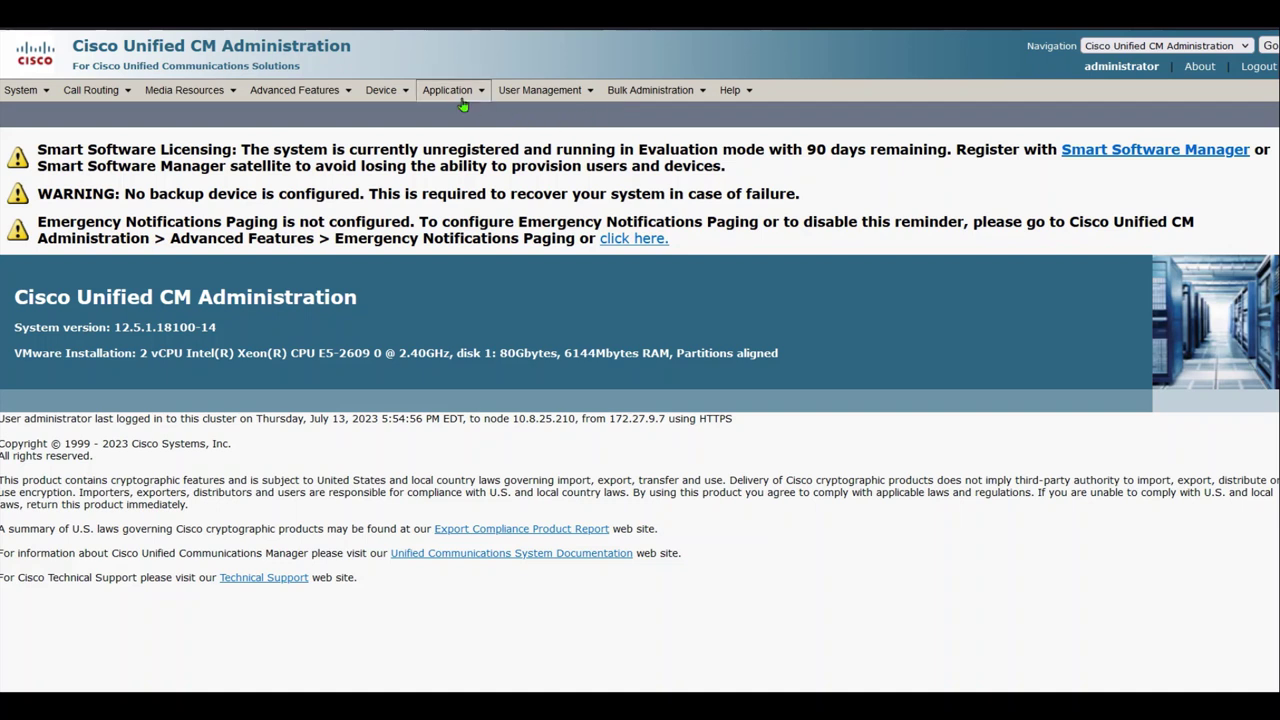
# Add new application user uccxaxladmin, entering and confirming its password
pyautogui.moveTo(545, 92)
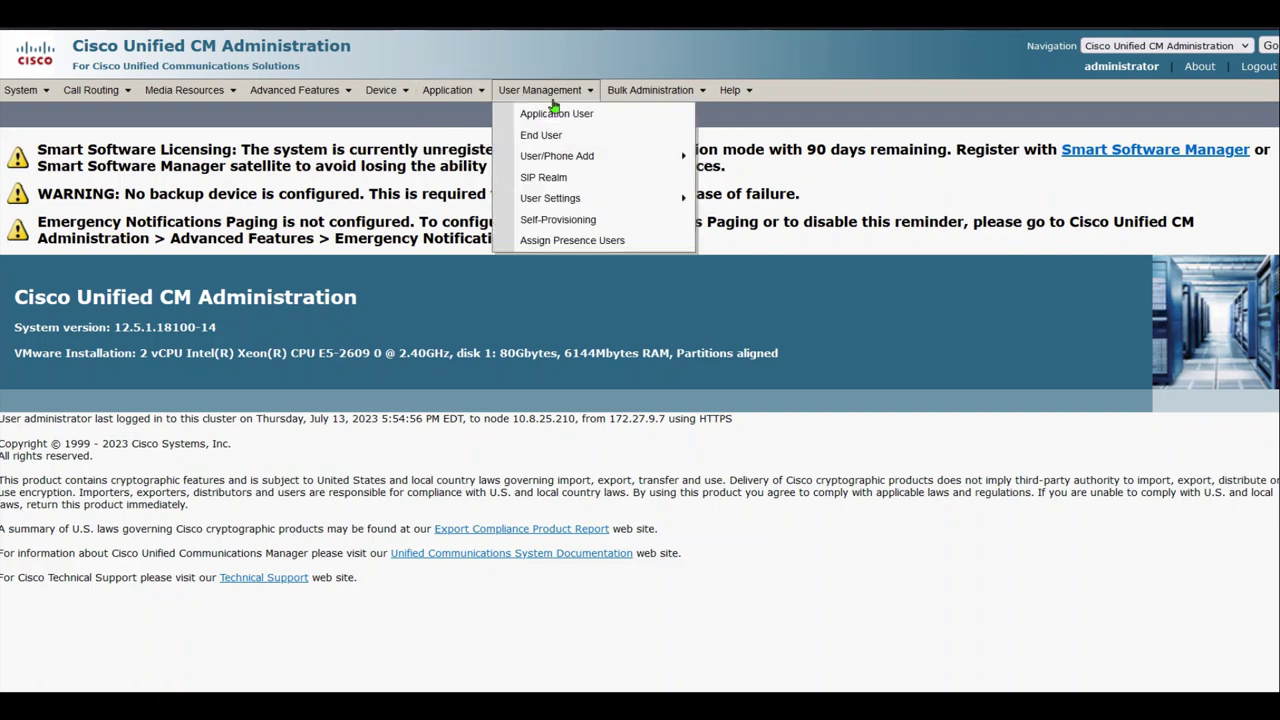
pyautogui.click(557, 114)
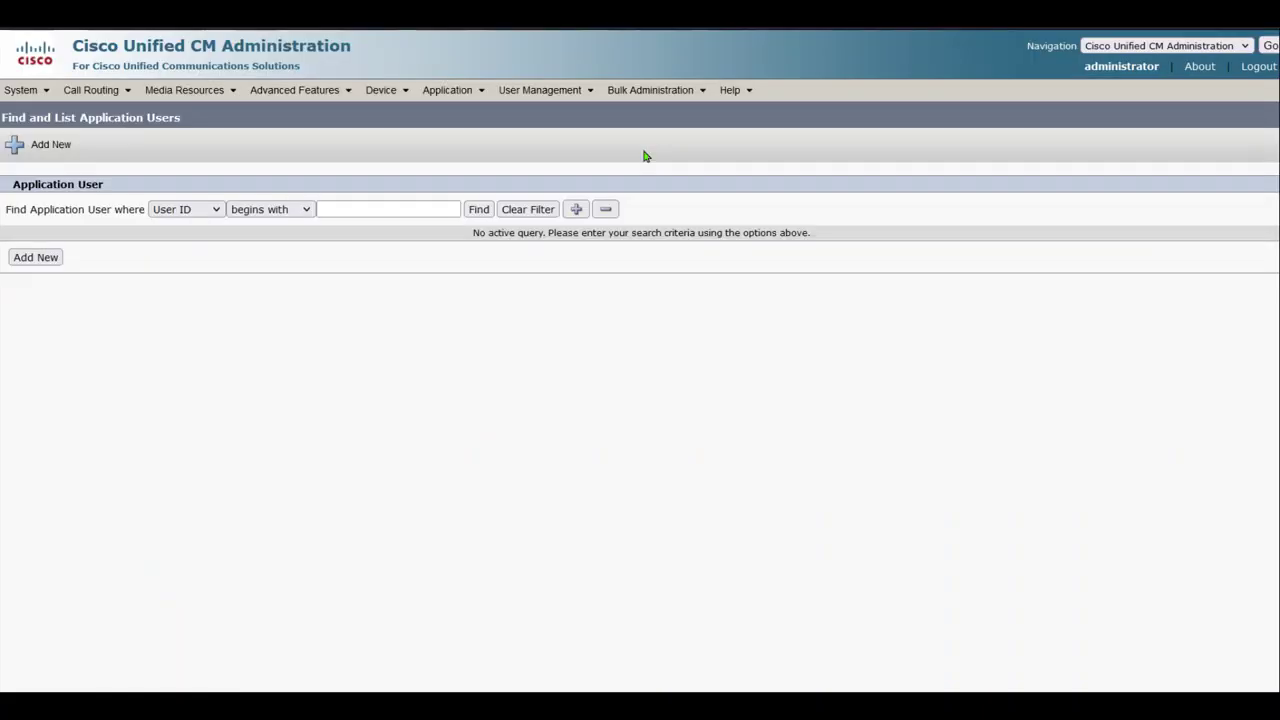
pyautogui.click(58, 258)
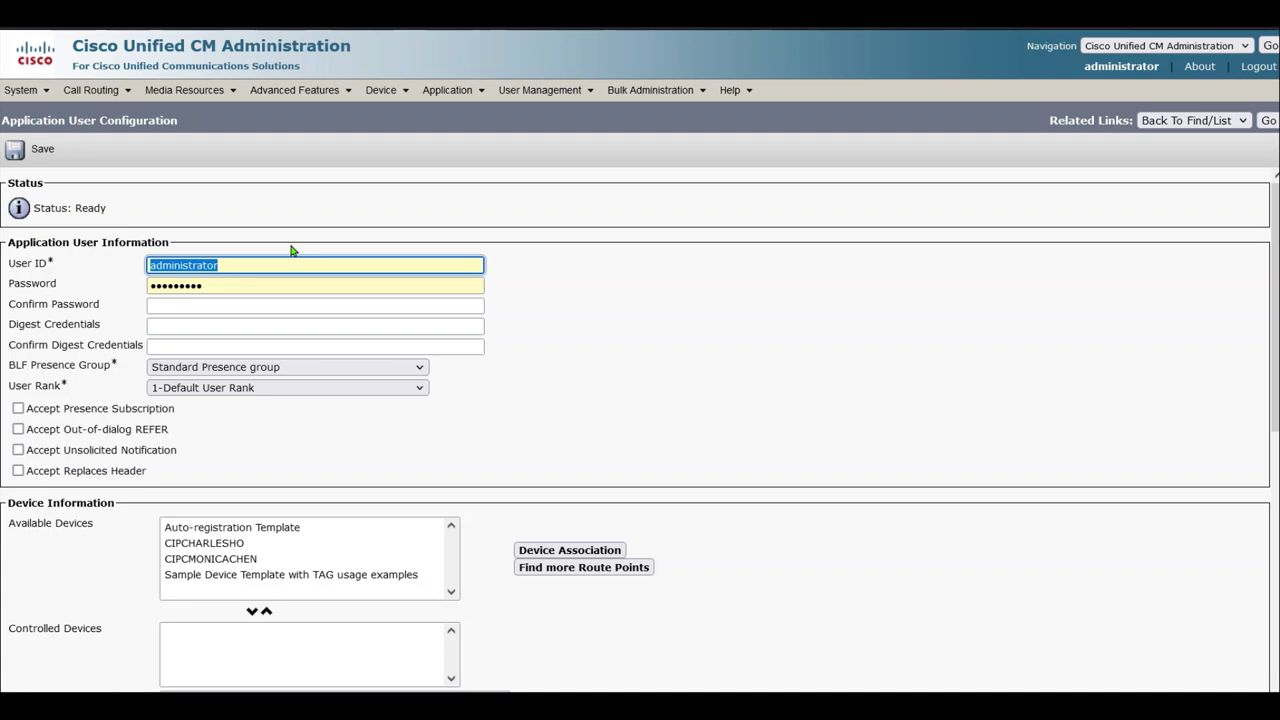
pyautogui.write('uccxaxiadmin')
pyautogui.press('Tab')
pyautogui.write('cisco1234')
pyautogui.press('Tab')
pyautogui.write('cisco1234')
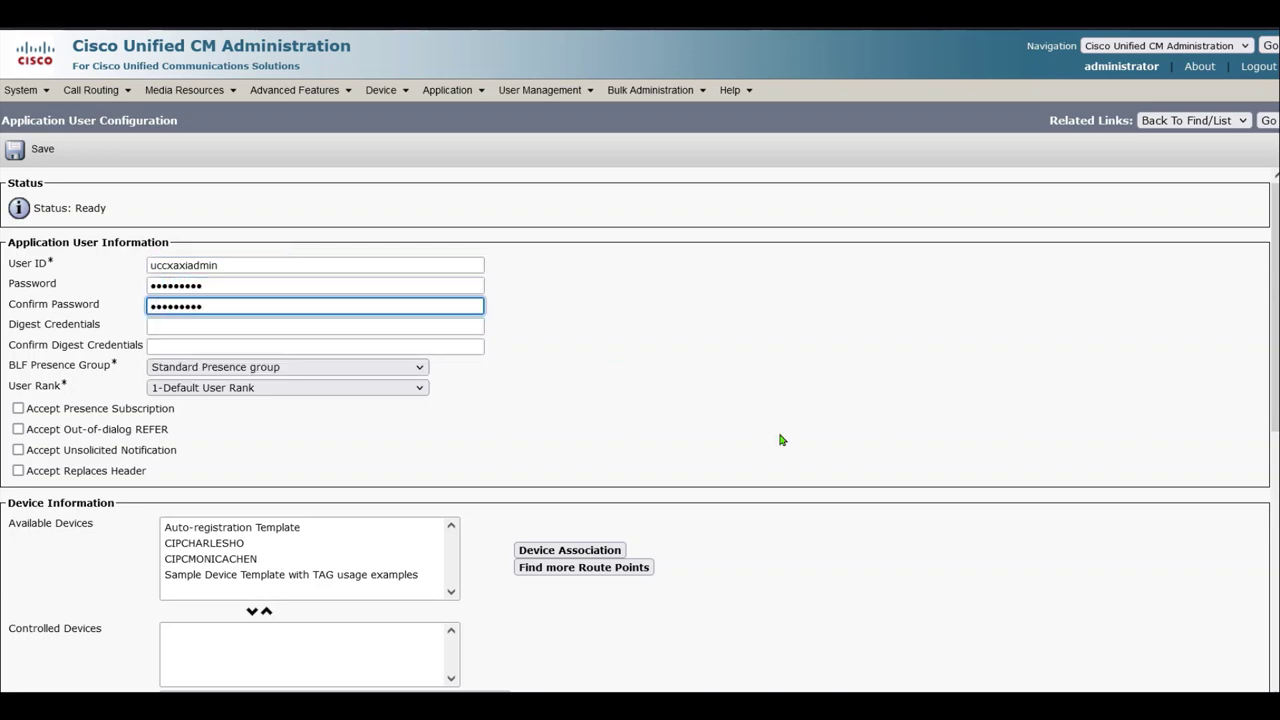
pyautogui.click(848, 453)
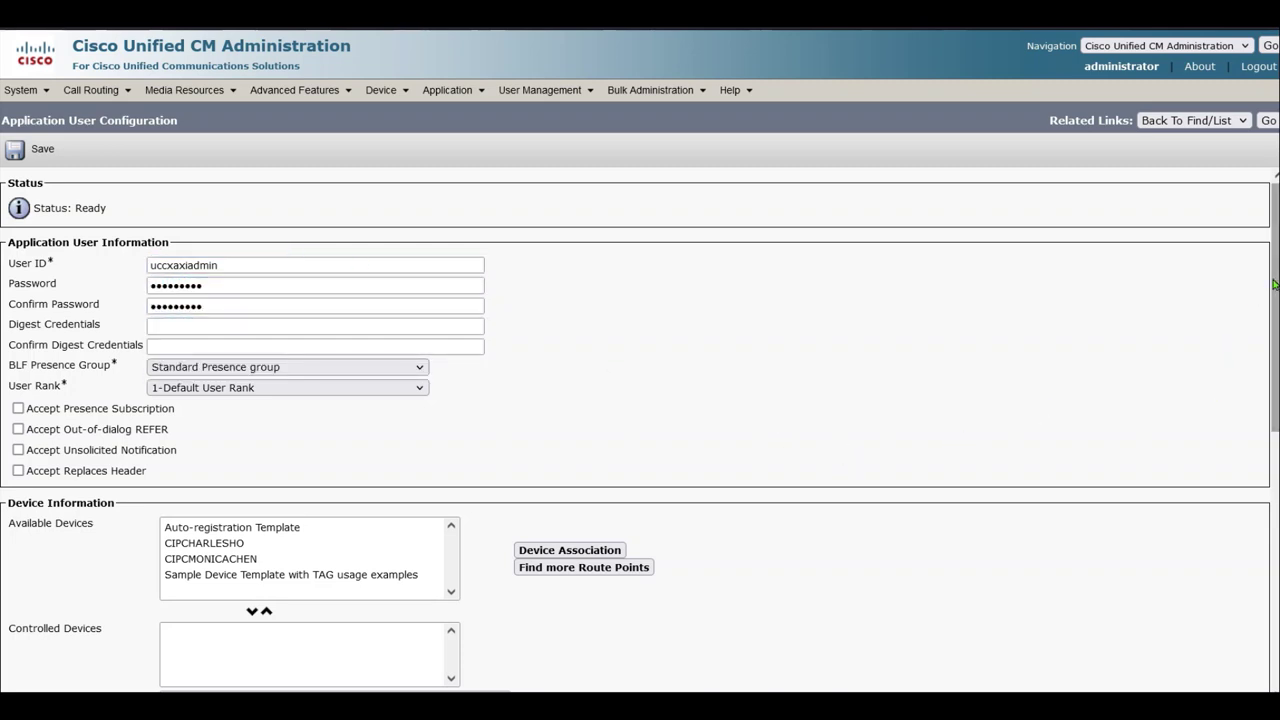
pyautogui.moveTo(1274, 285); pyautogui.dragTo(1274, 541)
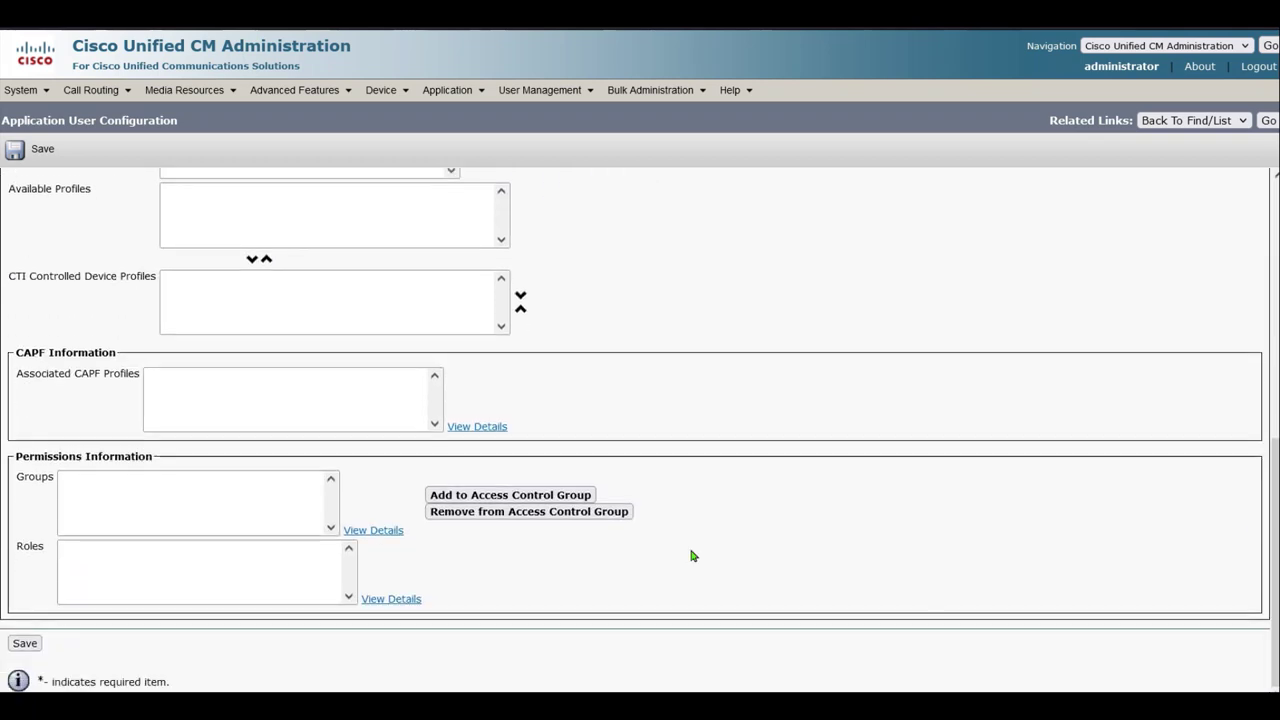
# Assign all access control groups except Admin-3rd Party API, Application Client Users and Third Party Application Users, then save
pyautogui.click(535, 495)
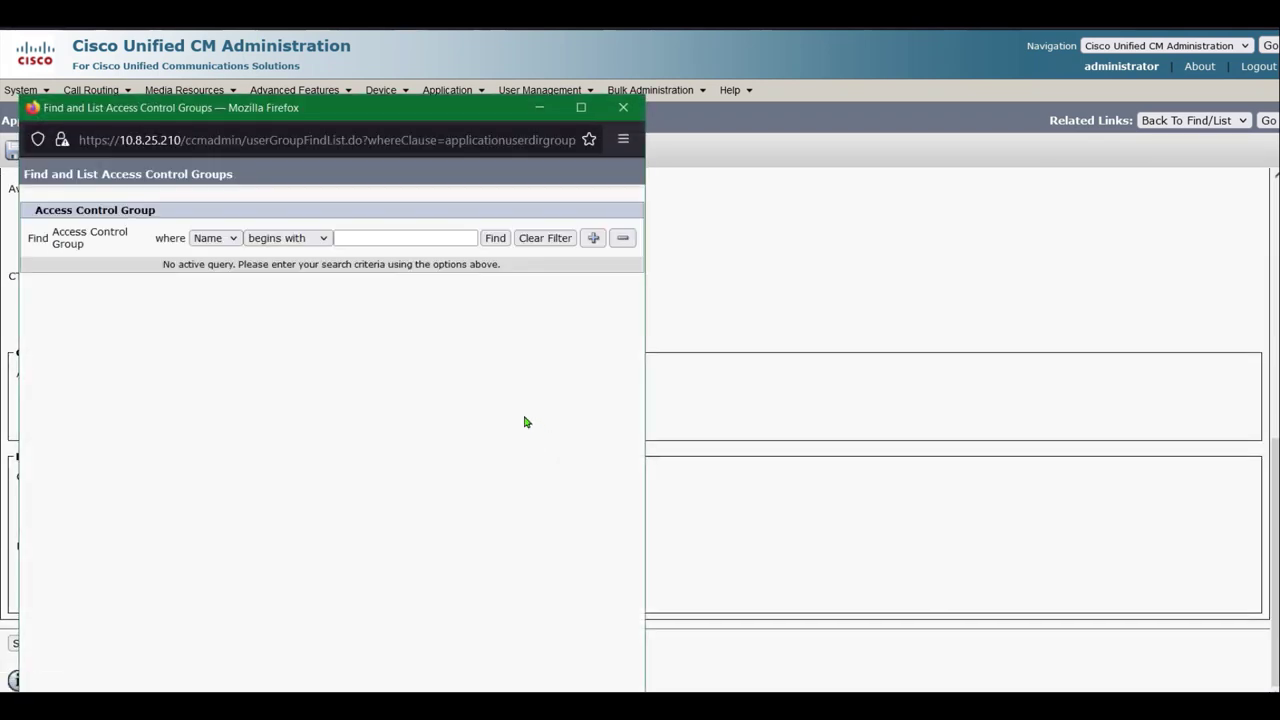
pyautogui.click(508, 241)
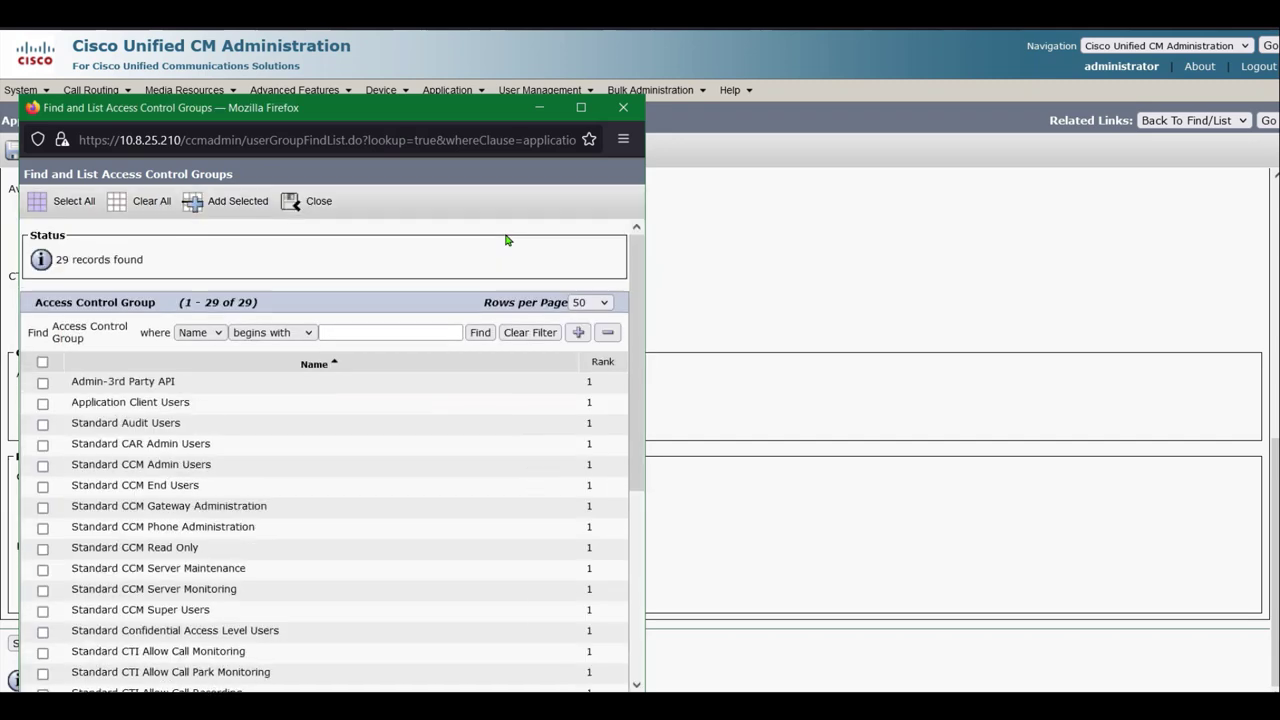
pyautogui.click(42, 362)
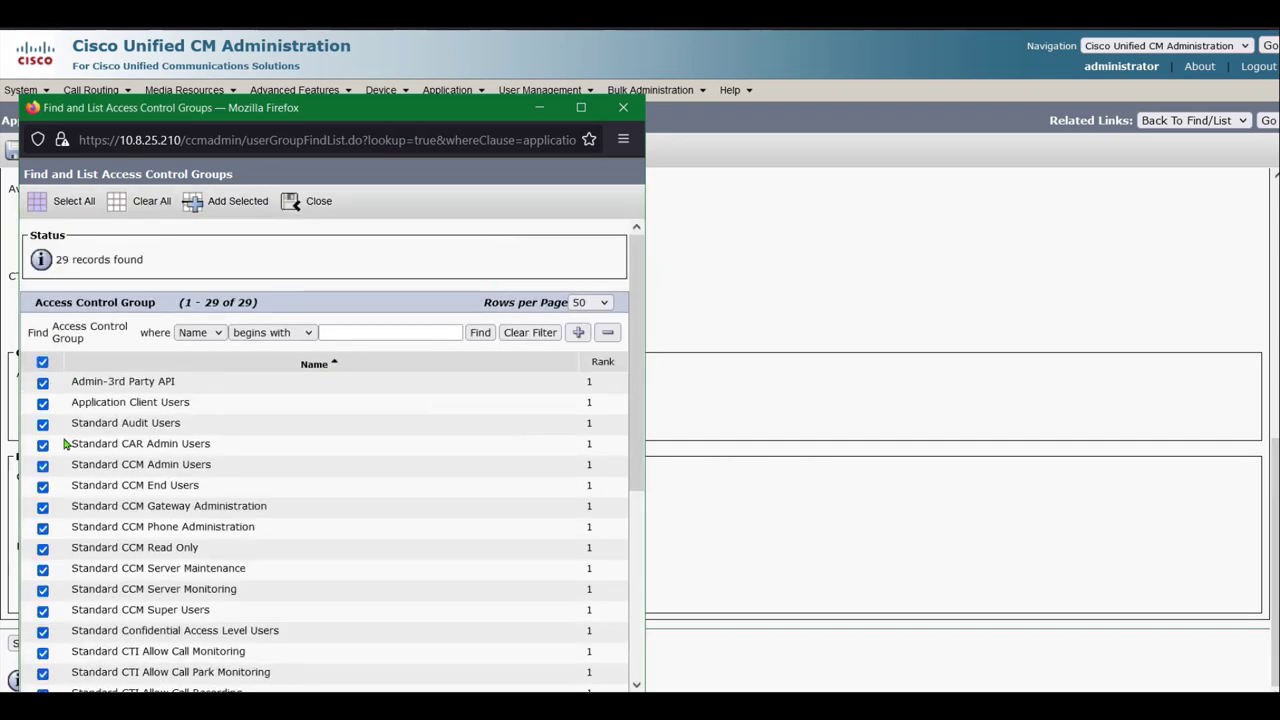
pyautogui.click(42, 382)
pyautogui.click(42, 403)
pyautogui.scroll(-5, 640, 354)
pyautogui.click(42, 648)
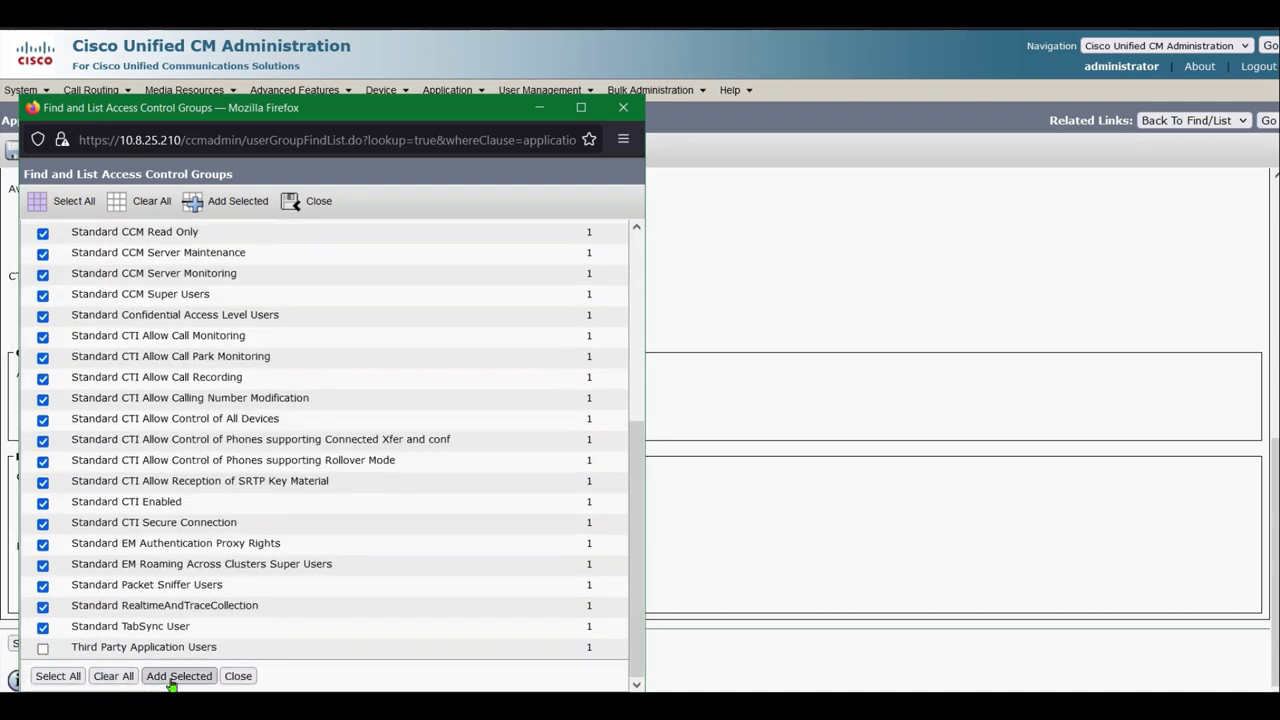
pyautogui.click(171, 678)
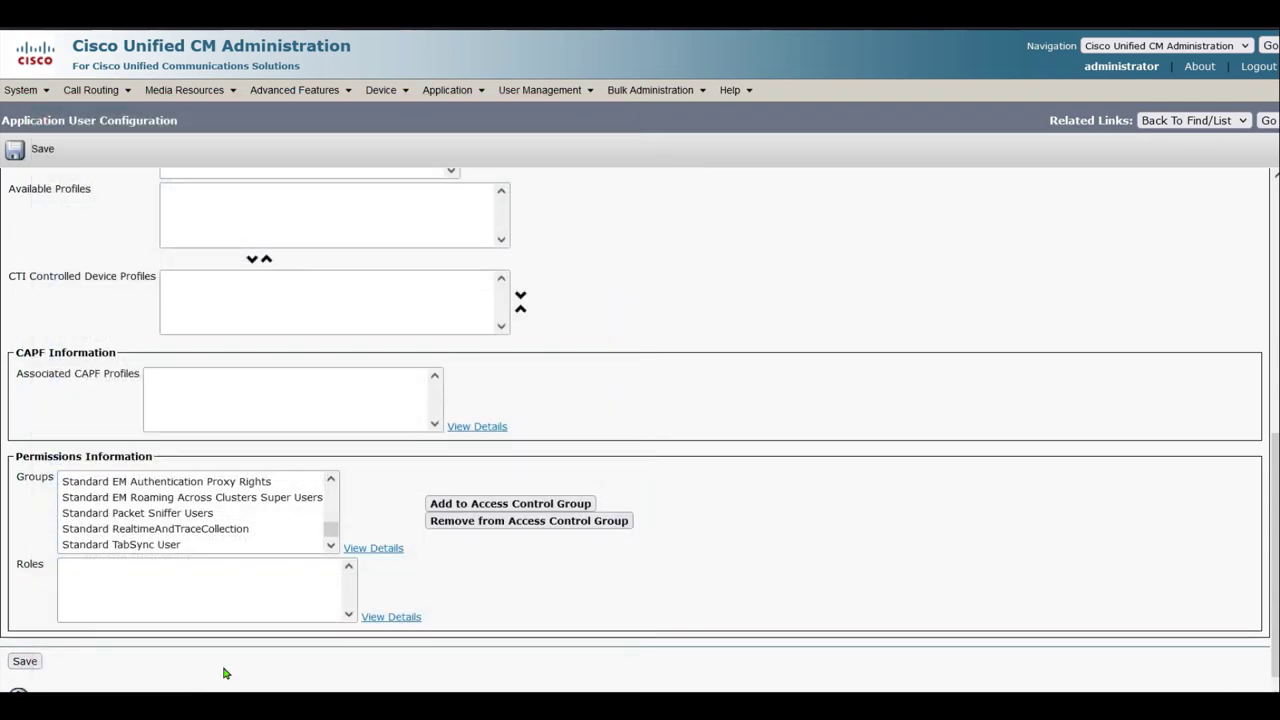
pyautogui.click(24, 662)
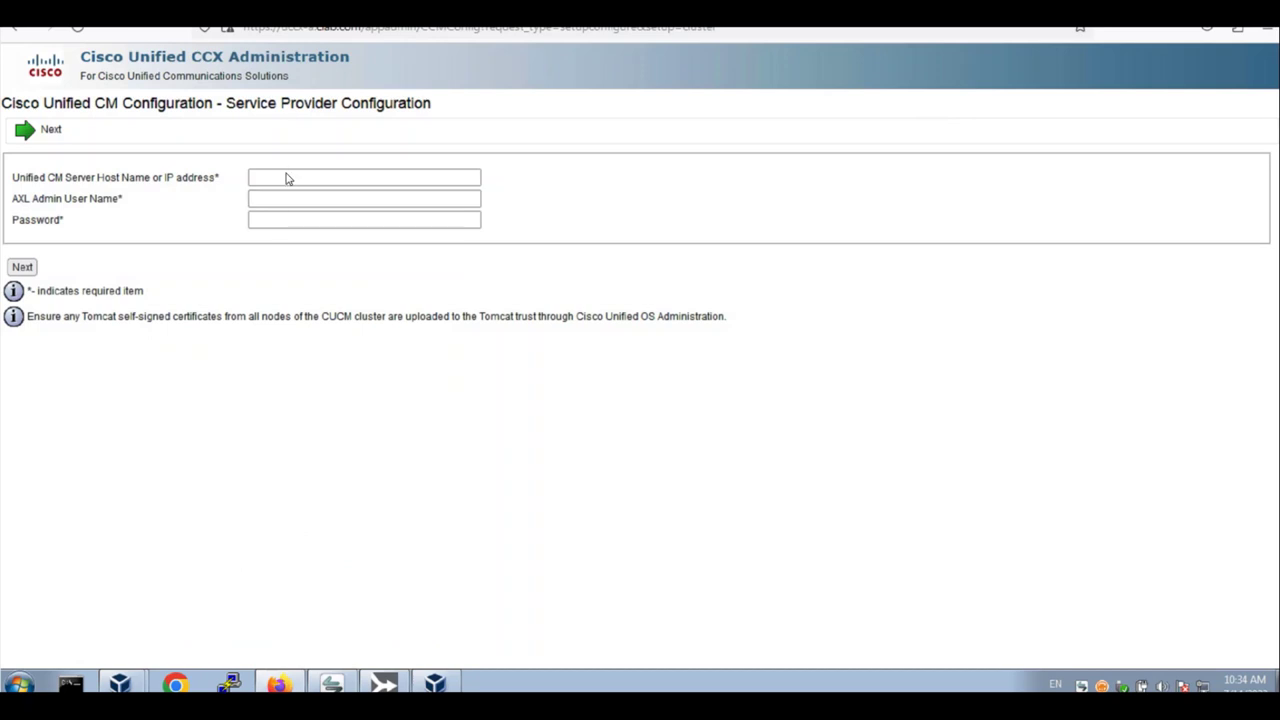
# Submit Unified CM host cucm-a.clab.com with AXL user uccxaxladmin and its password; dismiss the authentication error
pyautogui.click(286, 178)
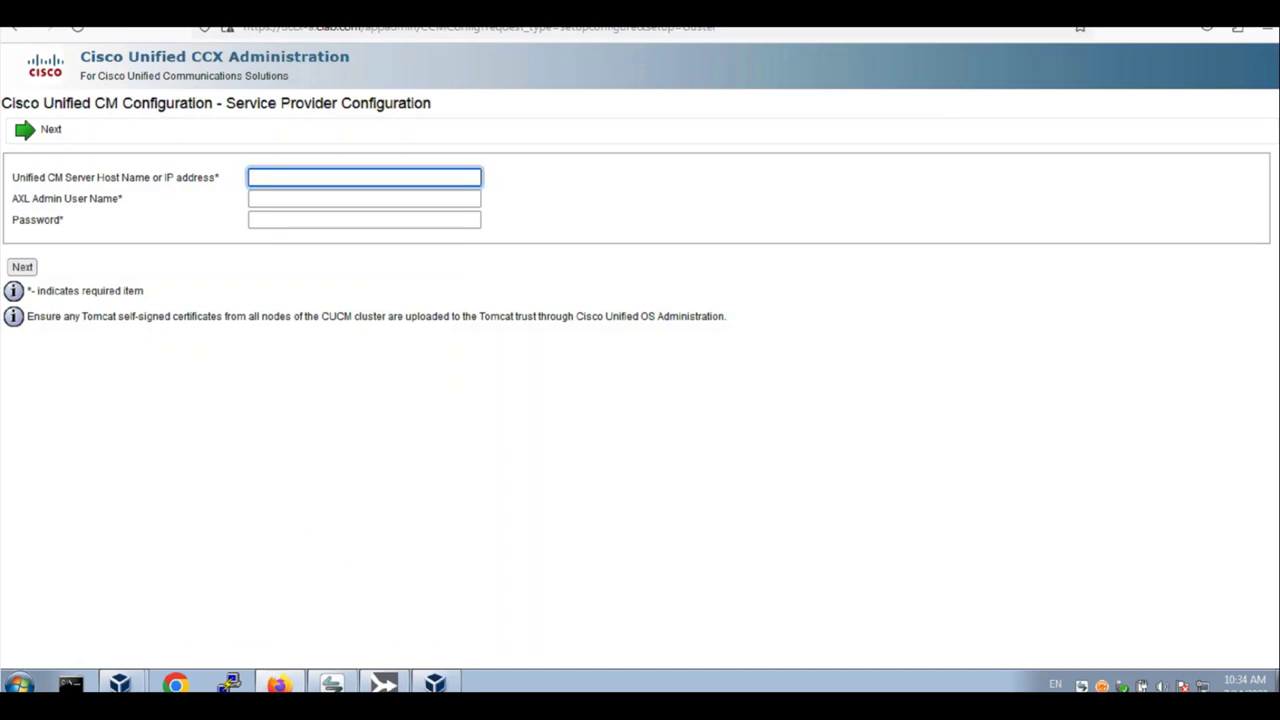
pyautogui.write('cucm-a.clab.com')
pyautogui.click(364, 198)
pyautogui.write('u')
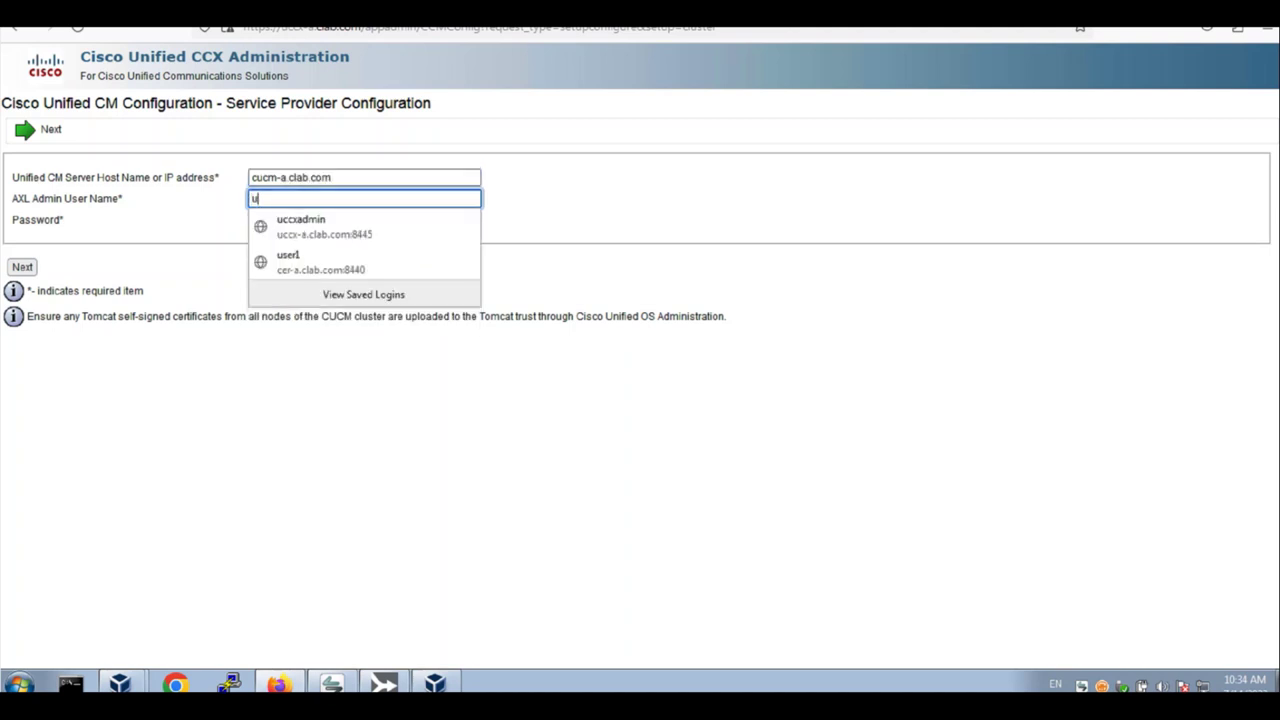
pyautogui.write('cc')
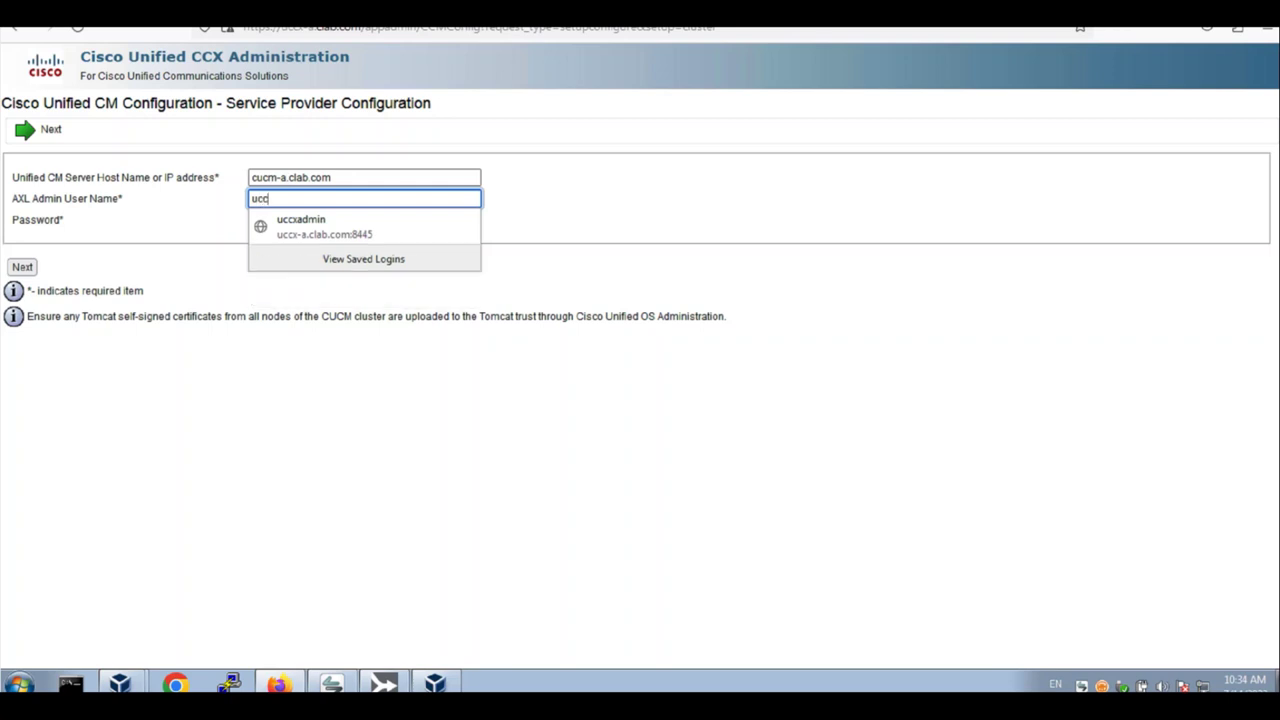
pyautogui.write('xaxladmin')
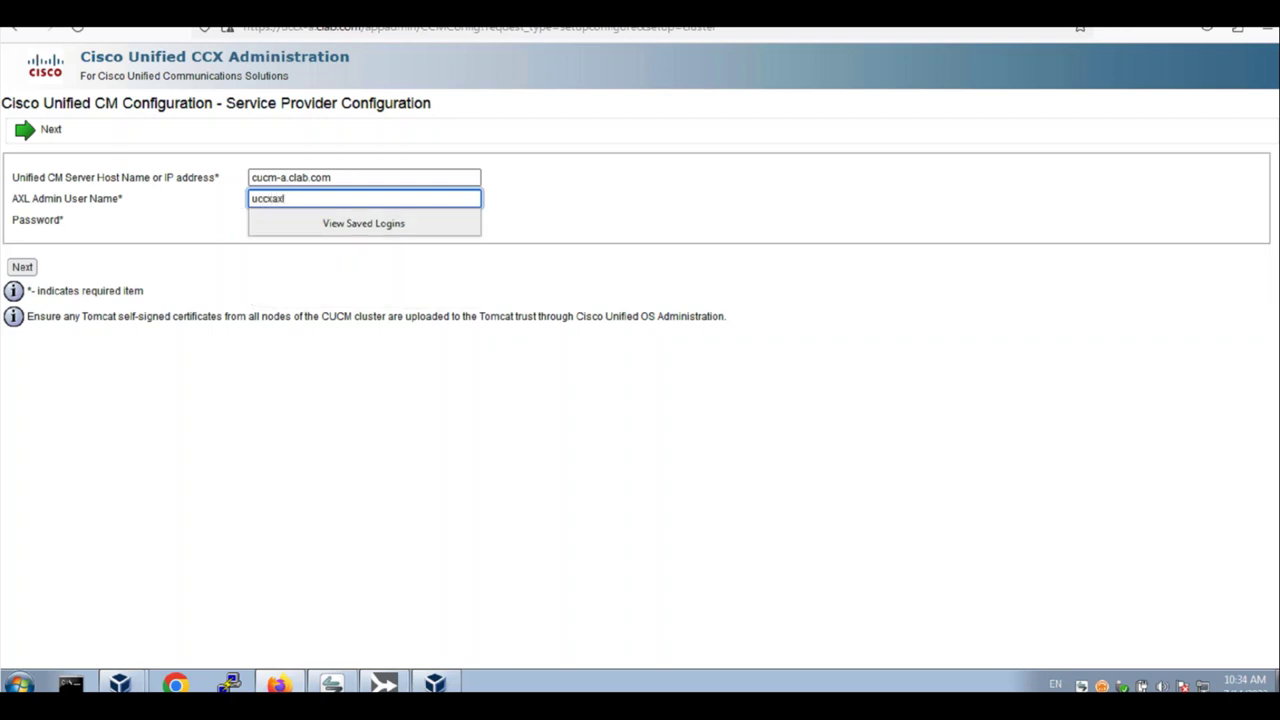
pyautogui.press('Tab')
pyautogui.write('*********')
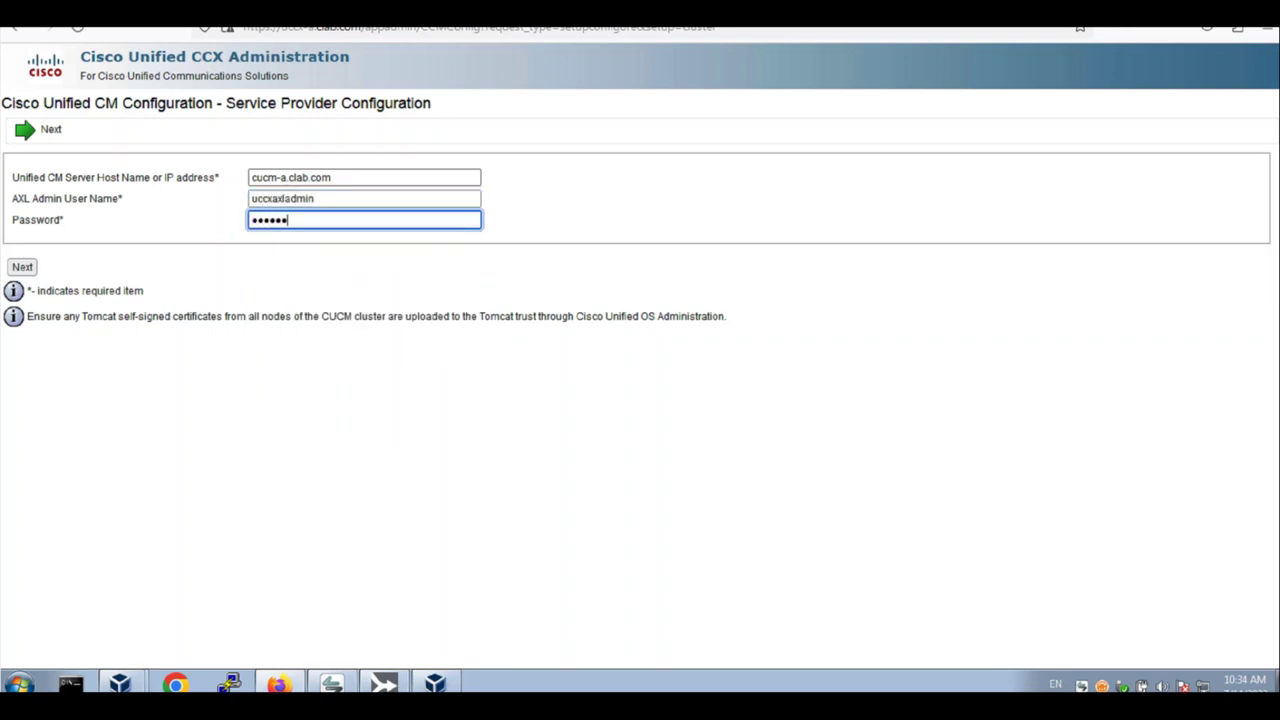
pyautogui.write('***')
pyautogui.click(26, 272)
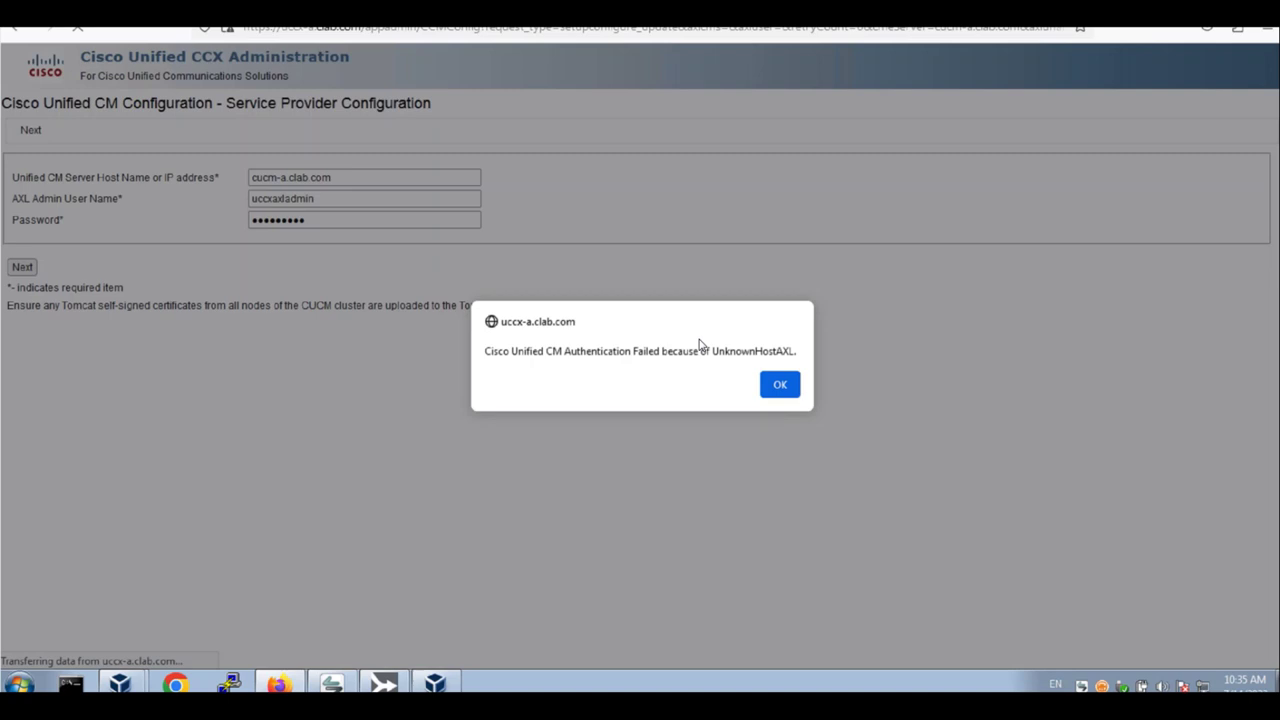
pyautogui.click(776, 384)
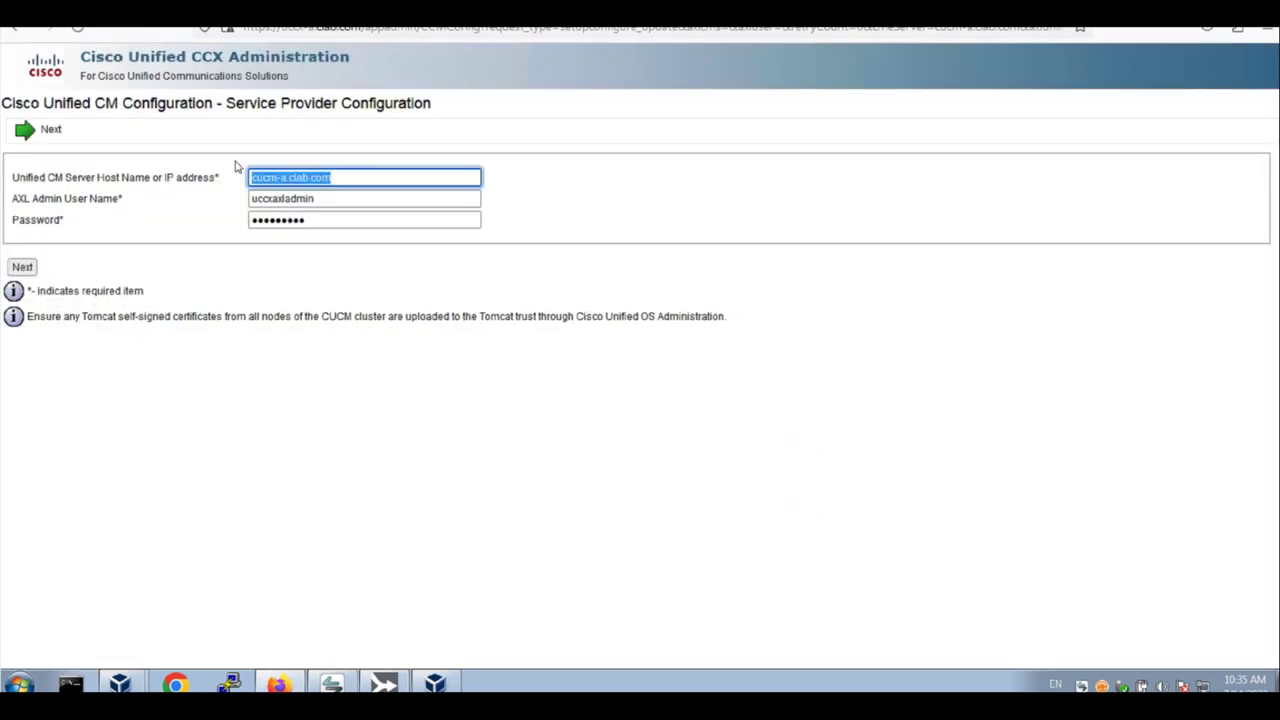
# Retry with host 10.8.25.210 and dismiss the repeated authentication failure
pyautogui.write('10.')
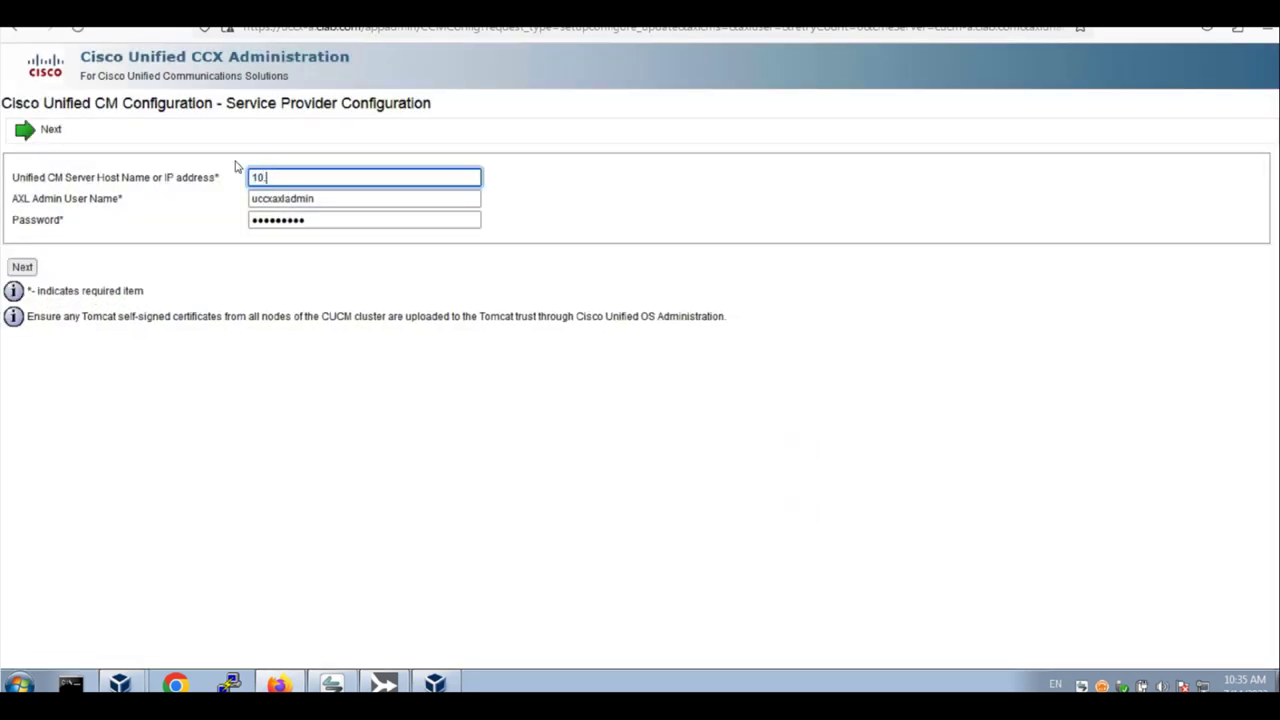
pyautogui.write('8.25.210')
pyautogui.click(22, 267)
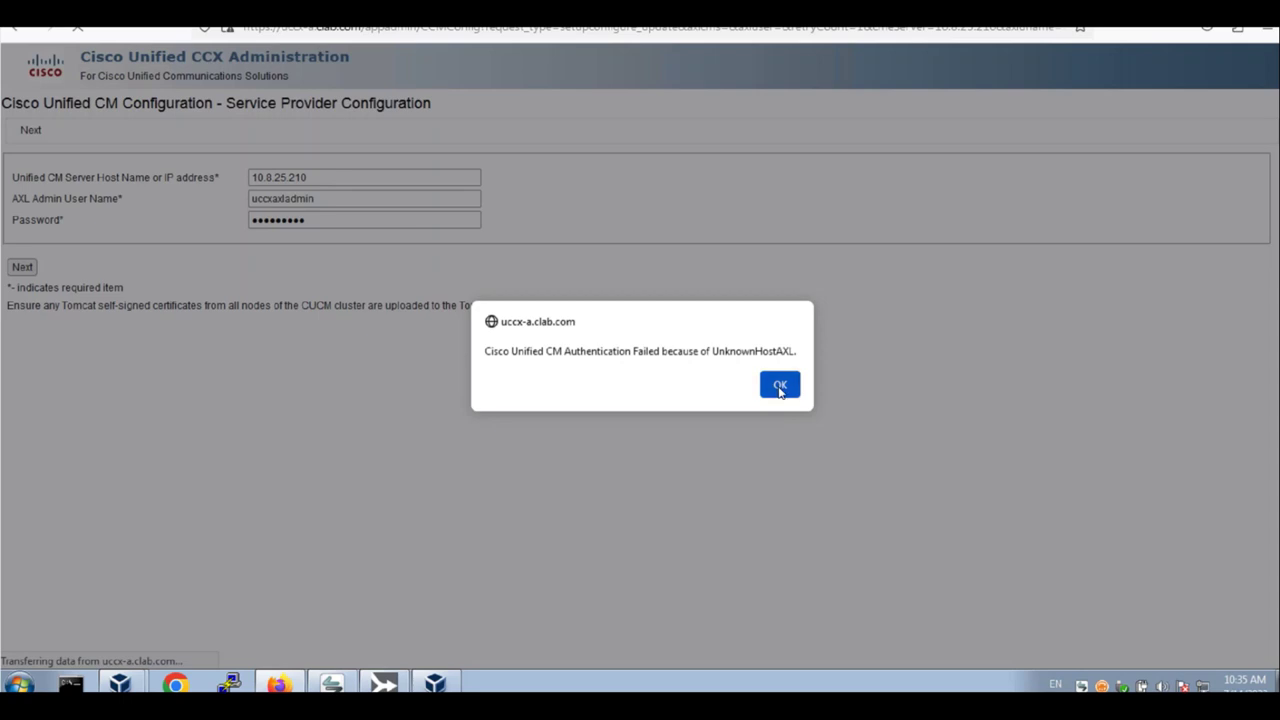
pyautogui.click(780, 387)
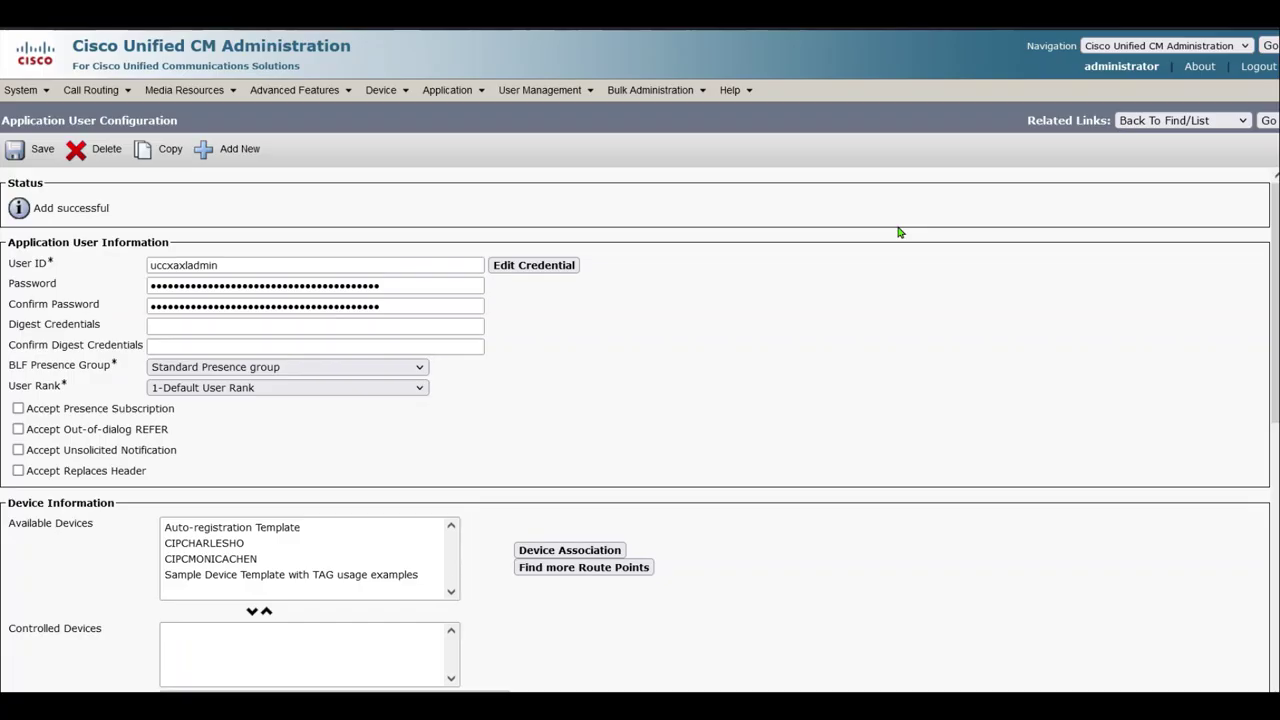
# Switch to Cisco Unified OS Administration and log in
pyautogui.click(1131, 47)
pyautogui.click(1150, 120)
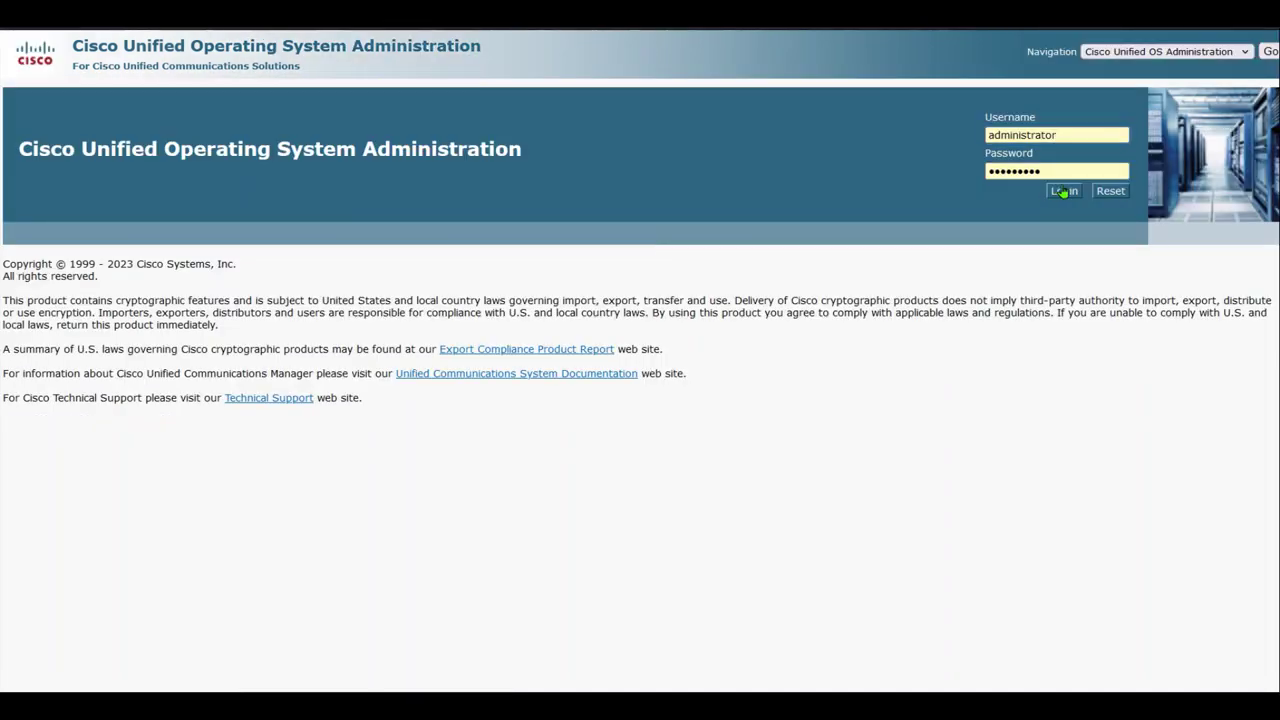
pyautogui.click(1063, 191)
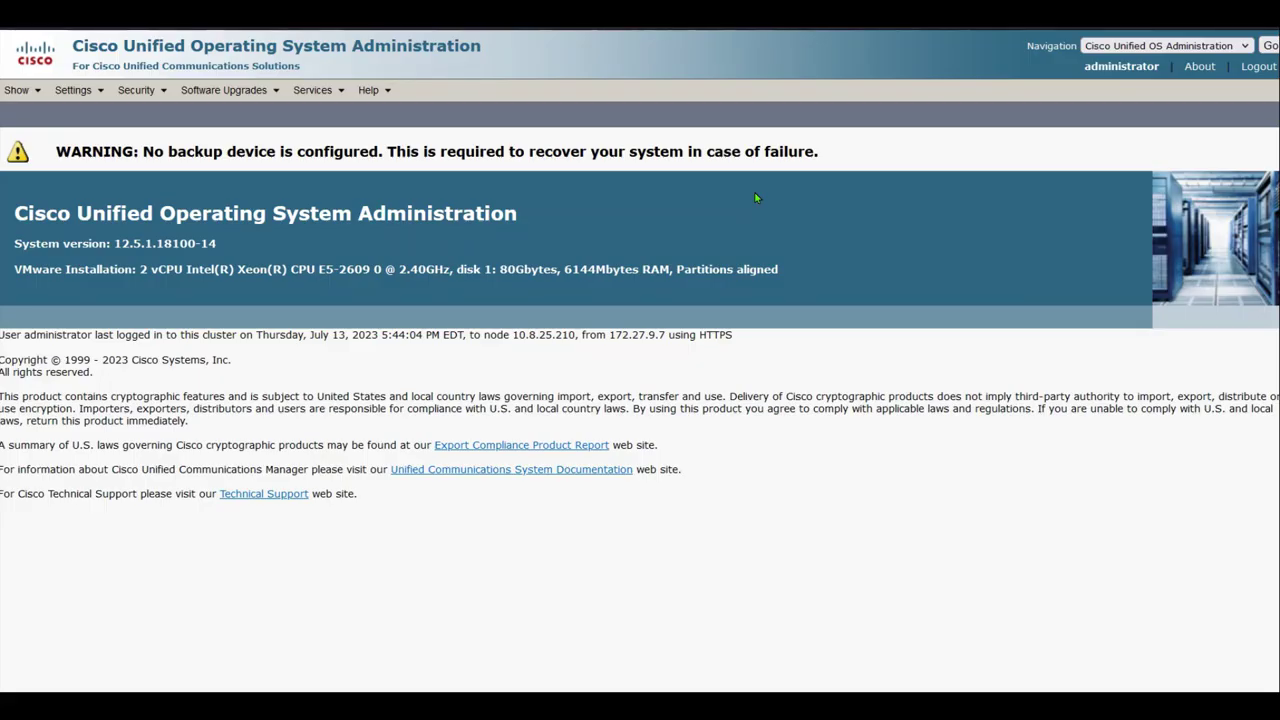
# List all certificates in Certificate Management, reverse the sort, and copy the tomcat-trust clab-WIN12-CA entry
pyautogui.click(138, 90)
pyautogui.click(178, 117)
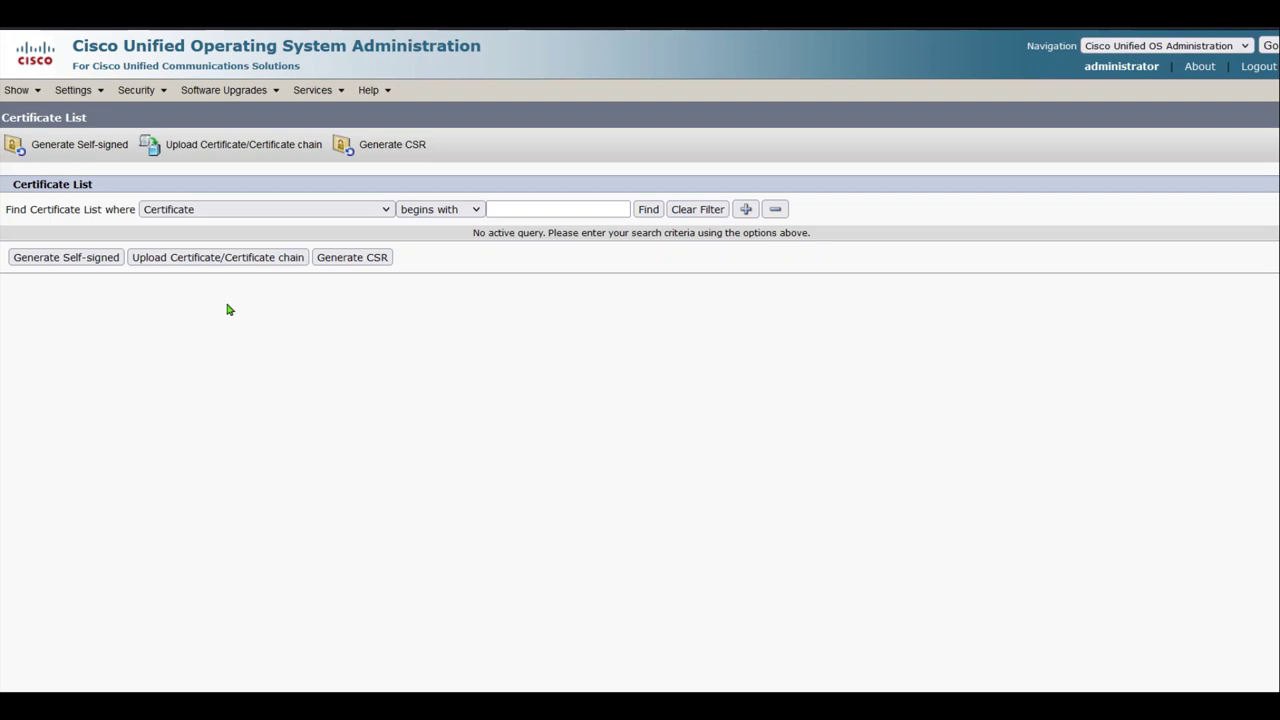
pyautogui.click(648, 212)
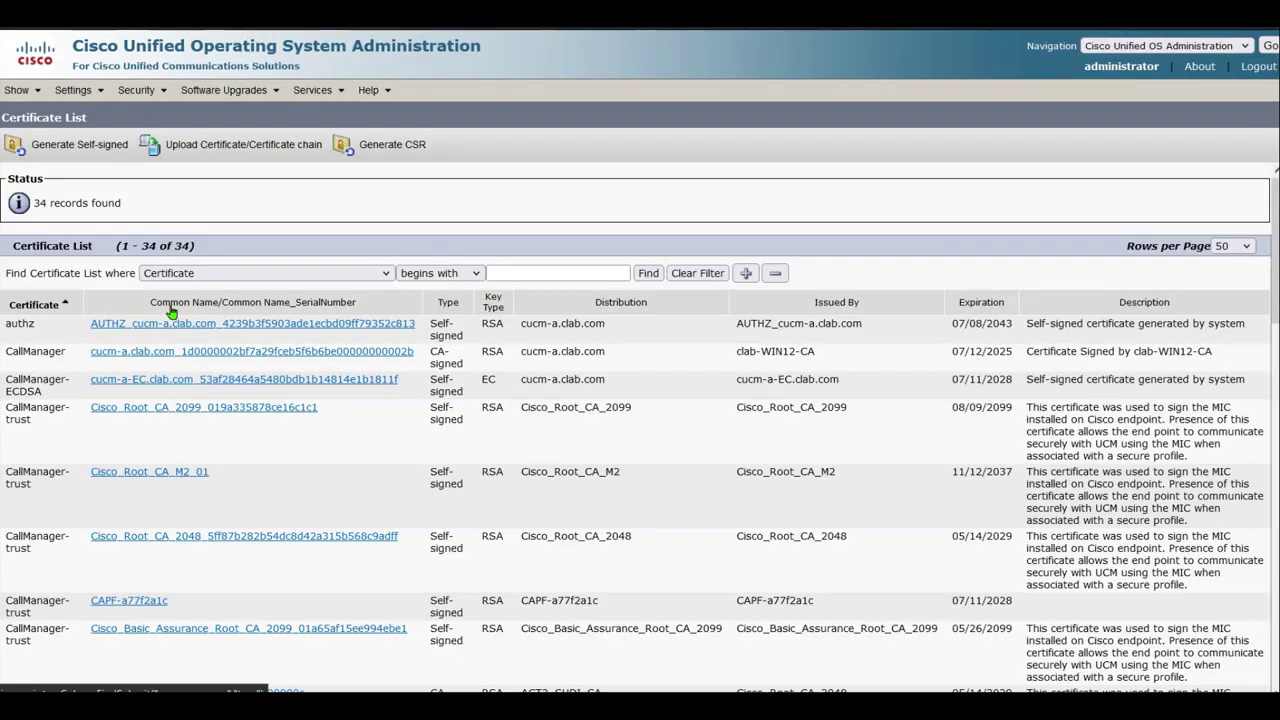
pyautogui.click(163, 325)
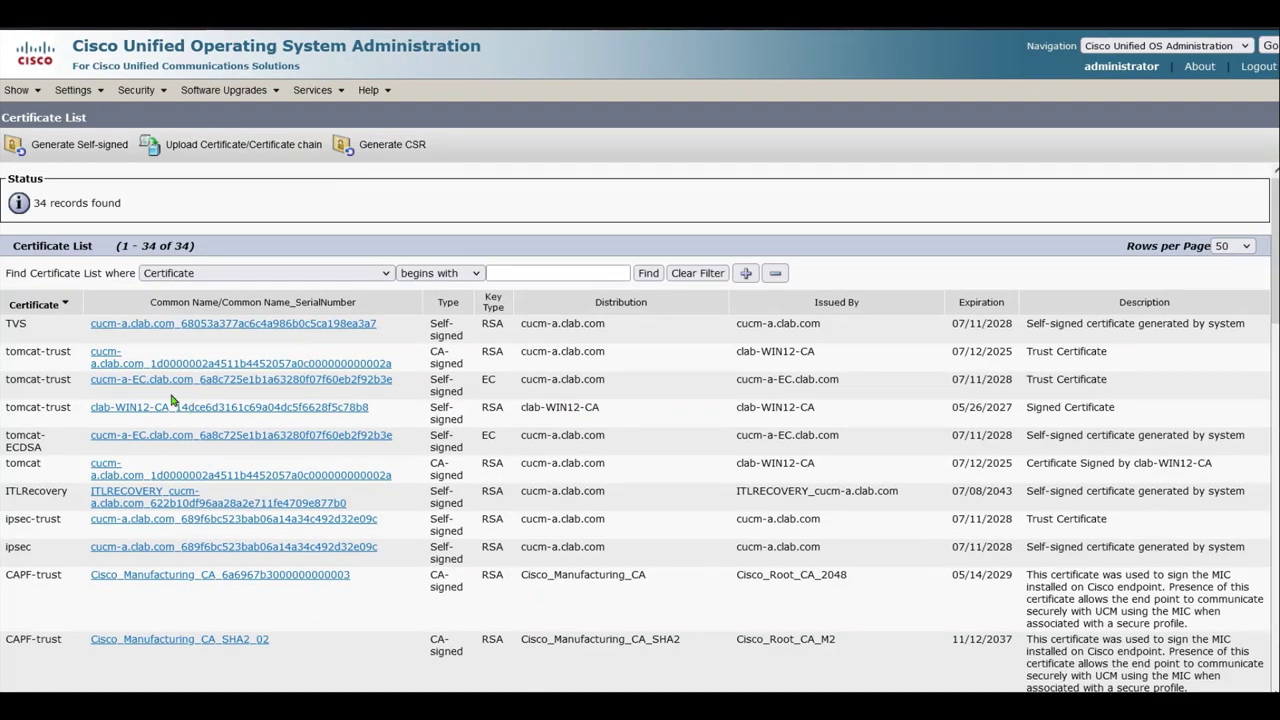
pyautogui.moveTo(88, 410); pyautogui.dragTo(5, 410)
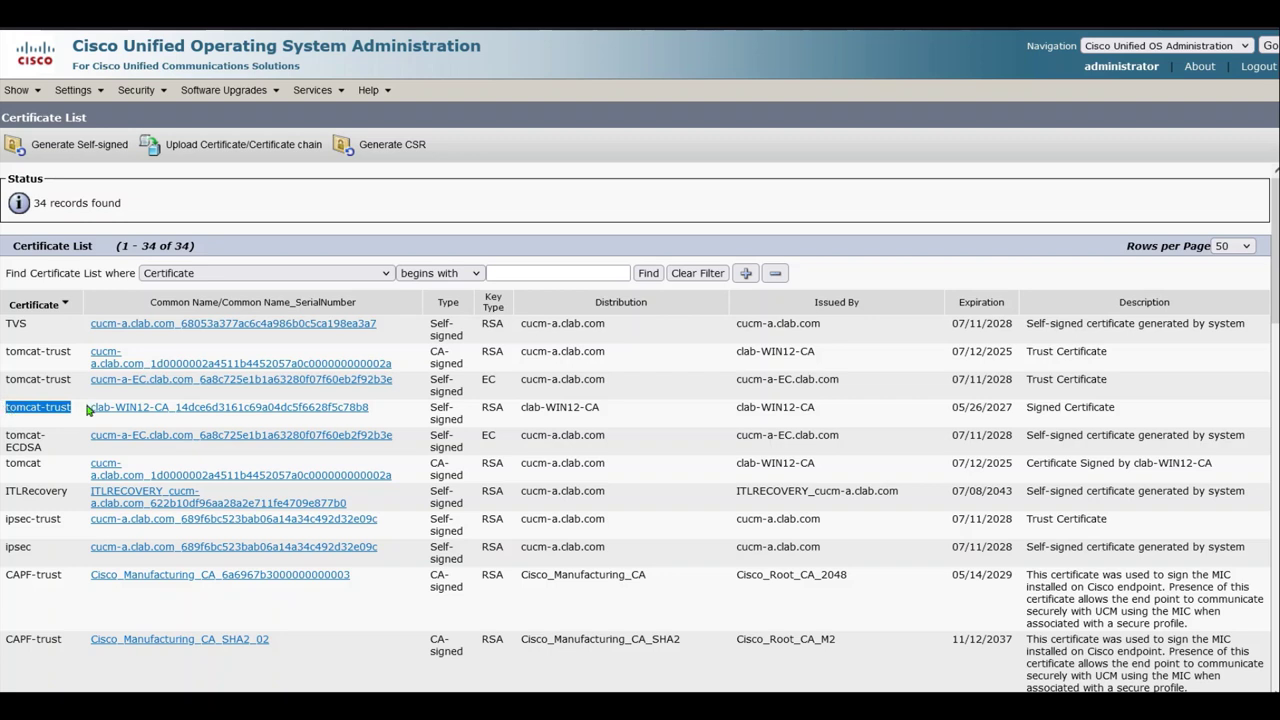
pyautogui.moveTo(410, 410); pyautogui.dragTo(8, 410)
pyautogui.click(395, 416)
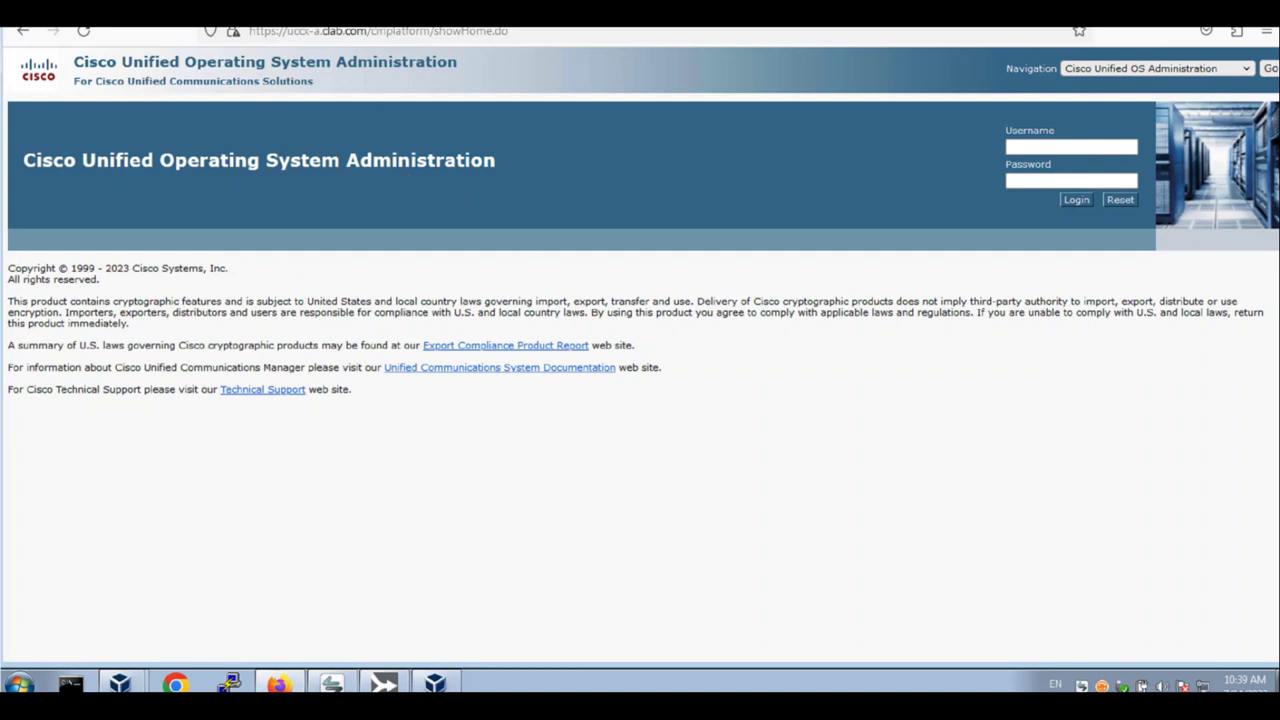
# Log in to UCCX OS Administration as administrator
pyautogui.moveTo(508, 31); pyautogui.dragTo(357, 31)
pyautogui.click(110, 192)
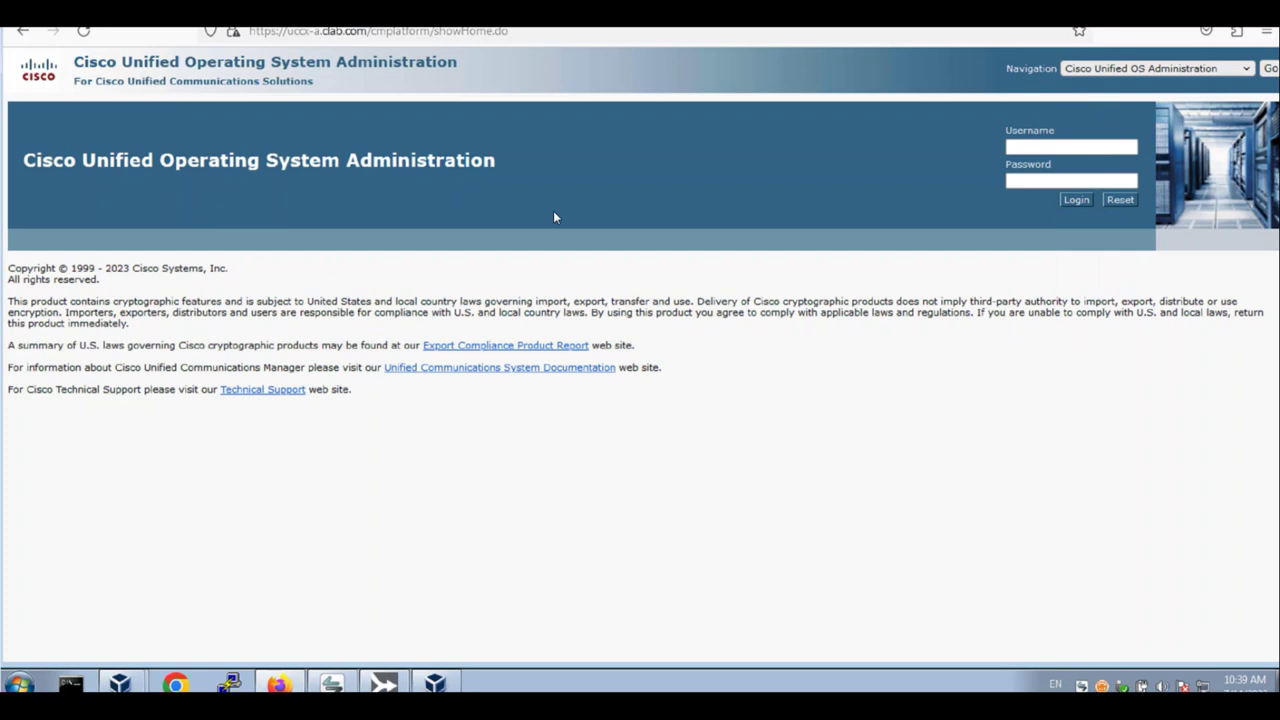
pyautogui.click(1059, 150)
pyautogui.write('administrator')
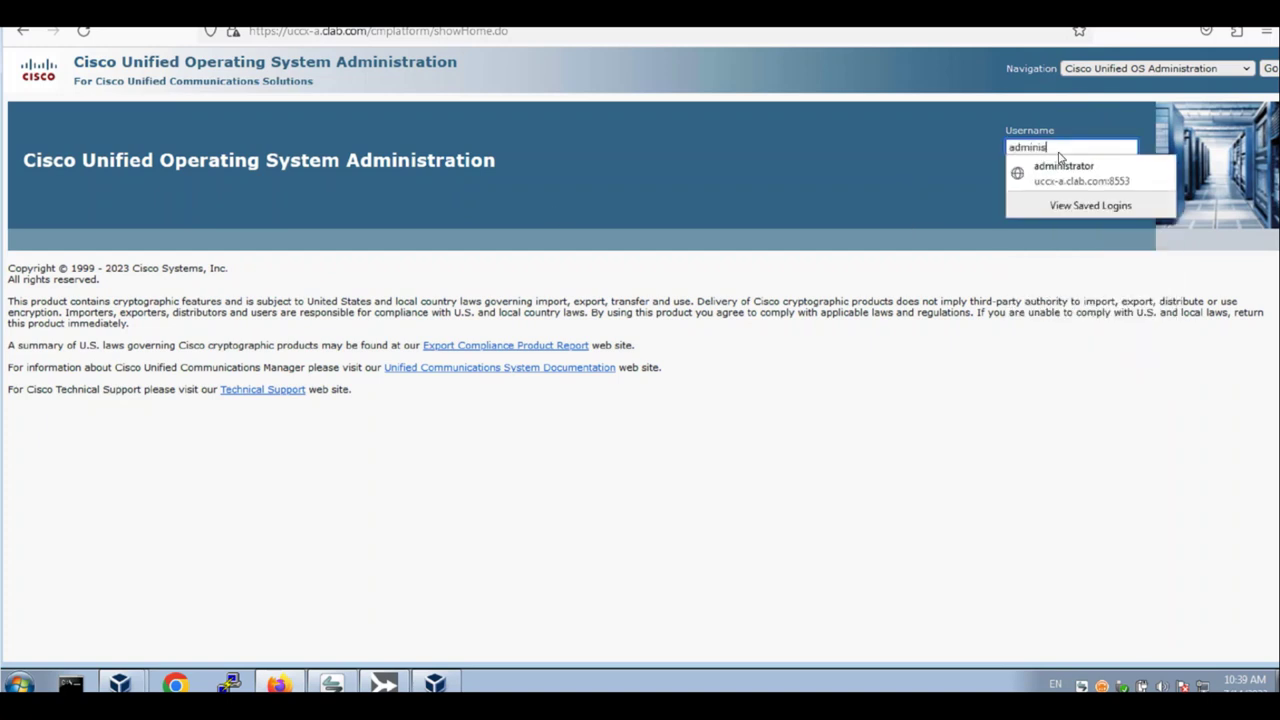
pyautogui.press('Tab')
pyautogui.write('**********')
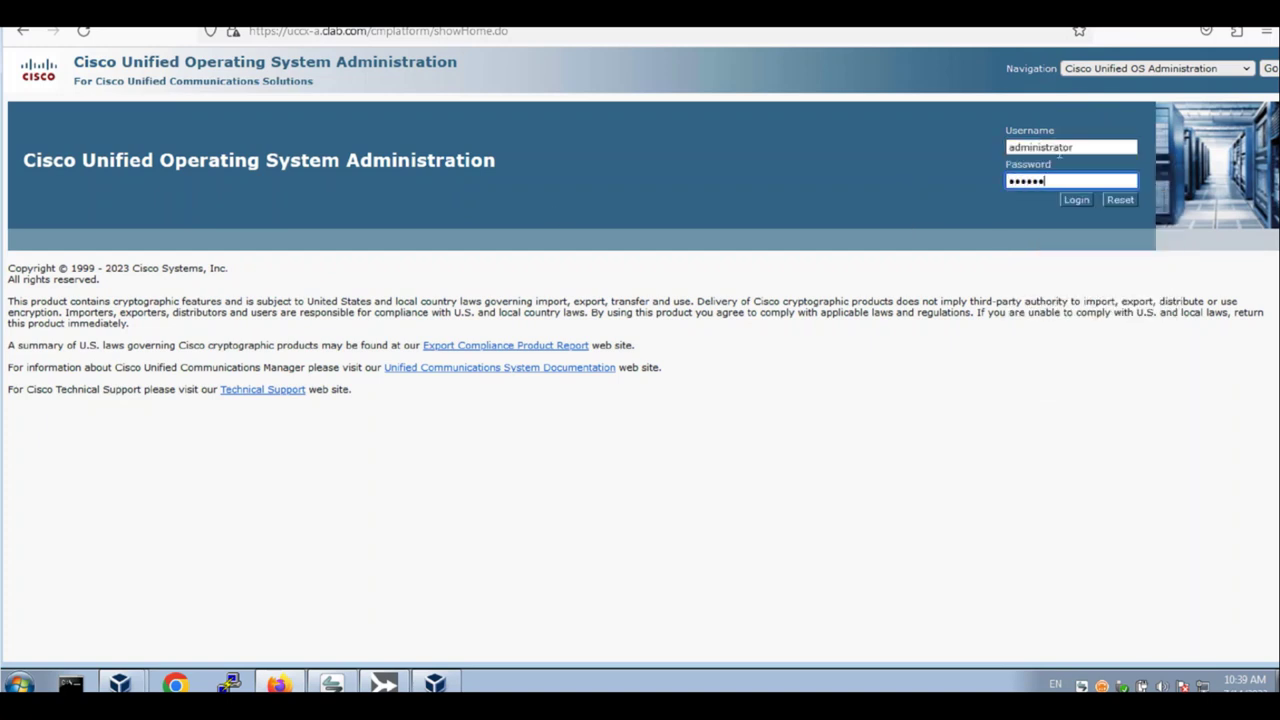
pyautogui.press('Return')
pyautogui.moveTo(1073, 147); pyautogui.dragTo(1046, 148)
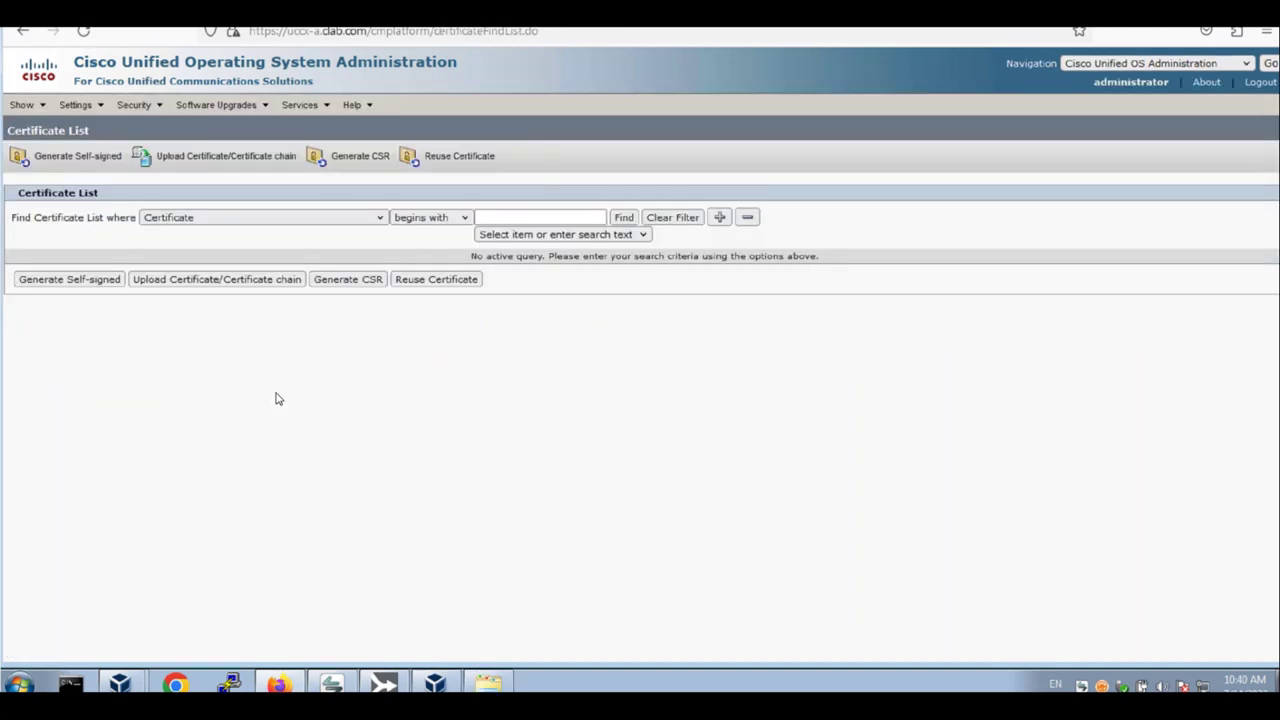
# Upload ROOT.cer as a tomcat-trust certificate in Certificate Management
pyautogui.click(140, 106)
pyautogui.click(174, 147)
pyautogui.click(226, 163)
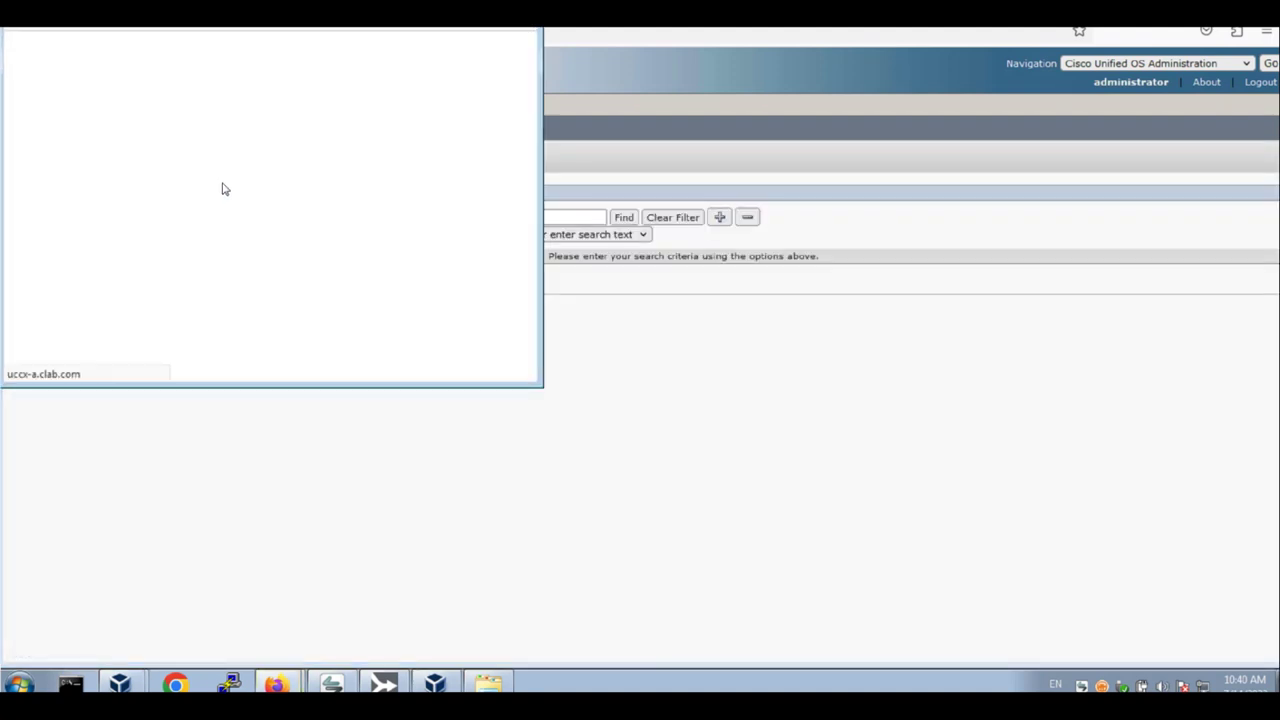
pyautogui.click(251, 226)
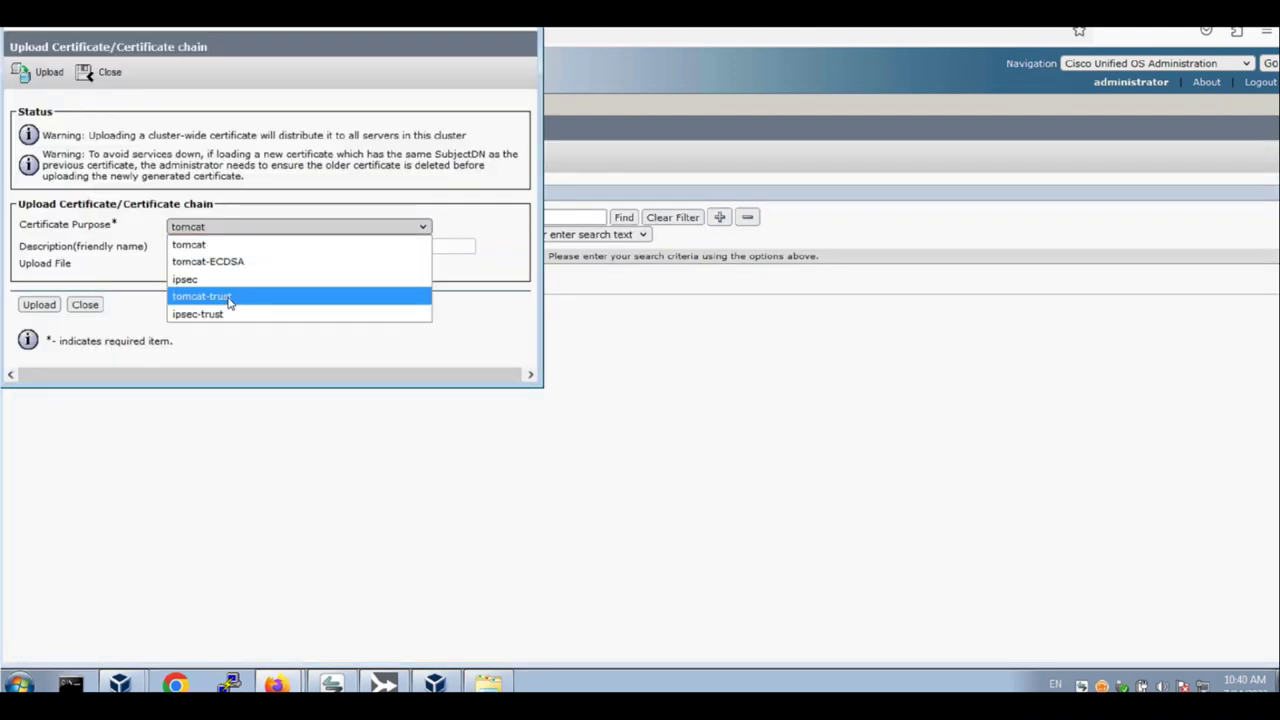
pyautogui.click(229, 298)
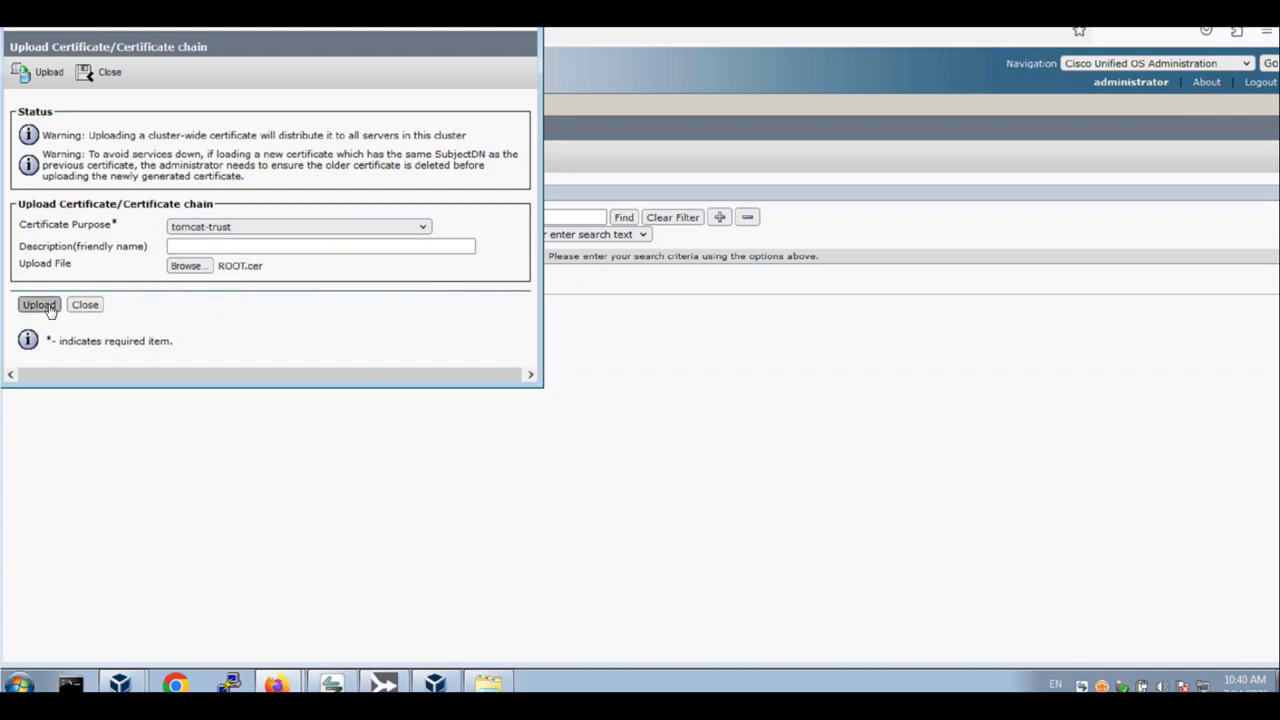
pyautogui.click(39, 304)
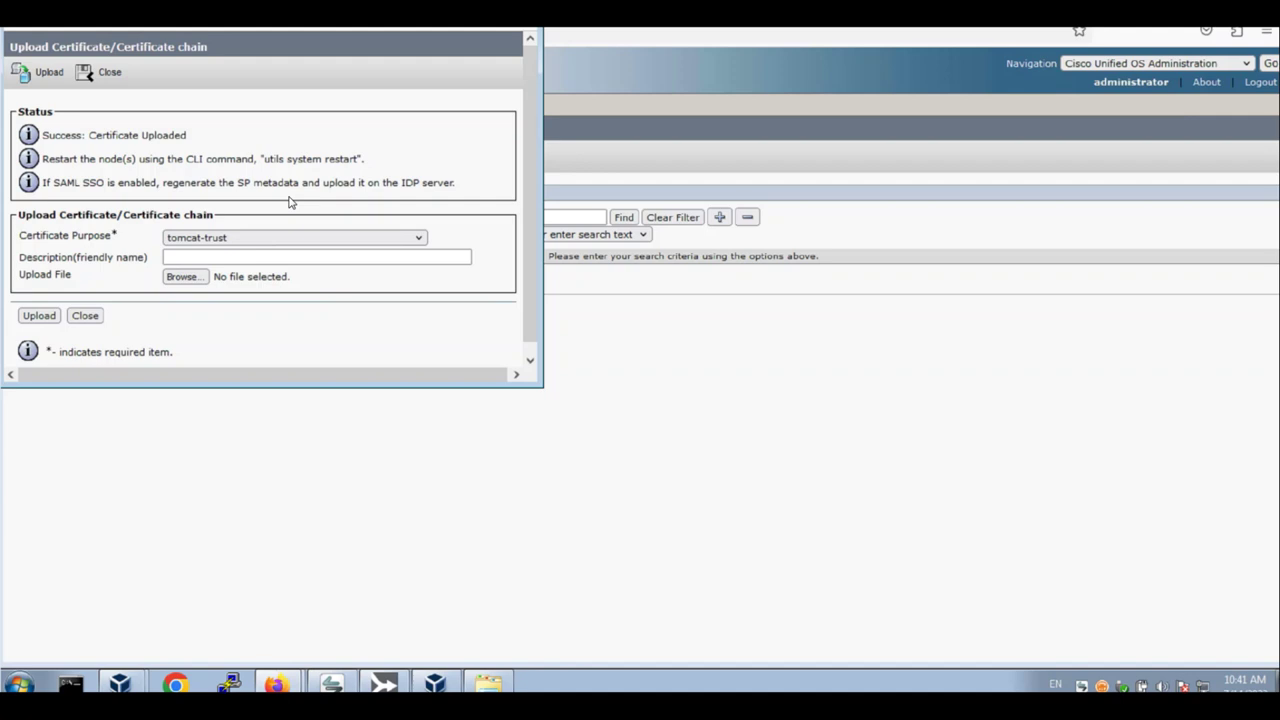
pyautogui.click(229, 684)
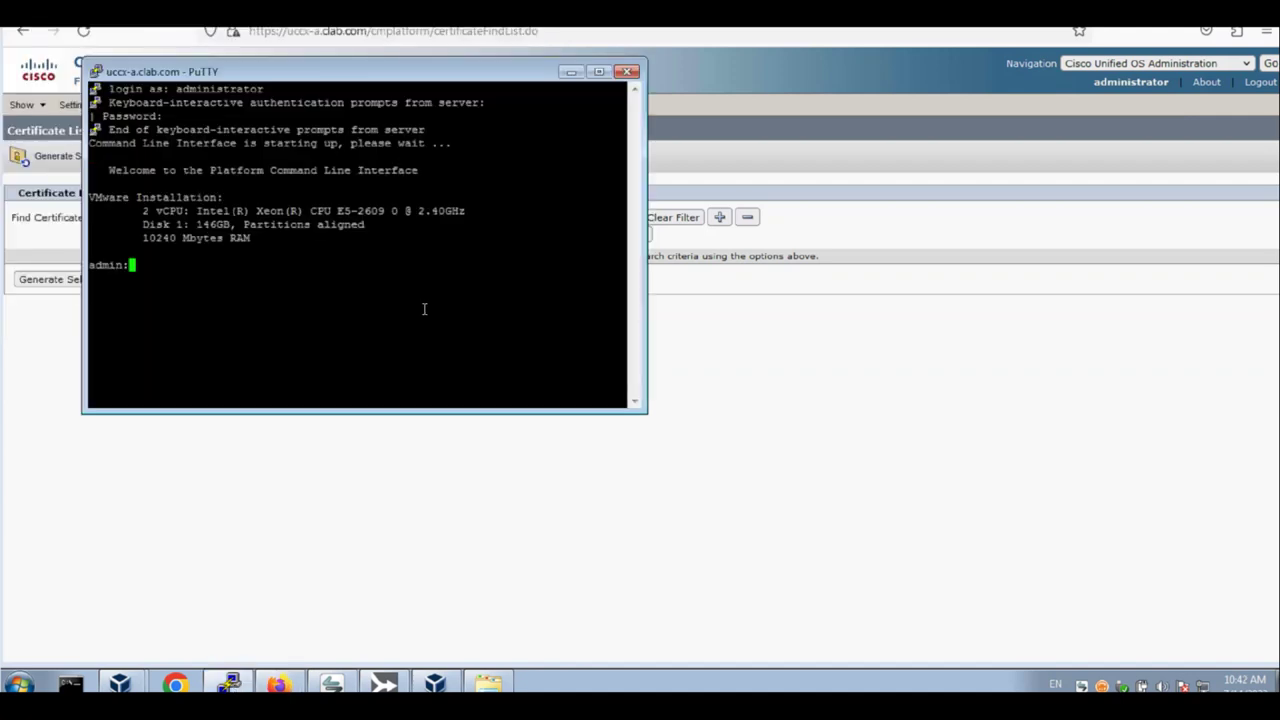
# Run 'utils system restart' at the admin prompt and confirm with 'yes'
pyautogui.write('utils system restart')
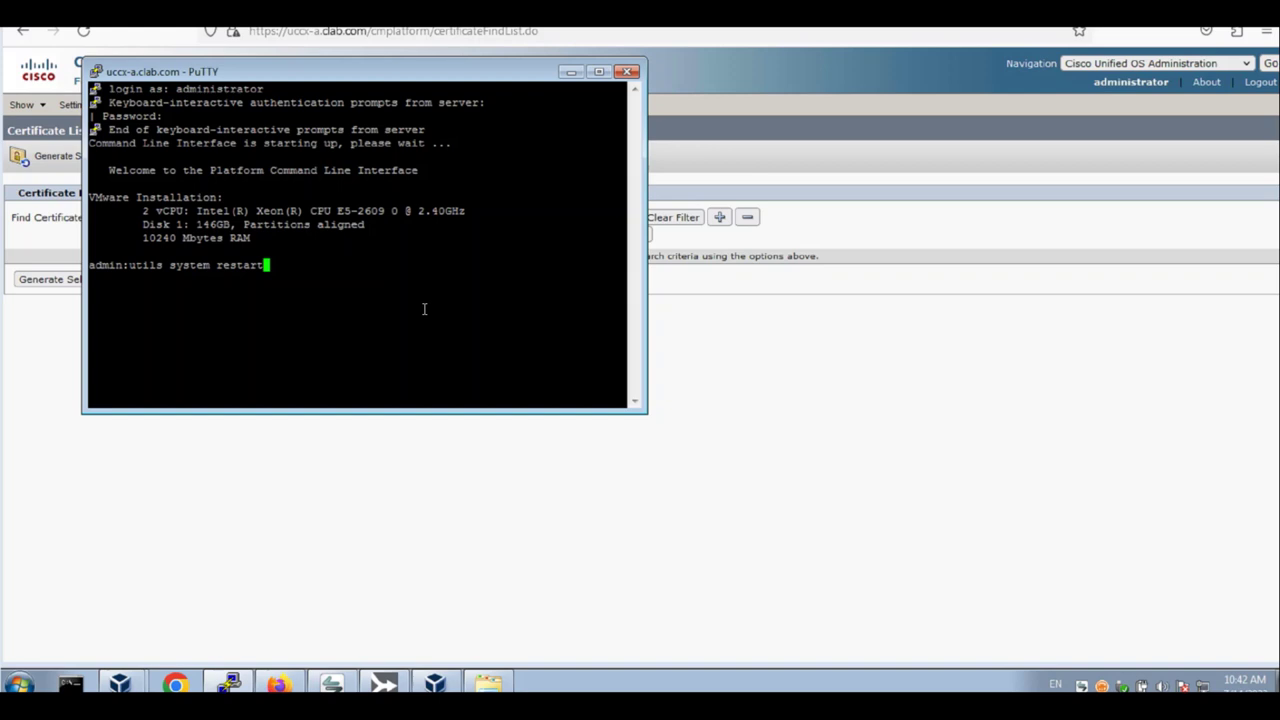
pyautogui.press('Return')
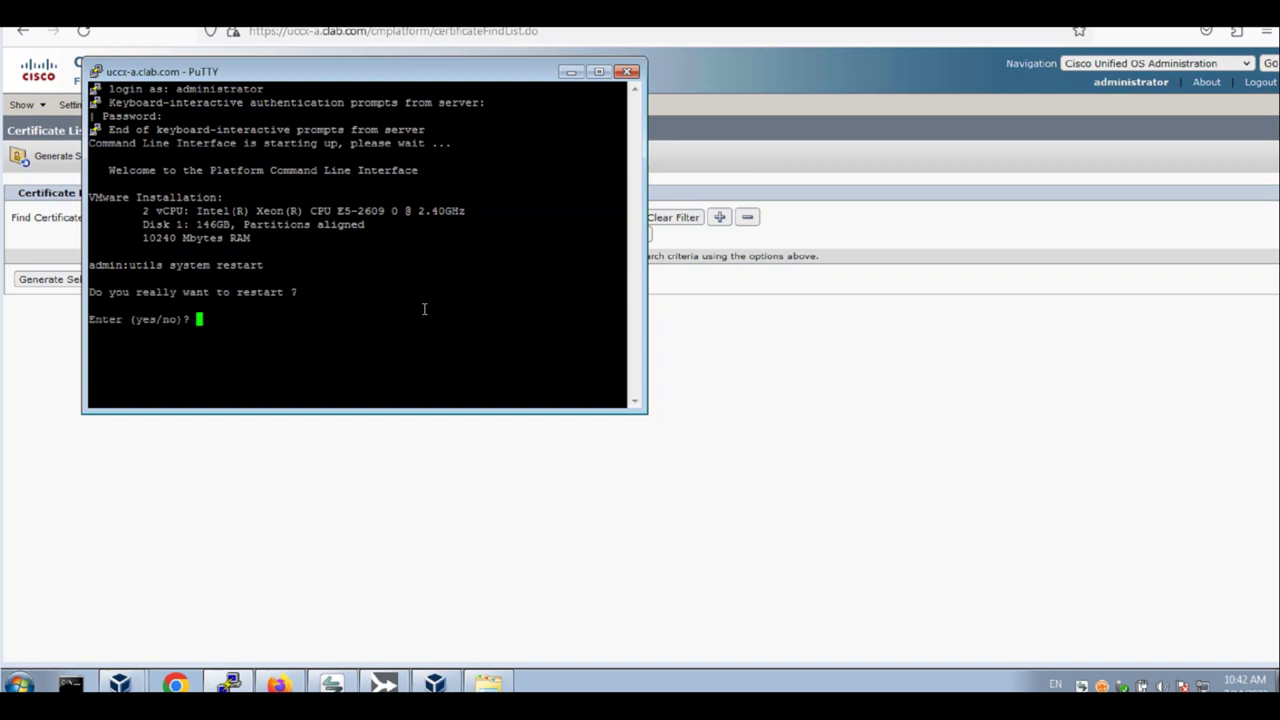
pyautogui.write('yes')
pyautogui.press('Return')
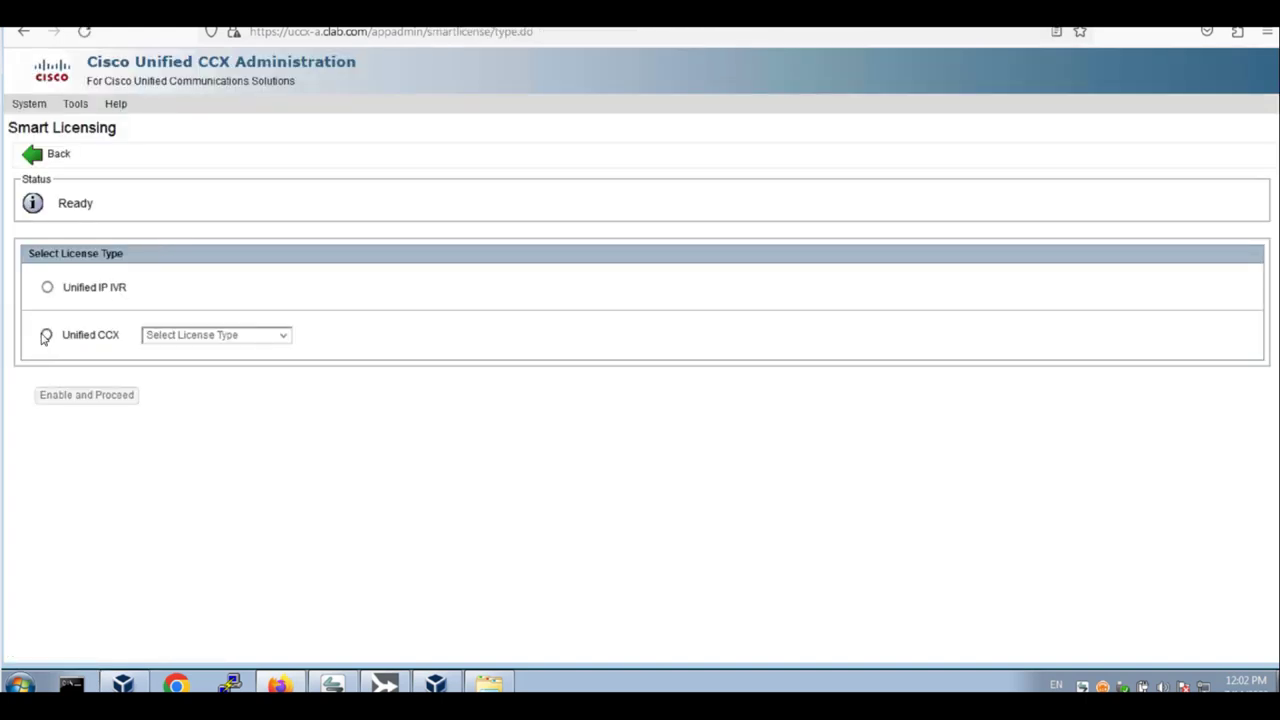
# Choose Unified CCX with the Perpetual Premium license type and enable it
pyautogui.click(46, 334)
pyautogui.click(245, 341)
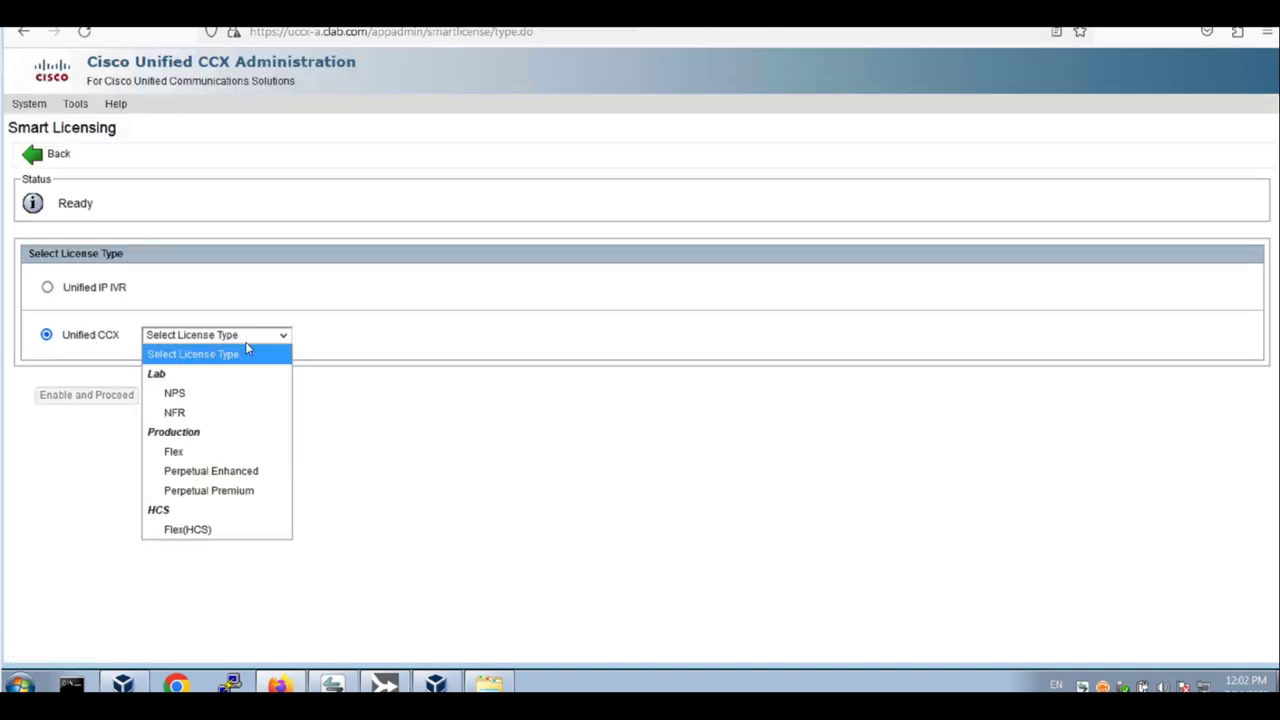
pyautogui.click(215, 490)
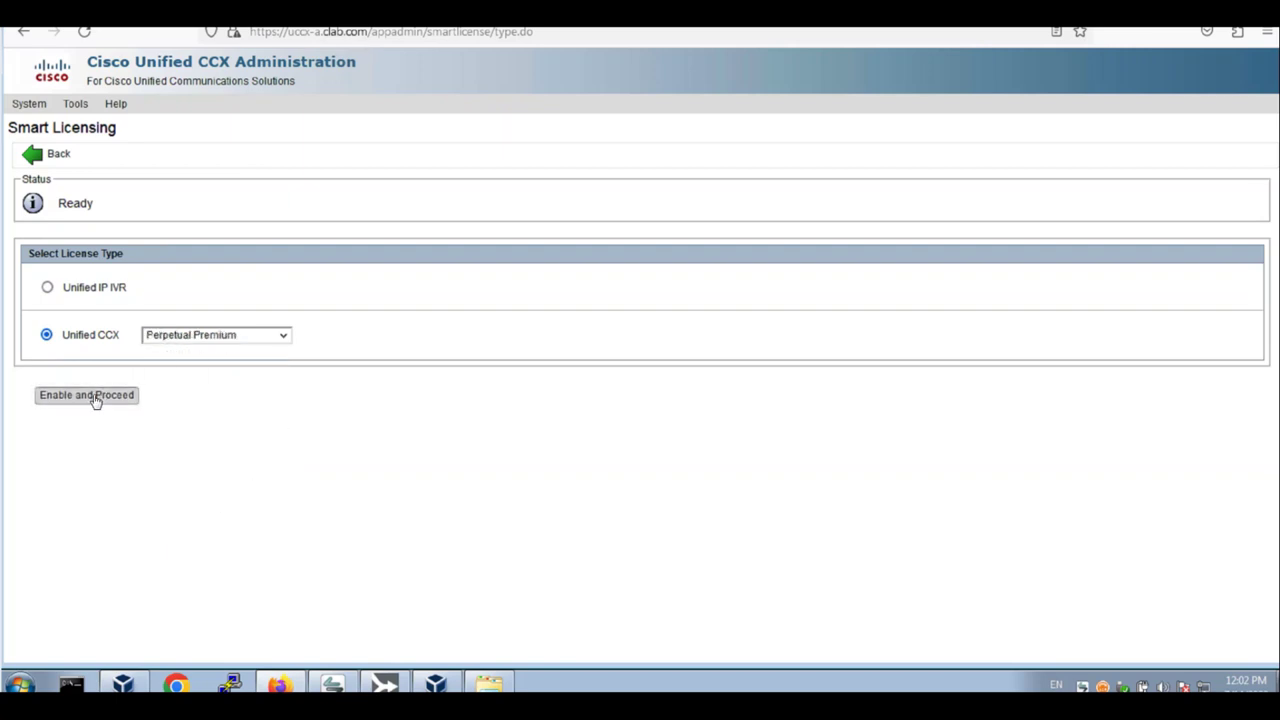
pyautogui.click(94, 396)
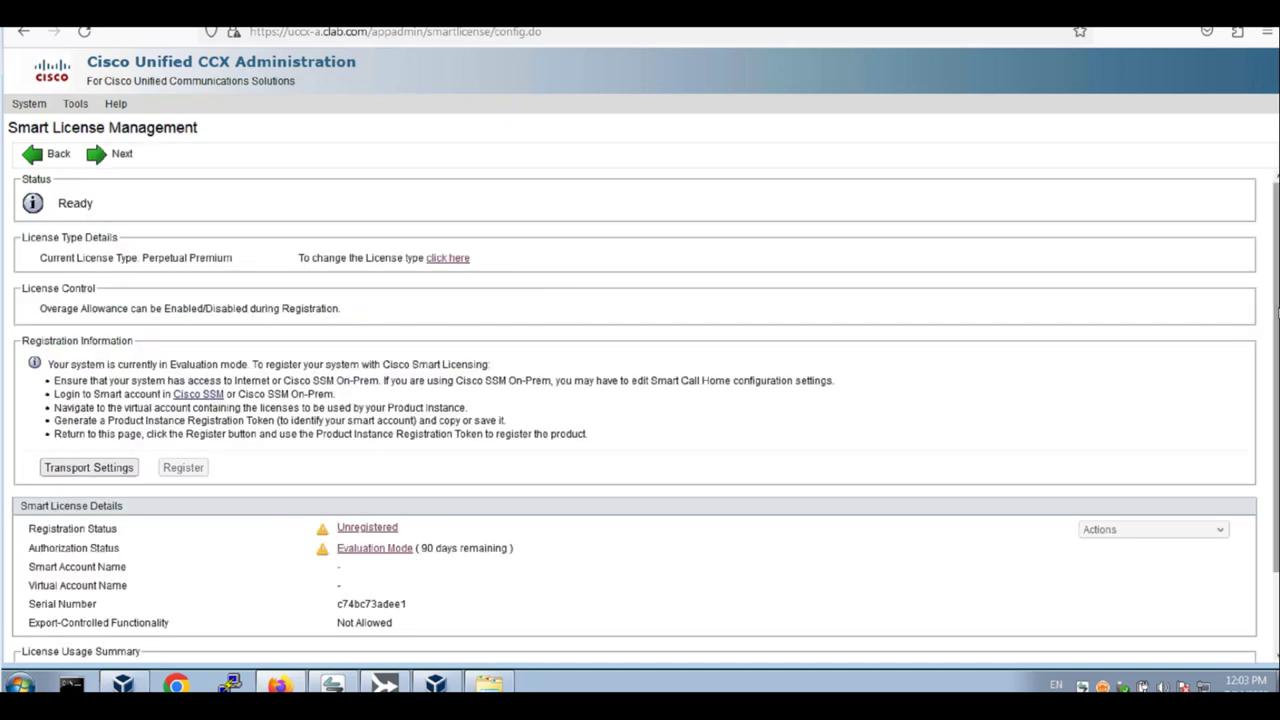
pyautogui.scroll(-2, 1273, 322)
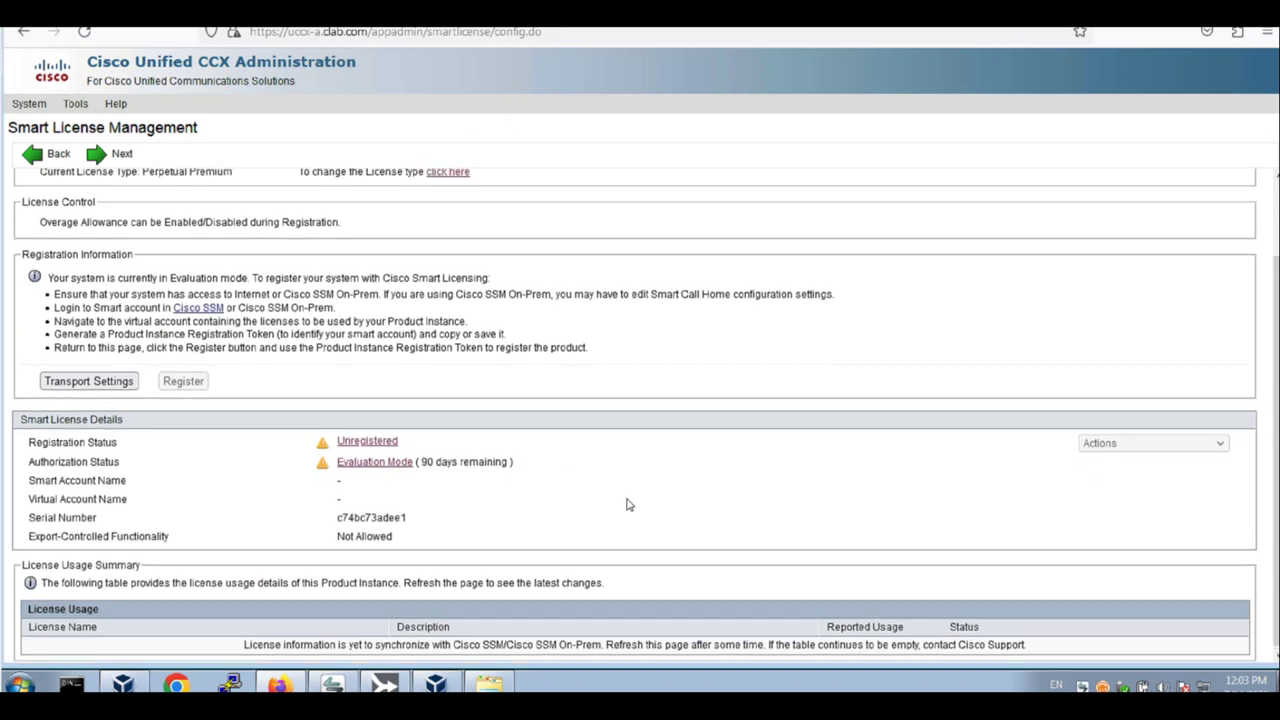
pyautogui.scroll(1, 626, 506)
pyautogui.scroll(1, 633, 520)
# Continue past the Smart Licensing, Component Activation and Publisher Activation pages
pyautogui.click(122, 158)
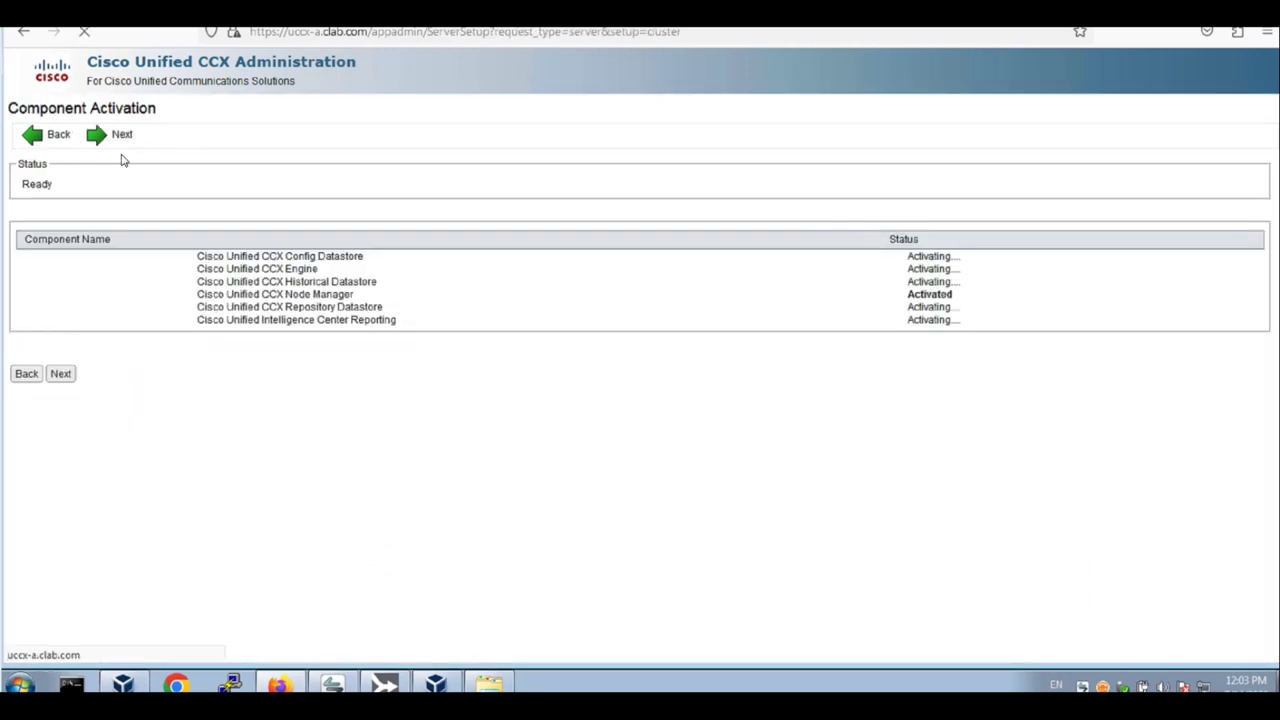
pyautogui.click(70, 390)
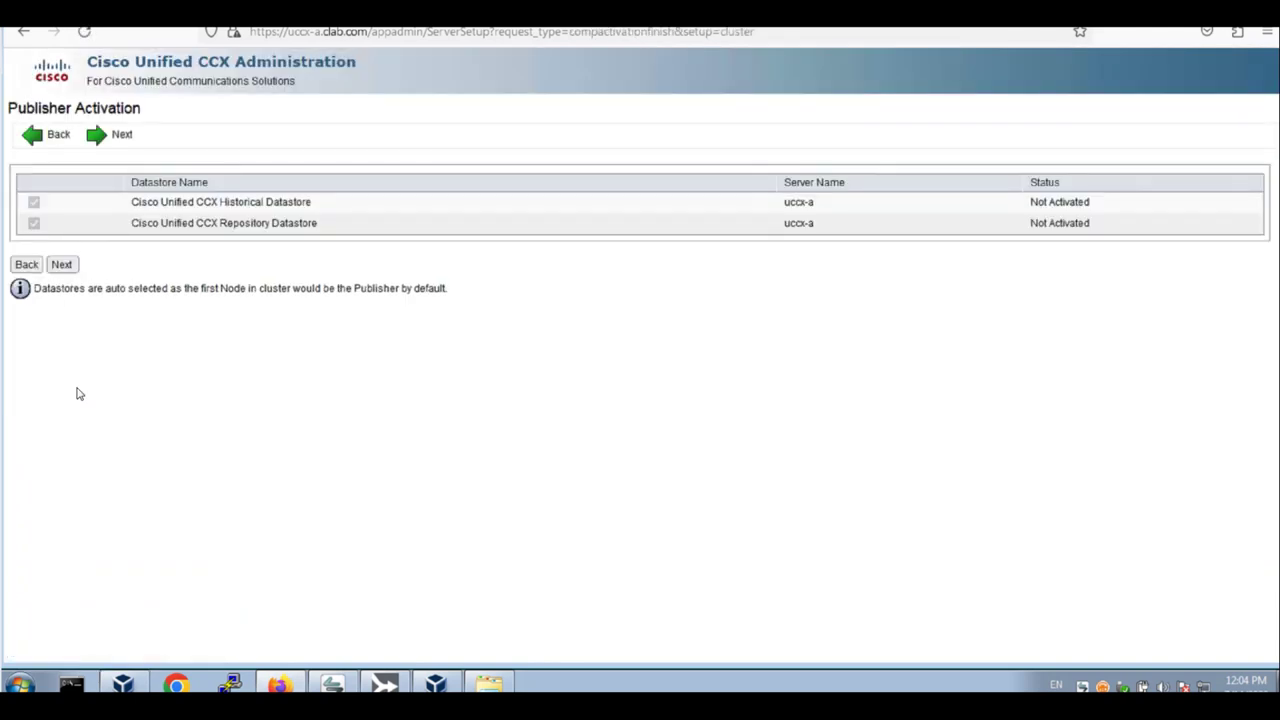
pyautogui.click(72, 270)
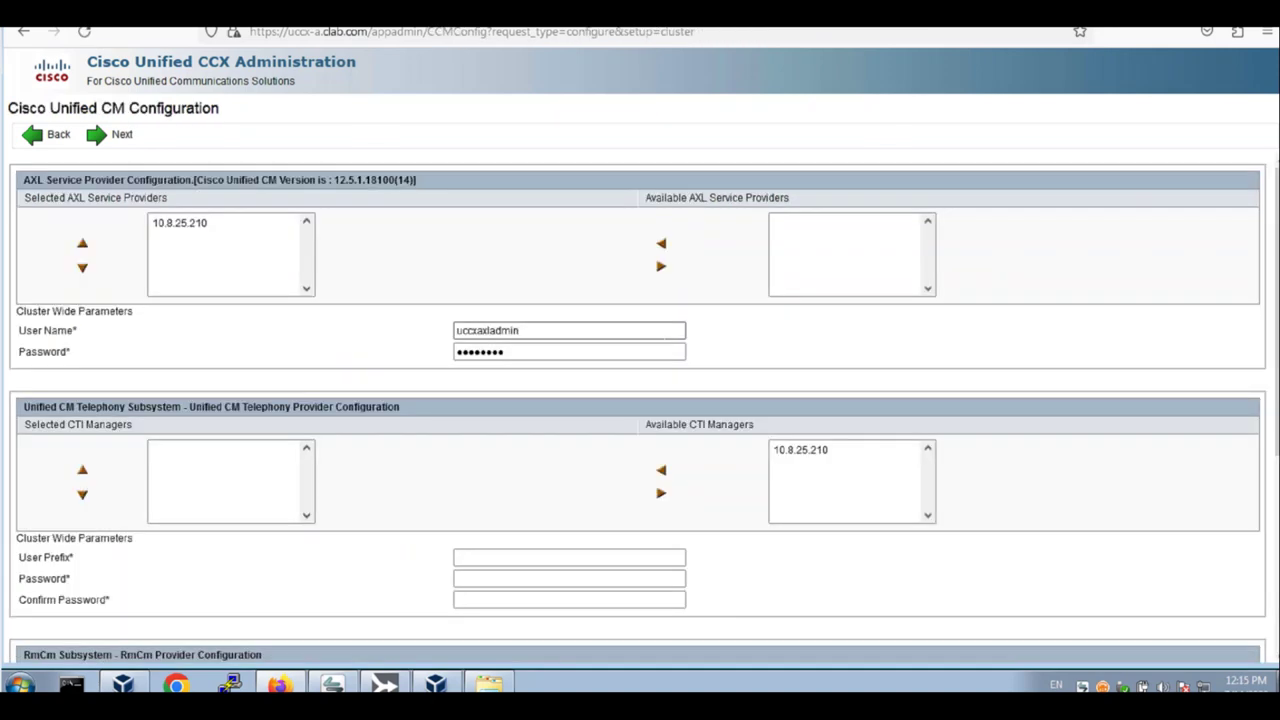
# Select 10.8.25.210 as telephony CTI manager with user prefix jtapi and its password confirmed
pyautogui.click(817, 450)
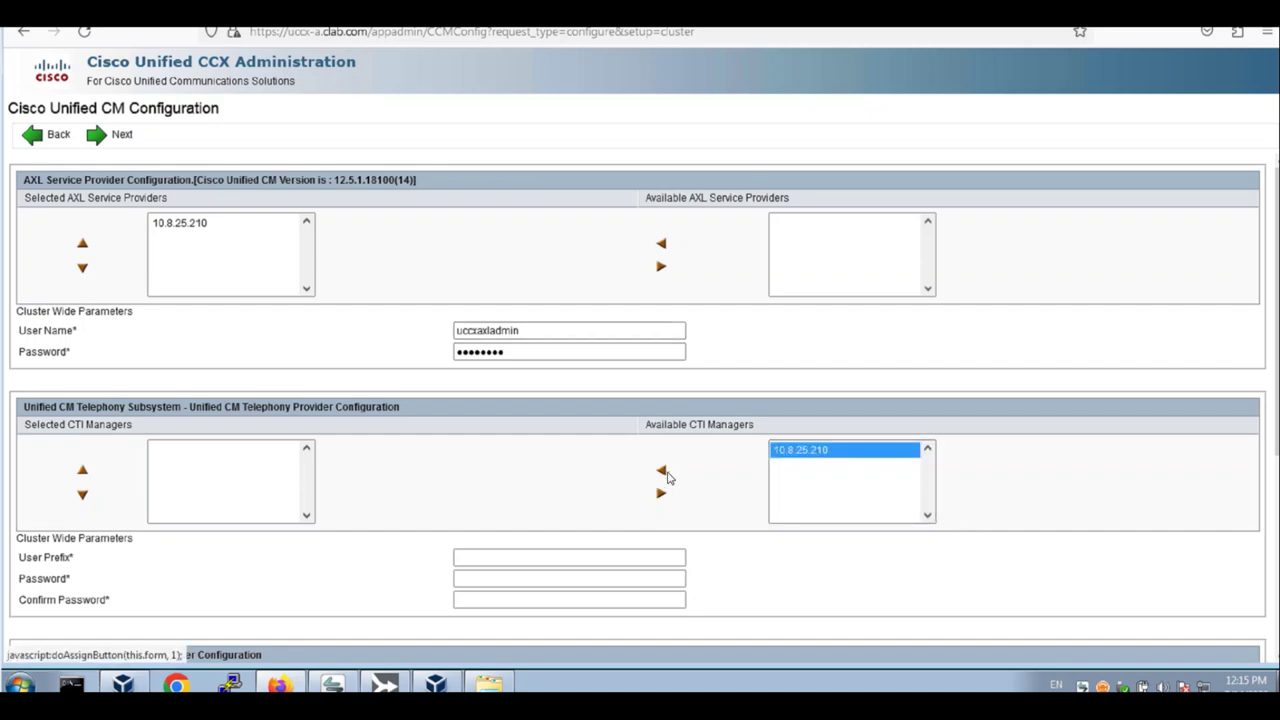
pyautogui.click(662, 472)
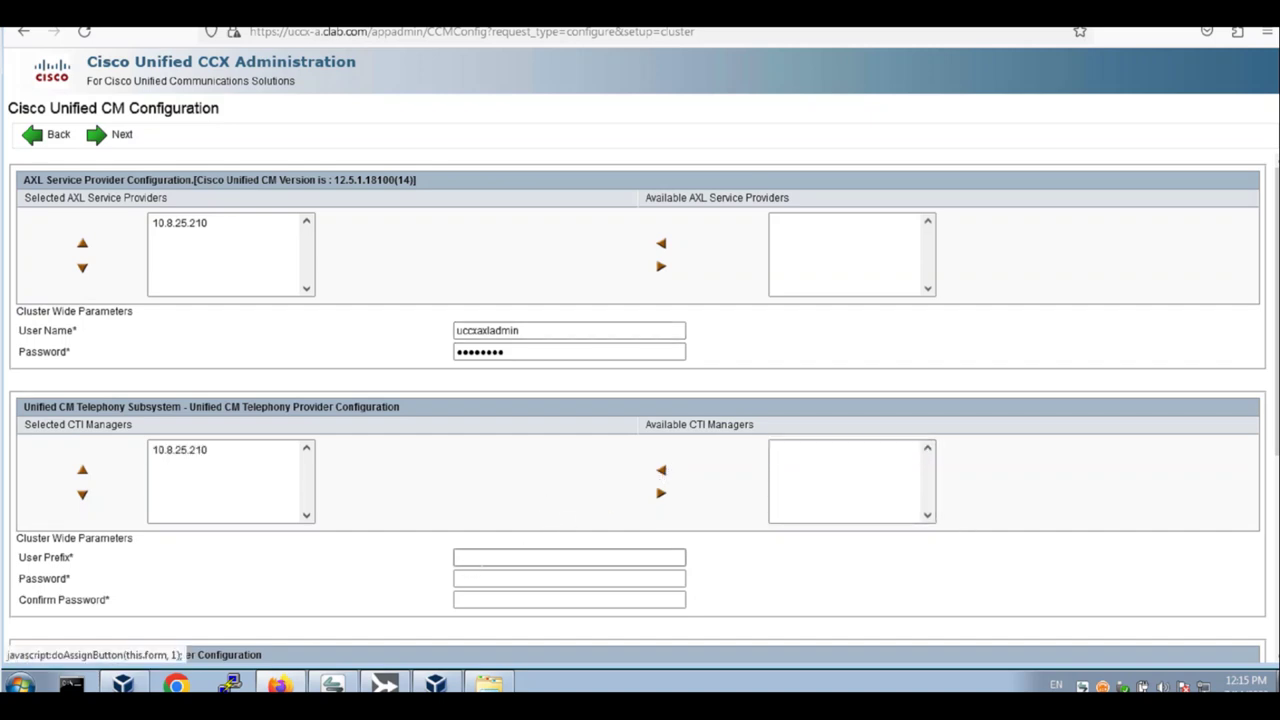
pyautogui.click(516, 556)
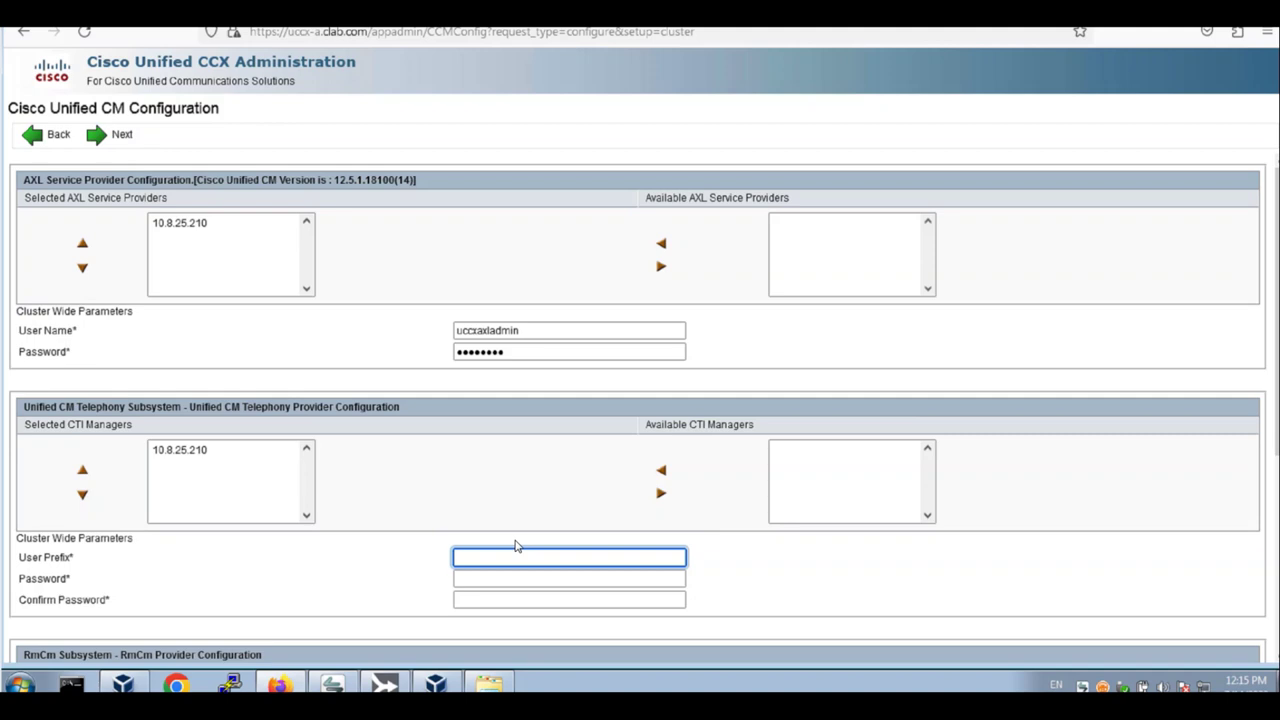
pyautogui.write('jtapi')
pyautogui.press('Tab')
pyautogui.write('••••••••••')
pyautogui.press('Tab')
pyautogui.write('•••••')
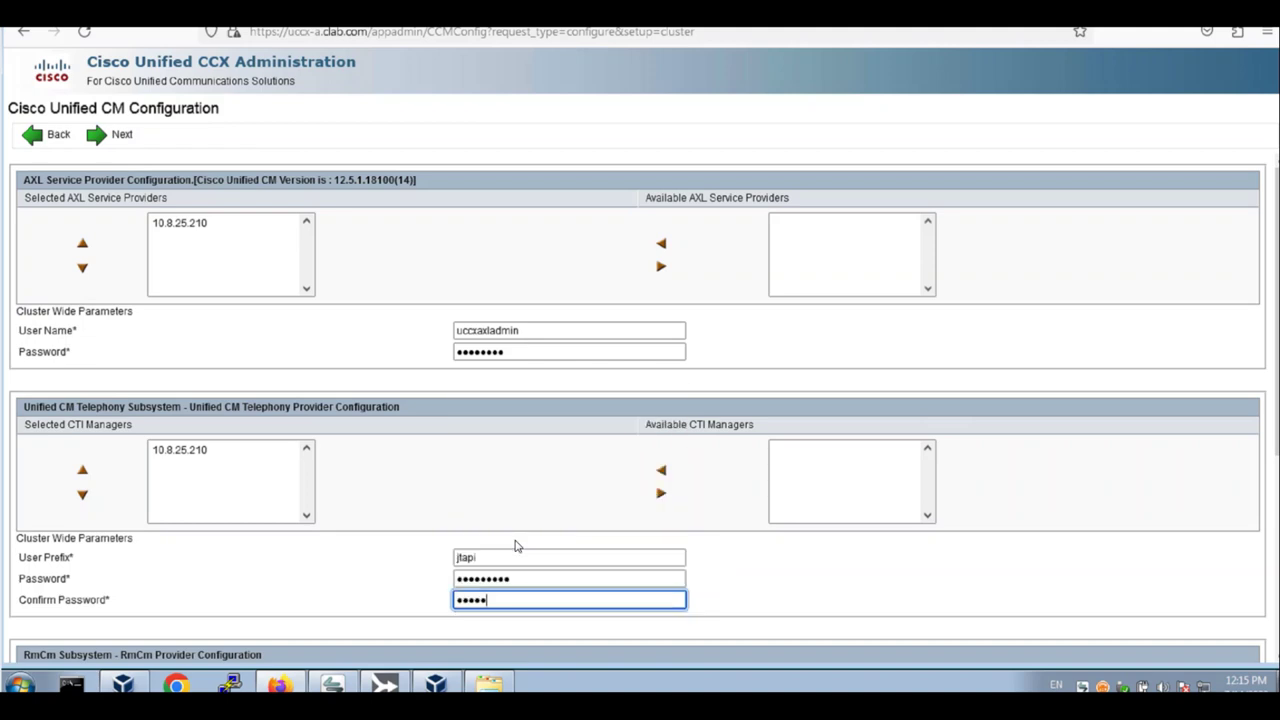
pyautogui.write('•••')
pyautogui.press('BackSpace')
pyautogui.press('BackSpace')
pyautogui.press('BackSpace')
pyautogui.press('BackSpace')
pyautogui.press('BackSpace')
pyautogui.press('BackSpace')
pyautogui.press('BackSpace')
pyautogui.press('BackSpace')
pyautogui.write('••••••••••')
pyautogui.moveTo(1275, 362); pyautogui.dragTo(1276, 552)
# Select 10.8.25.210 as RmCm CTI manager with user rmcm and its password, then continue
pyautogui.click(829, 402)
pyautogui.click(661, 424)
pyautogui.click(525, 508)
pyautogui.write('rmc')
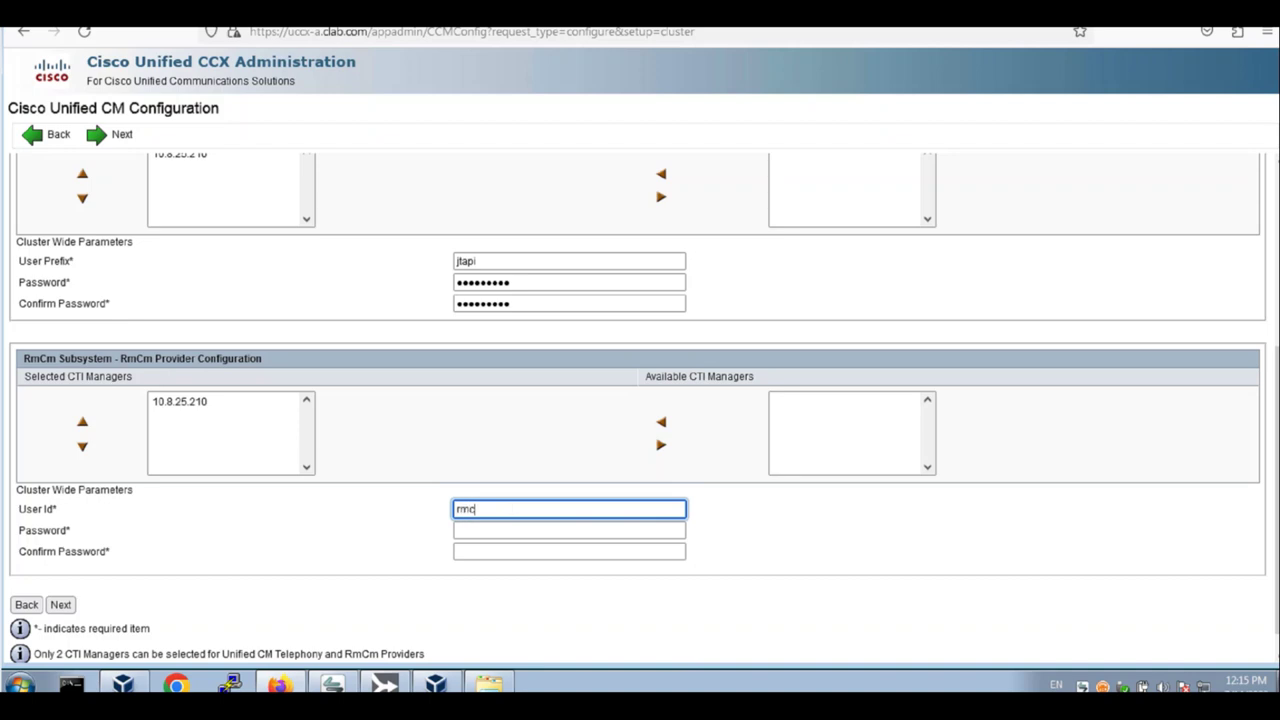
pyautogui.write('m')
pyautogui.press('Tab')
pyautogui.write('cisco')
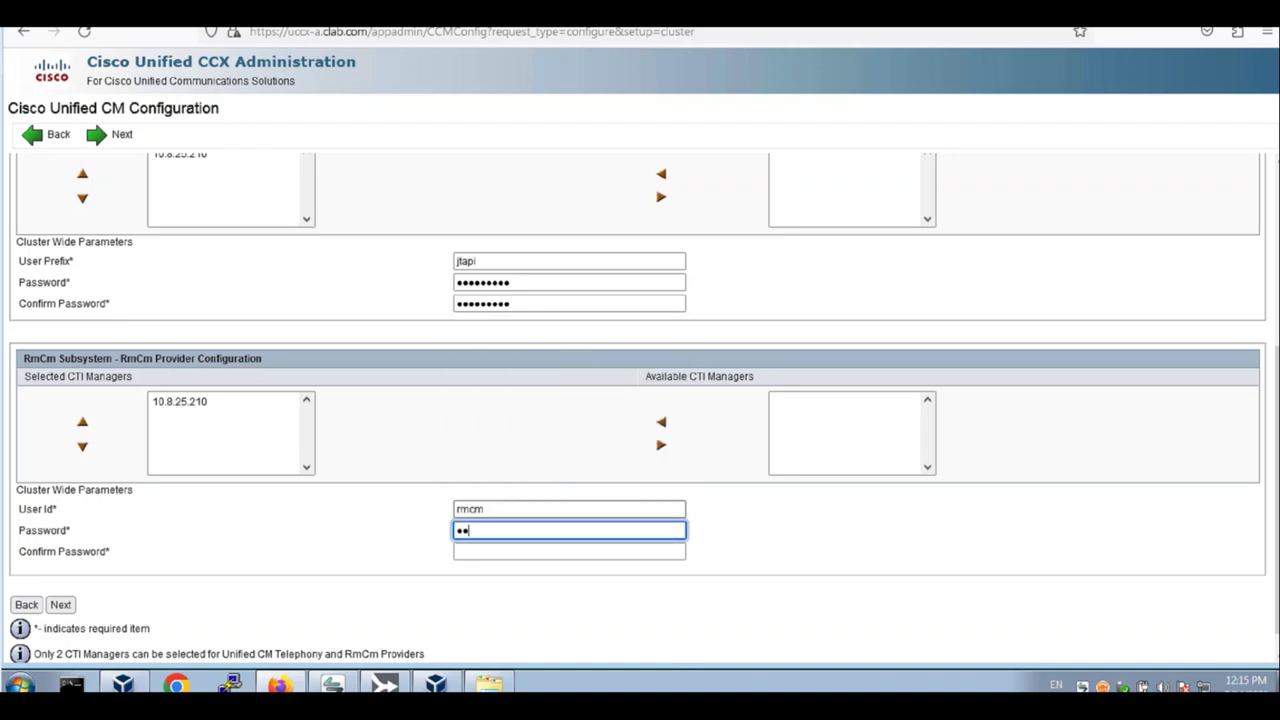
pyautogui.write('1234')
pyautogui.press('Tab')
pyautogui.write('cisco123')
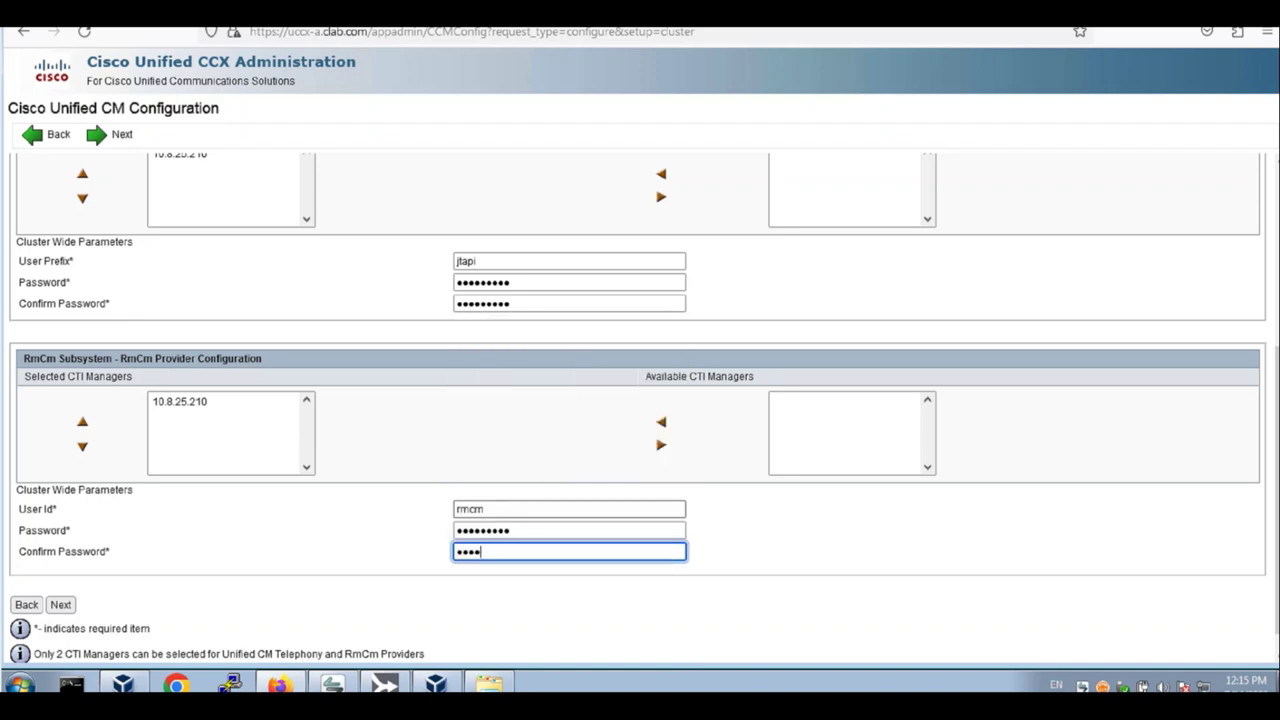
pyautogui.write('4')
pyautogui.click(60, 605)
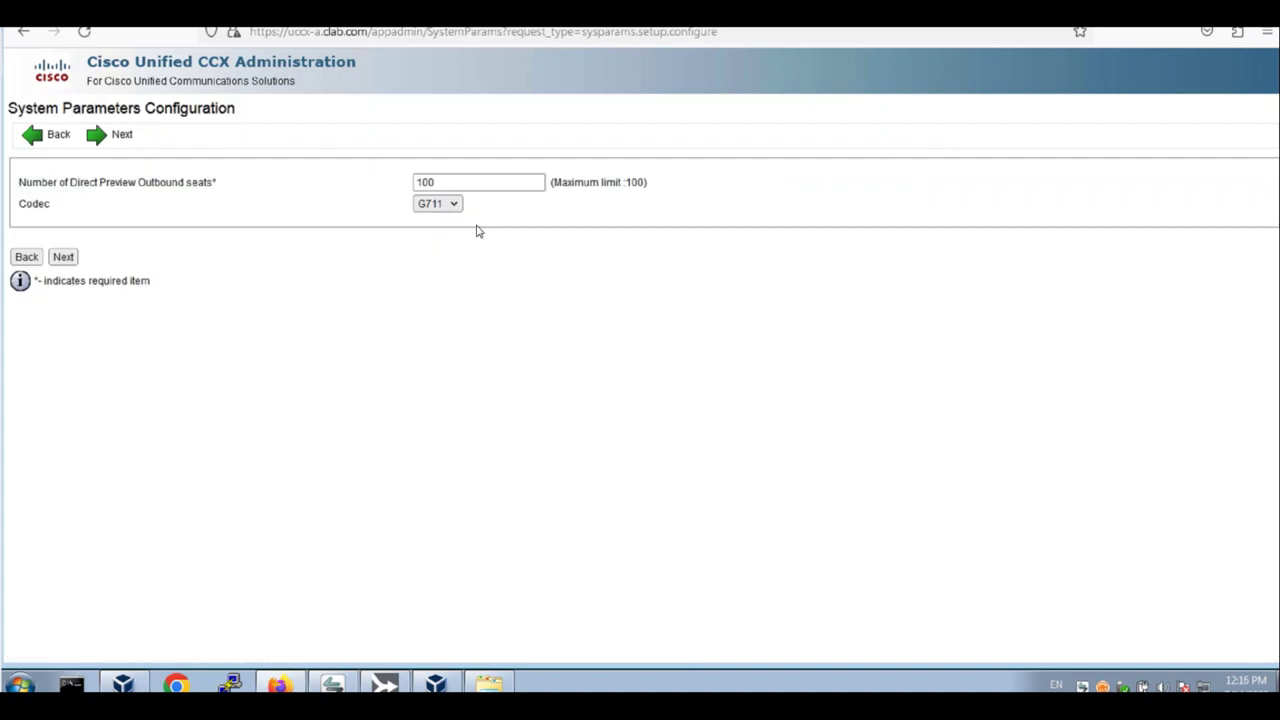
# Accept default system parameters and set en_US as the Group Default IVR language
pyautogui.click(63, 257)
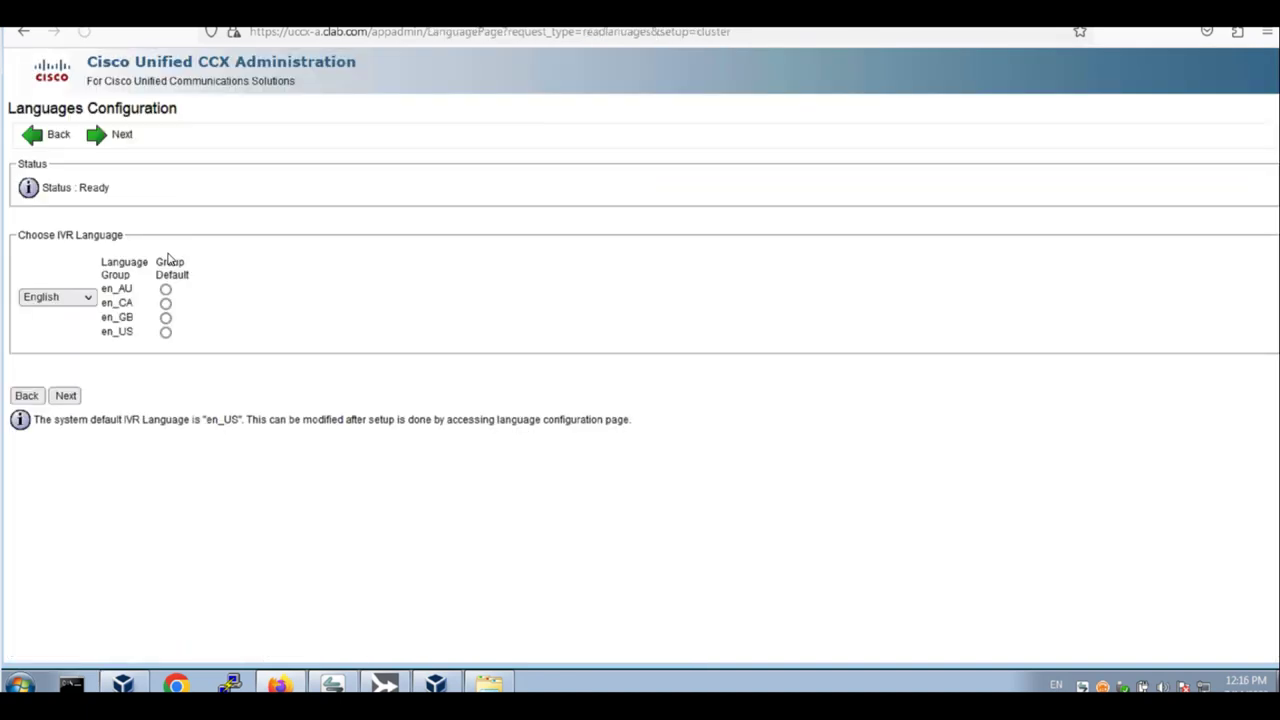
pyautogui.click(166, 332)
pyautogui.click(68, 400)
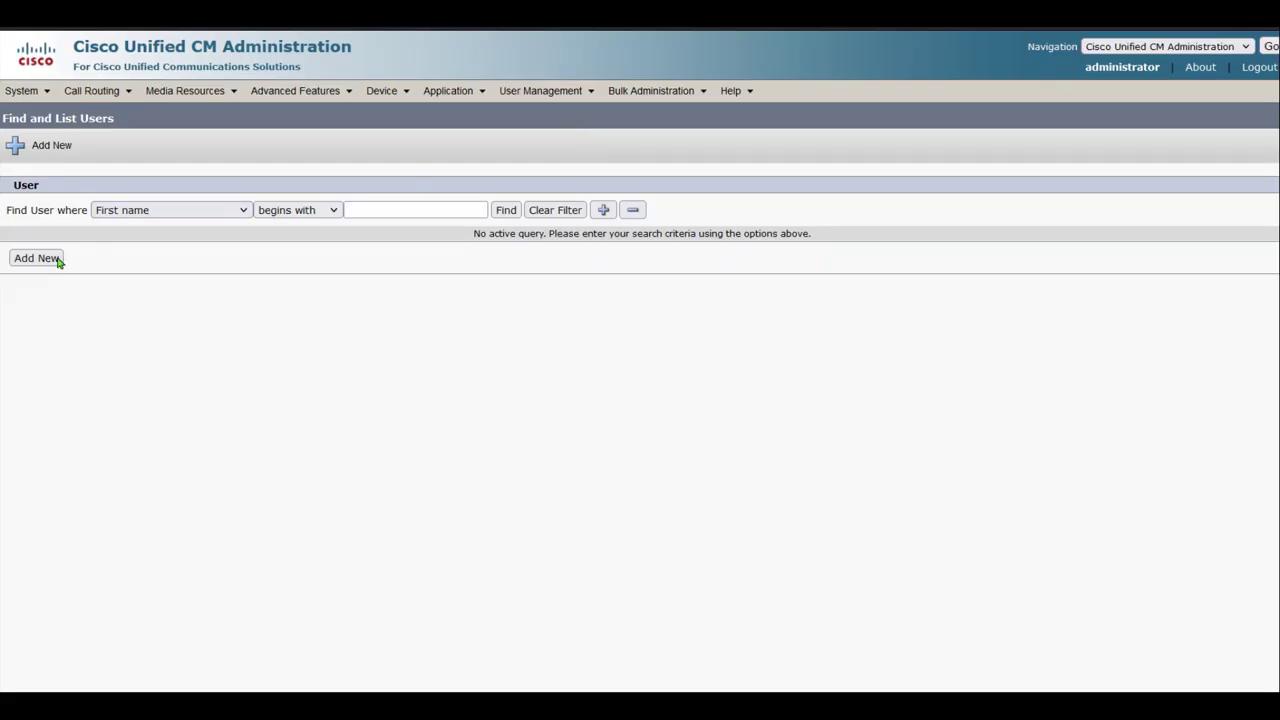
# Start a new end user with user ID uccxadmin and enter and confirm its password
pyautogui.click(50, 258)
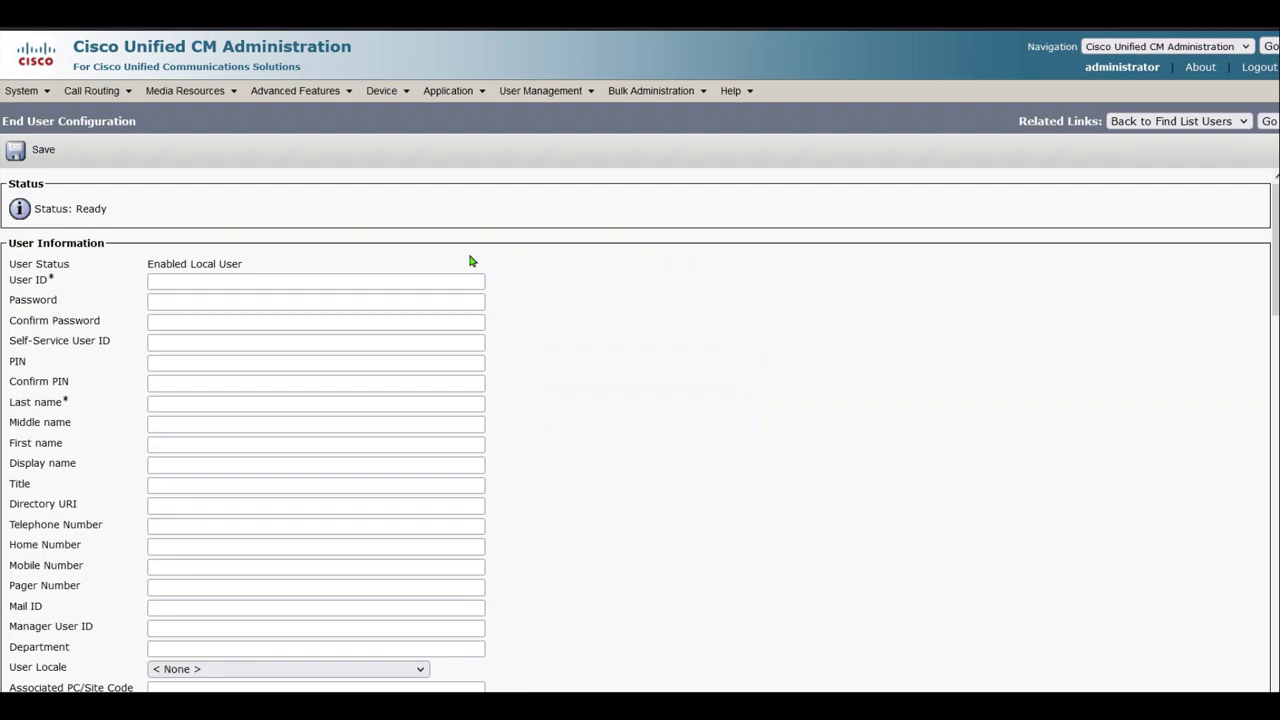
pyautogui.click(318, 285)
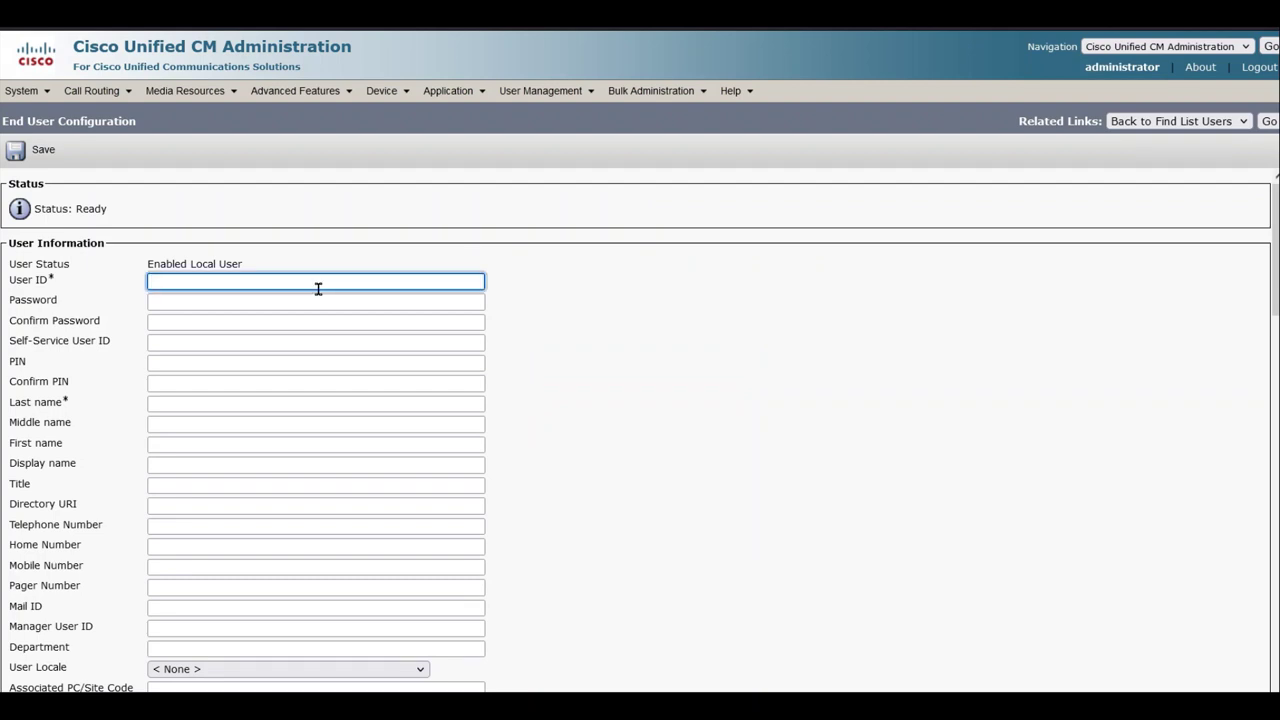
pyautogui.write('uccxadmin')
pyautogui.press('Tab')
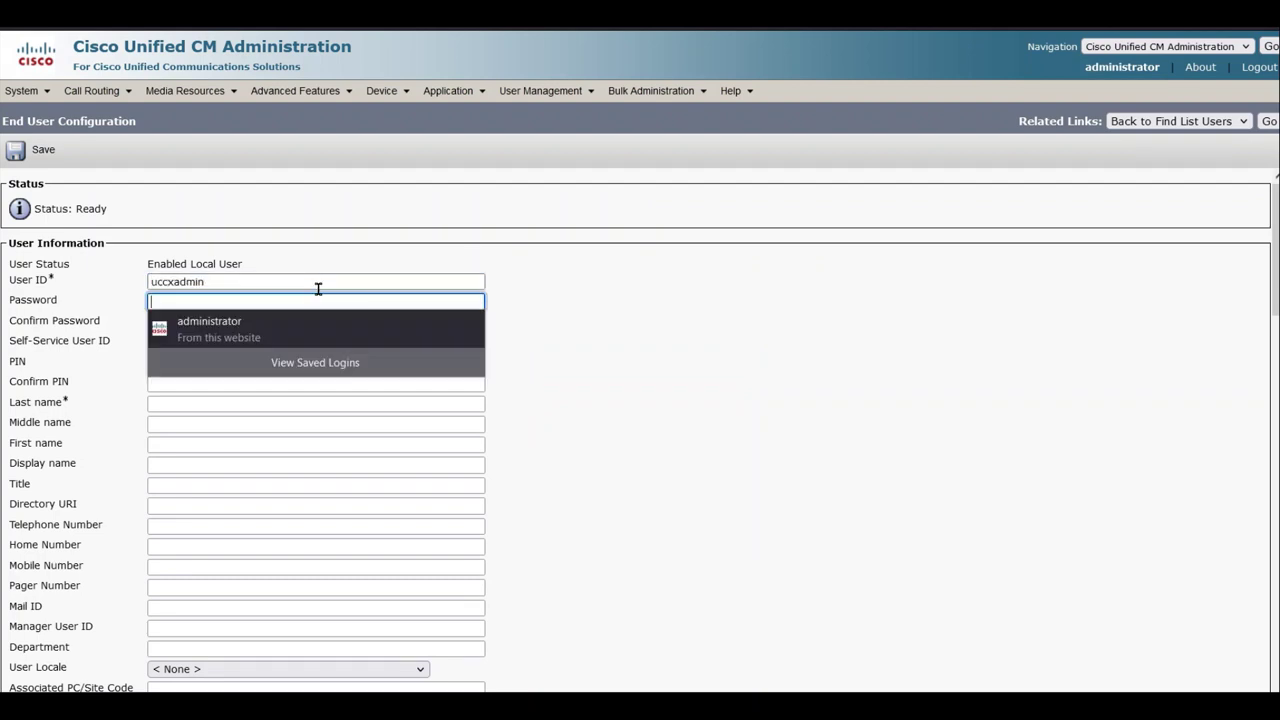
pyautogui.write('•••••••••')
pyautogui.press('Tab')
pyautogui.write('•••••••••')
pyautogui.press('Tab')
# Enter last name UCCX and first name Admin, then save the user
pyautogui.press('Tab')
pyautogui.press('Tab')
pyautogui.press('Tab')
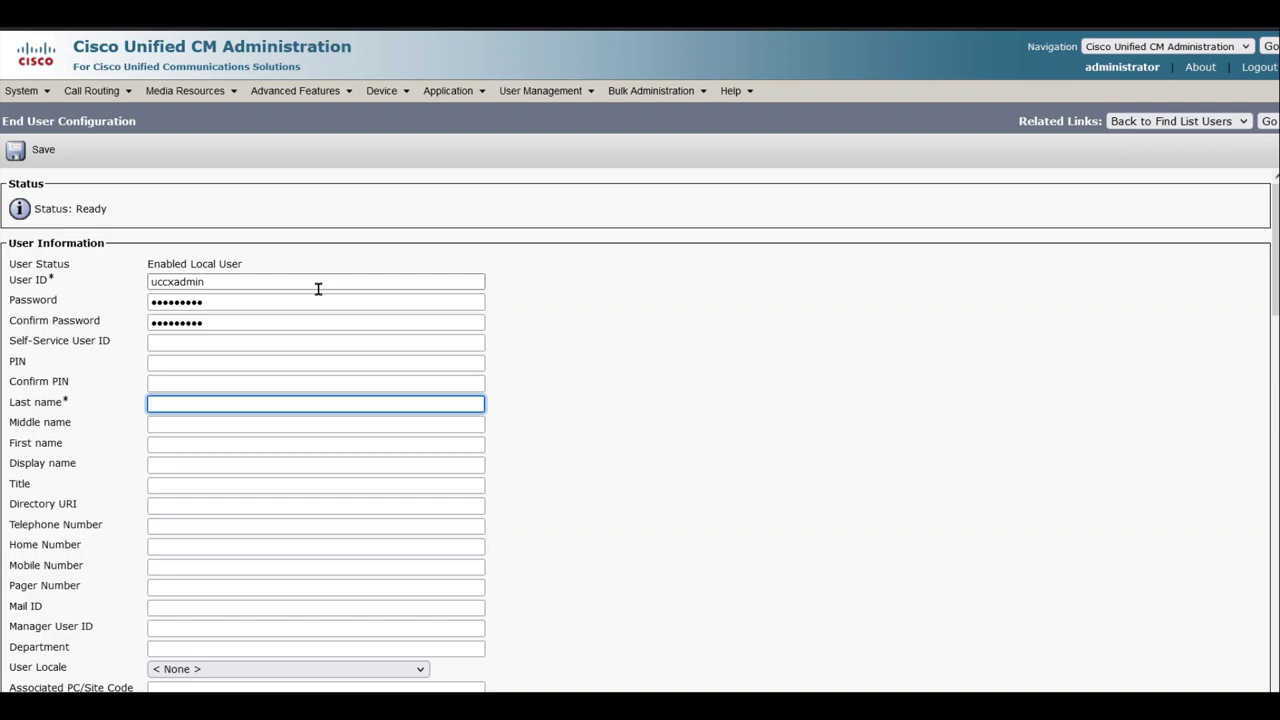
pyautogui.write('UCCX')
pyautogui.press('Tab')
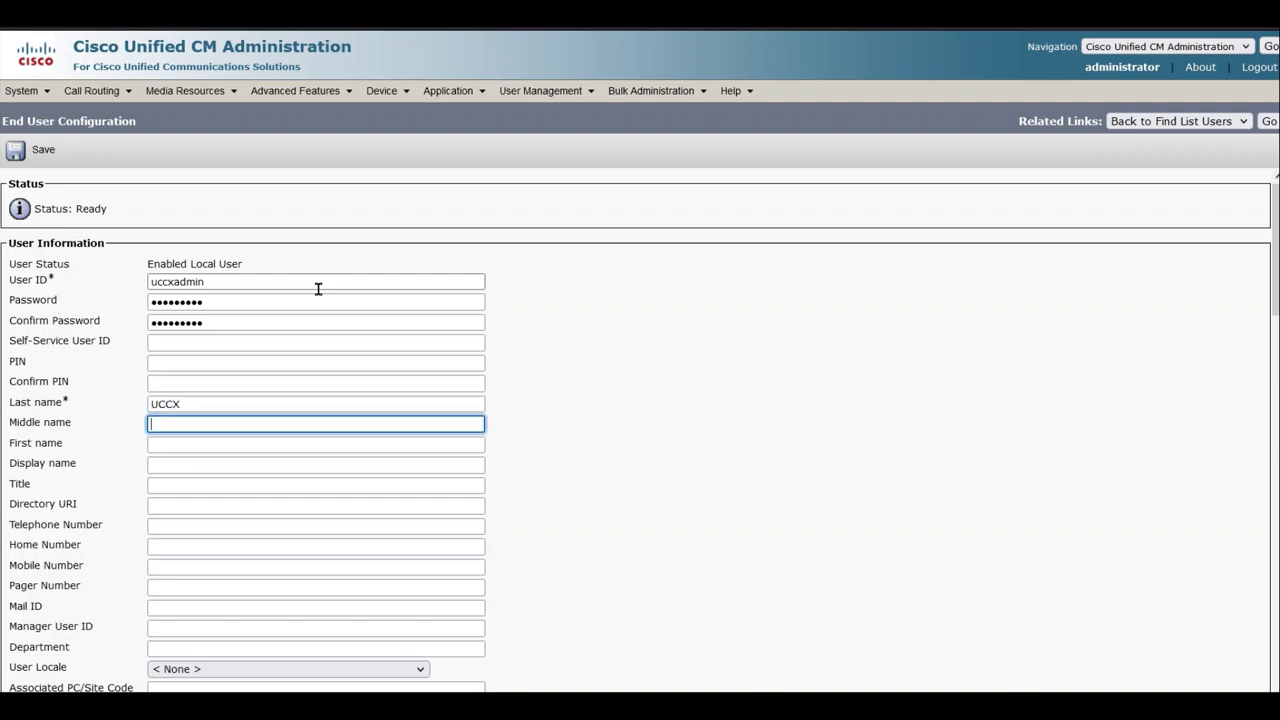
pyautogui.press('Tab')
pyautogui.write('sUPER')
pyautogui.press('BackSpace')
pyautogui.press('BackSpace')
pyautogui.press('BackSpace')
pyautogui.press('BackSpace')
pyautogui.press('BackSpace')
pyautogui.write('Admin')
pyautogui.press('Tab')
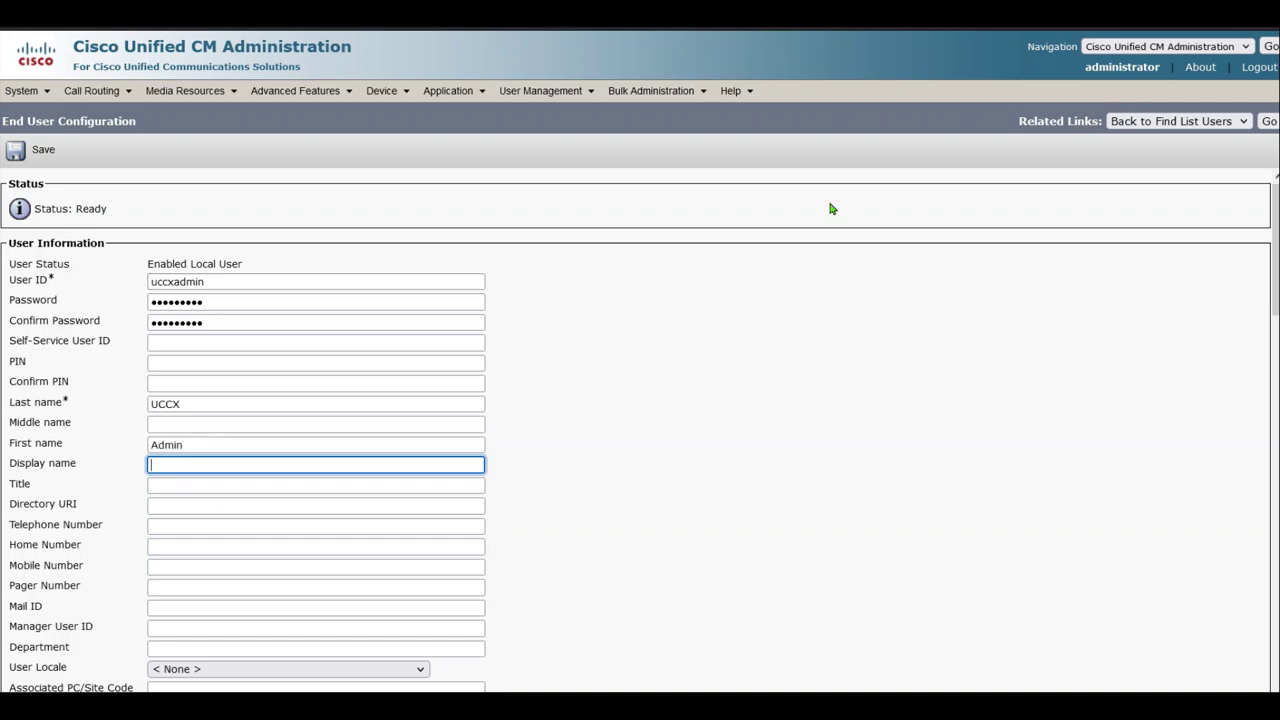
pyautogui.click(40, 150)
pyautogui.scroll(-10, 195, 458)
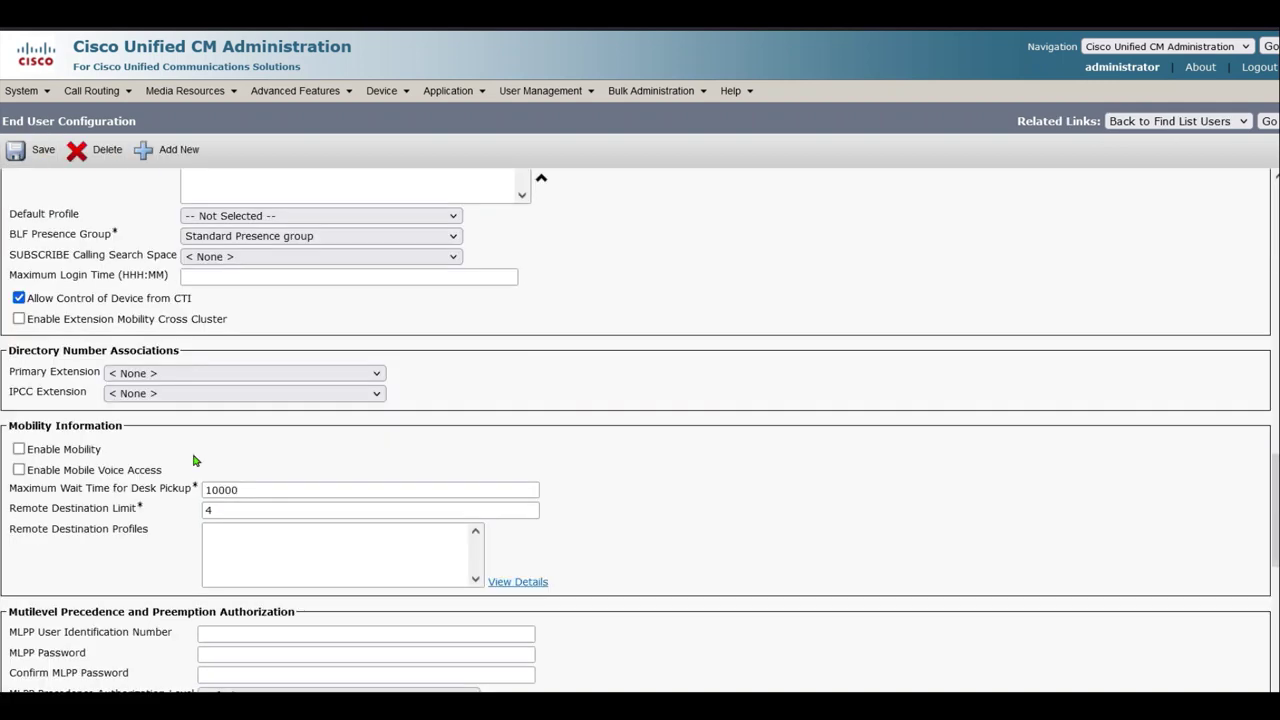
pyautogui.scroll(-8, 351, 560)
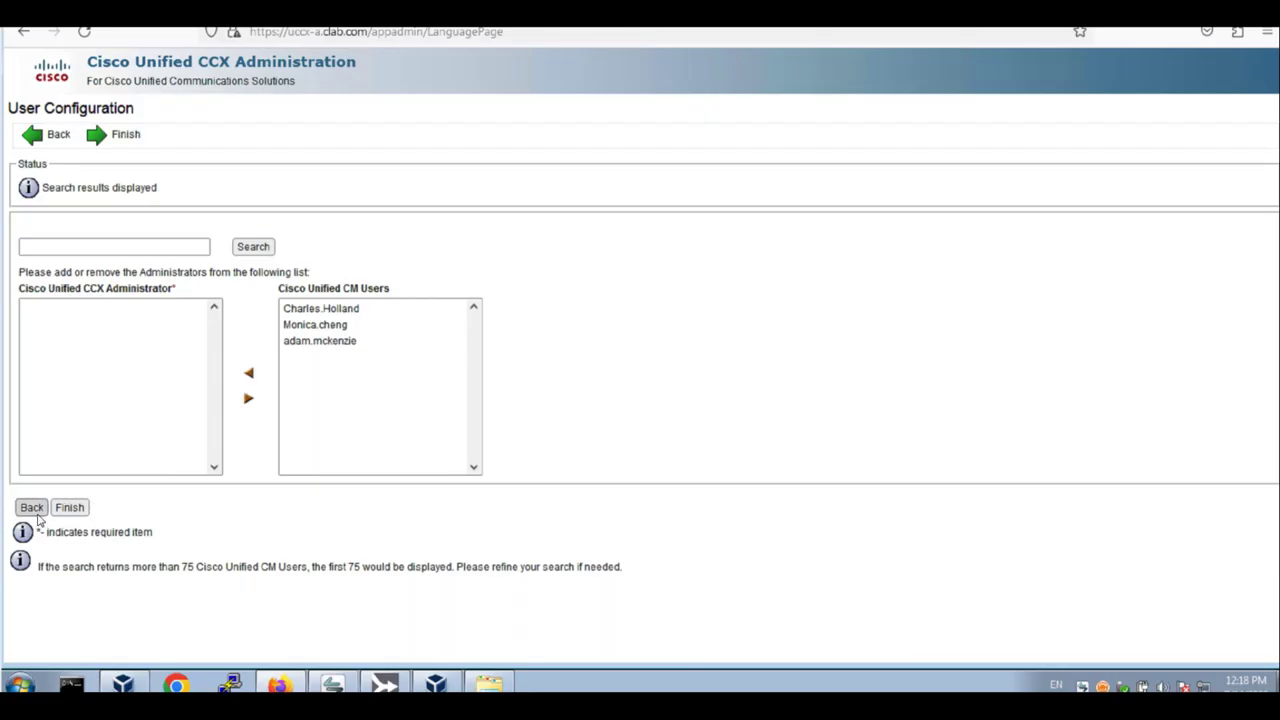
# Move the uccxadmin CM user into the CCX administrators list and finish the setup wizard
pyautogui.click(35, 515)
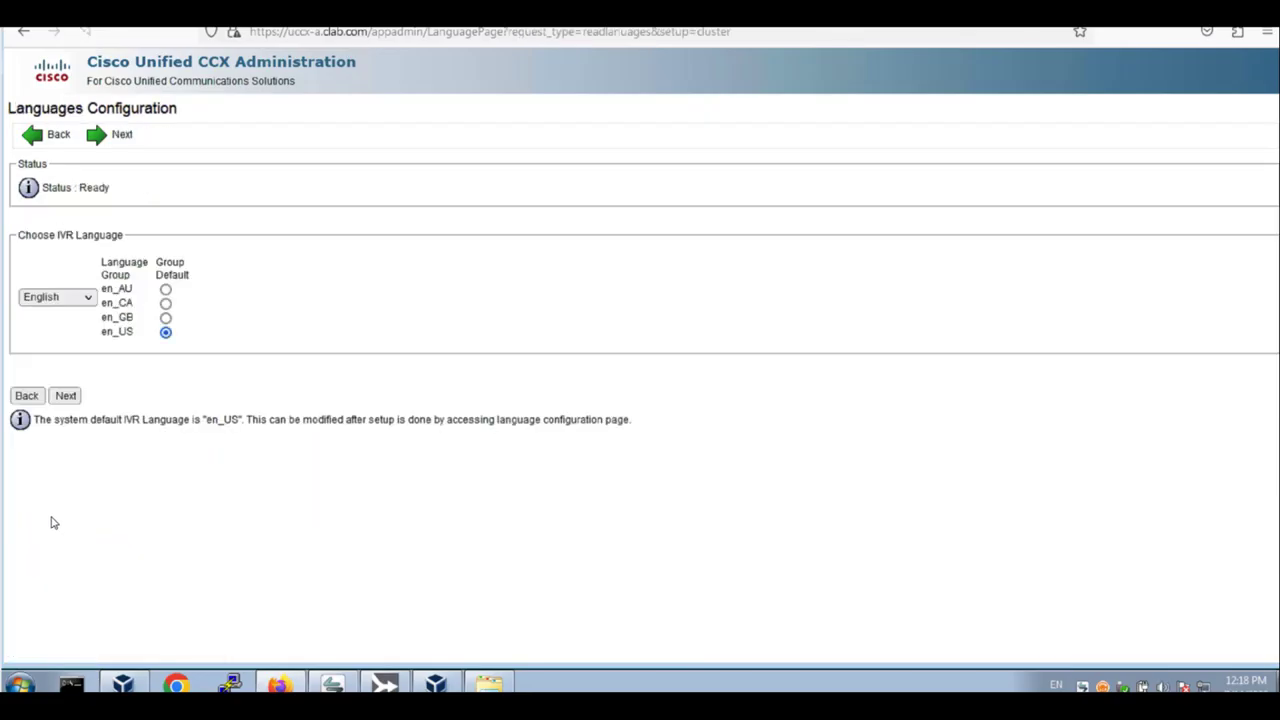
pyautogui.click(74, 397)
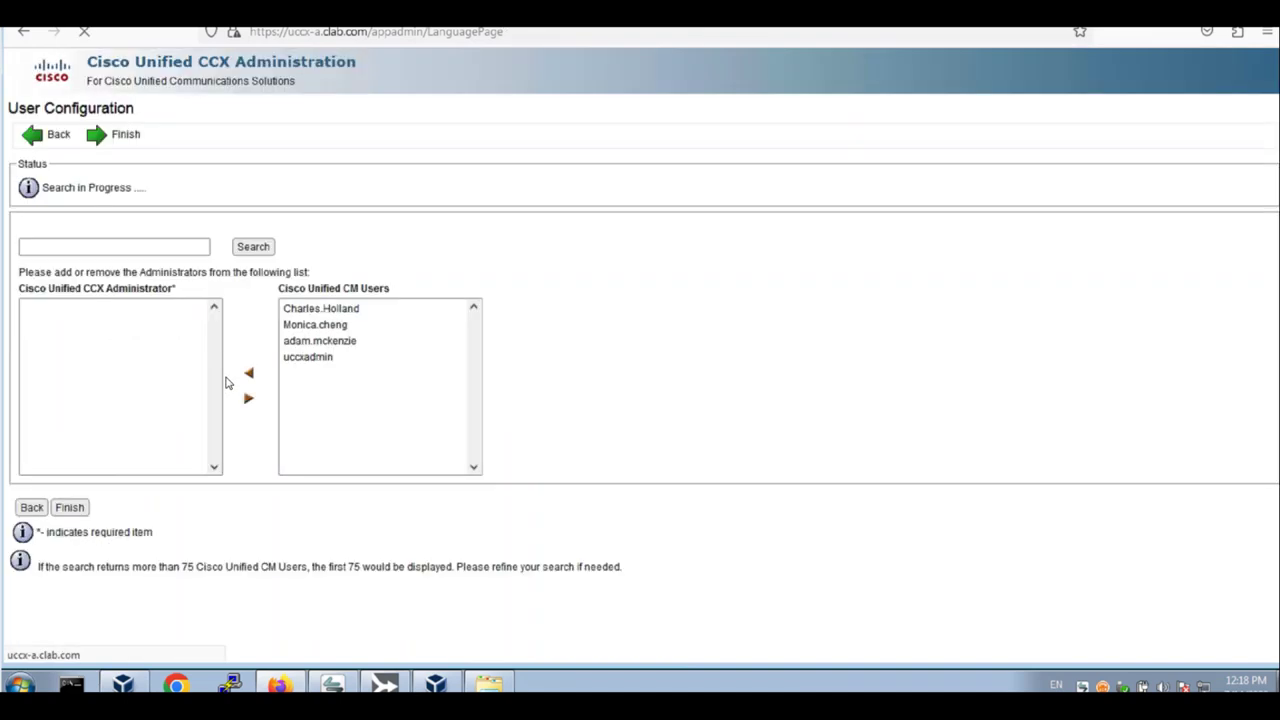
pyautogui.click(322, 362)
pyautogui.click(250, 380)
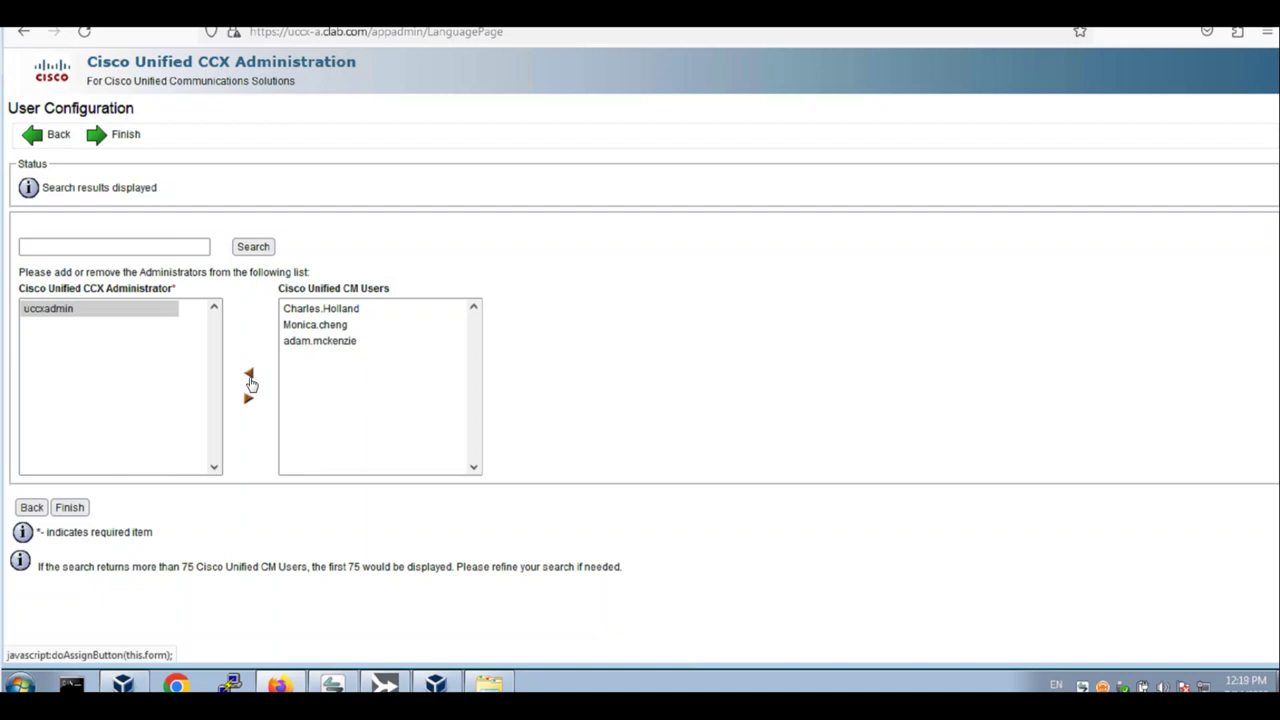
pyautogui.click(72, 511)
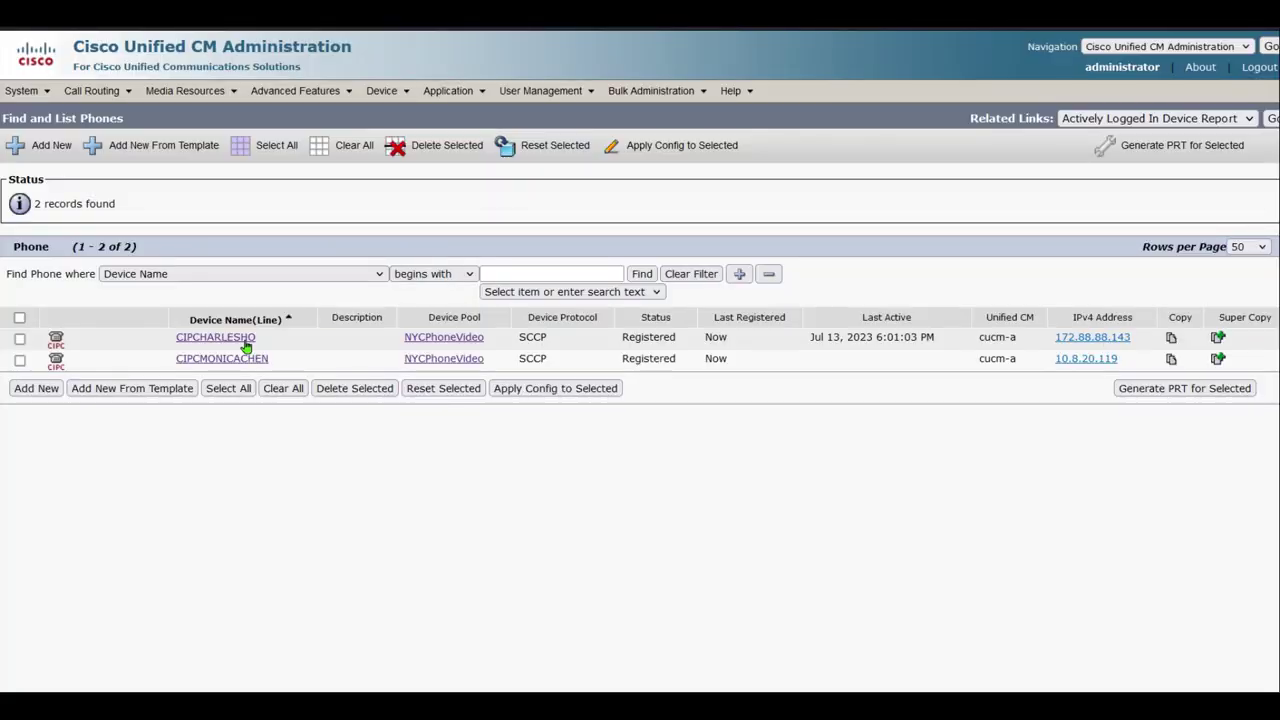
# Add a new line-2 directory number starting +14085 on the first agent's phone
pyautogui.click(243, 339)
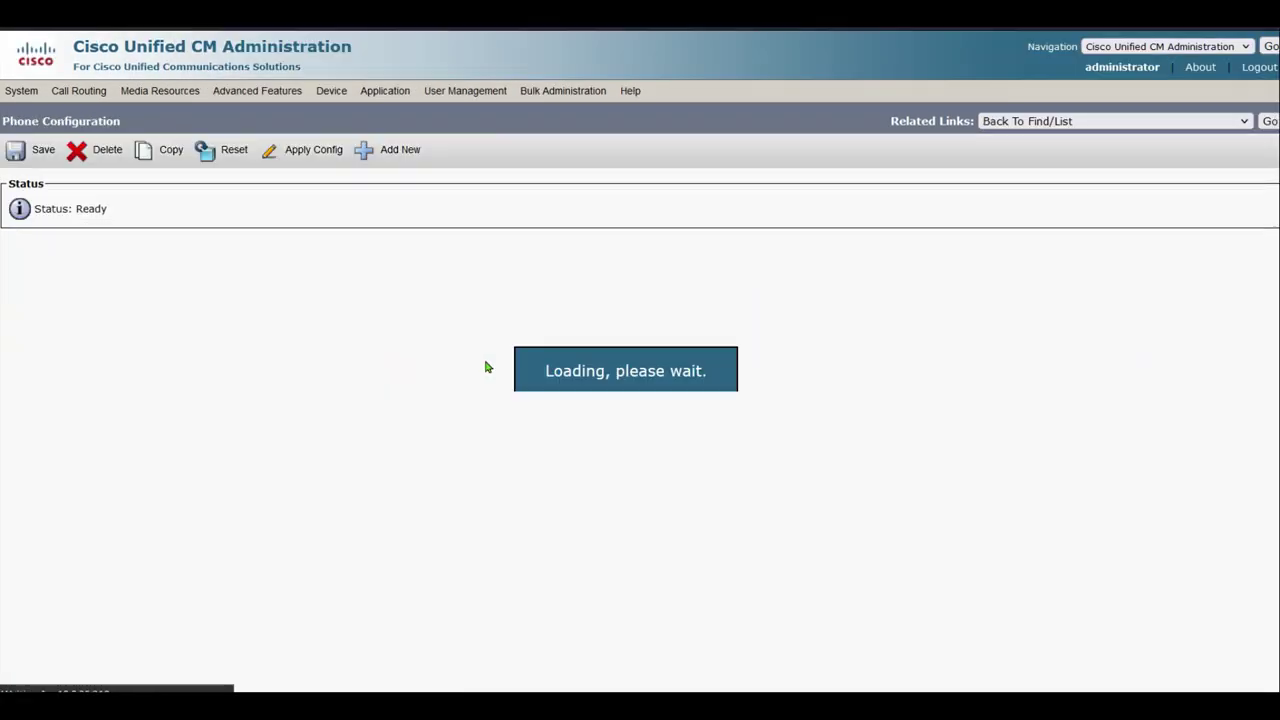
pyautogui.click(150, 316)
pyautogui.click(270, 265)
pyautogui.write('\\+140')
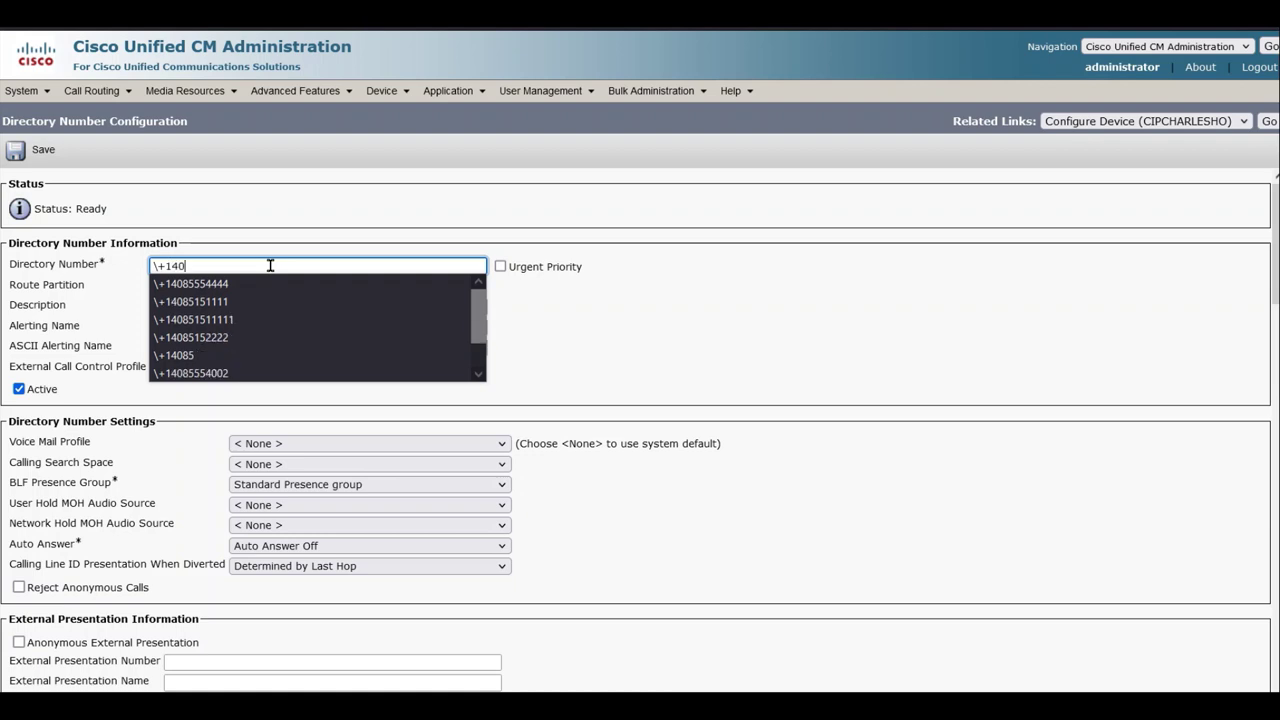
pyautogui.write('85')
pyautogui.press('BackSpace')
pyautogui.write('4')
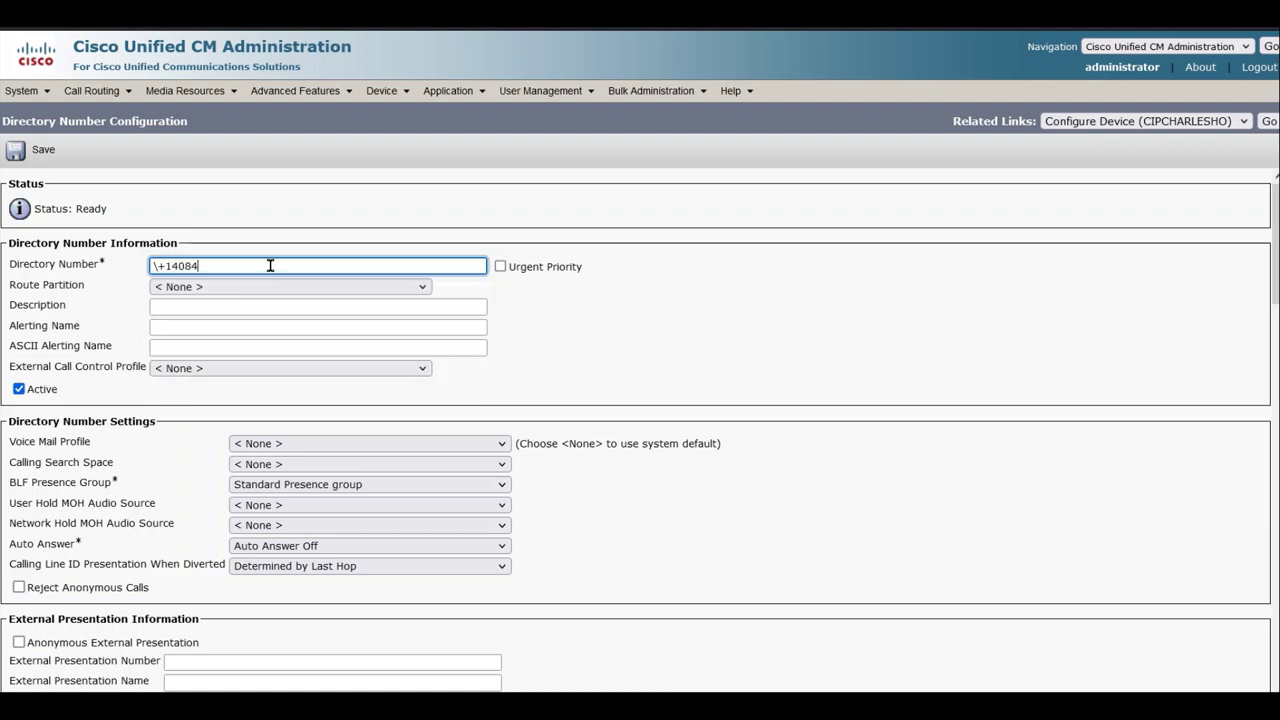
pyautogui.press('BackSpace')
pyautogui.press('BackSpace')
pyautogui.press('Return')
pyautogui.press('BackSpace')
pyautogui.press('BackSpace')
pyautogui.press('BackSpace')
pyautogui.write('40')
pyautogui.click(270, 286)
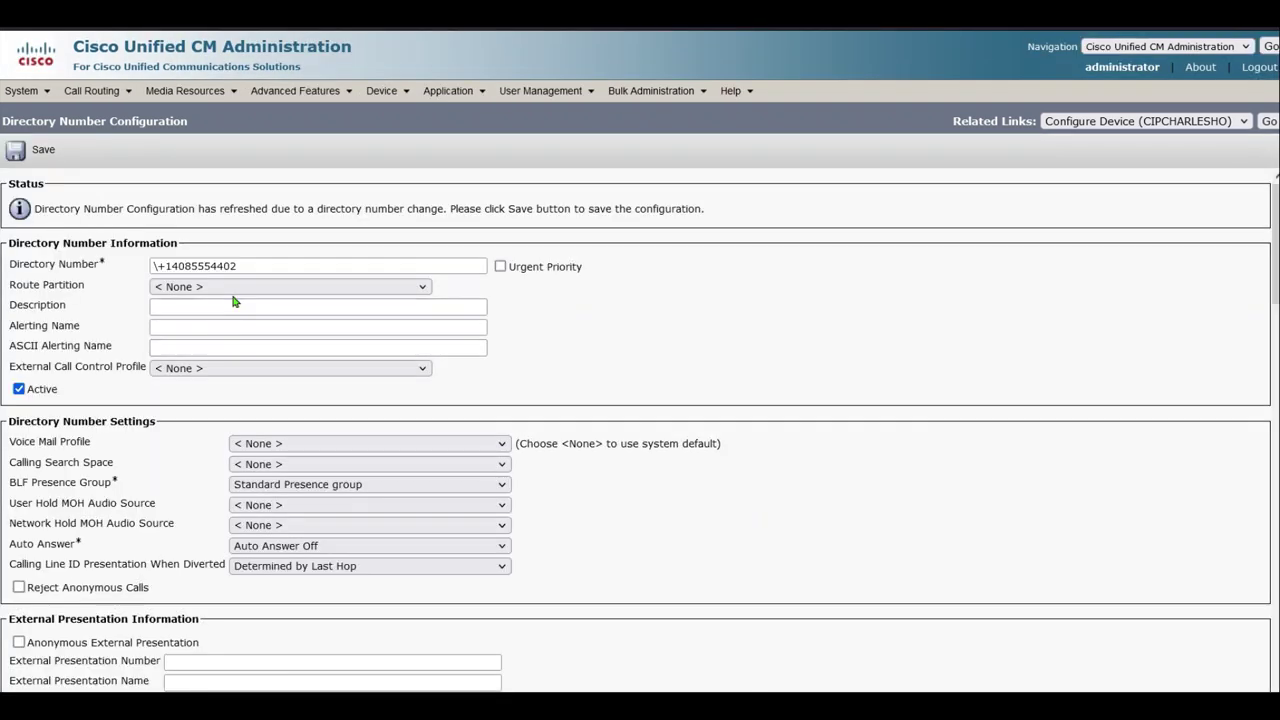
# Put the number in route partition DN with calling search space NYCInternational
pyautogui.click(233, 287)
pyautogui.click(170, 340)
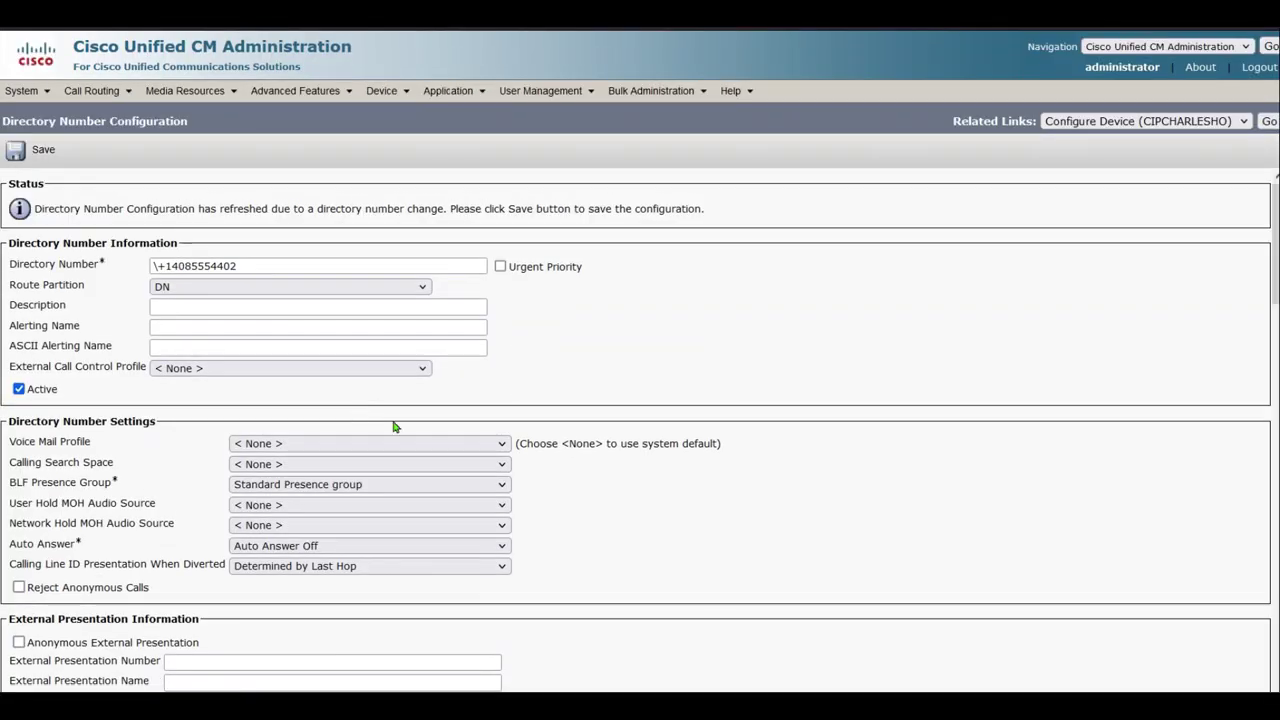
pyautogui.click(451, 443)
pyautogui.click(523, 394)
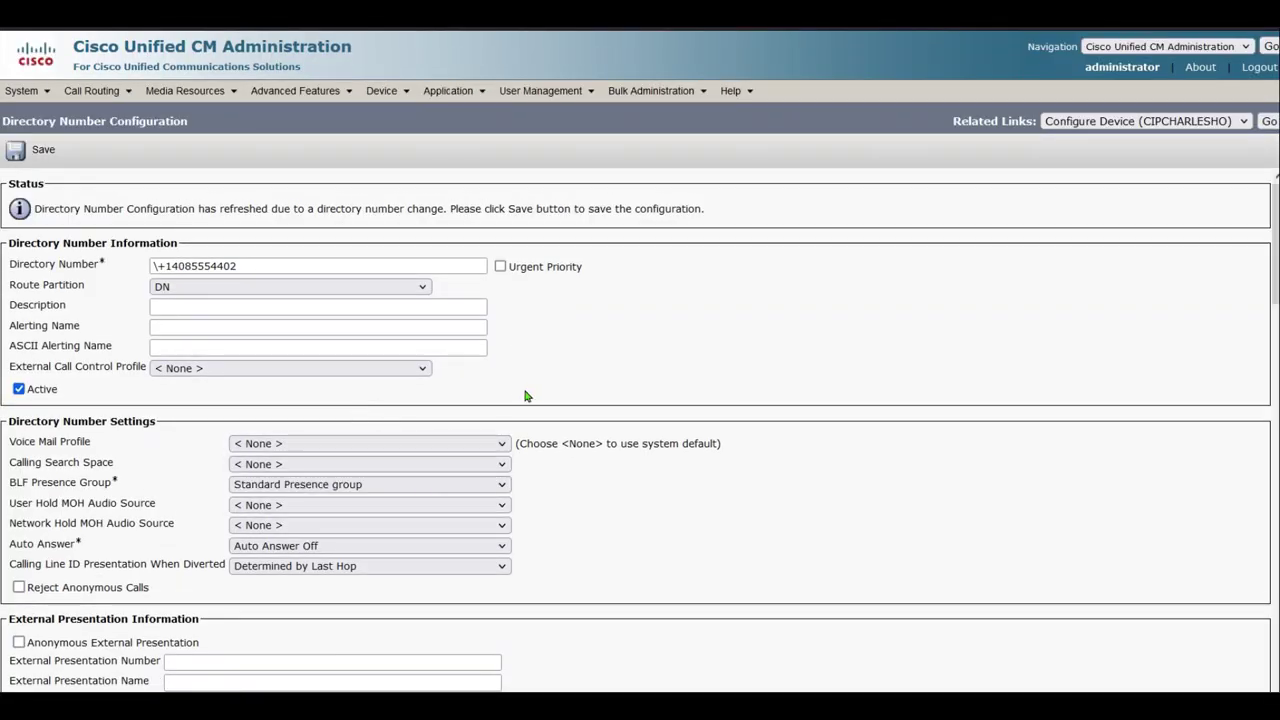
pyautogui.click(337, 468)
pyautogui.click(322, 620)
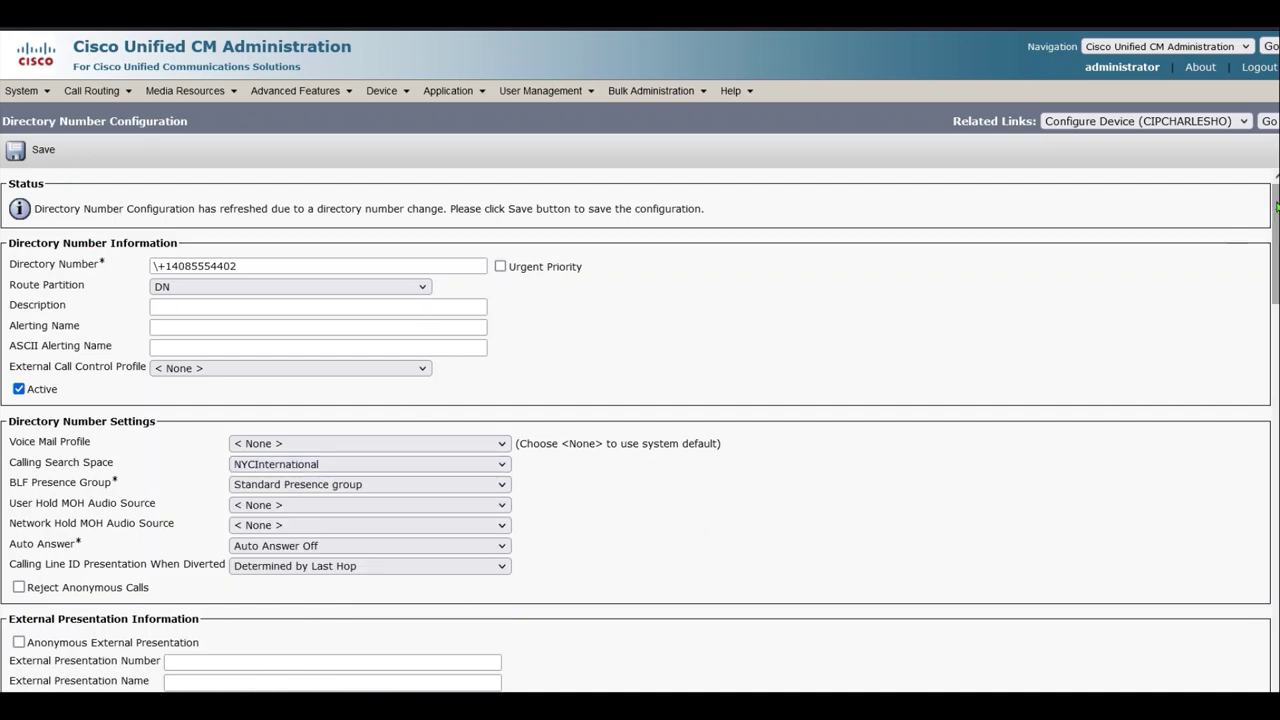
pyautogui.moveTo(1276, 205); pyautogui.dragTo(1249, 426)
# Set a 4-second no-answer ring duration and caller ID display text ending in extension 44
pyautogui.click(245, 285)
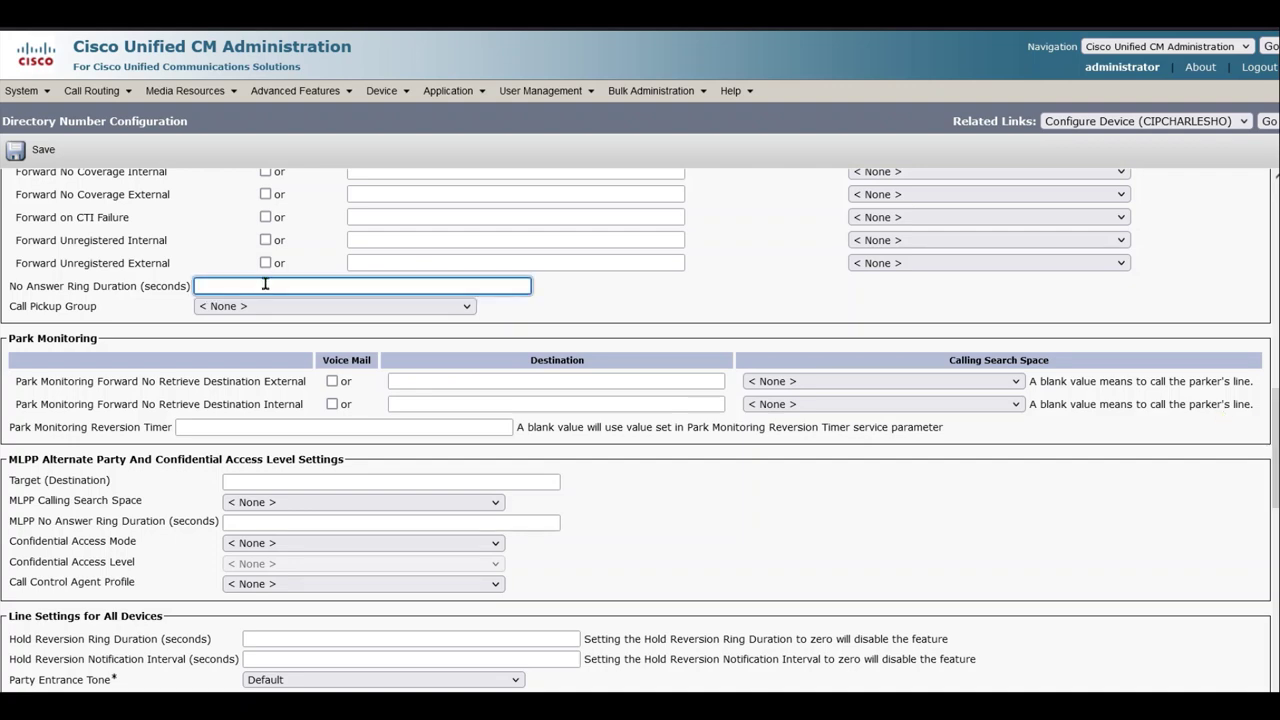
pyautogui.click(645, 545)
pyautogui.scroll(-4, 640, 519)
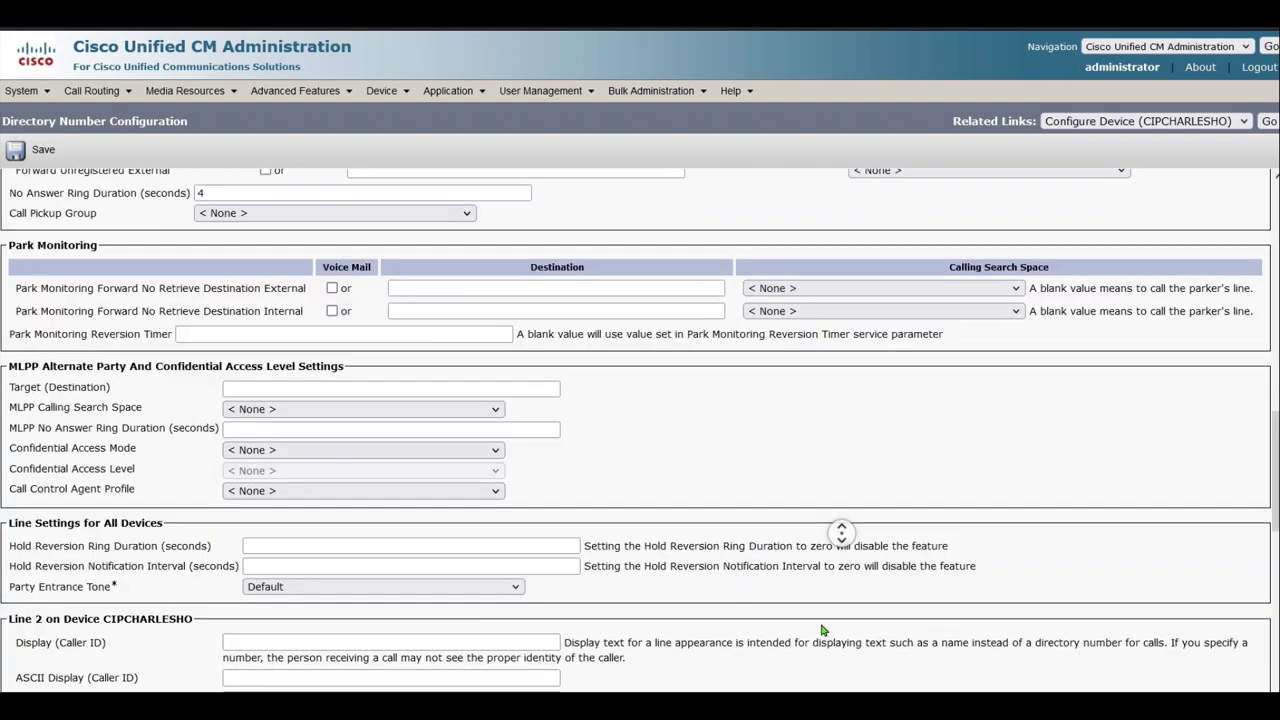
pyautogui.click(259, 347)
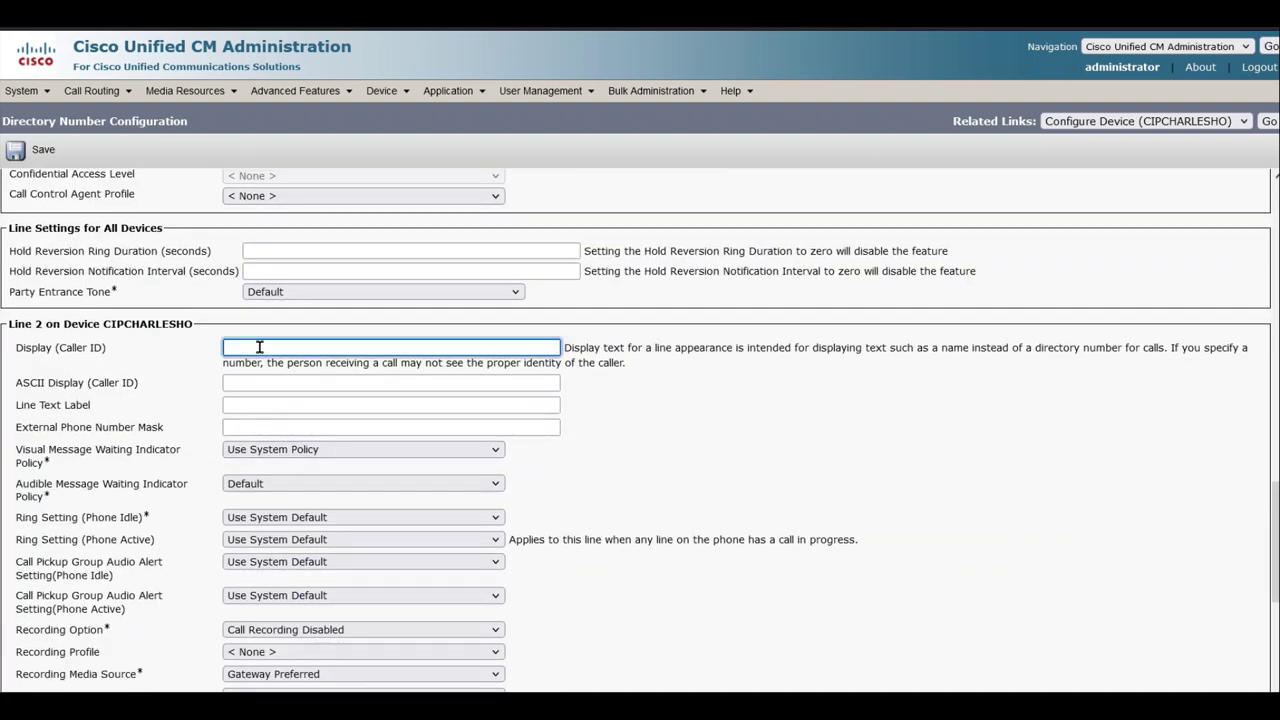
pyautogui.write('Char')
pyautogui.press('Down')
pyautogui.press('Return')
pyautogui.press('BackSpace')
pyautogui.press('BackSpace')
pyautogui.press('BackSpace')
pyautogui.press('BackSpace')
pyautogui.press('BackSpace')
pyautogui.press('BackSpace')
pyautogui.press('BackSpace')
pyautogui.press('BackSpace')
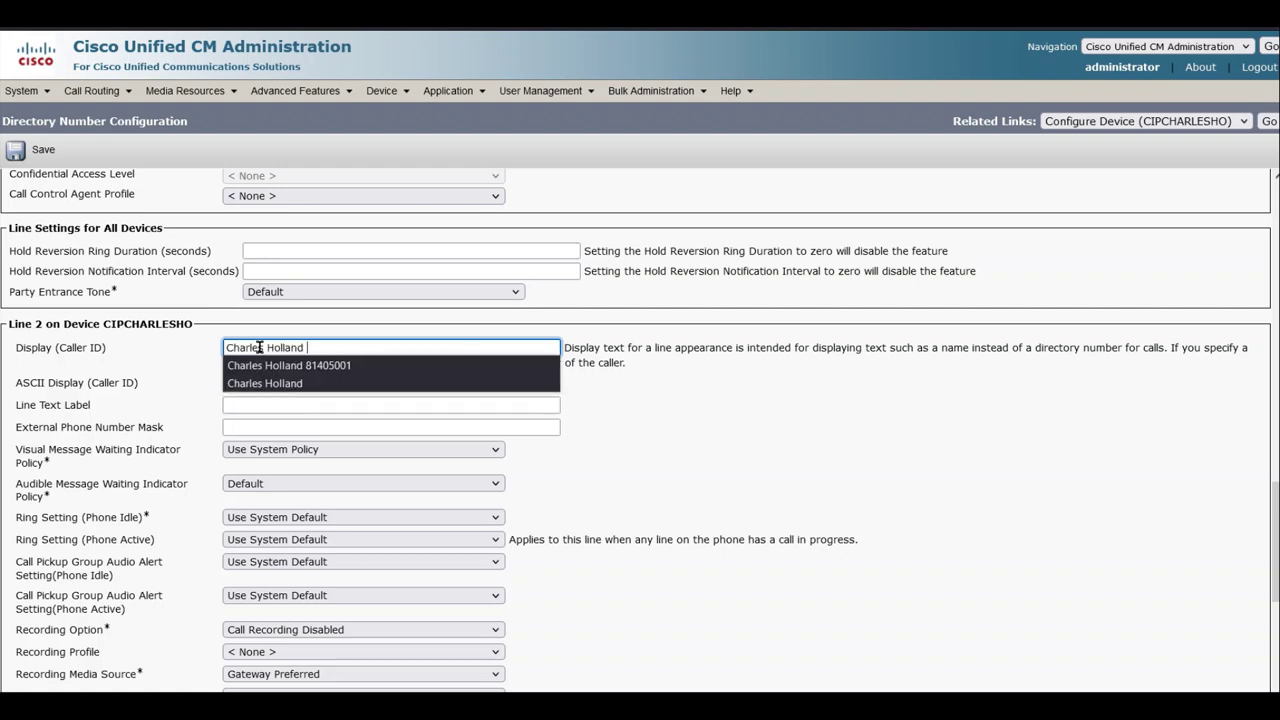
pyautogui.write('4402')
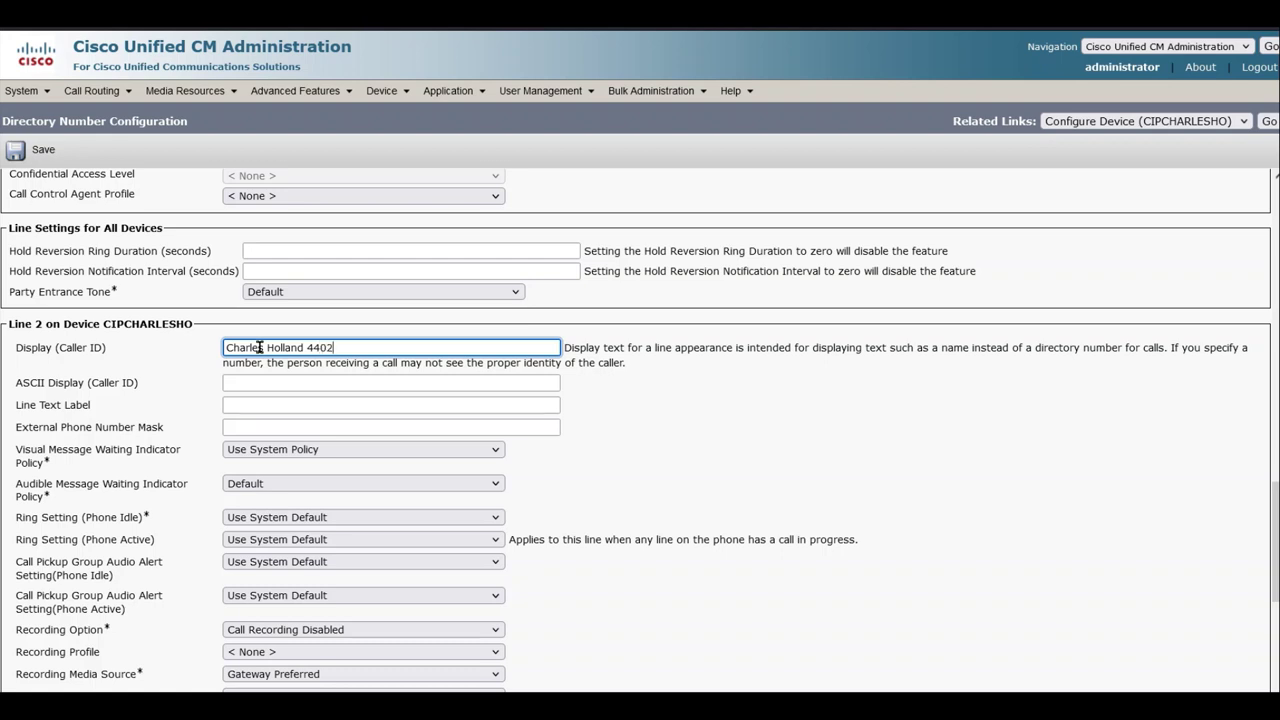
pyautogui.press('Tab')
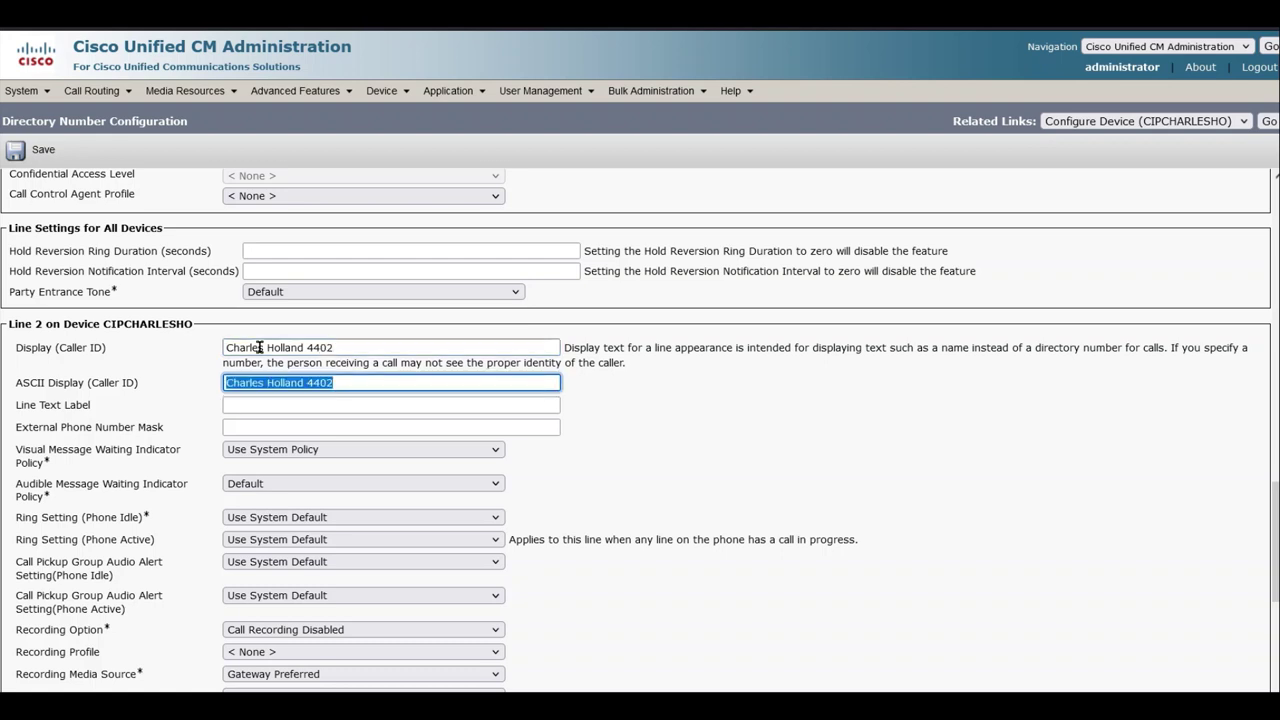
# Fill in the line text label and set external phone number mask +1408555XXXX
pyautogui.press('Tab')
pyautogui.write('C')
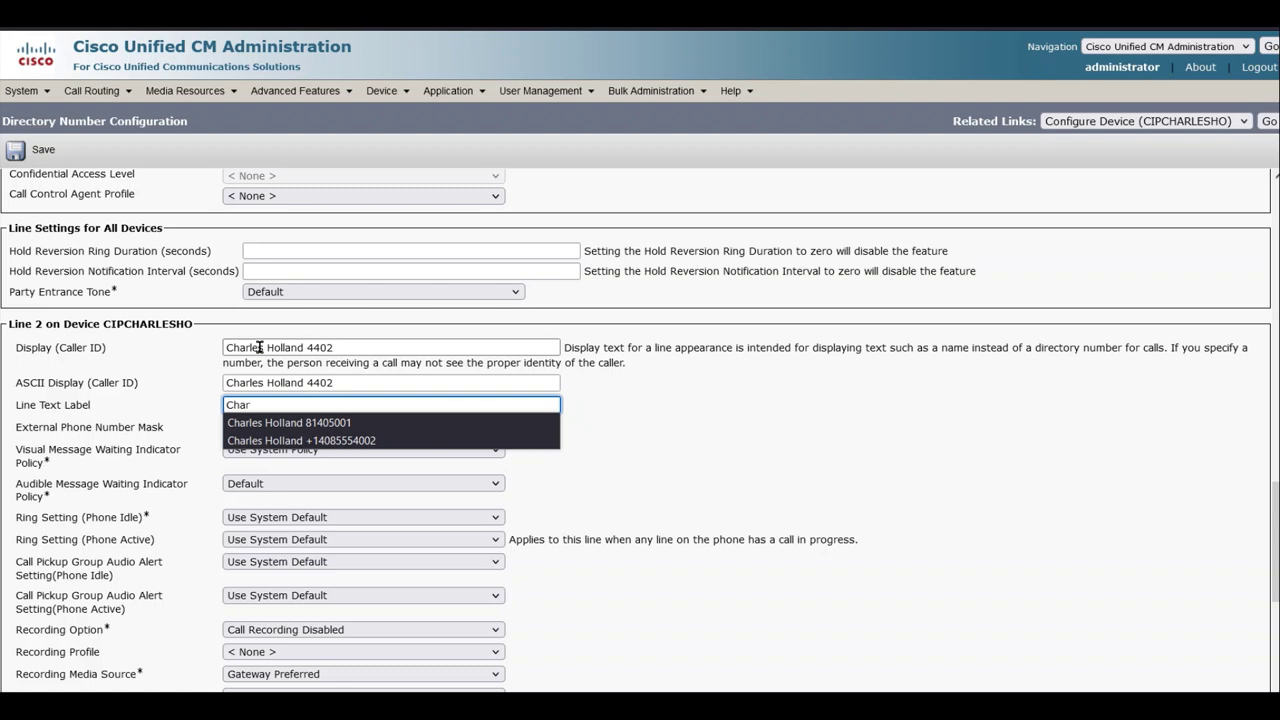
pyautogui.write('har')
pyautogui.press('Down')
pyautogui.press('Down')
pyautogui.press('Return')
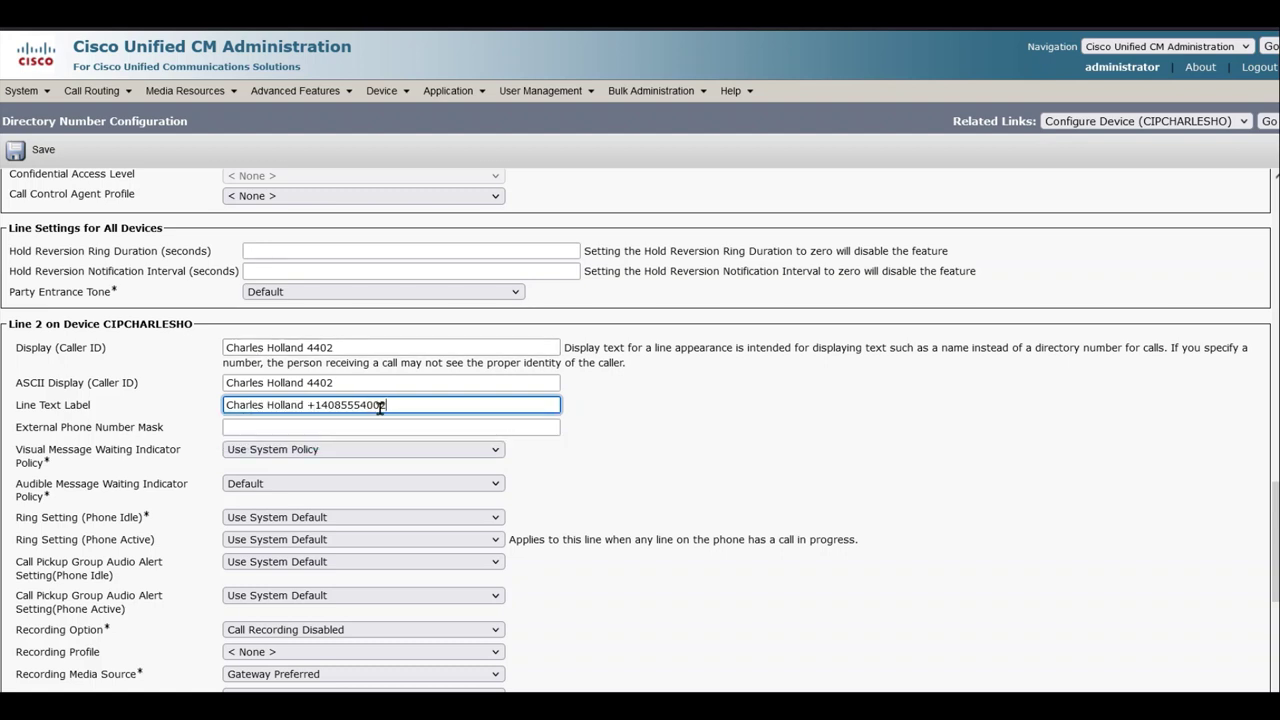
pyautogui.click(374, 402)
pyautogui.click(411, 423)
pyautogui.click(401, 425)
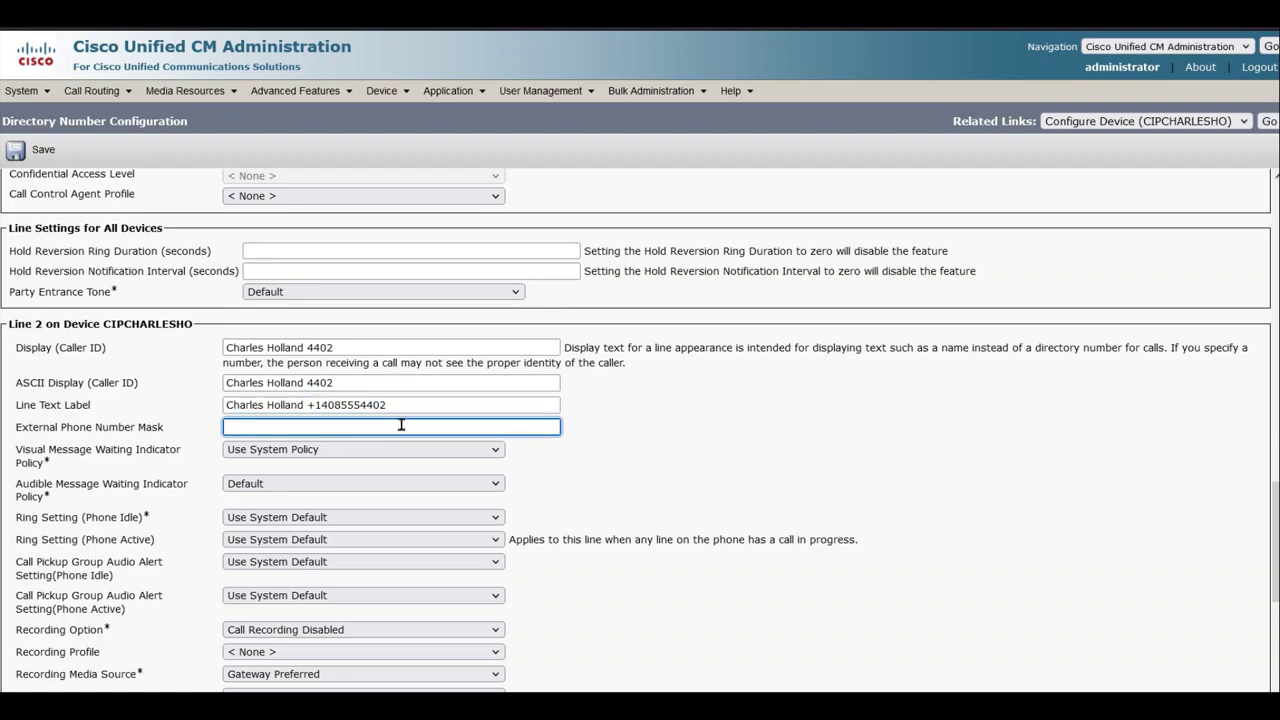
pyautogui.write('40')
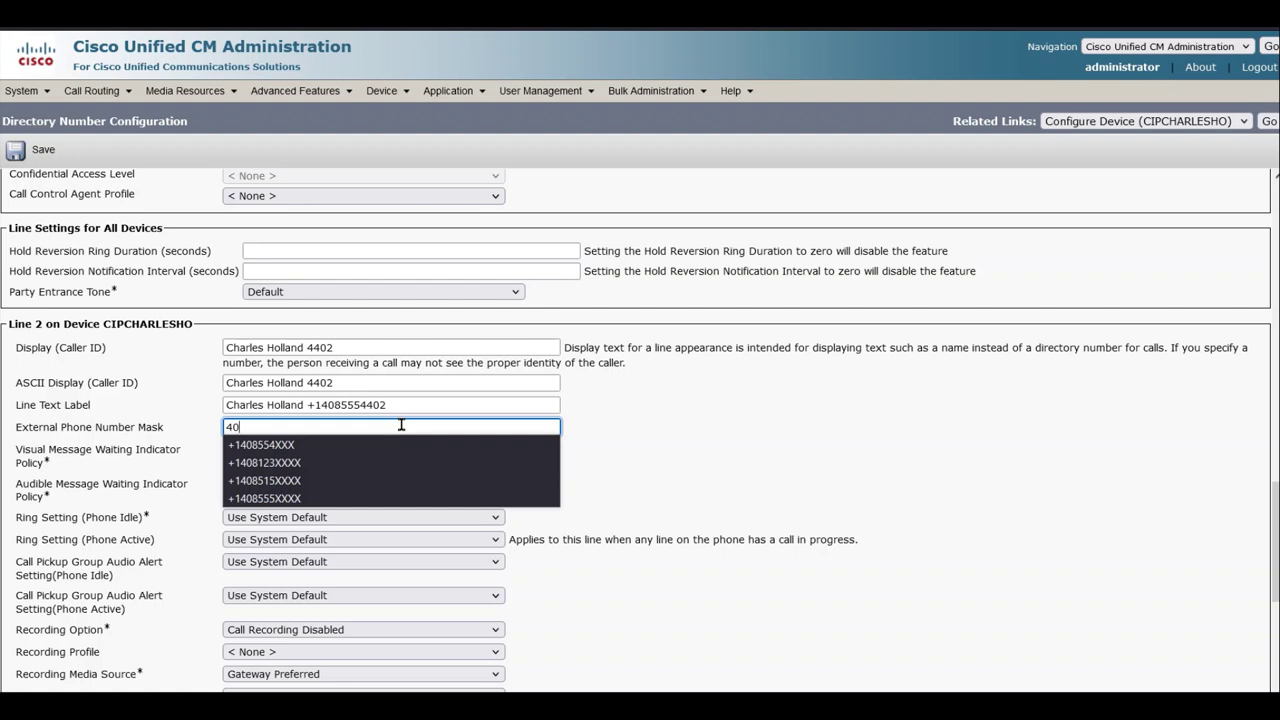
pyautogui.press('Down')
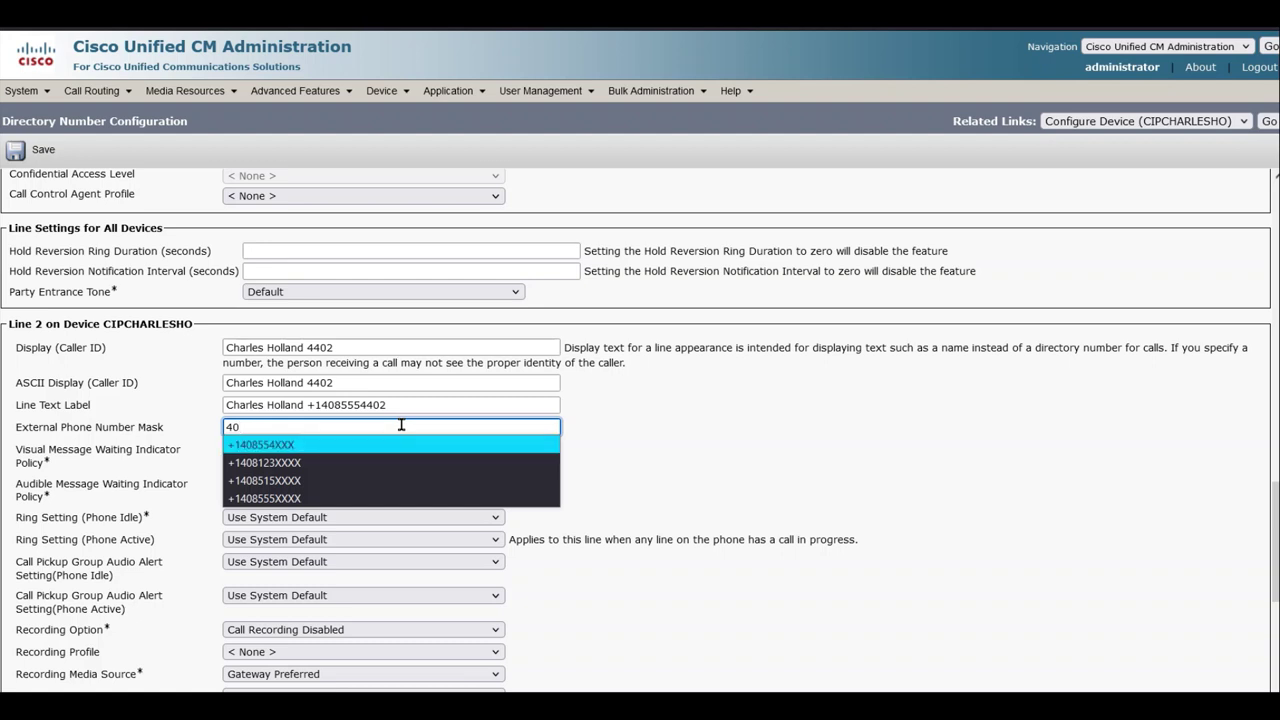
pyautogui.press('Down')
pyautogui.press('Down')
pyautogui.press('Down')
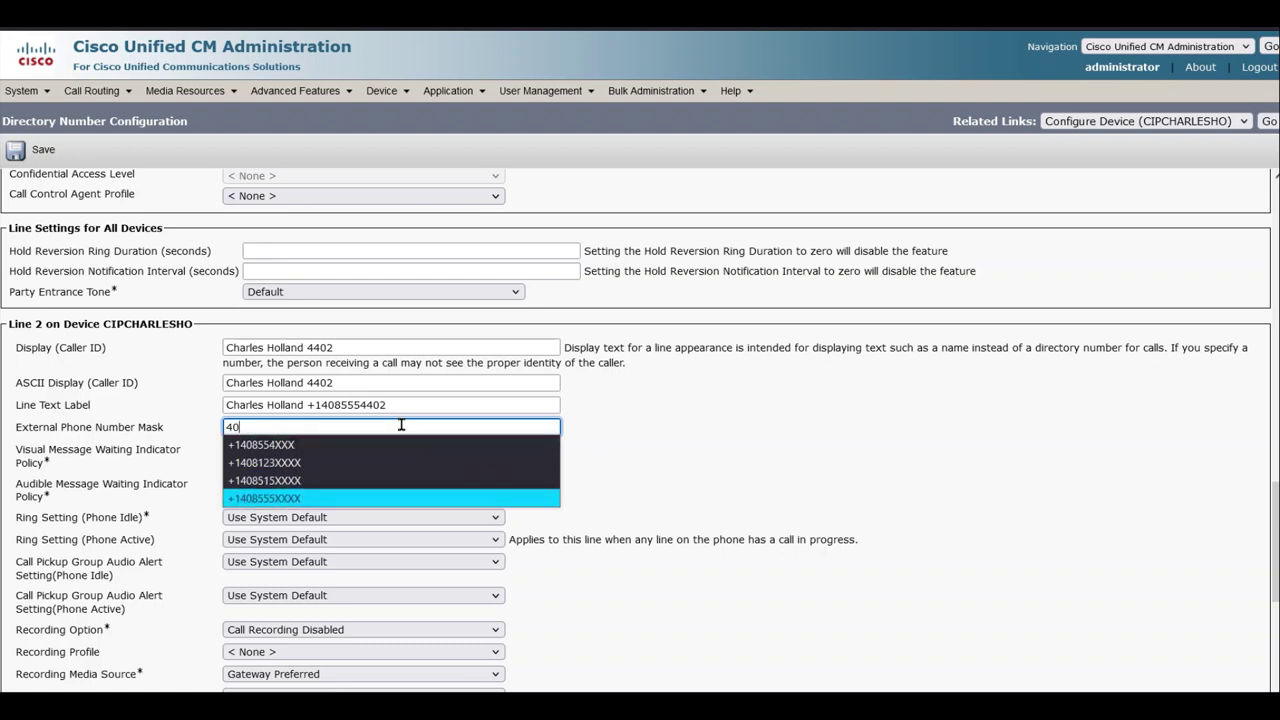
pyautogui.press('Return')
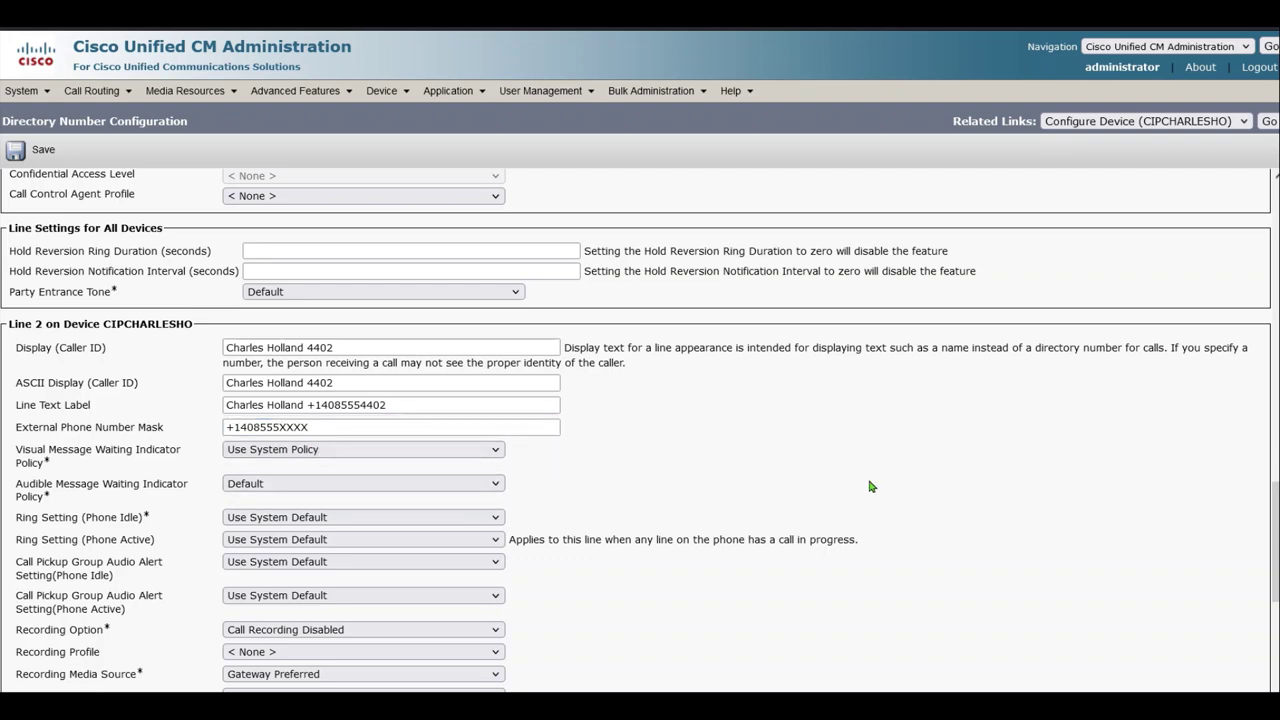
pyautogui.scroll(-5, 863, 508)
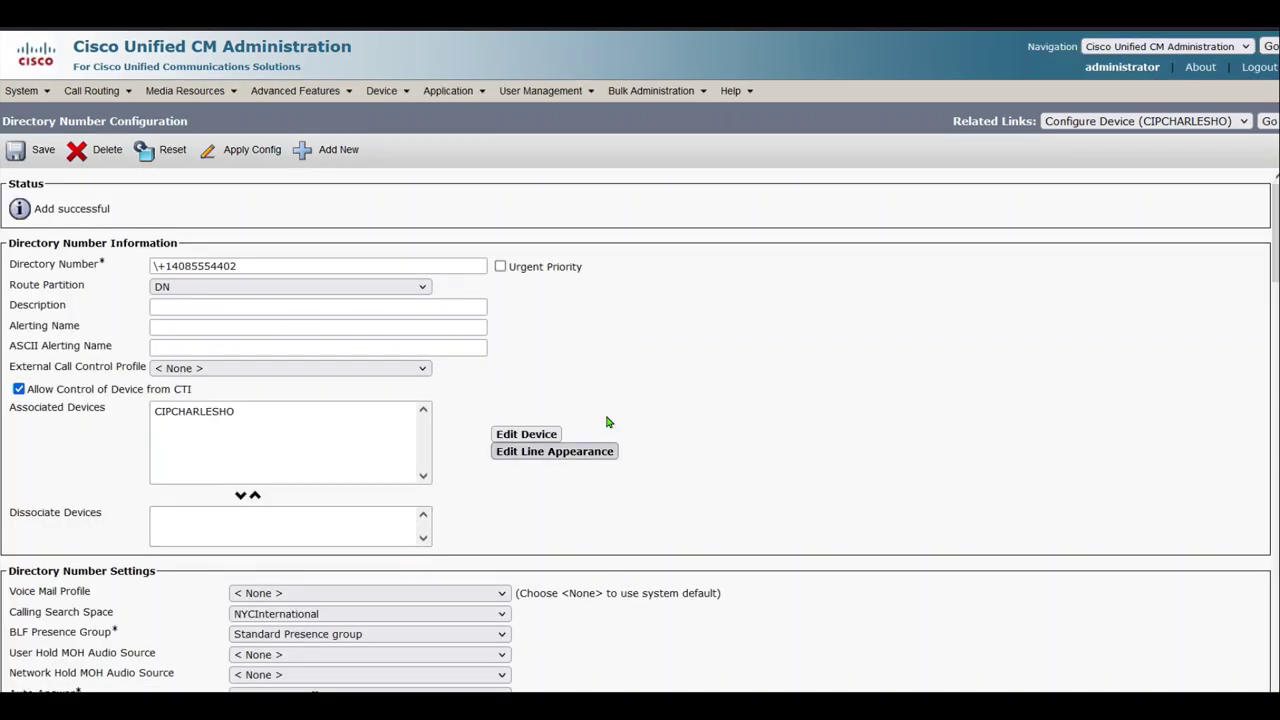
# Return to Find and List Phones, showing both agent phones Registered
pyautogui.moveTo(1273, 218); pyautogui.dragTo(1273, 190)
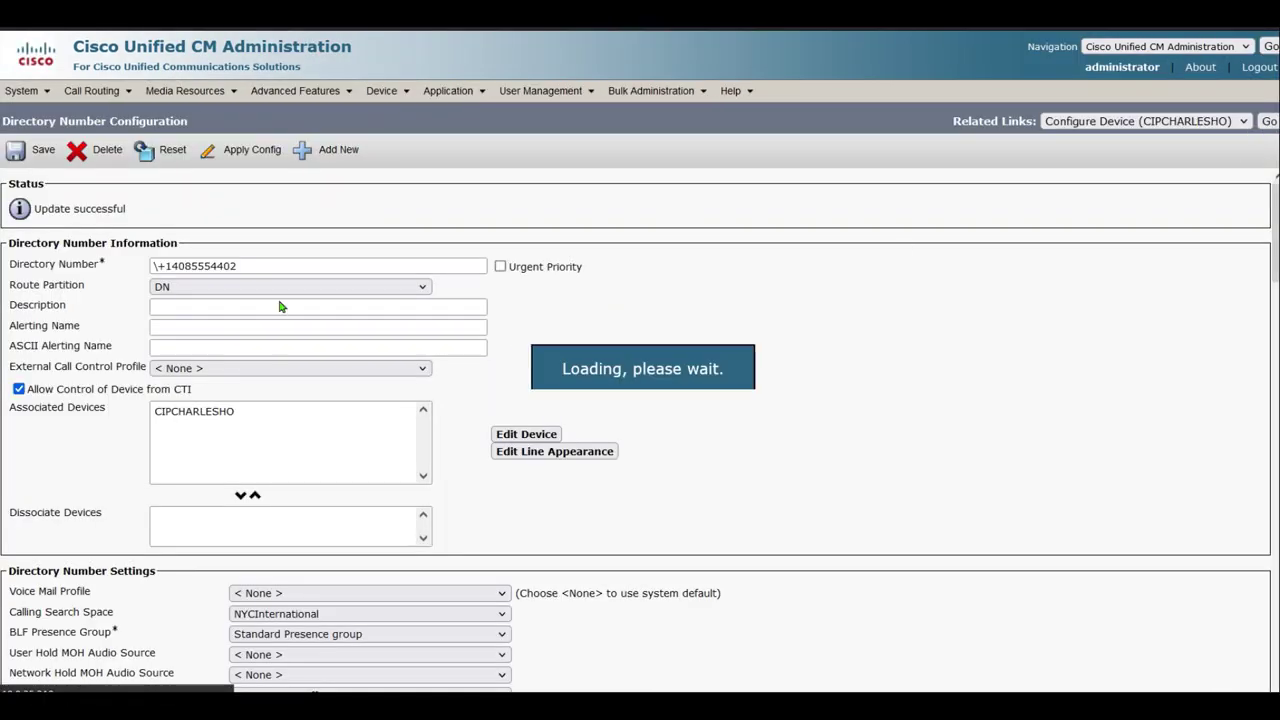
pyautogui.click(1270, 122)
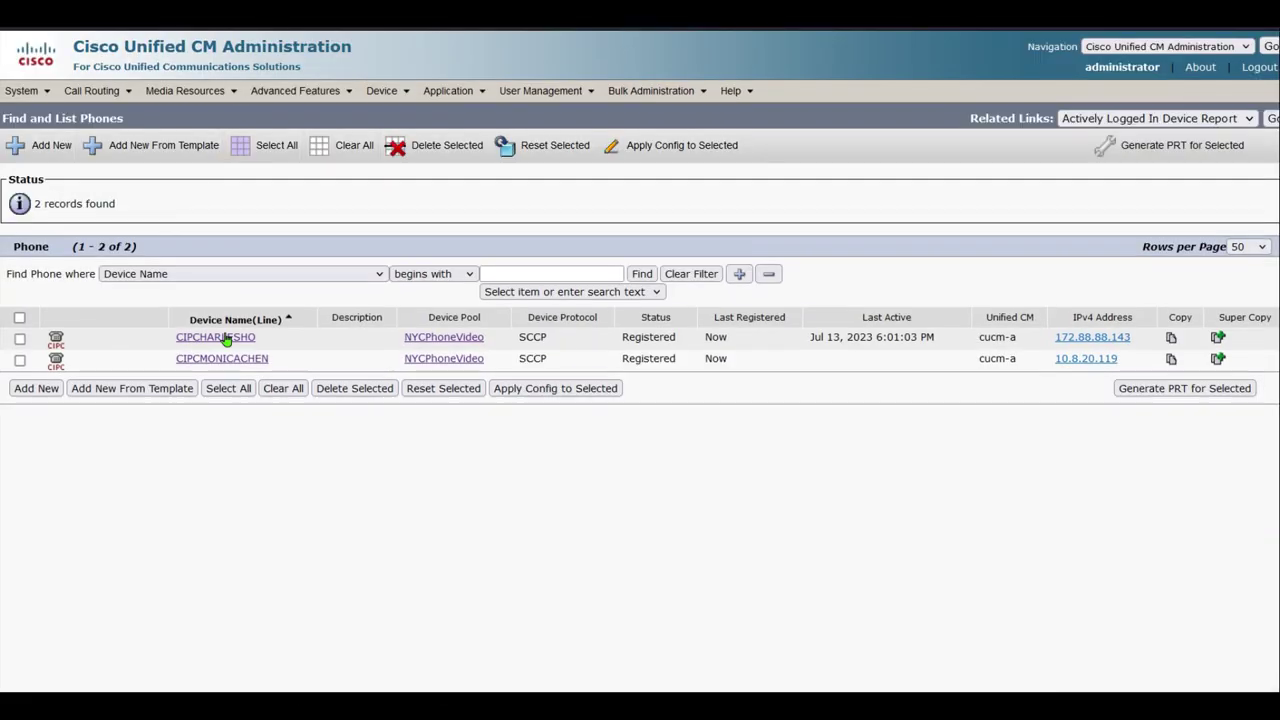
pyautogui.click(233, 360)
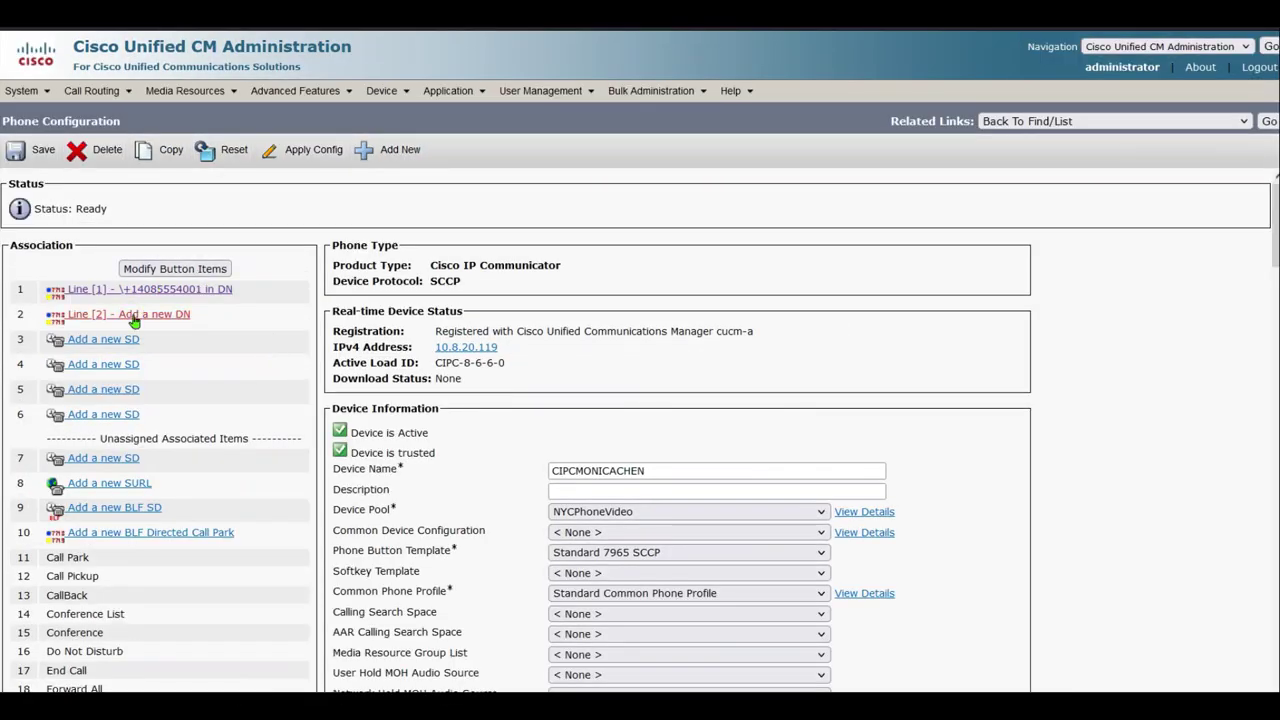
pyautogui.click(138, 313)
pyautogui.click(241, 264)
pyautogui.write('\\+')
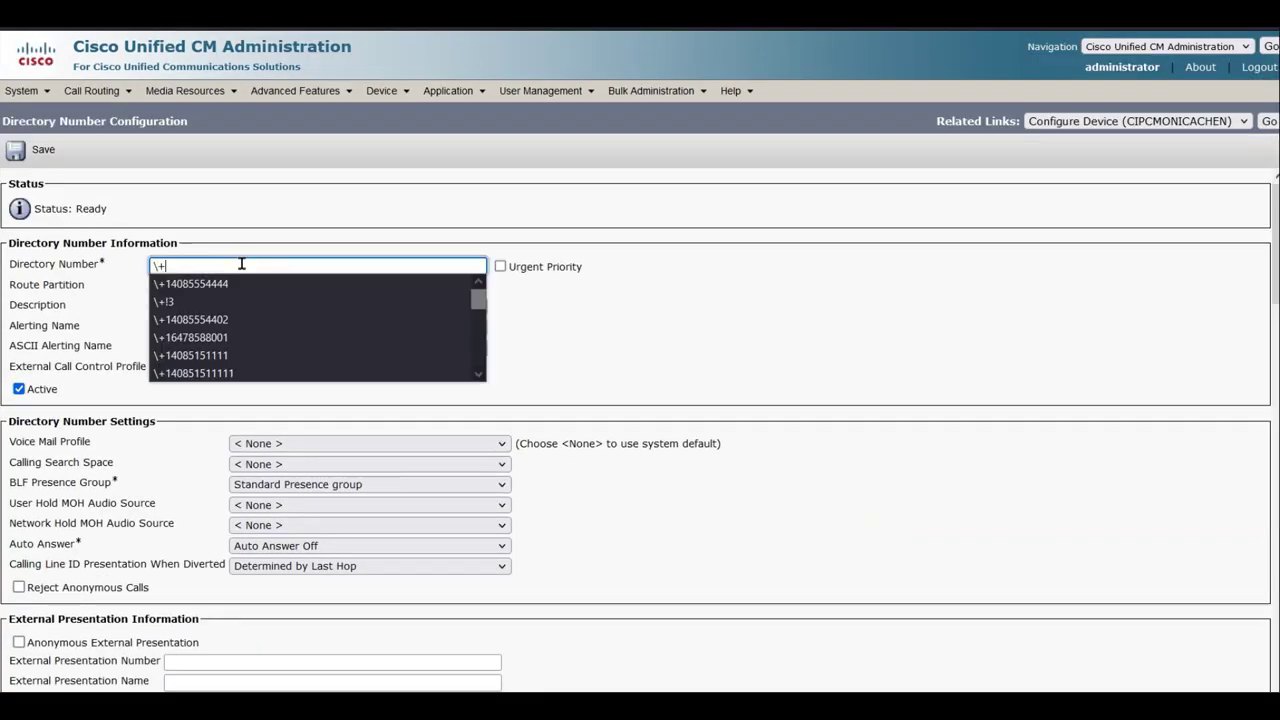
pyautogui.write('1408555')
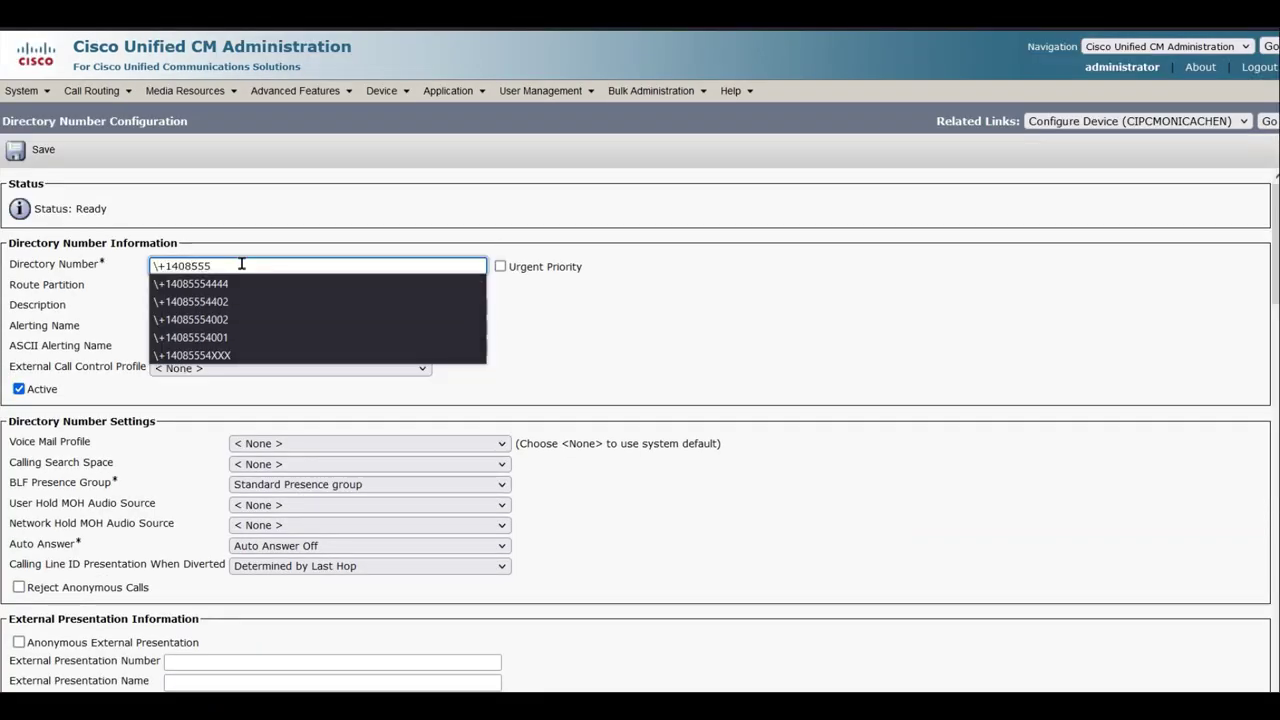
pyautogui.write('4401')
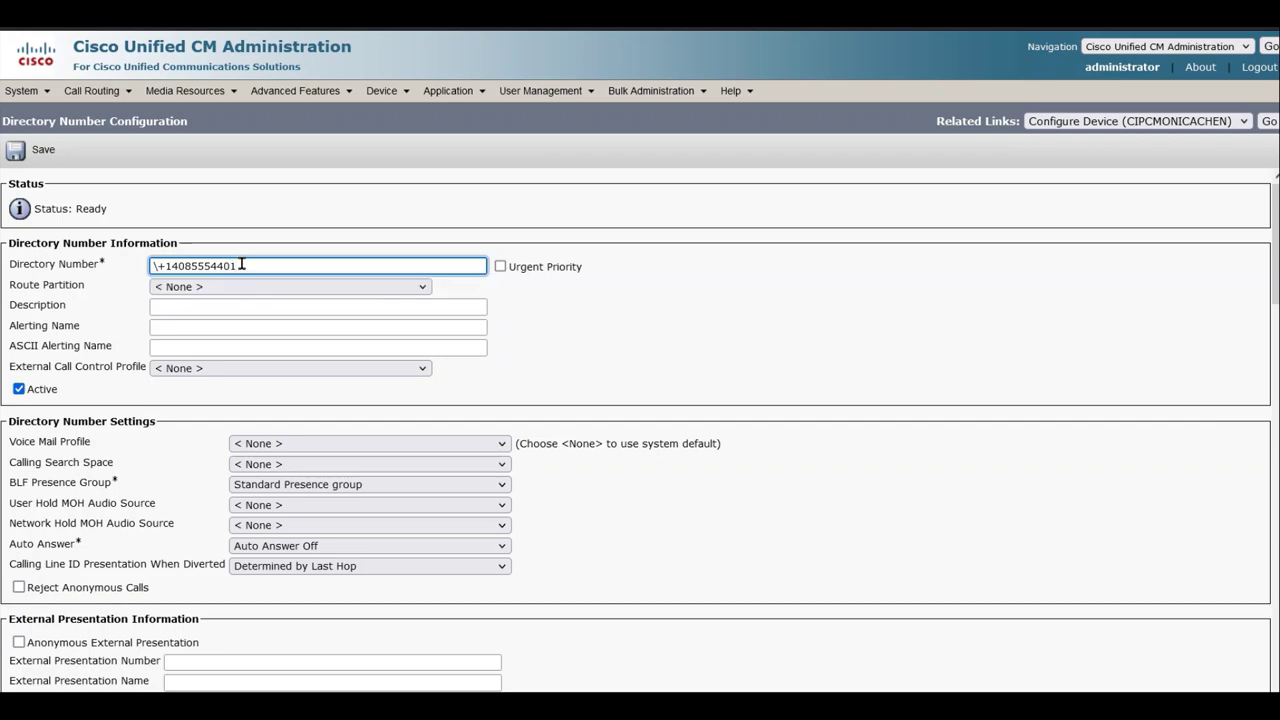
pyautogui.press('Tab')
pyautogui.click(250, 287)
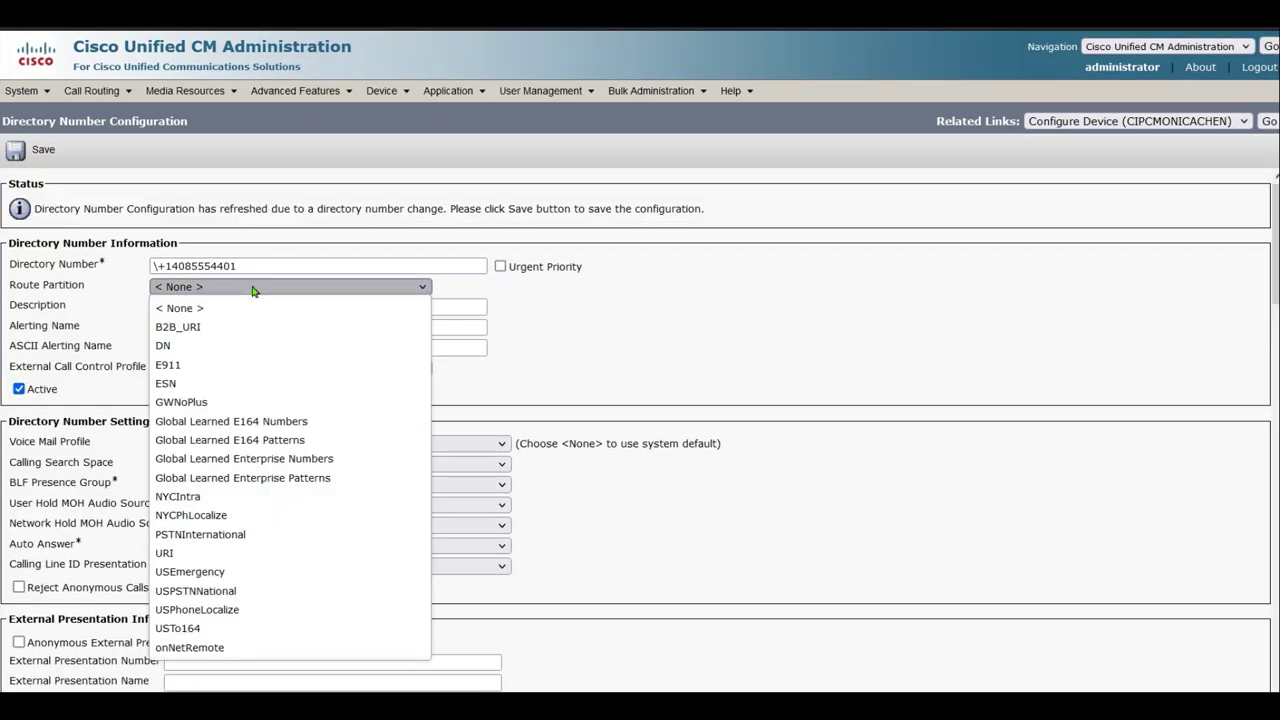
pyautogui.click(217, 345)
pyautogui.click(310, 464)
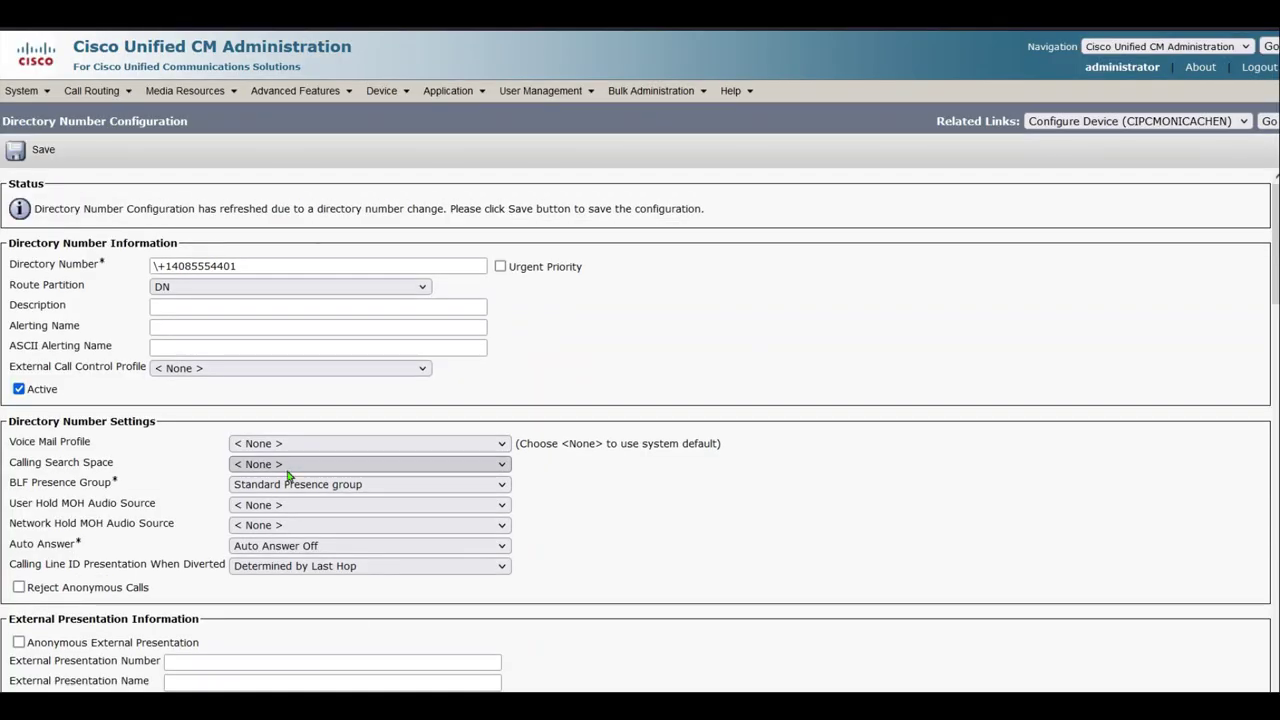
pyautogui.click(300, 617)
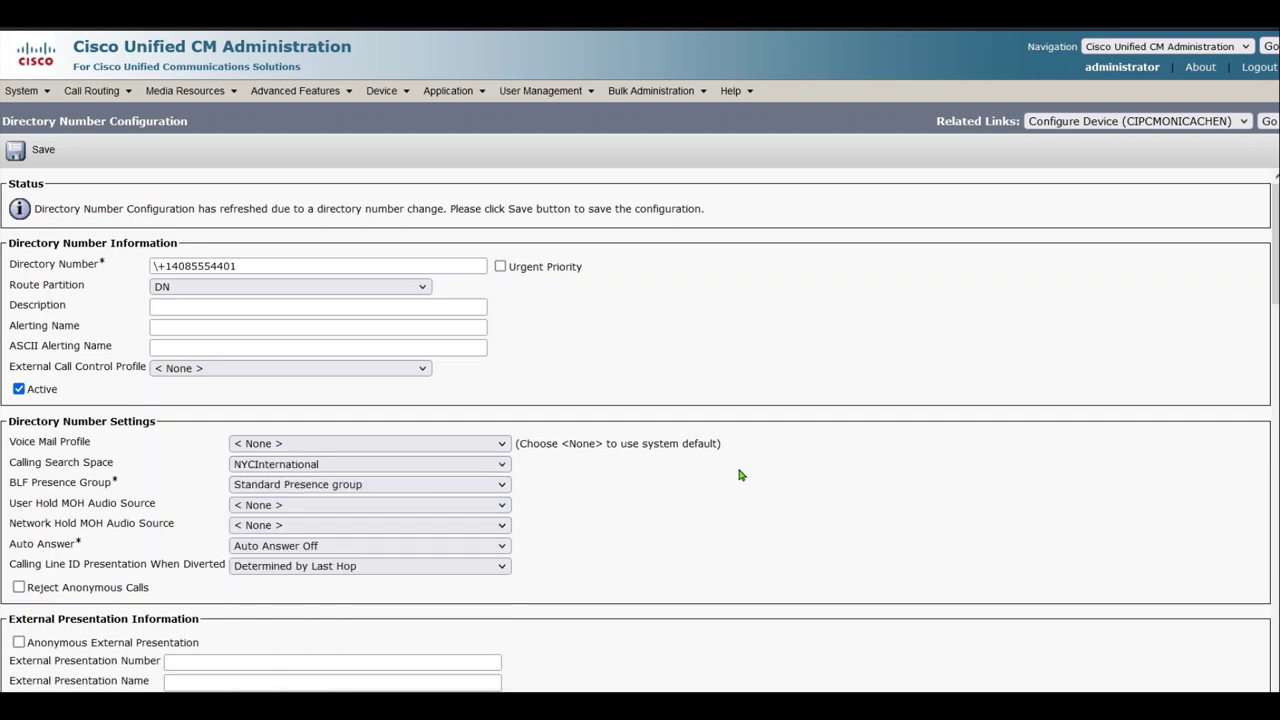
# Set the caller ID display and ASCII display to the agent's name with extension 4401
pyautogui.scroll(-10, 760, 500)
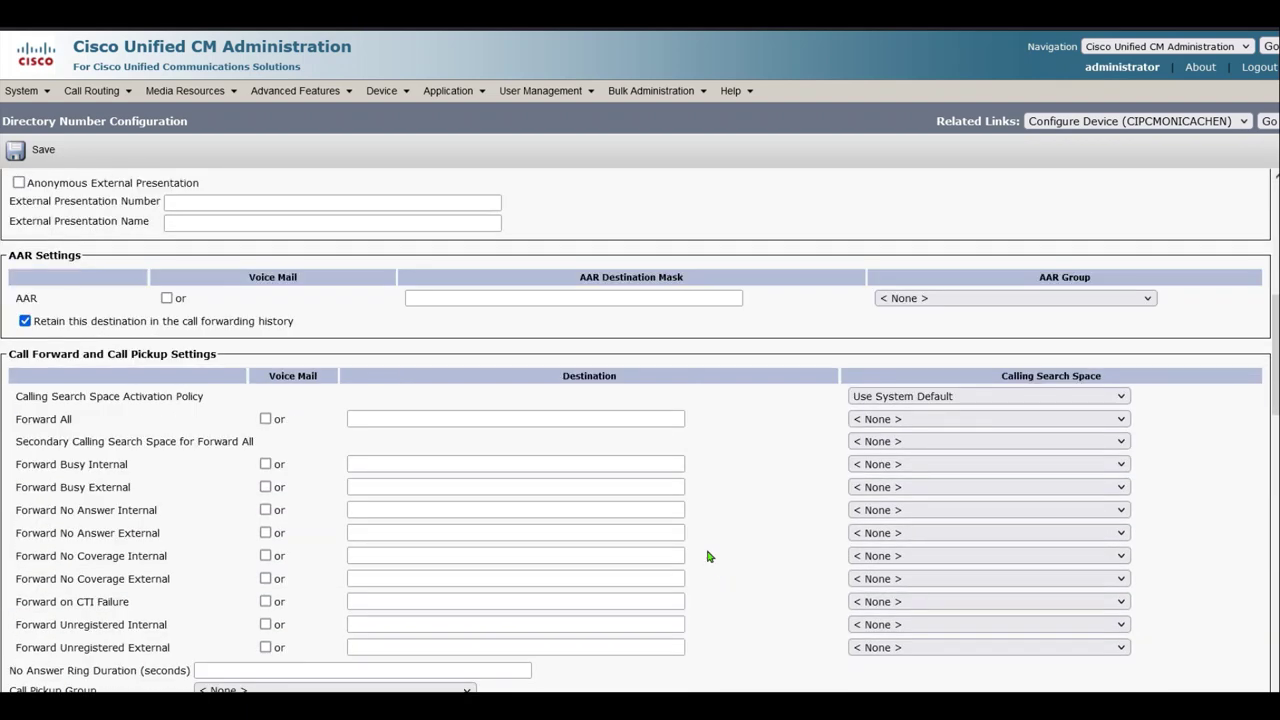
pyautogui.scroll(-5, 731, 523)
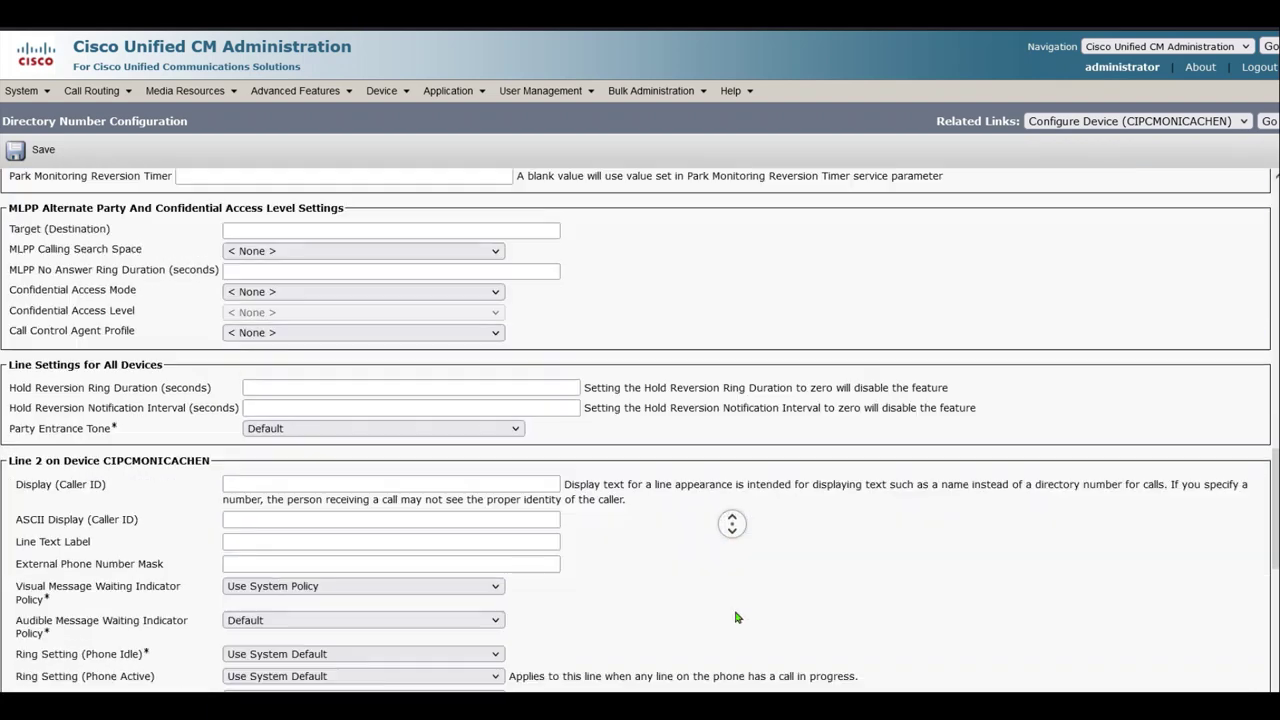
pyautogui.click(296, 394)
pyautogui.write('Mo')
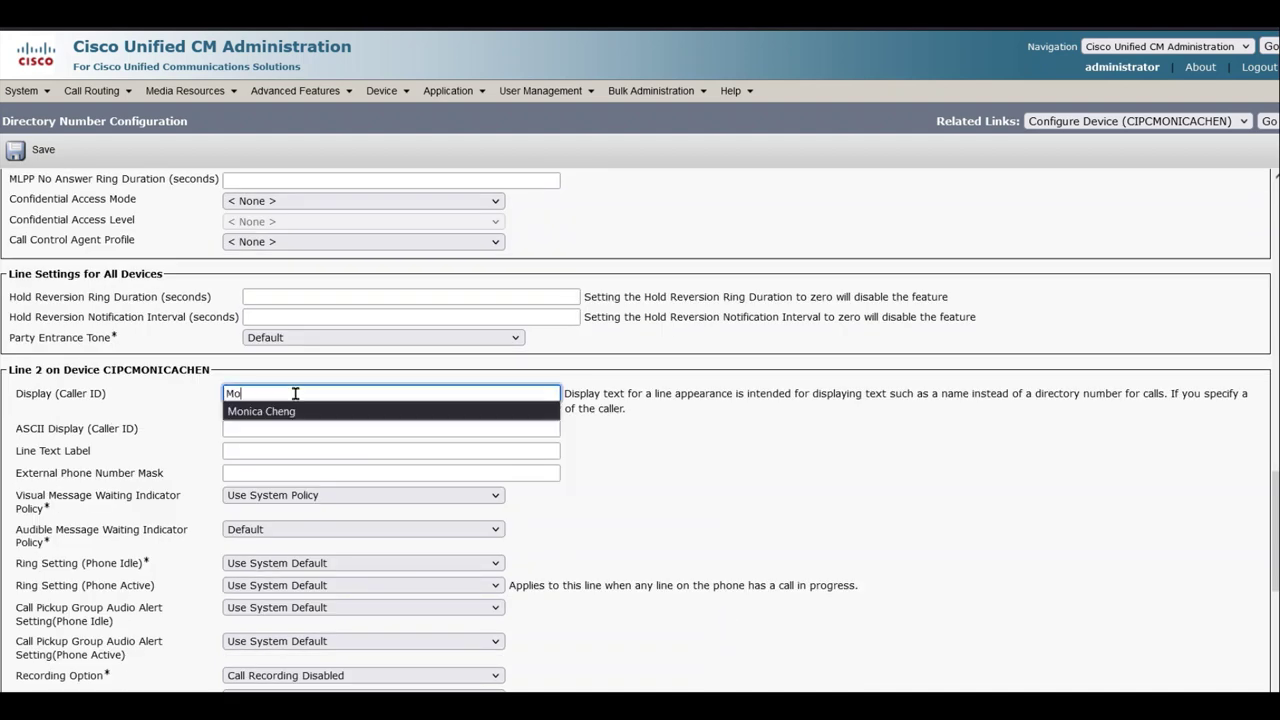
pyautogui.write('ni')
pyautogui.press('Return')
pyautogui.press('Tab')
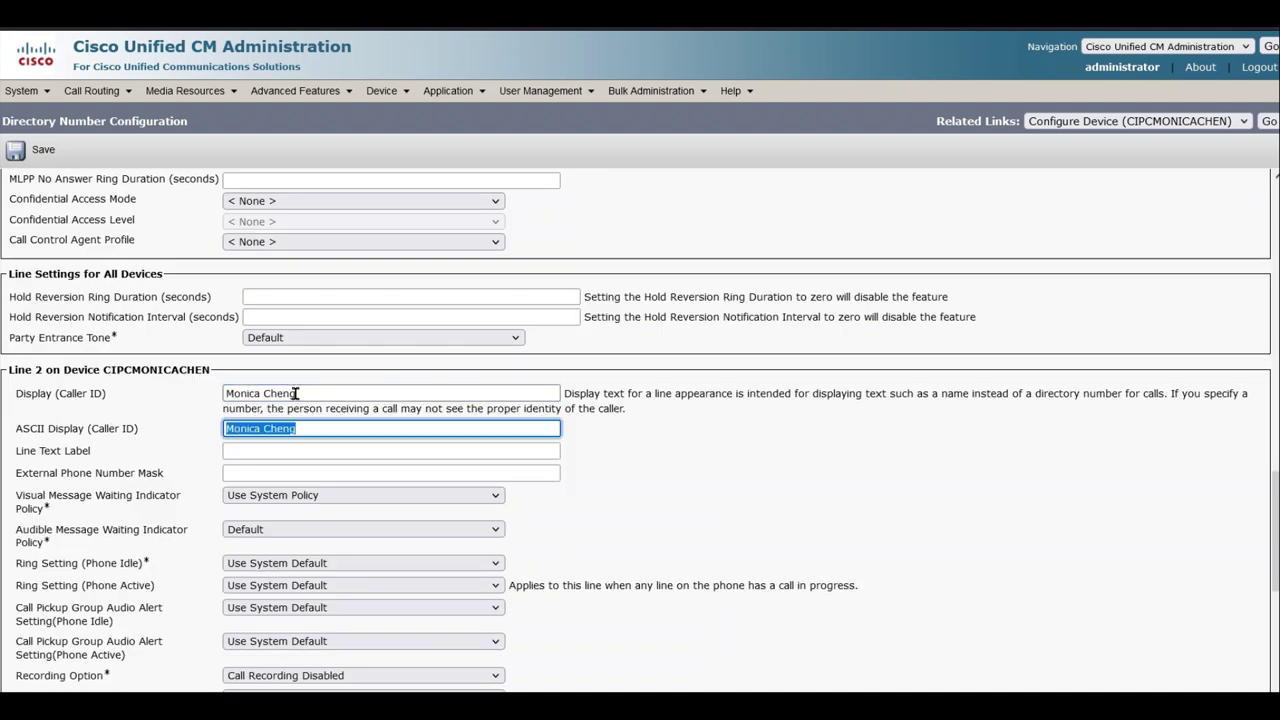
pyautogui.click(296, 394)
pyautogui.write('4')
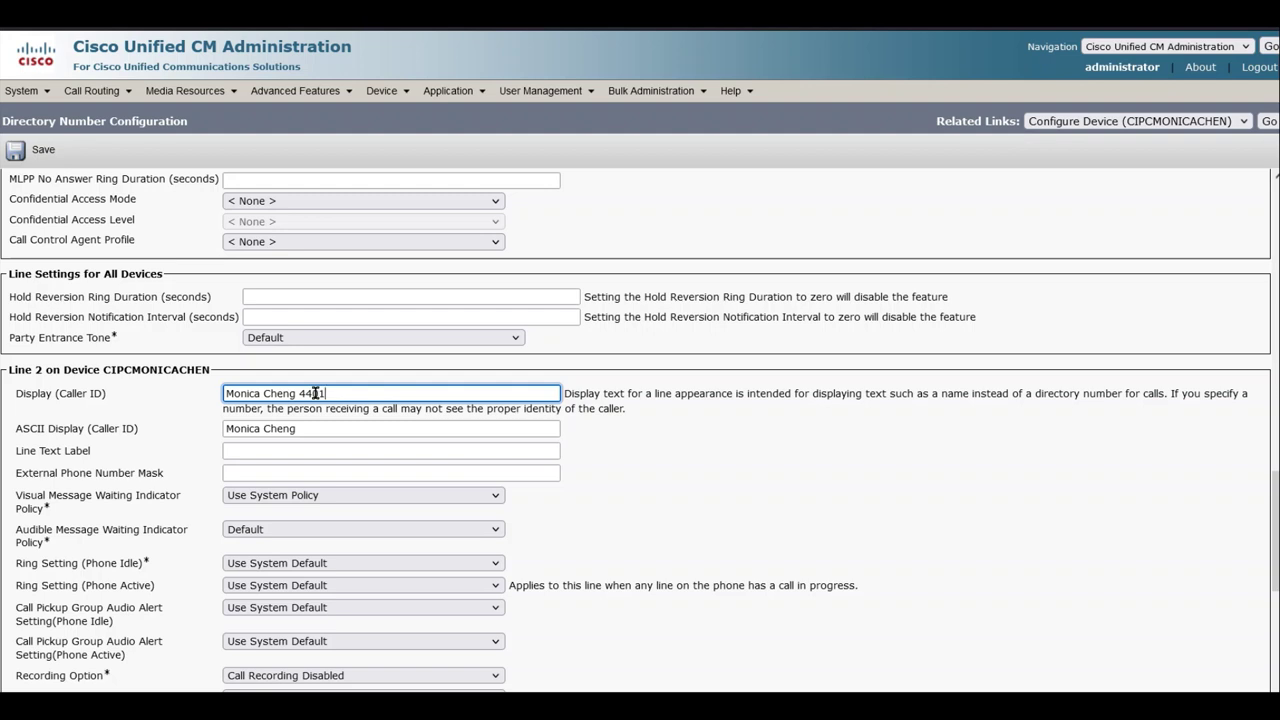
pyautogui.write('401')
pyautogui.press('Tab')
pyautogui.click(327, 422)
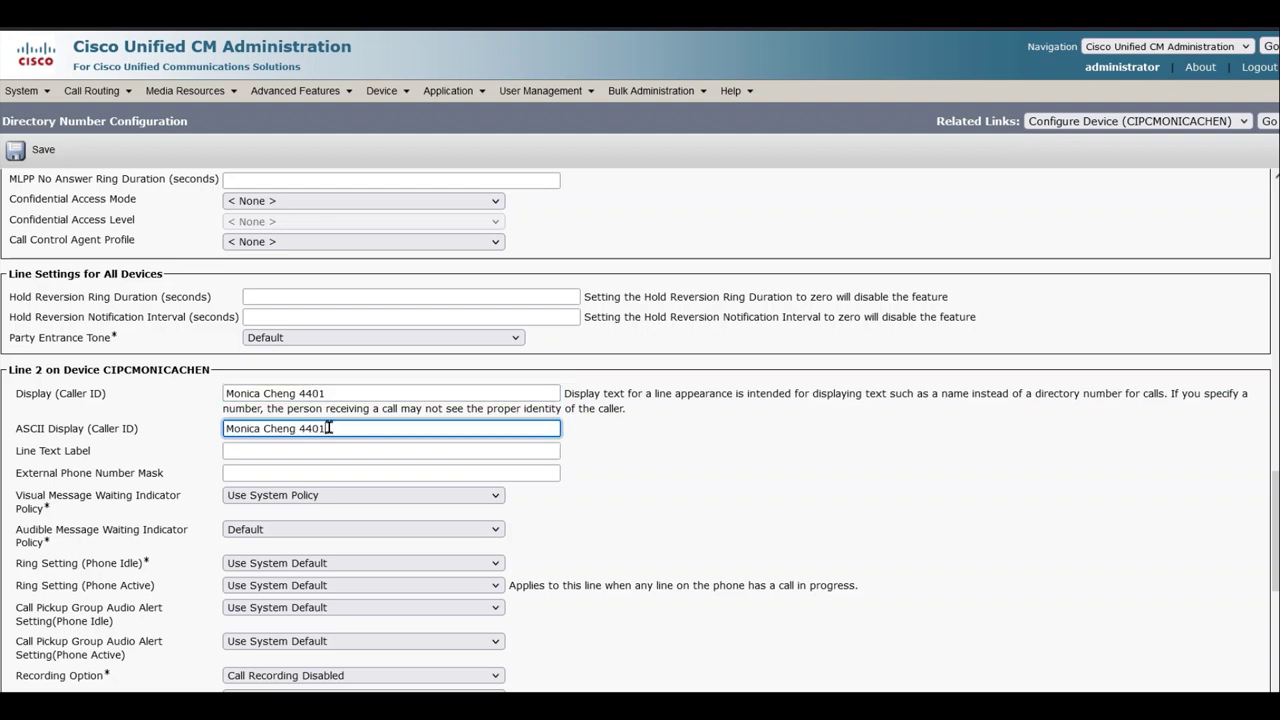
pyautogui.press('Tab')
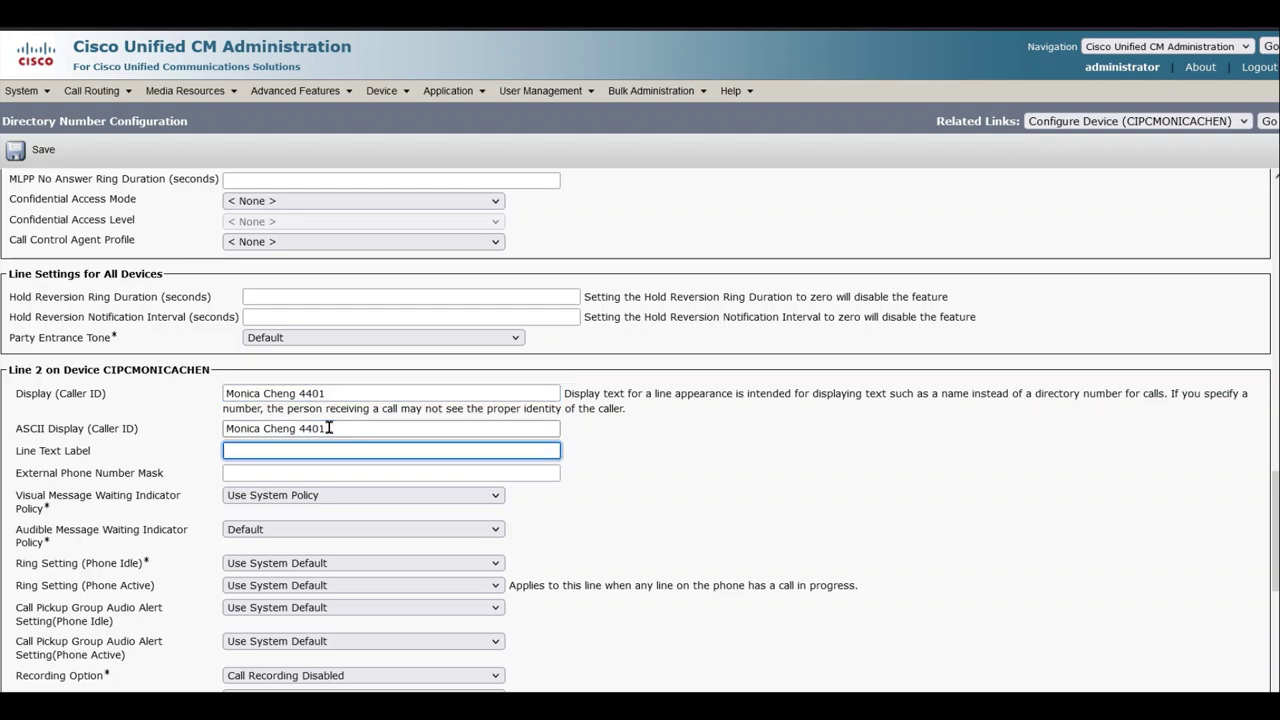
# Fill the line text label, set mask +1408555XXXX, and save the directory number
pyautogui.write('Moni')
pyautogui.press('Return')
pyautogui.press('Tab')
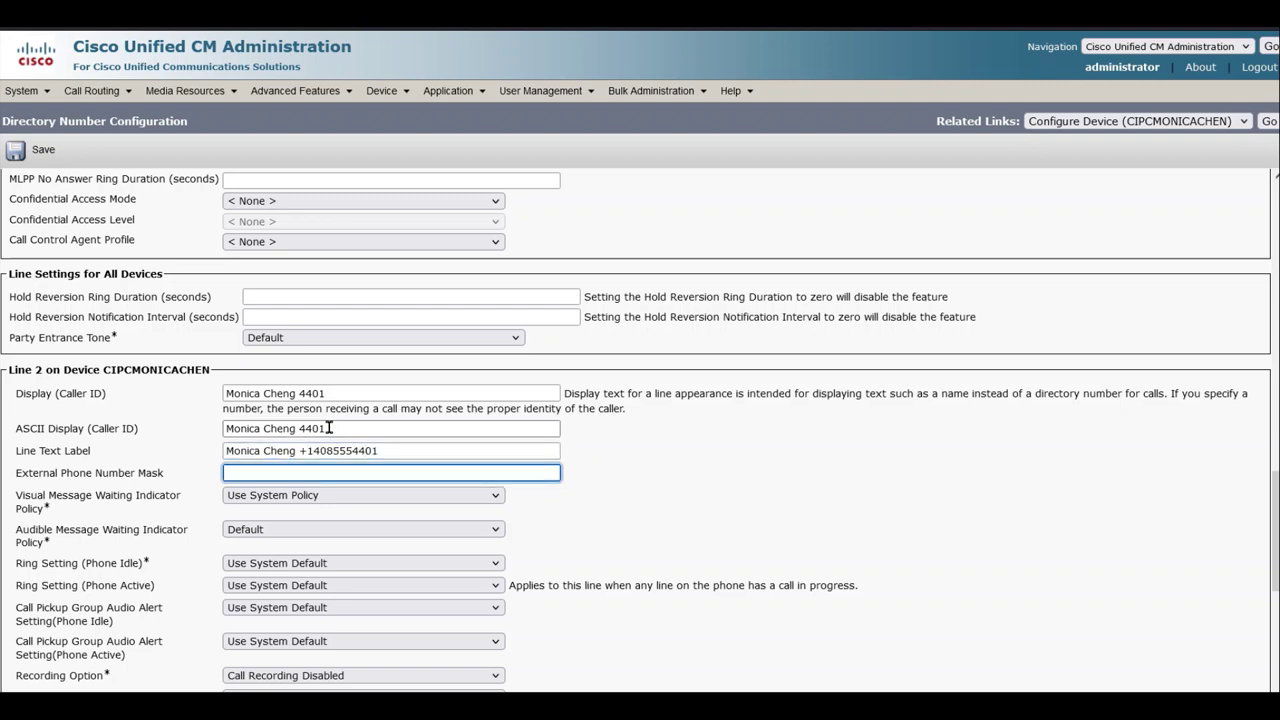
pyautogui.write('+14')
pyautogui.press('Down')
pyautogui.press('Down')
pyautogui.press('Down')
pyautogui.press('Down')
pyautogui.press('Return')
pyautogui.scroll(-4, 773, 477)
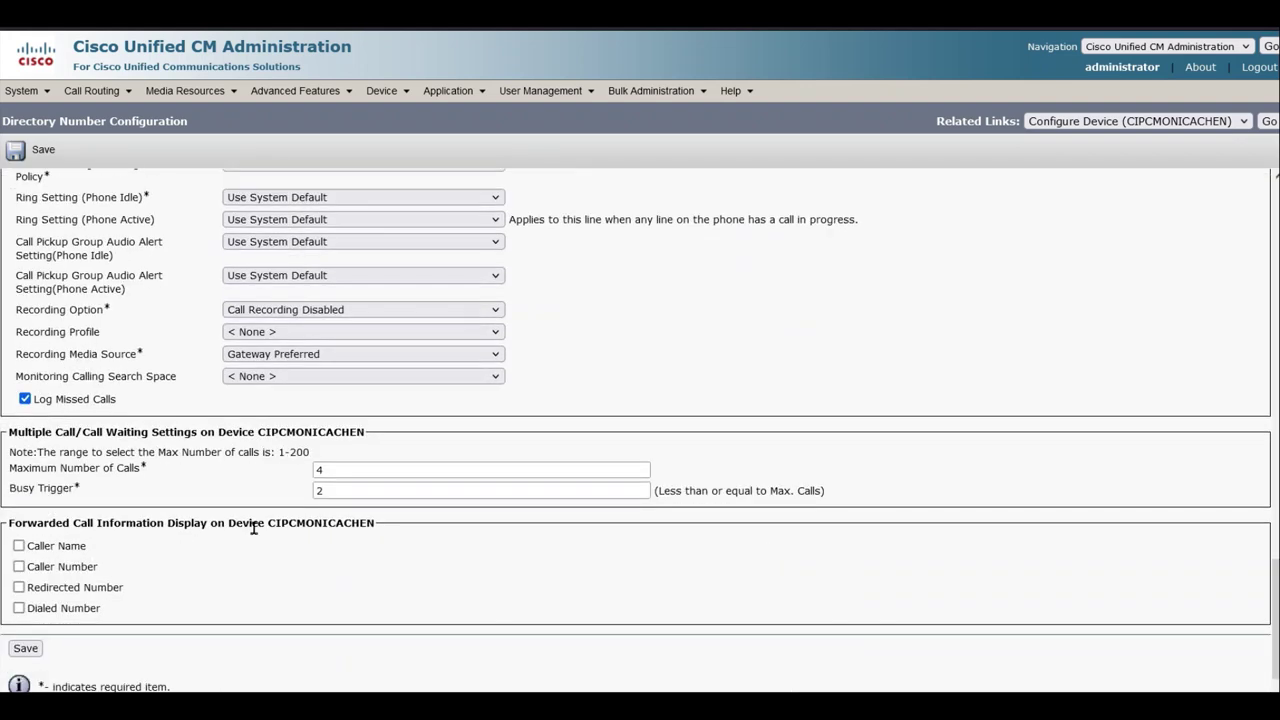
pyautogui.click(25, 648)
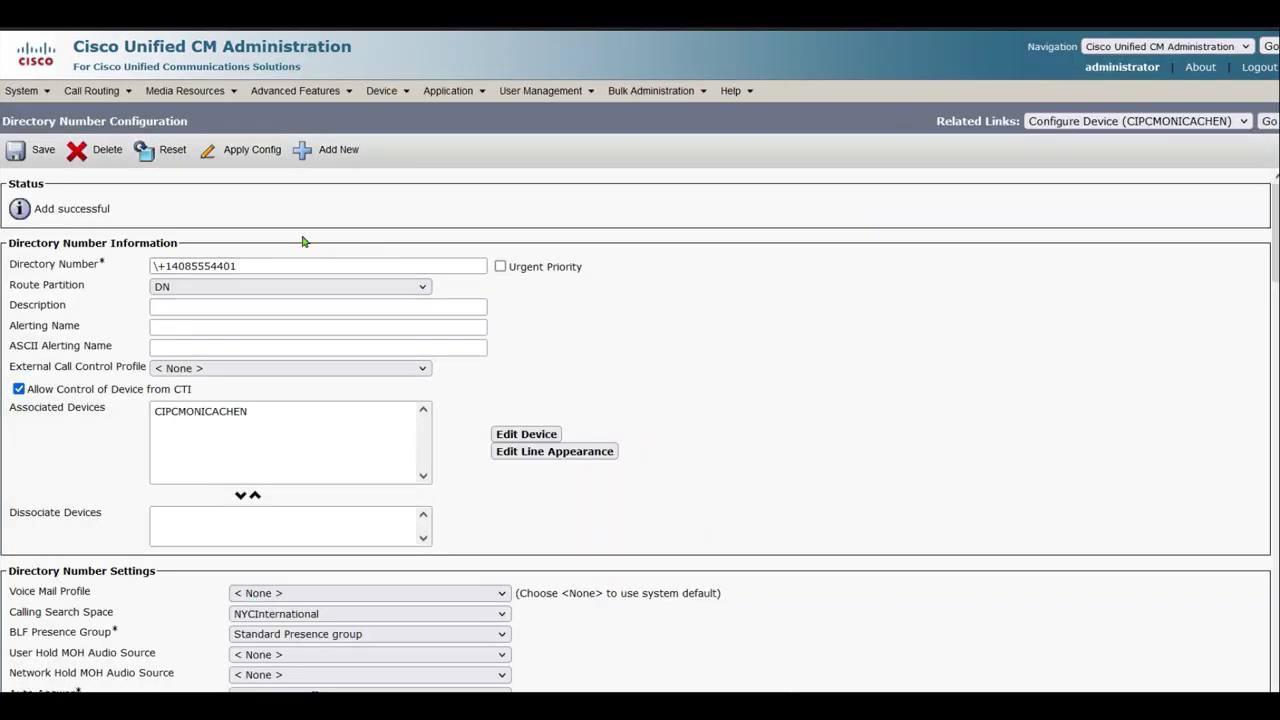
pyautogui.click(1267, 121)
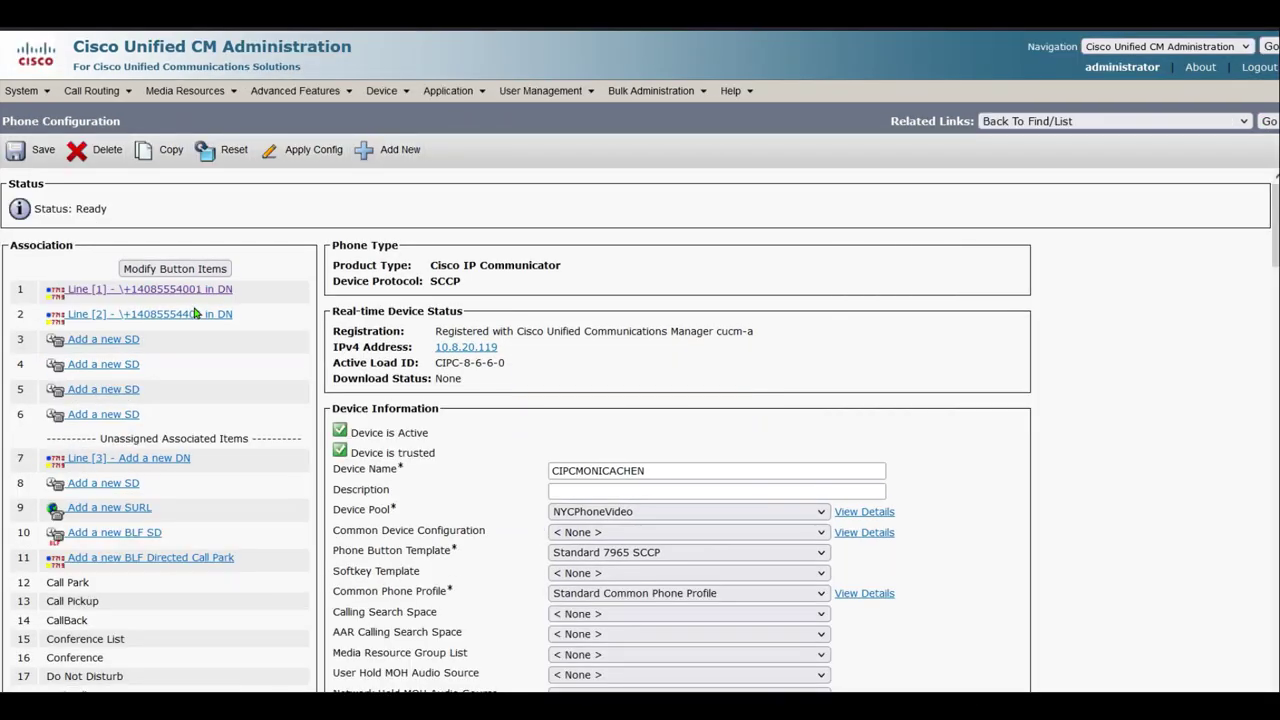
pyautogui.moveTo(537, 100)
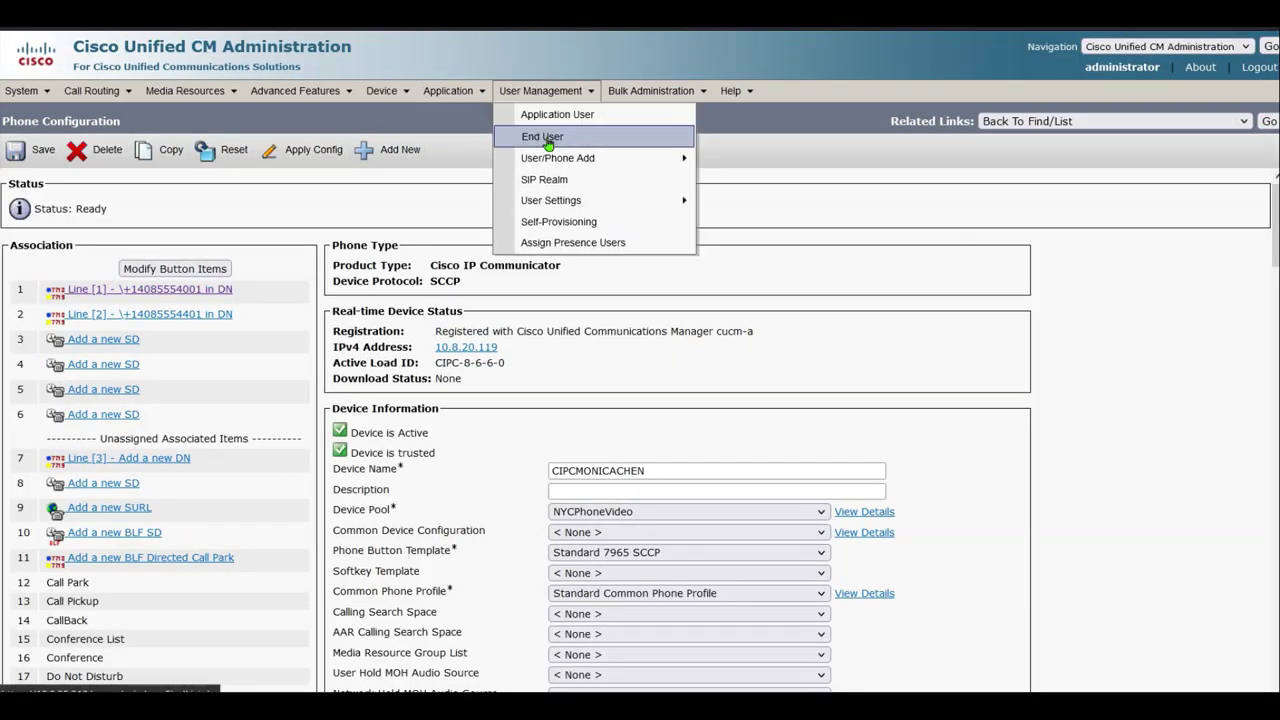
pyautogui.click(548, 137)
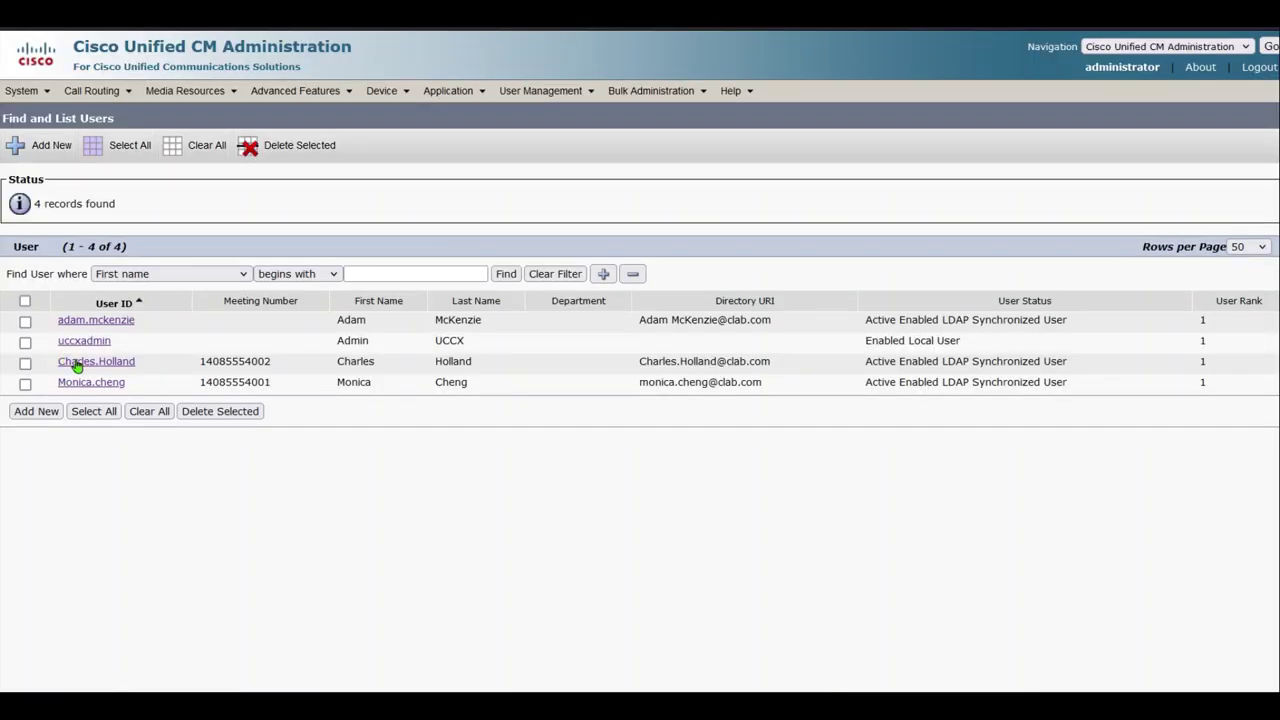
pyautogui.click(88, 383)
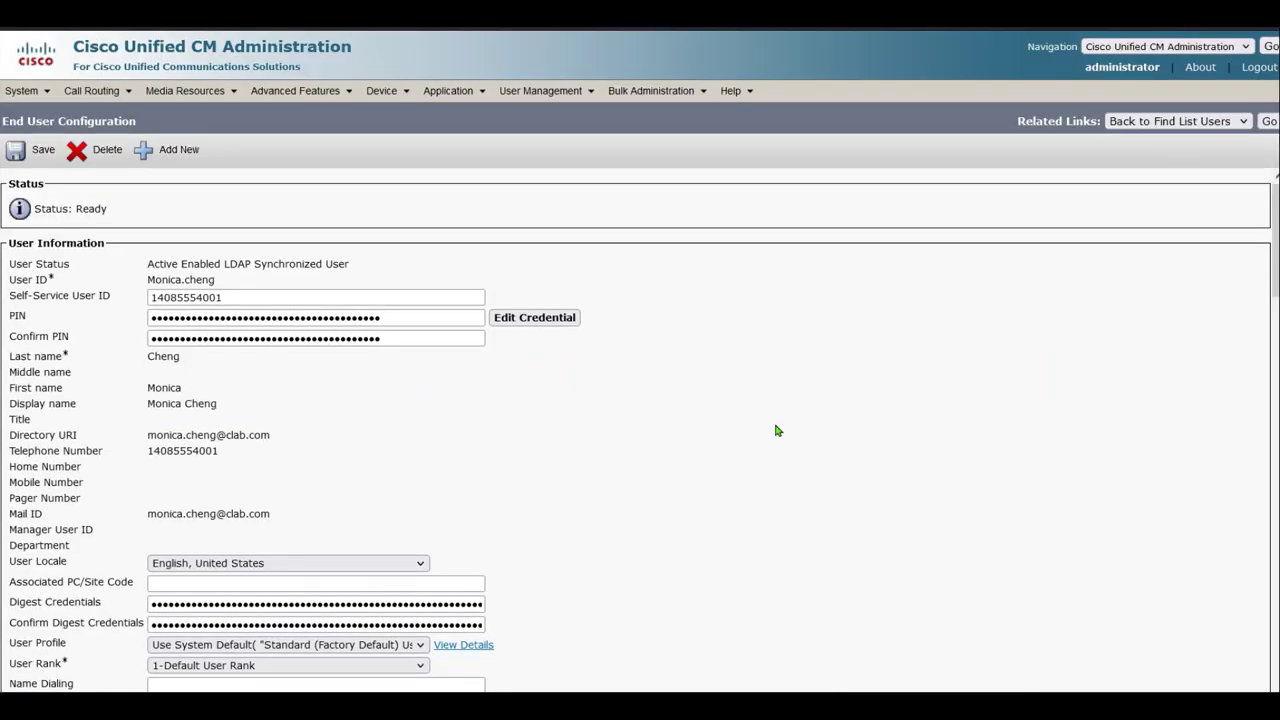
pyautogui.middleClick(776, 430)
pyautogui.middleClick(525, 407)
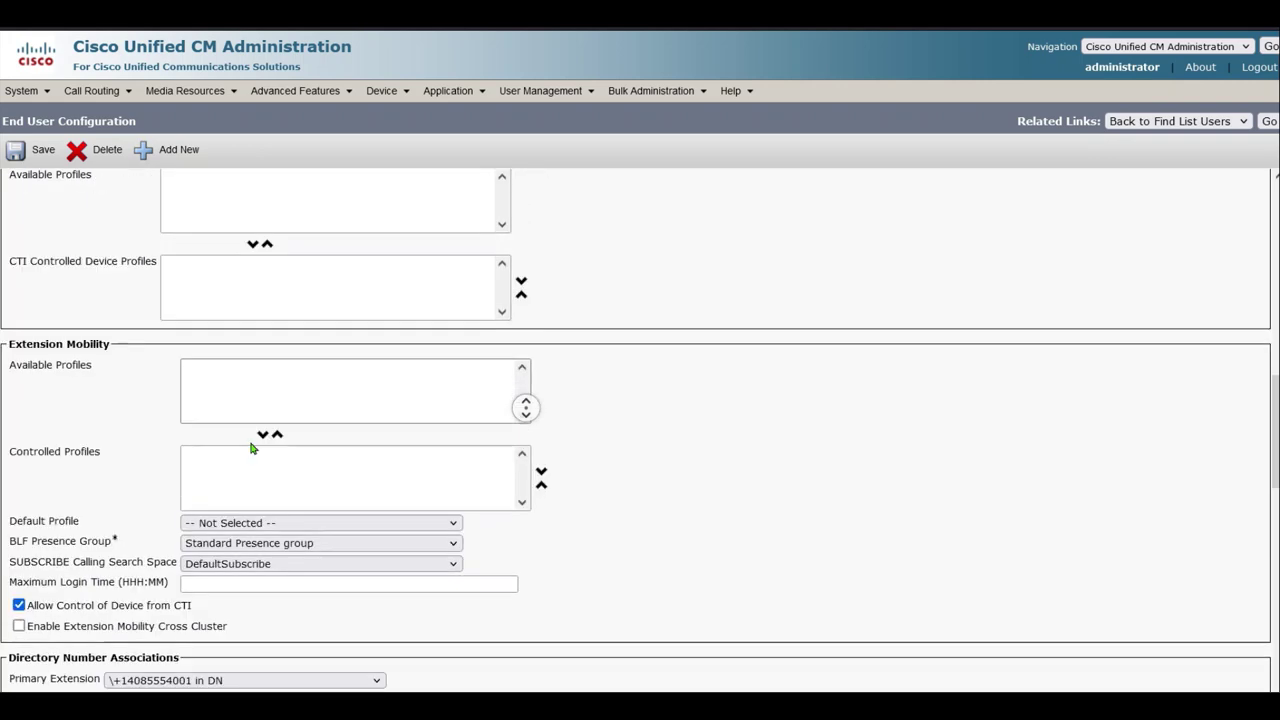
pyautogui.scroll(-7, 251, 448)
pyautogui.scroll(3, 646, 340)
pyautogui.middleClick(240, 340)
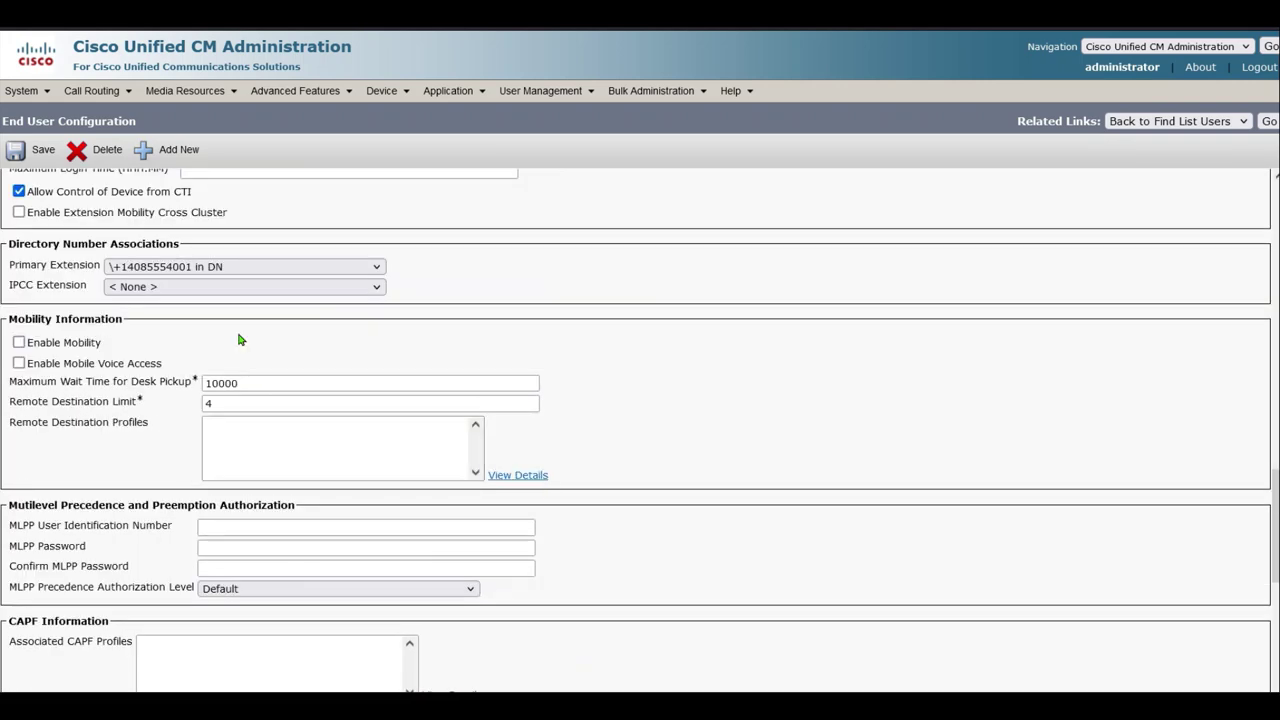
pyautogui.click(240, 287)
pyautogui.click(200, 346)
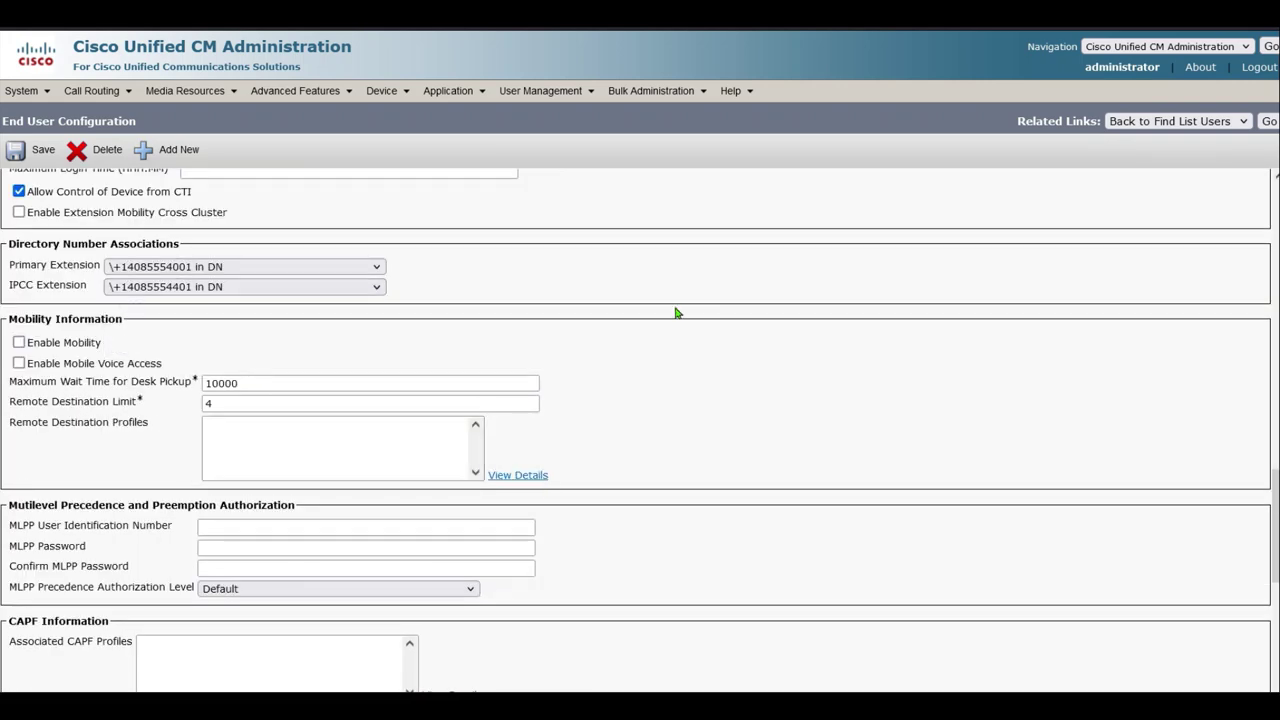
pyautogui.click(33, 150)
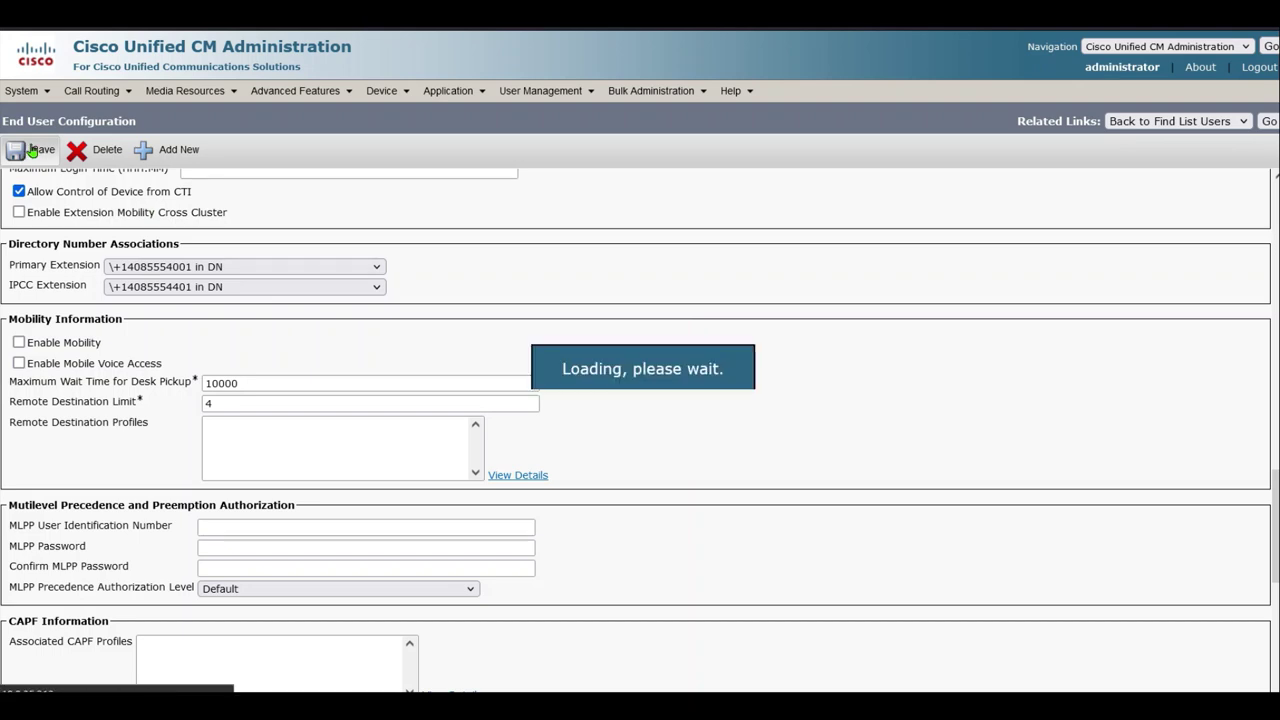
pyautogui.click(1268, 121)
pyautogui.click(93, 361)
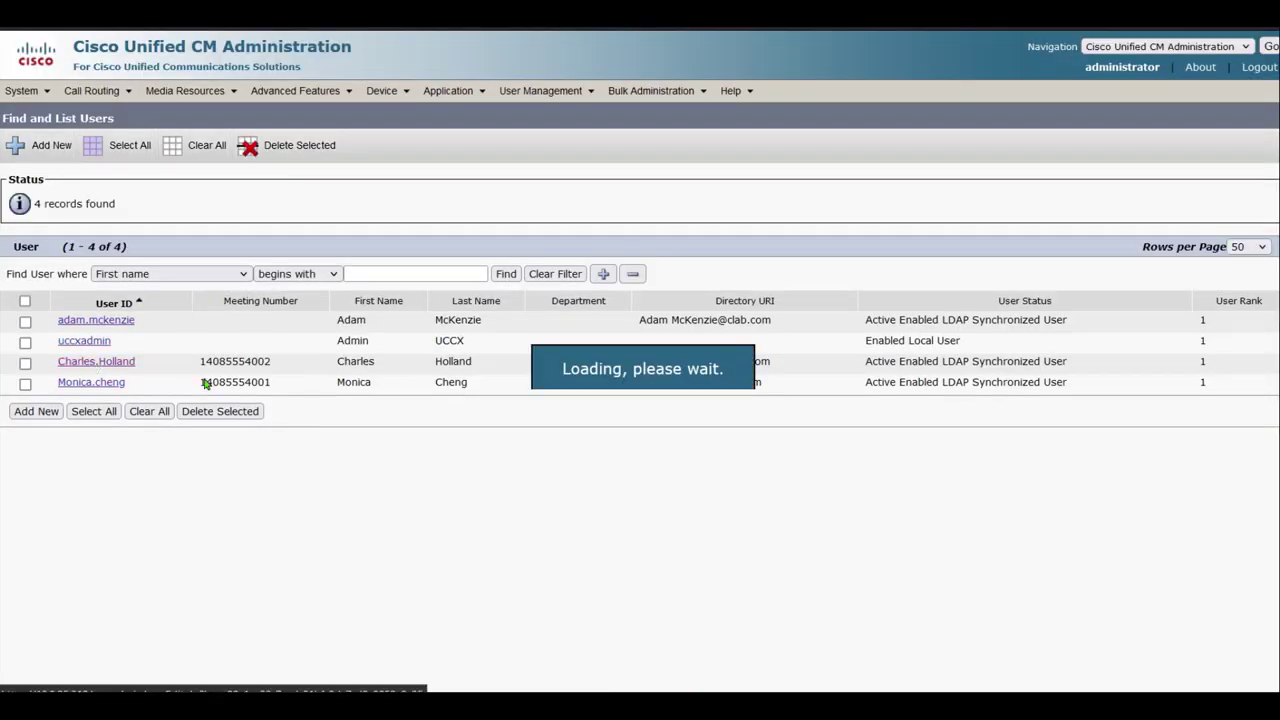
pyautogui.middleClick(762, 451)
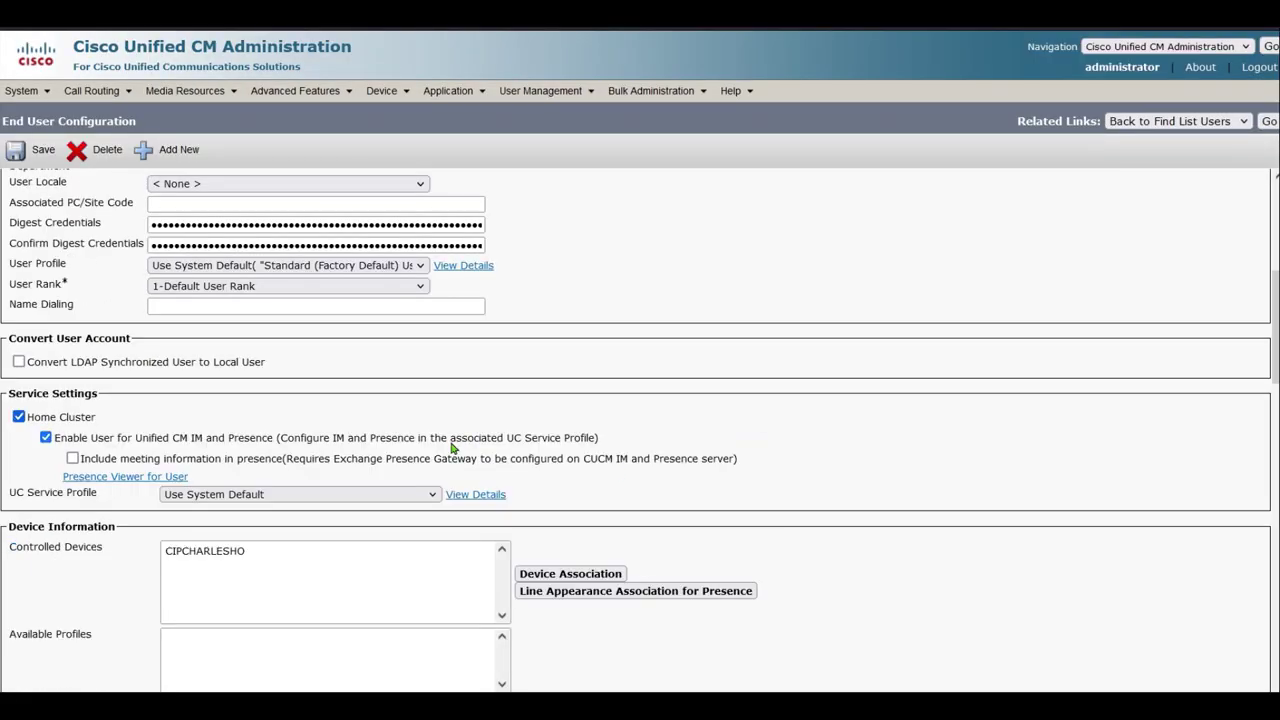
pyautogui.middleClick(491, 594)
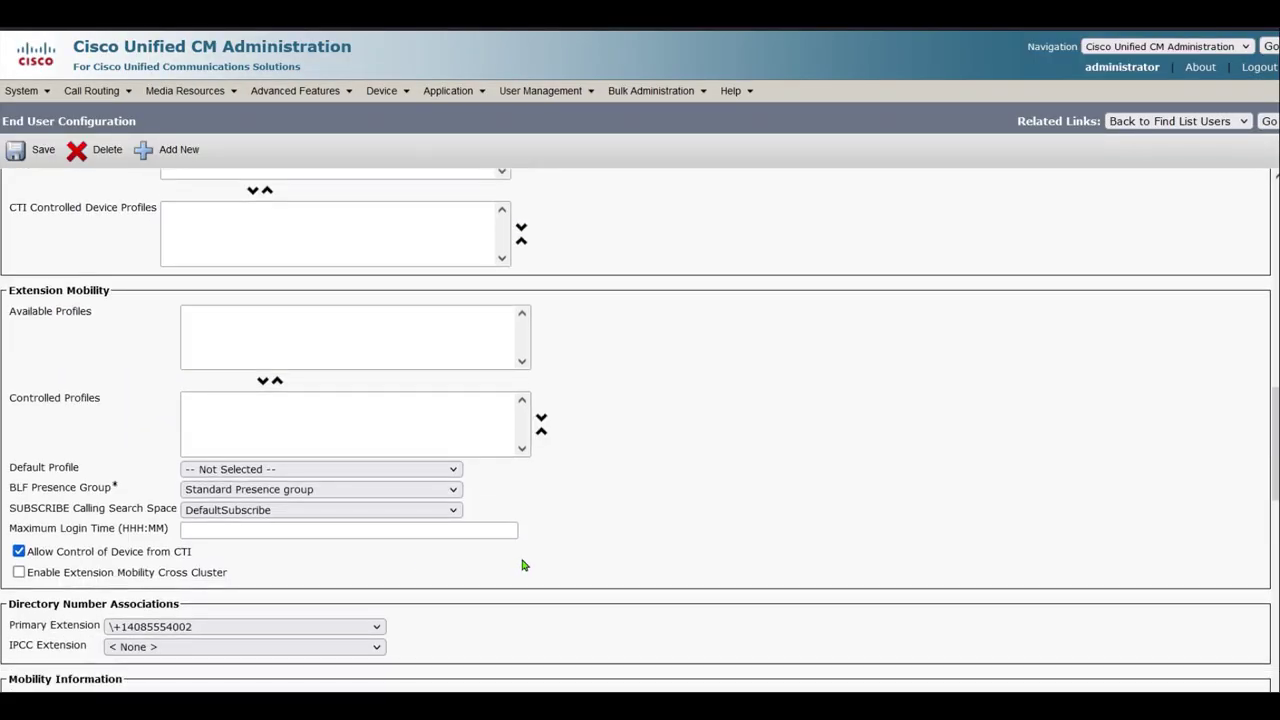
pyautogui.click(254, 588)
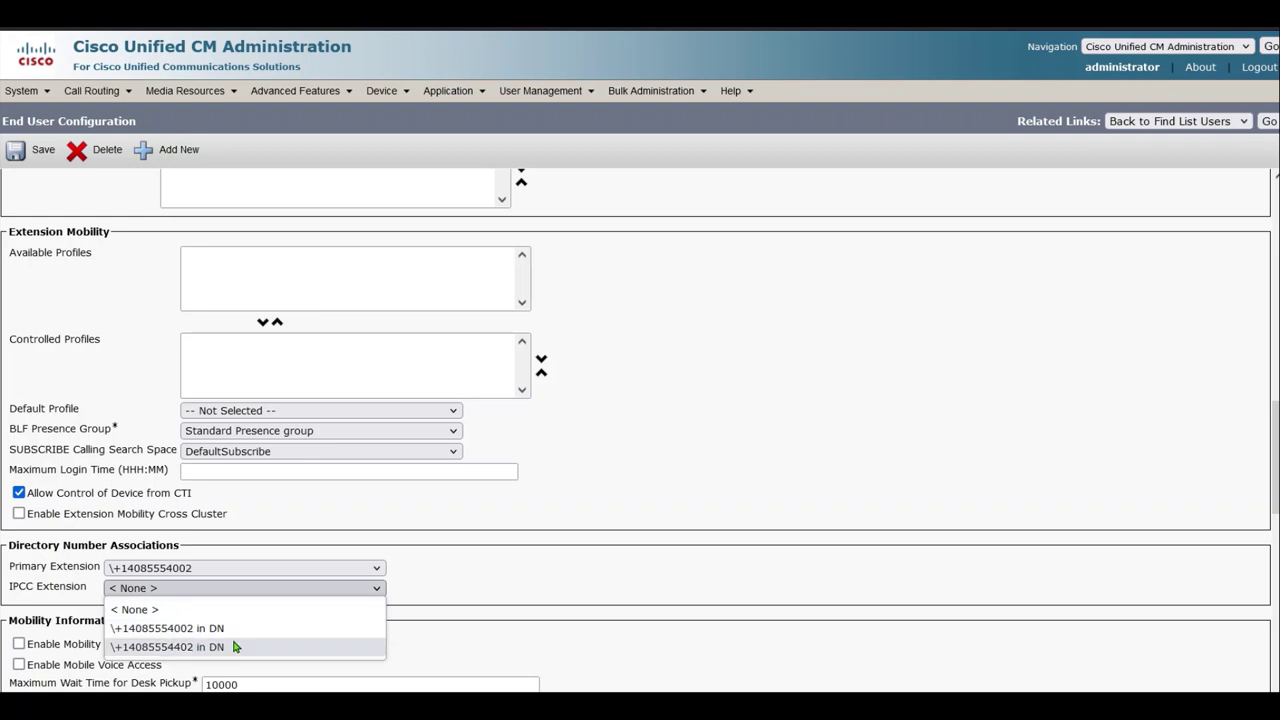
pyautogui.click(236, 646)
pyautogui.click(30, 157)
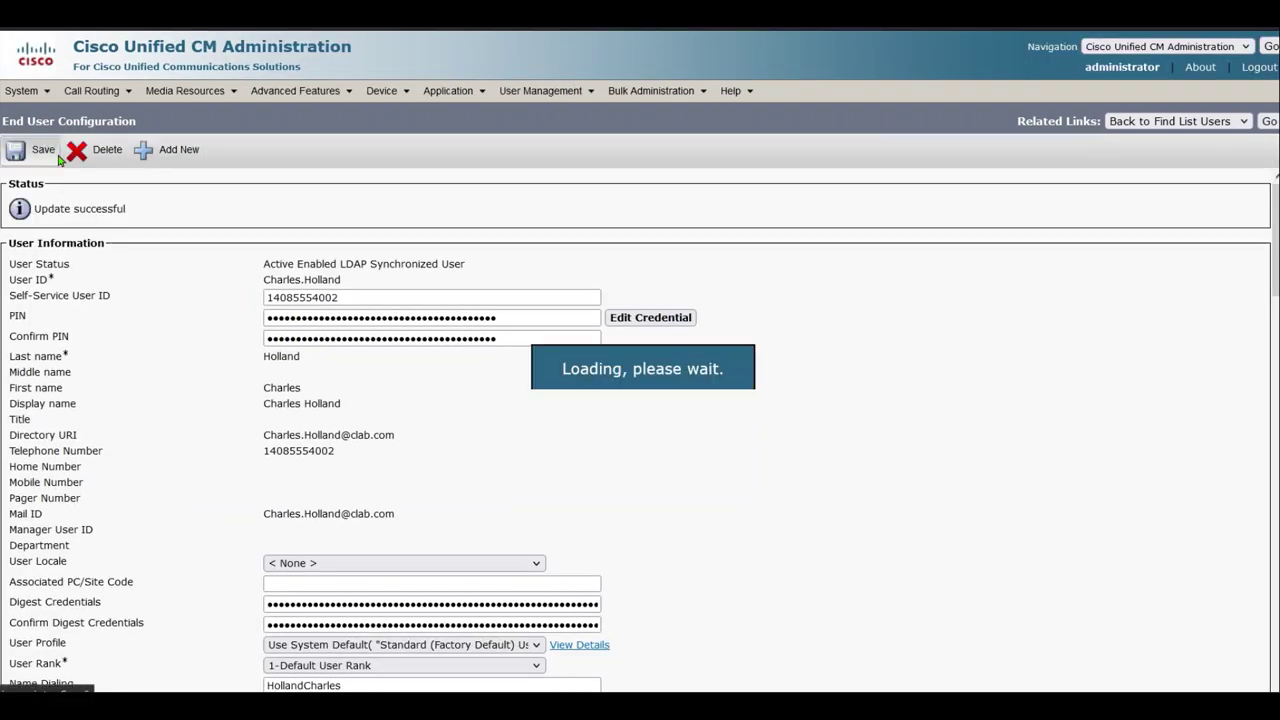
pyautogui.click(1267, 122)
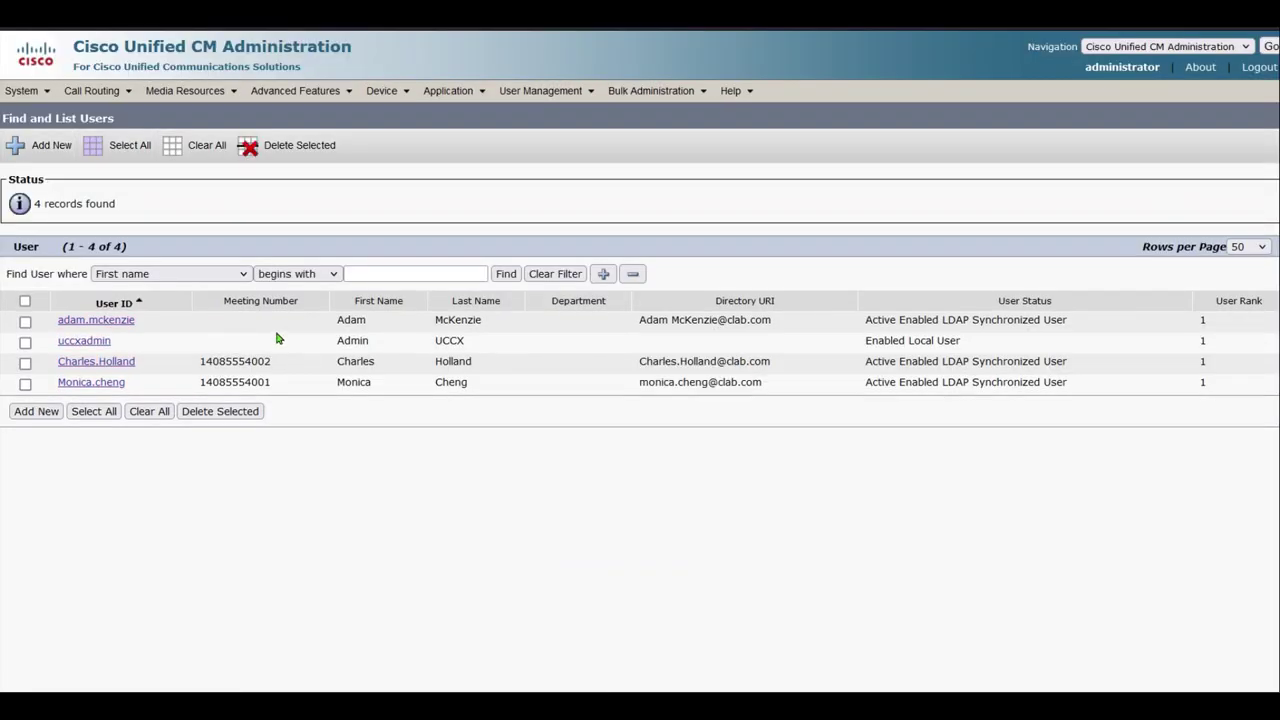
# Open the jtapi_1 application user's configuration page from the Application User list
pyautogui.moveTo(563, 92)
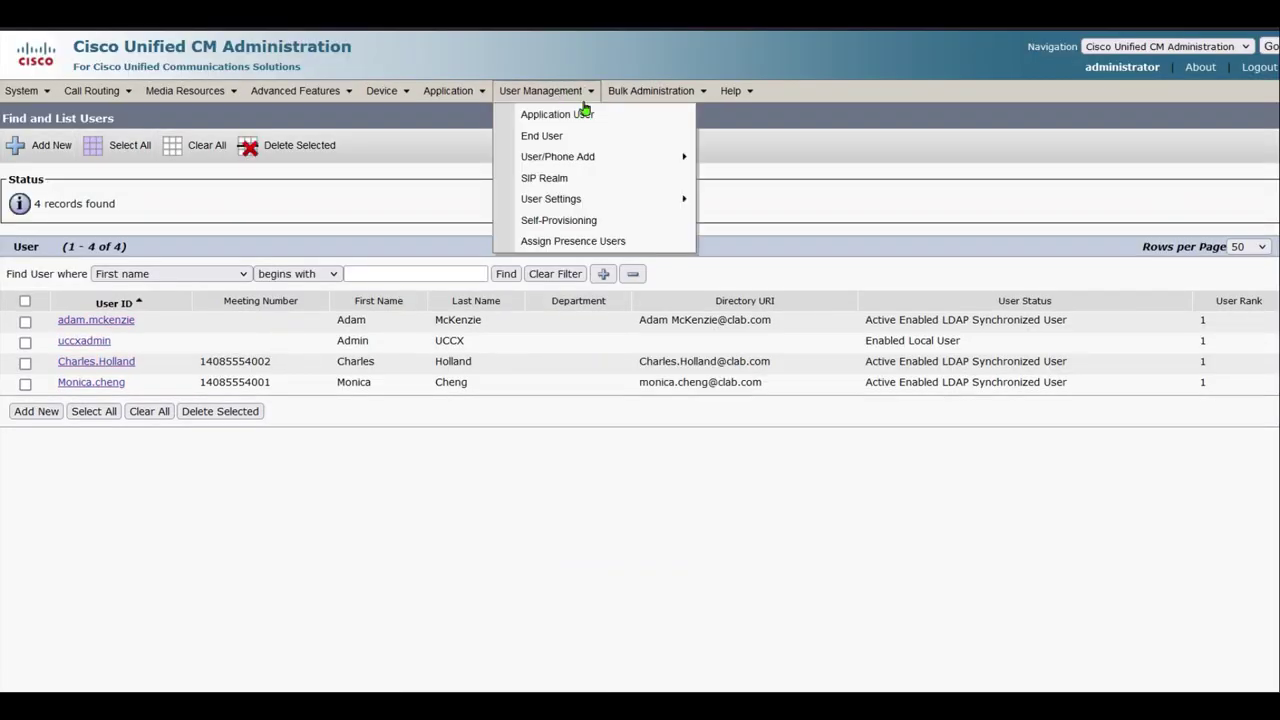
pyautogui.click(580, 117)
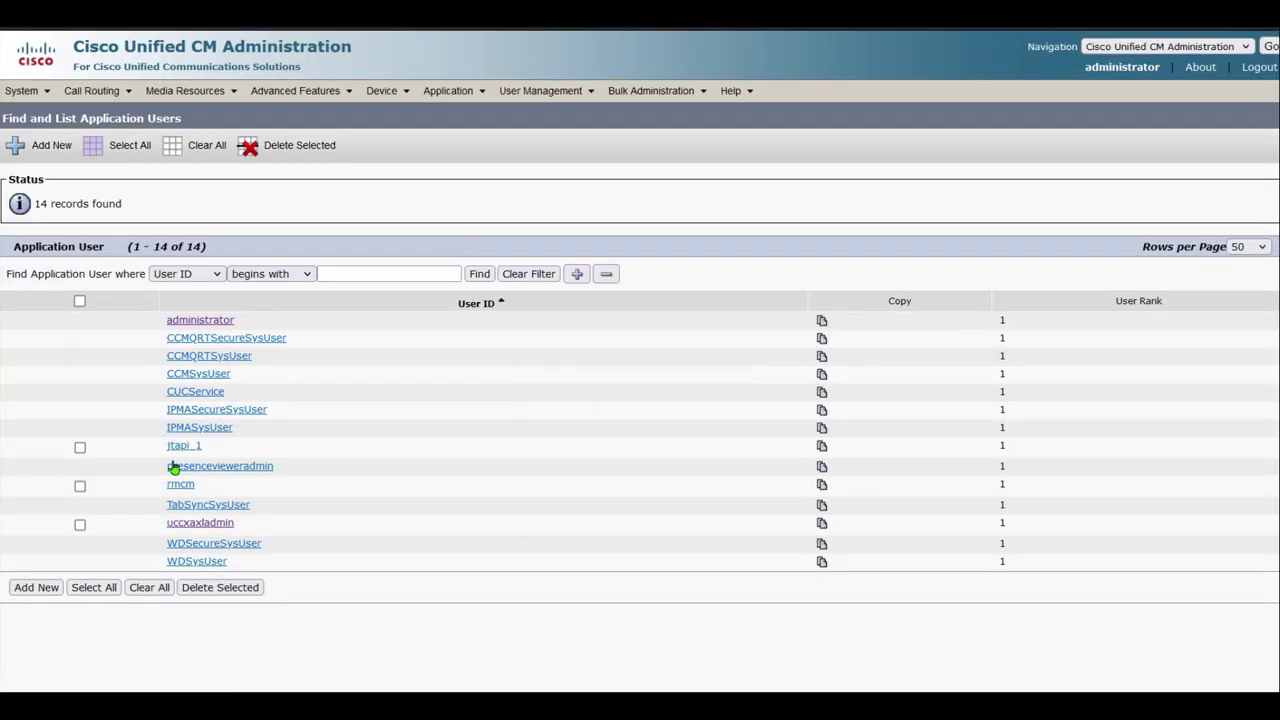
pyautogui.click(176, 447)
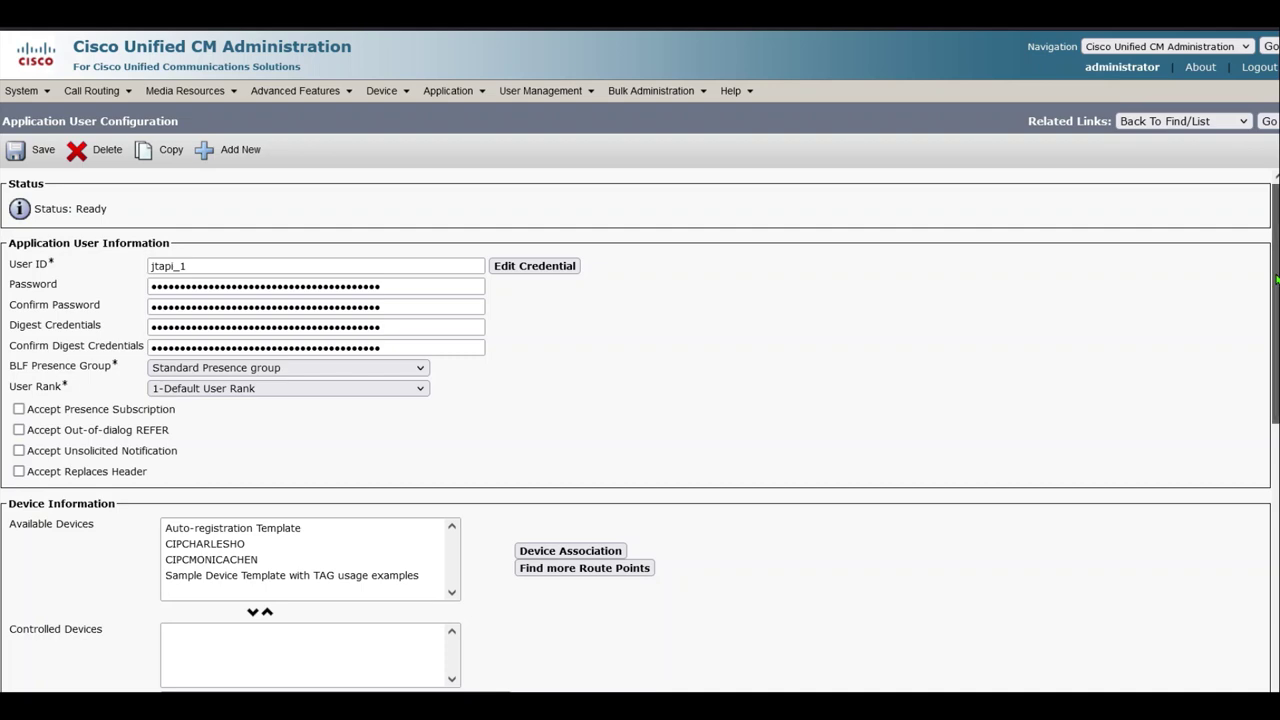
pyautogui.scroll(-3, 1219, 511)
pyautogui.scroll(1, 1230, 430)
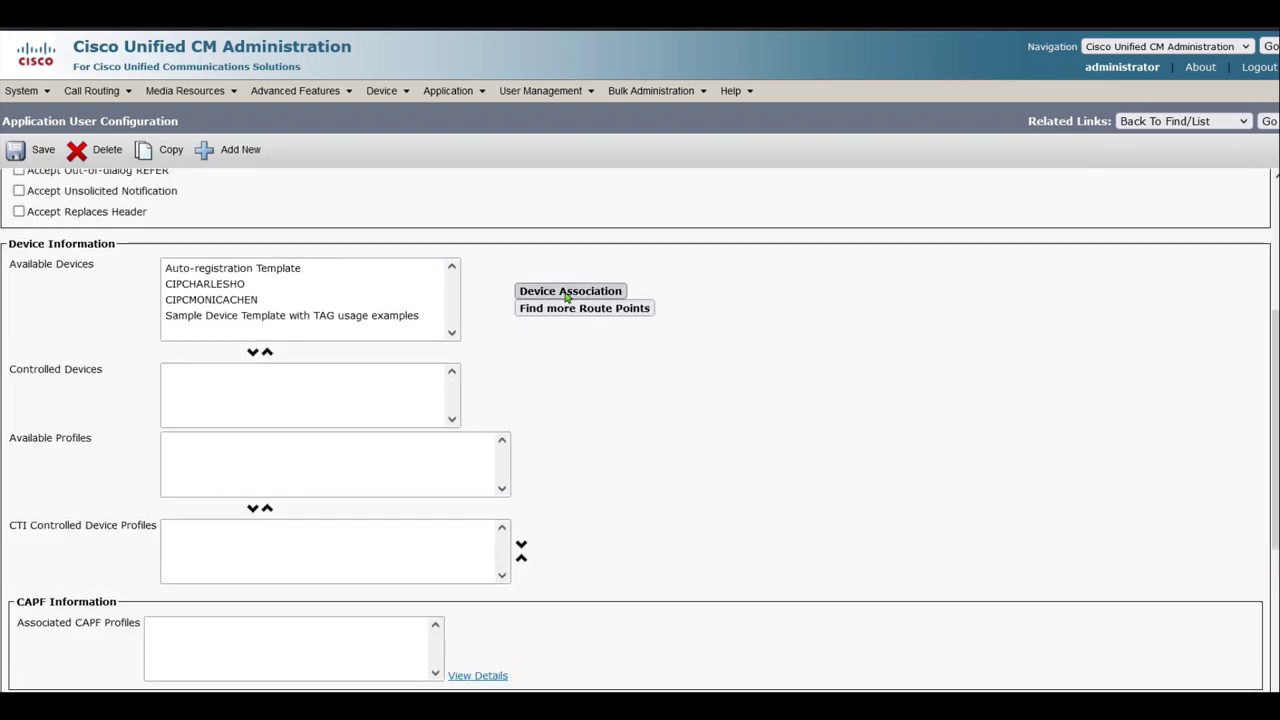
# List the CIPC devices, select all four entries, and save them as associated with jtapi_1
pyautogui.click(570, 291)
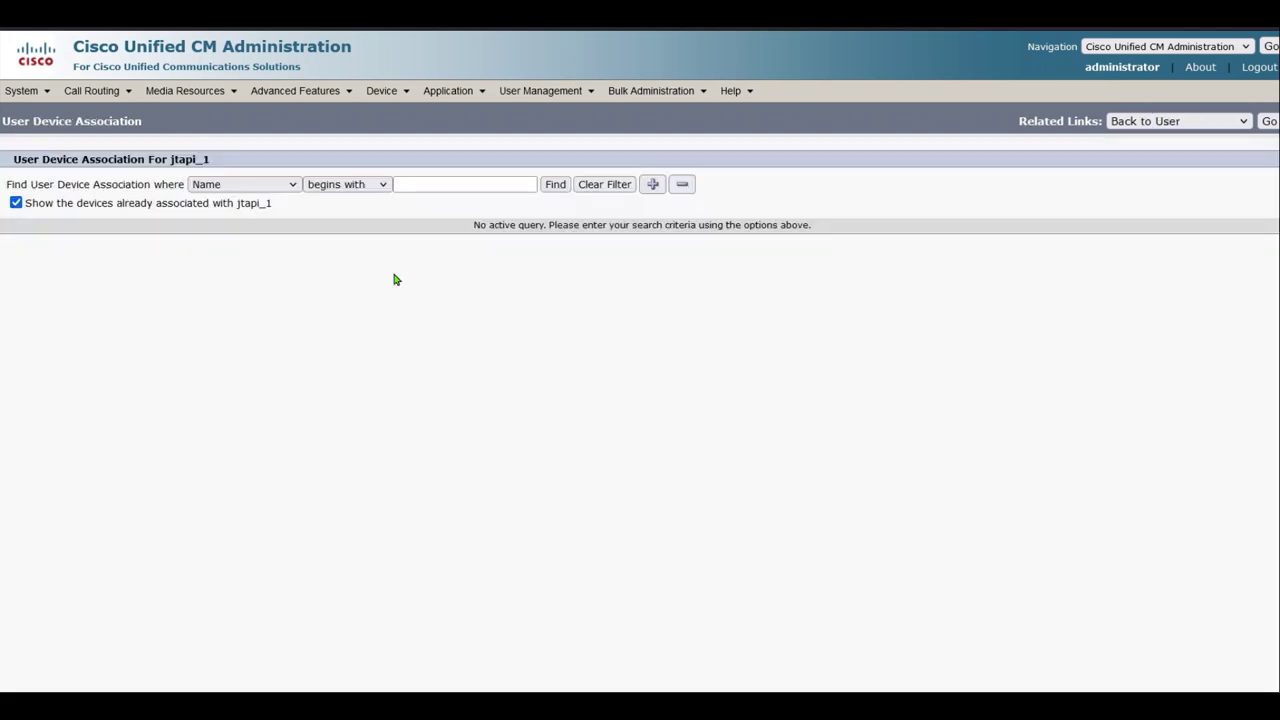
pyautogui.click(558, 186)
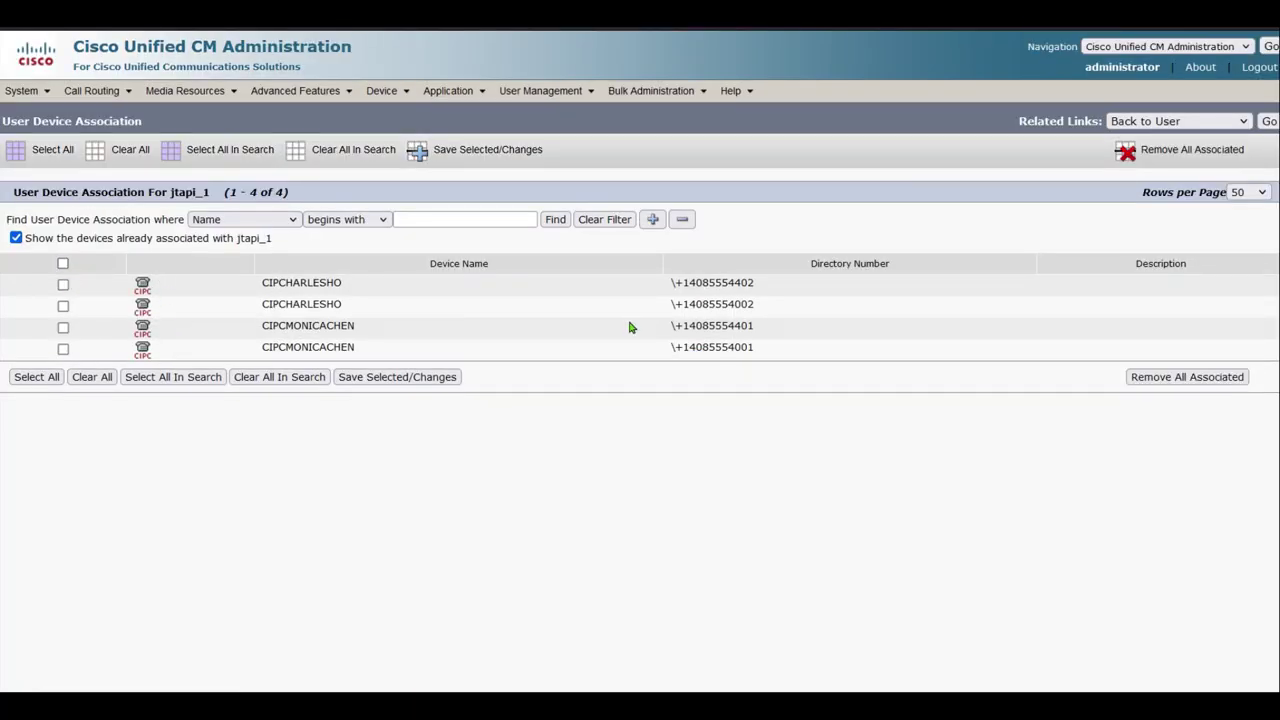
pyautogui.click(63, 264)
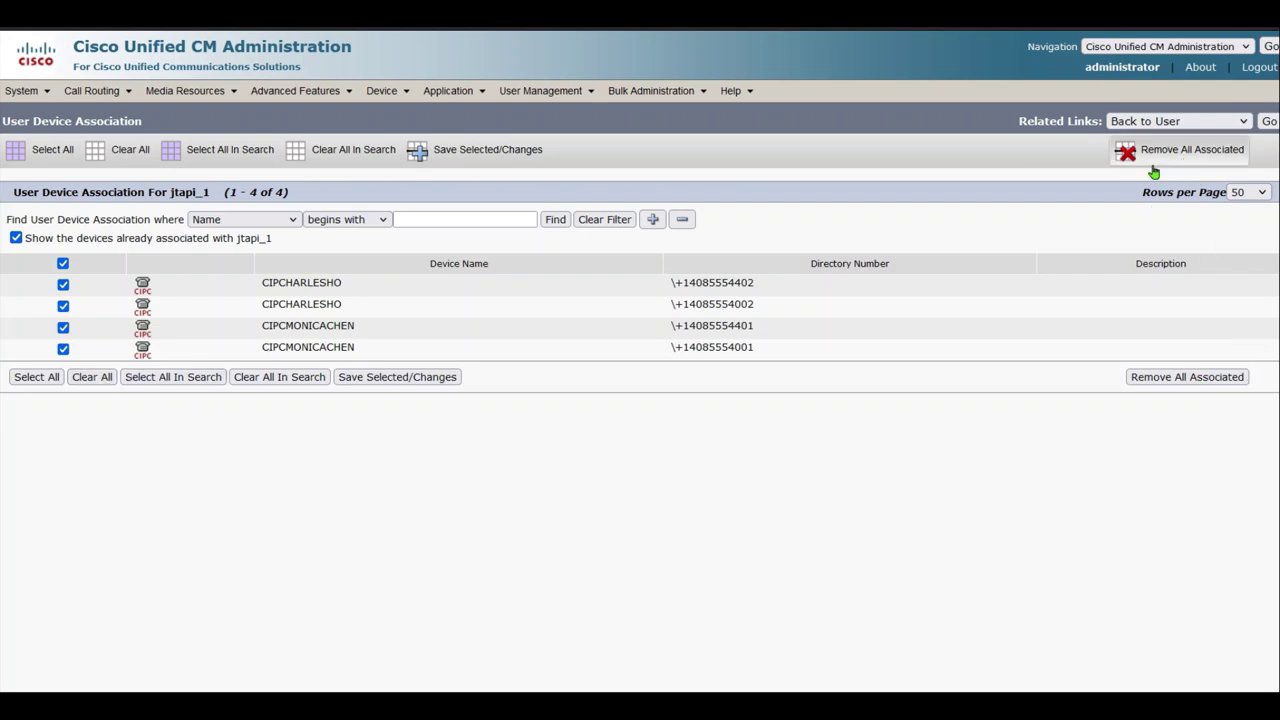
pyautogui.click(432, 382)
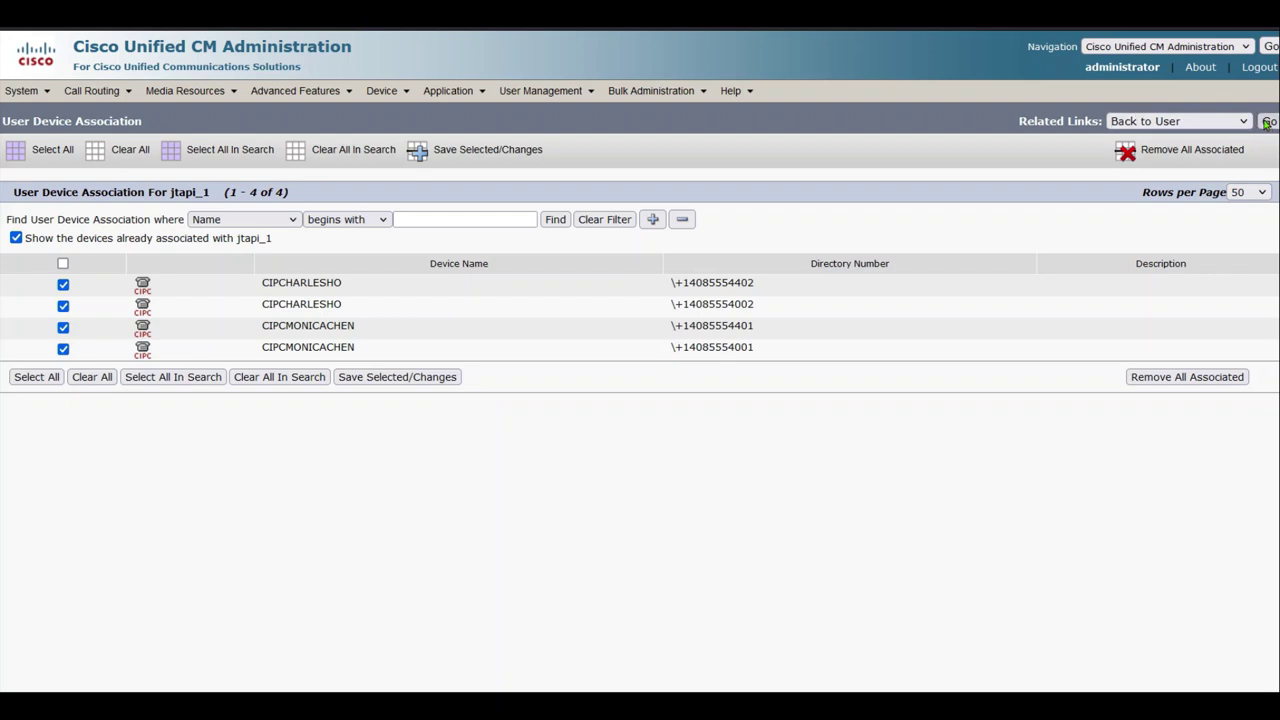
# From the jtapi_1 user page, search access control groups containing 'standard cti all'
pyautogui.click(1268, 121)
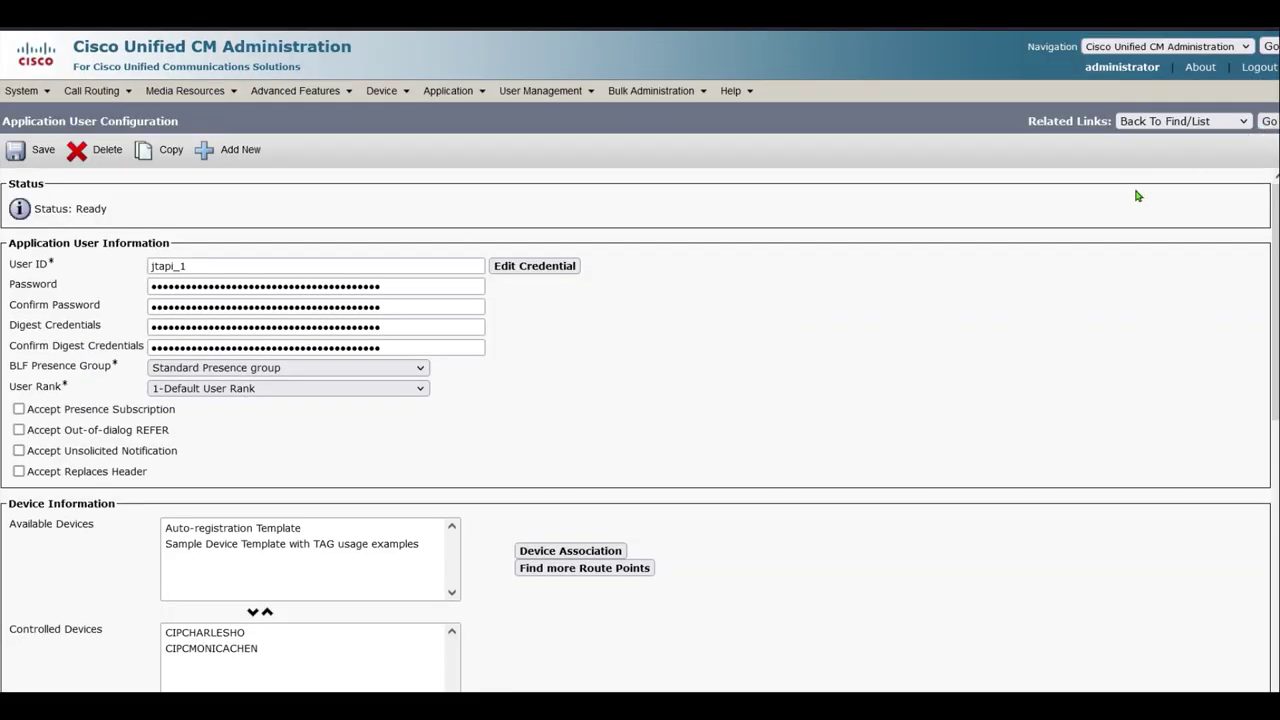
pyautogui.scroll(-10, 830, 420)
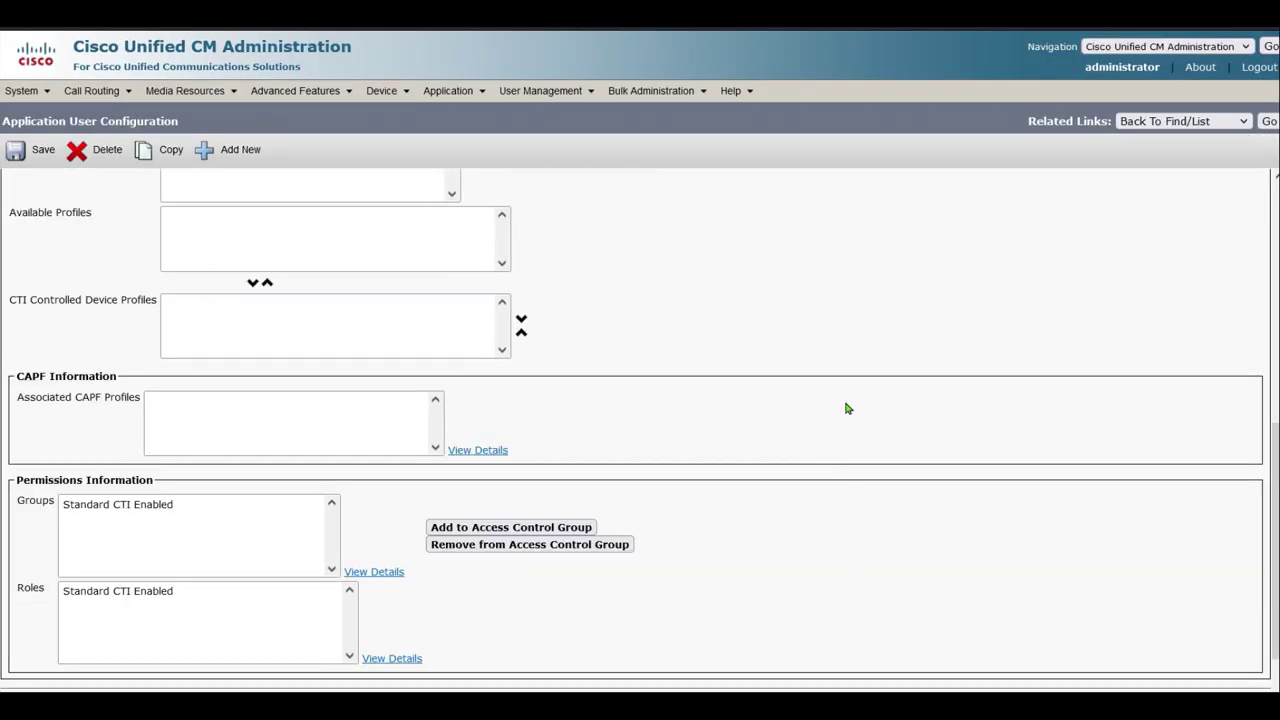
pyautogui.click(560, 527)
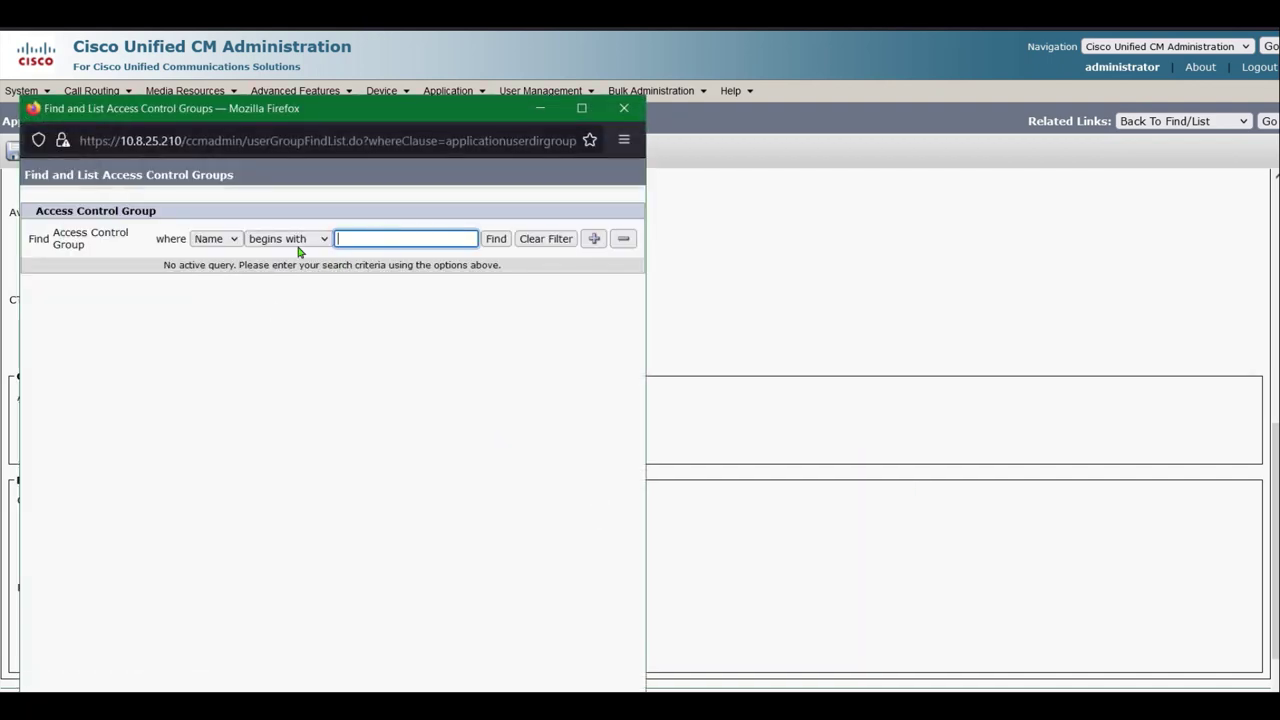
pyautogui.click(297, 246)
pyautogui.click(290, 277)
pyautogui.click(369, 237)
pyautogui.write('stand')
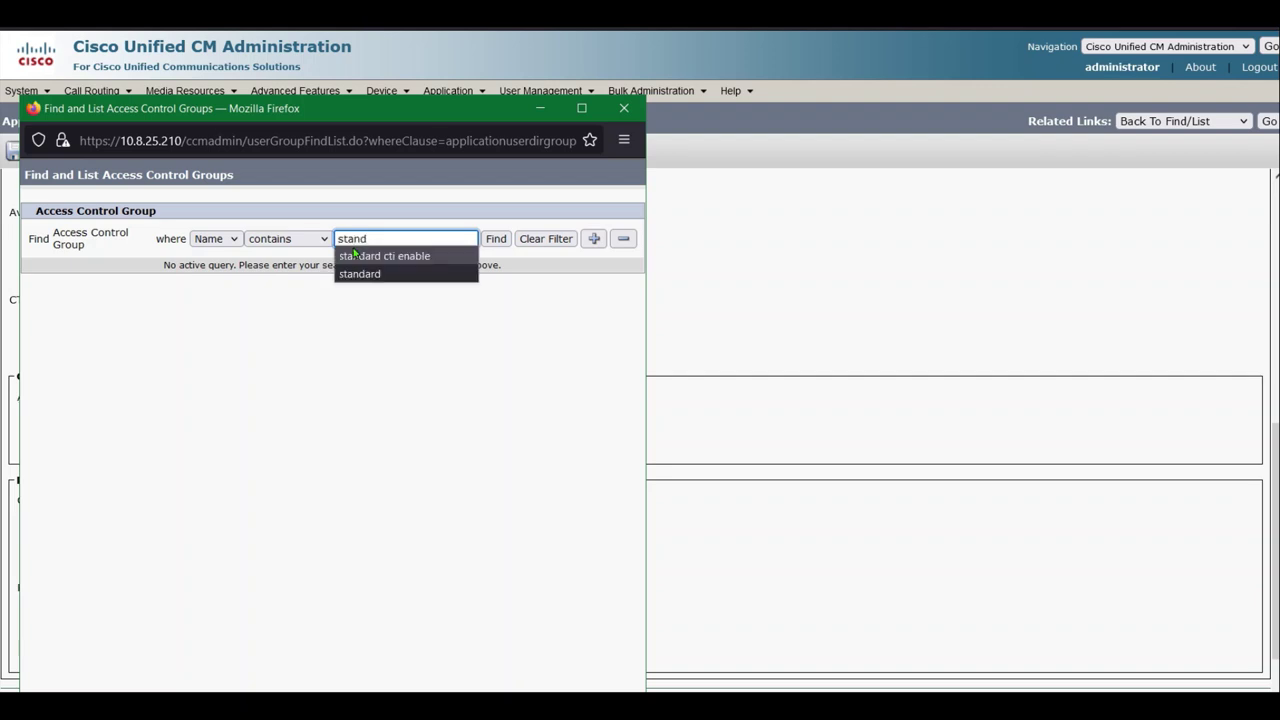
pyautogui.write('ard c')
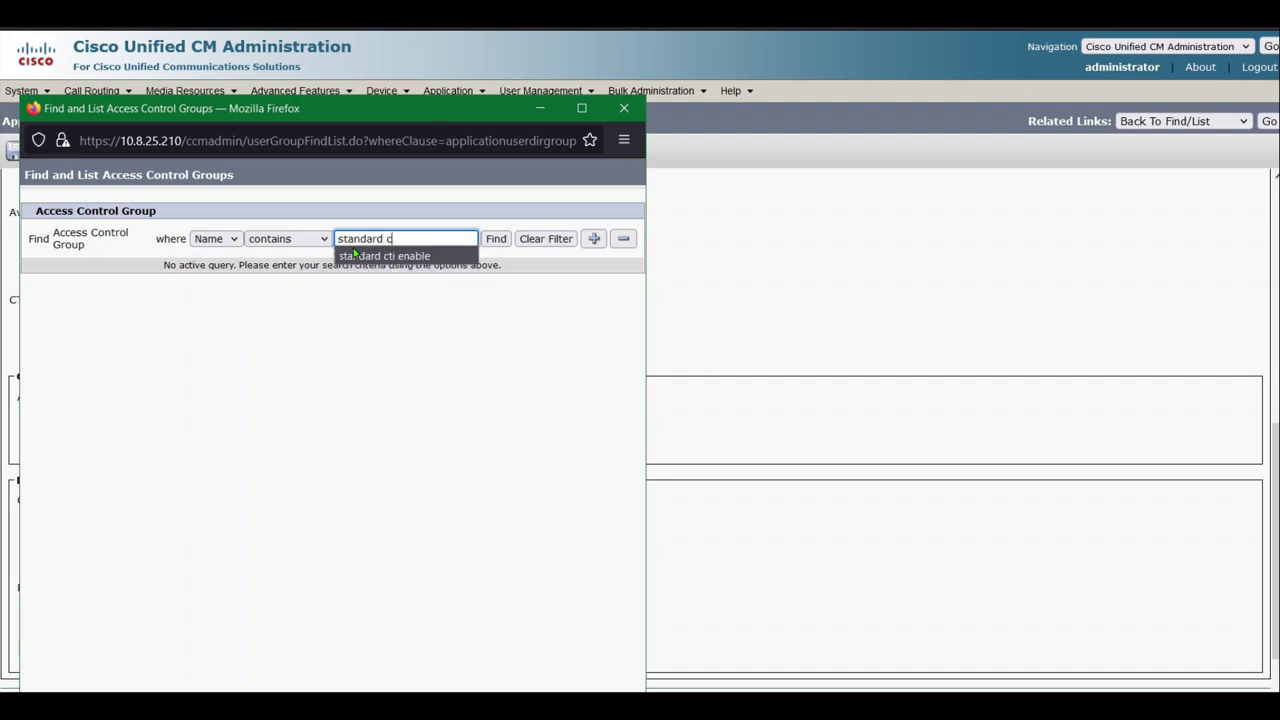
pyautogui.write('ti all')
pyautogui.press('Return')
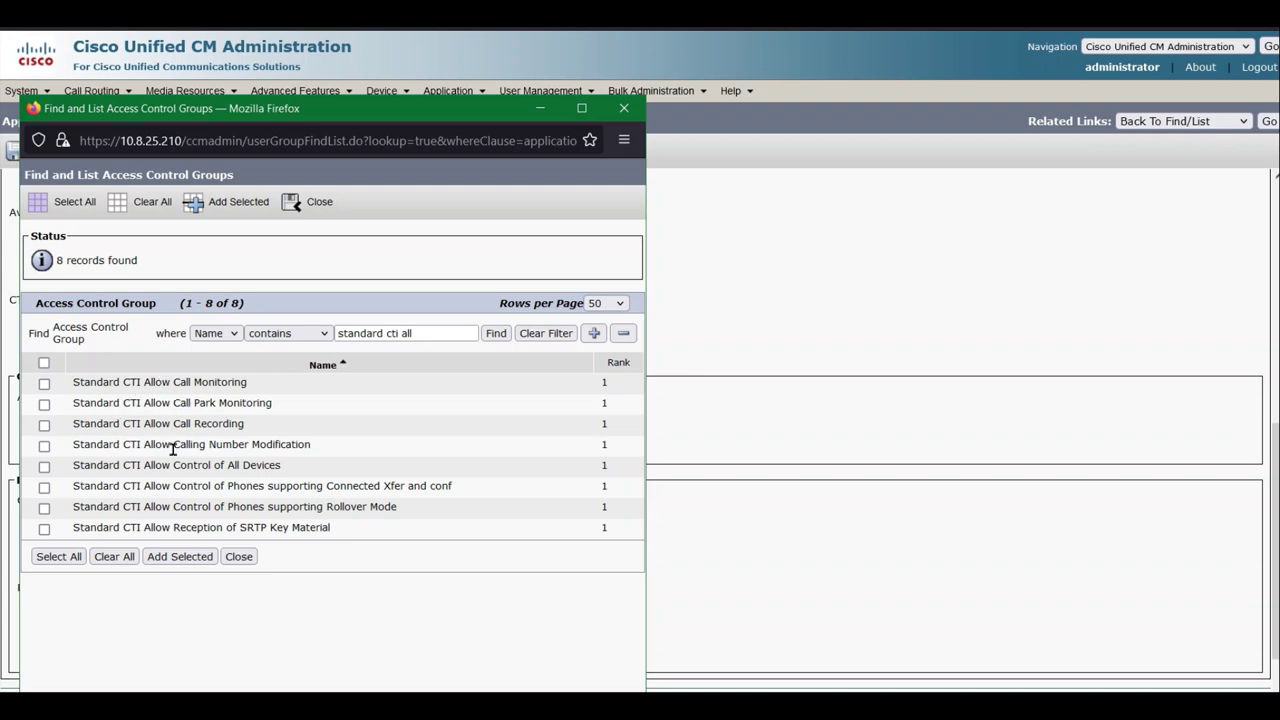
# Add Standard CTI Allow Control of All Devices to jtapi_1 and save the user
pyautogui.click(44, 466)
pyautogui.click(177, 558)
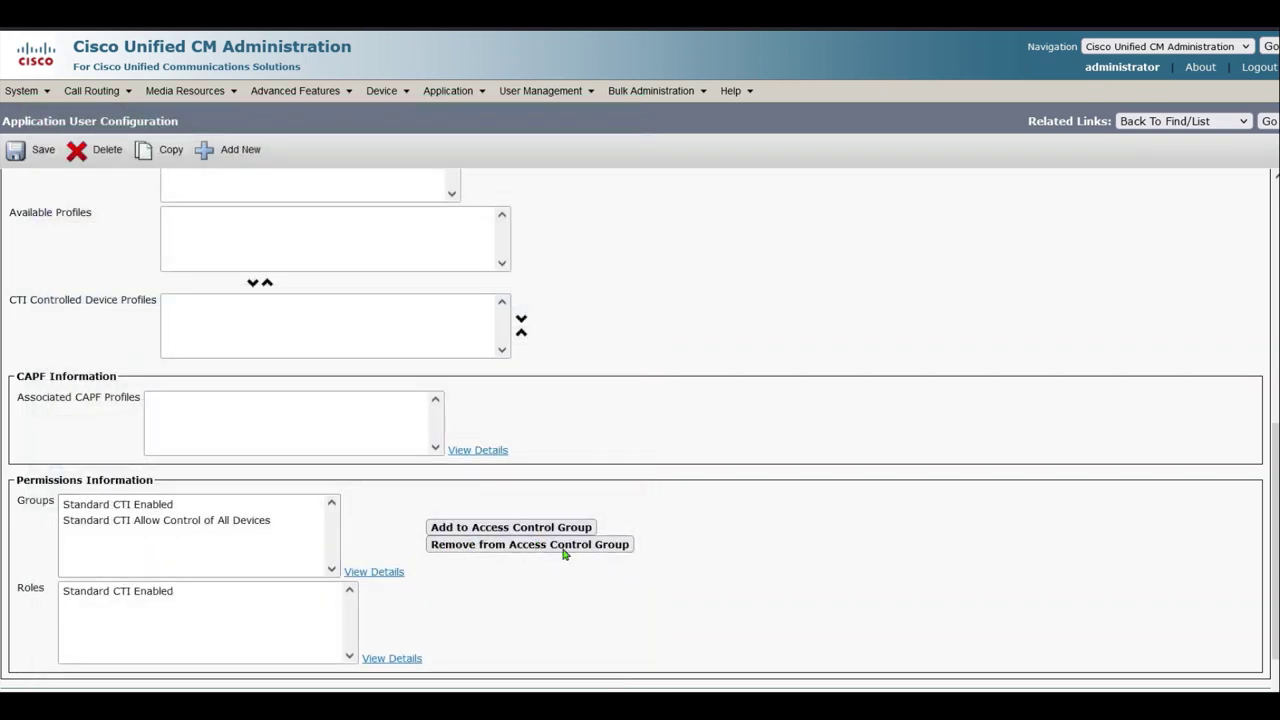
pyautogui.scroll(-2, 766, 457)
pyautogui.click(30, 643)
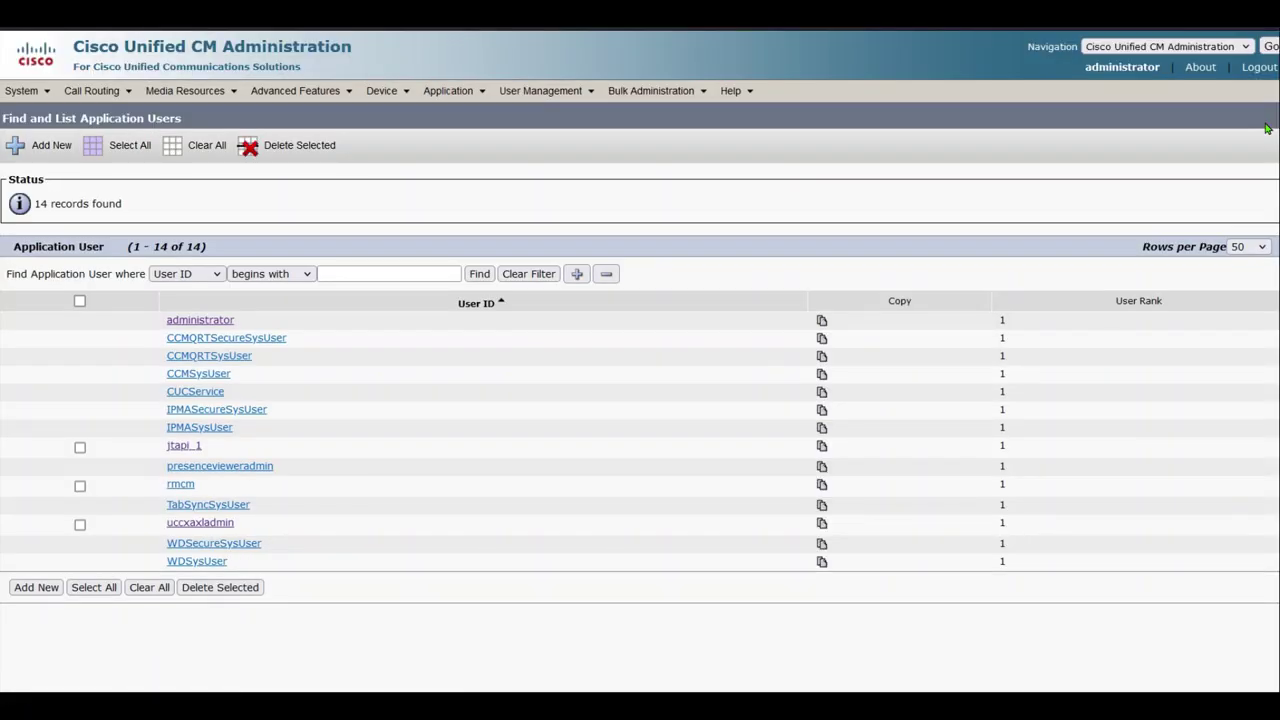
# Associate all four listed devices, including the CIPC phones, with the rmcm application user
pyautogui.click(183, 484)
pyautogui.middleClick(727, 361)
pyautogui.middleClick(673, 422)
pyautogui.scroll(5, 680, 370)
pyautogui.click(565, 416)
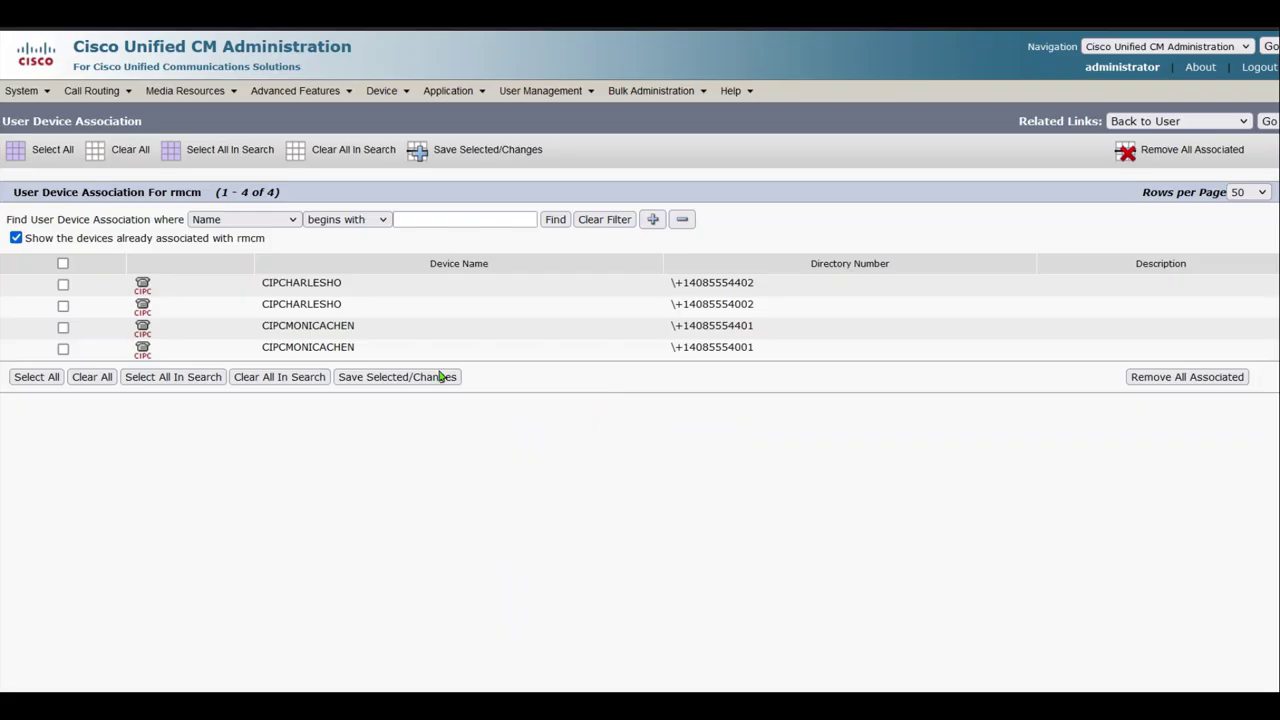
pyautogui.click(62, 264)
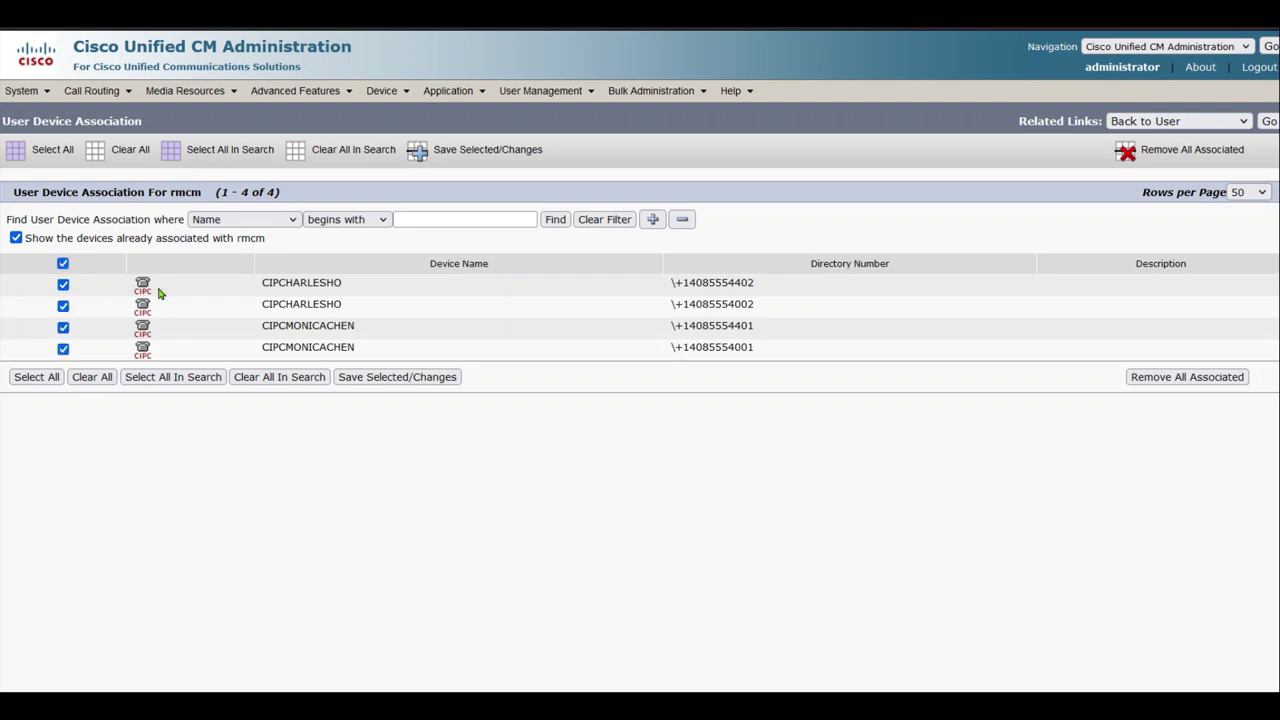
pyautogui.click(432, 378)
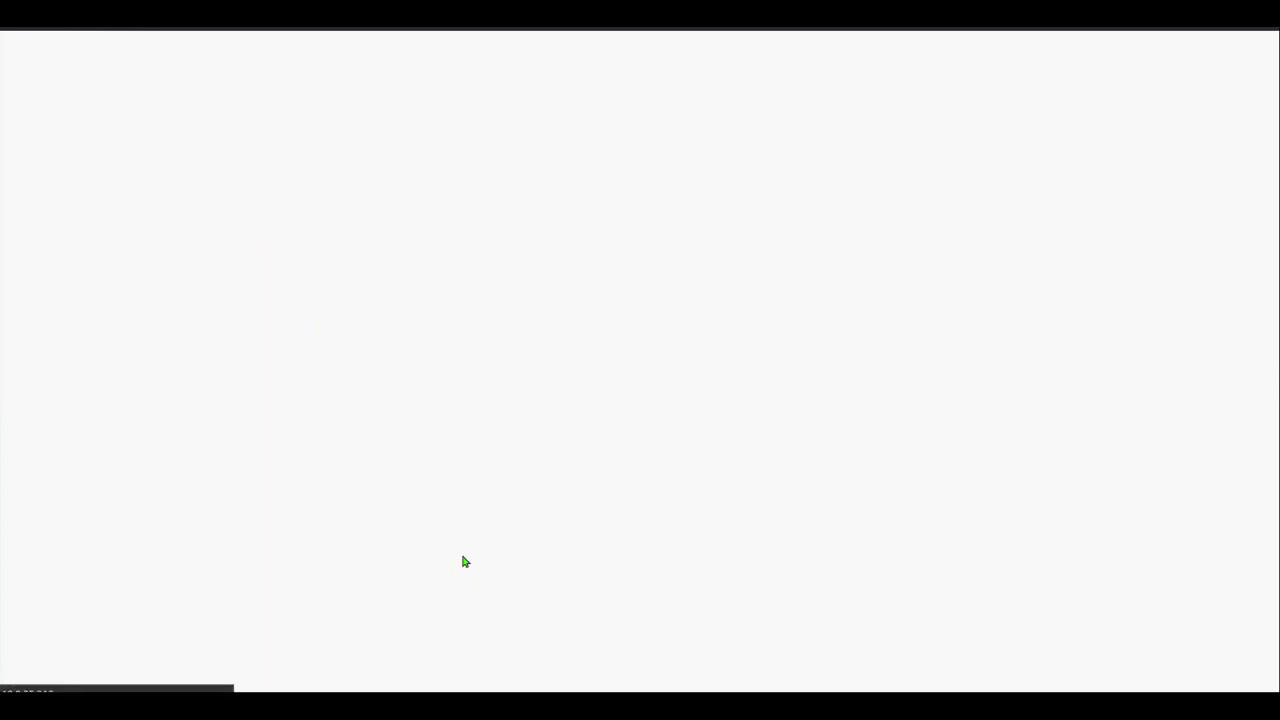
# Add Standard CTI Allow Control of All Devices to rmcm and save the user
pyautogui.middleClick(691, 434)
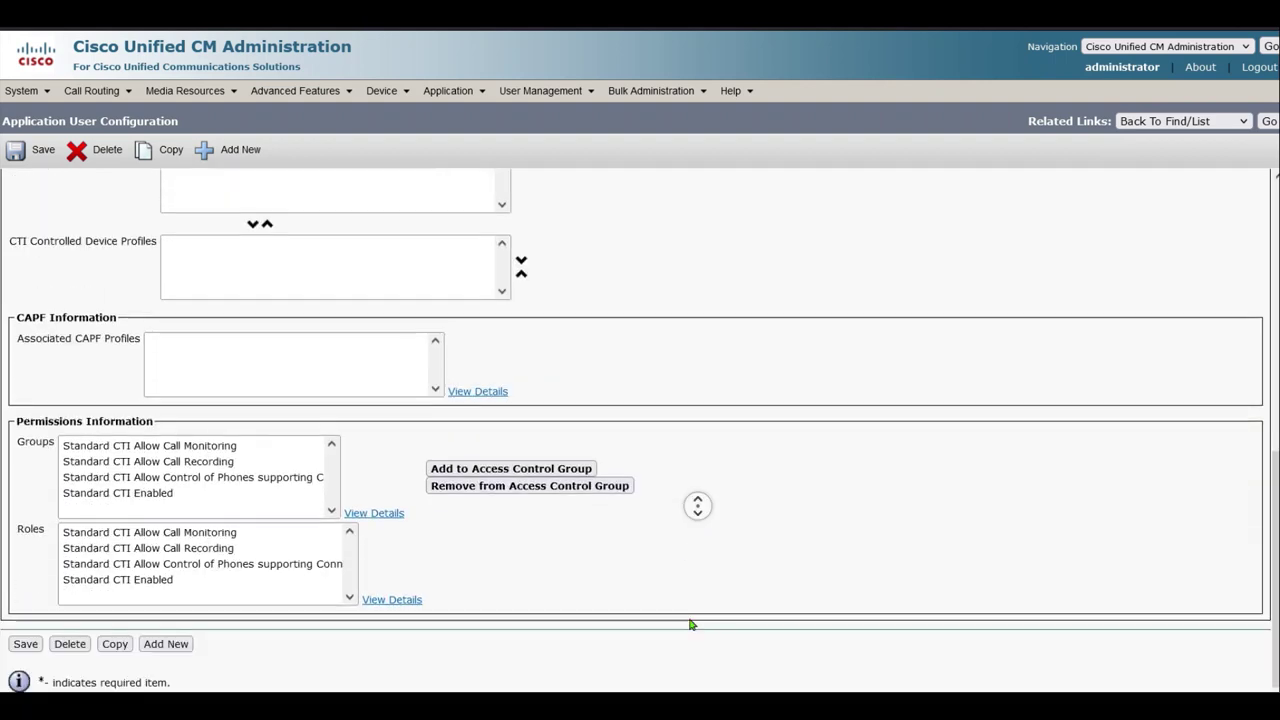
pyautogui.click(524, 479)
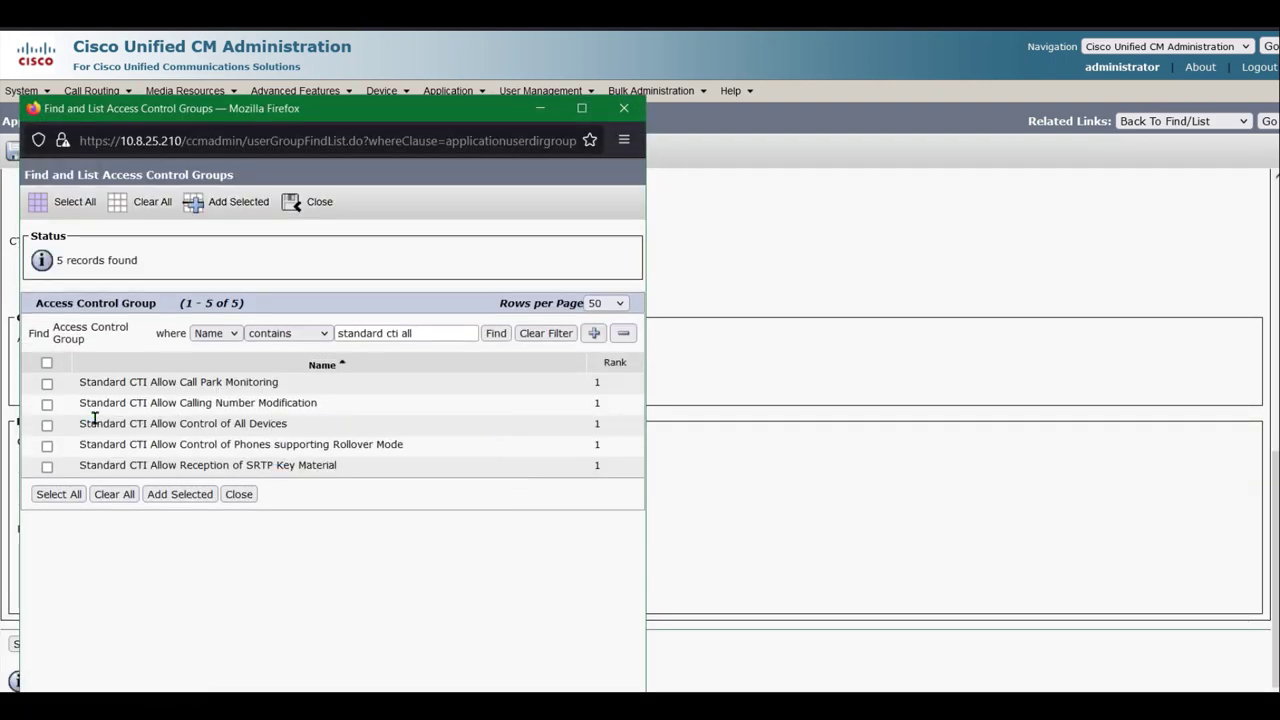
pyautogui.click(47, 425)
pyautogui.click(180, 494)
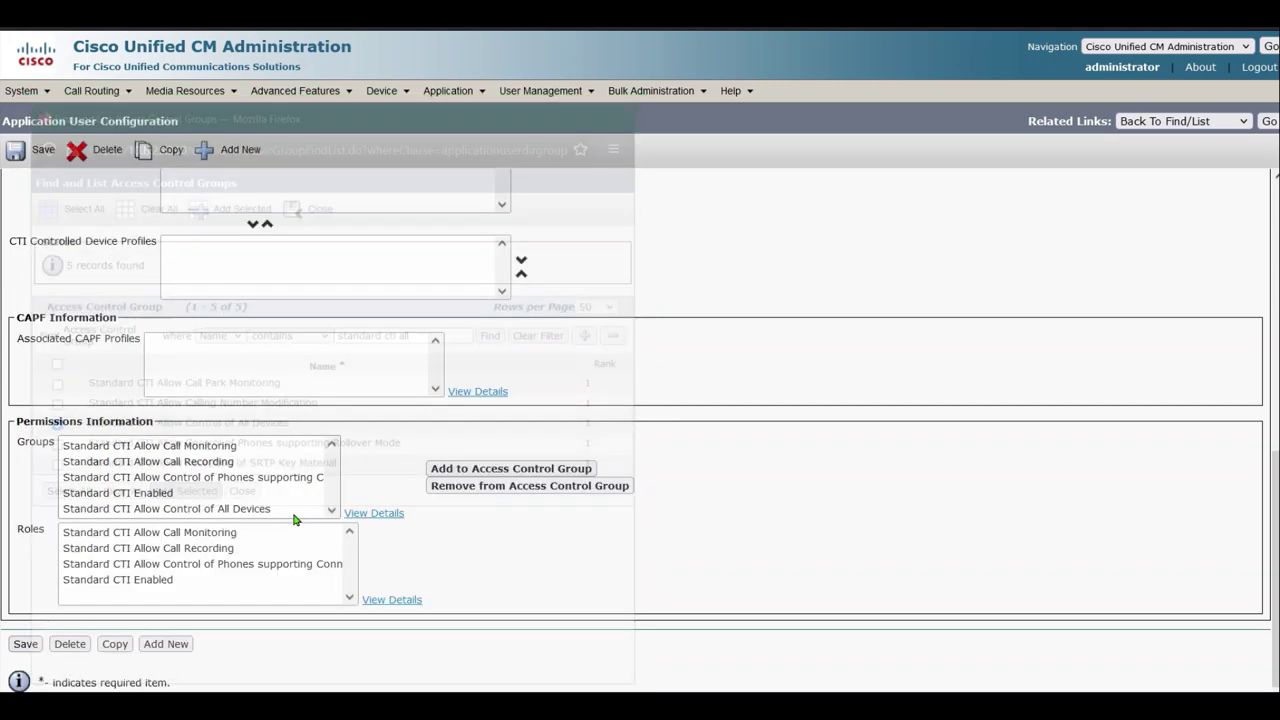
pyautogui.click(26, 646)
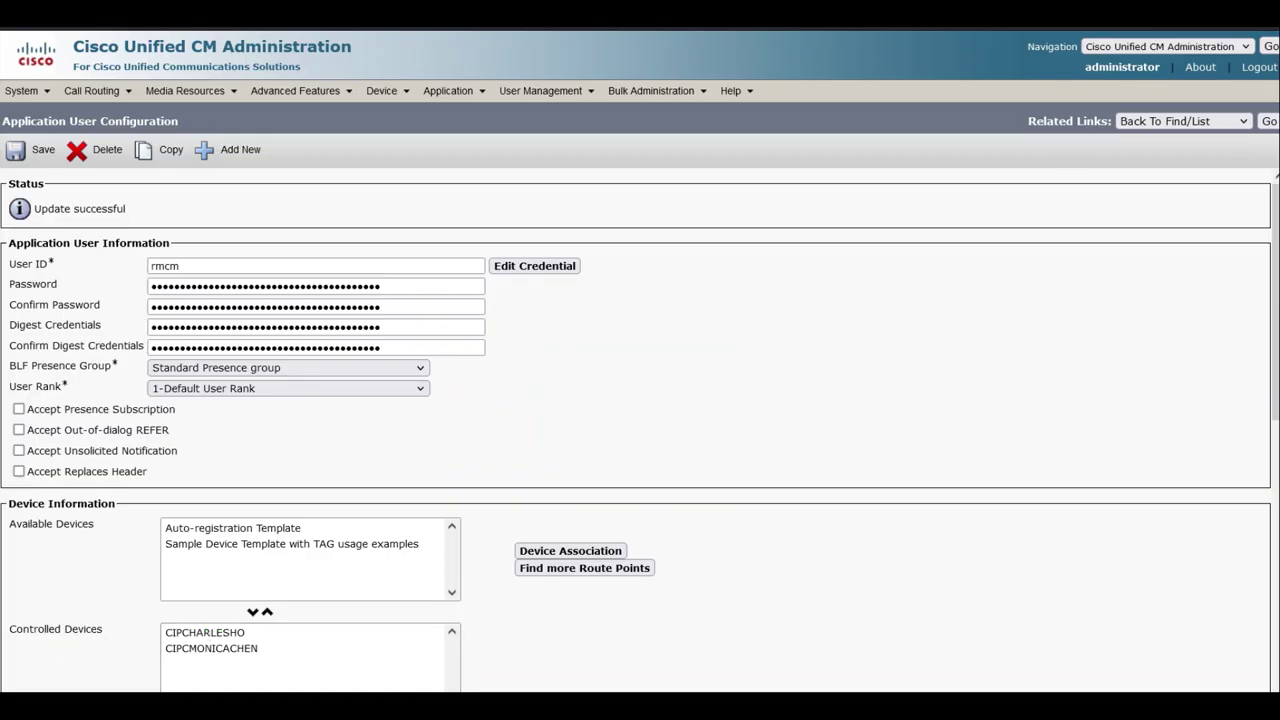
# Go to Subsystems > RmCm > Resources to list both agents on team Default
pyautogui.click(1268, 121)
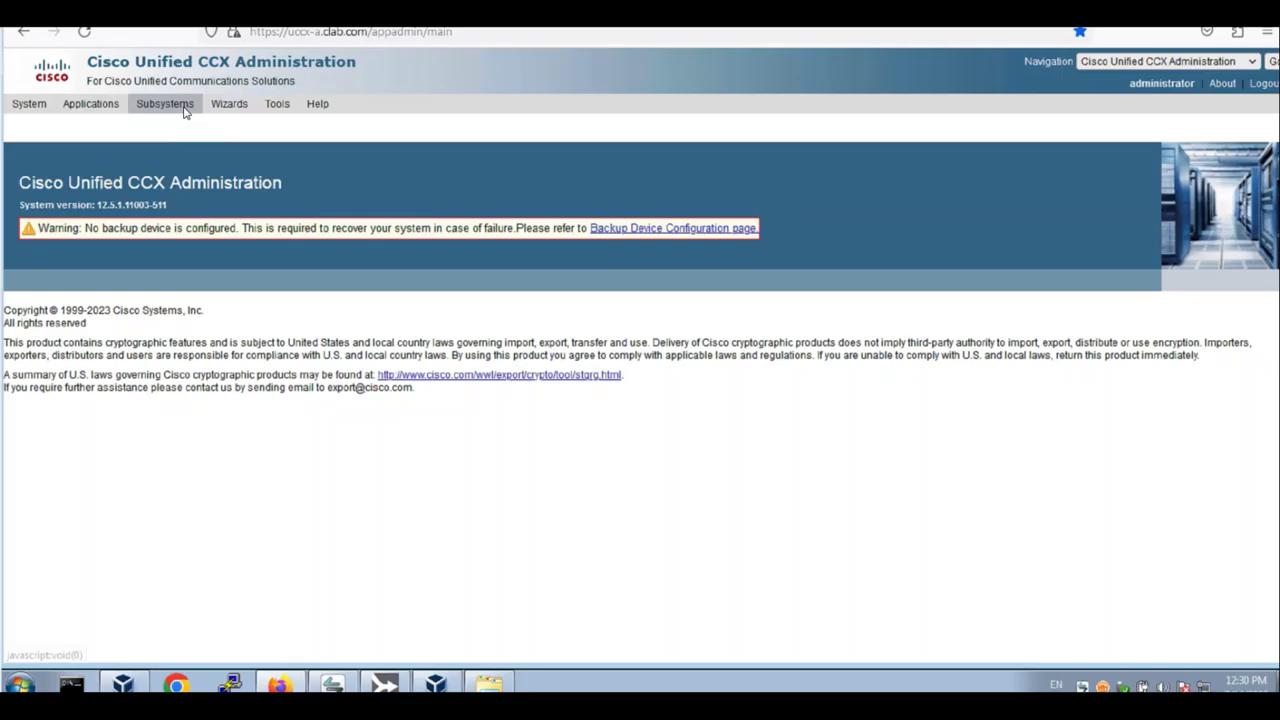
pyautogui.moveTo(185, 106)
pyautogui.moveTo(242, 151)
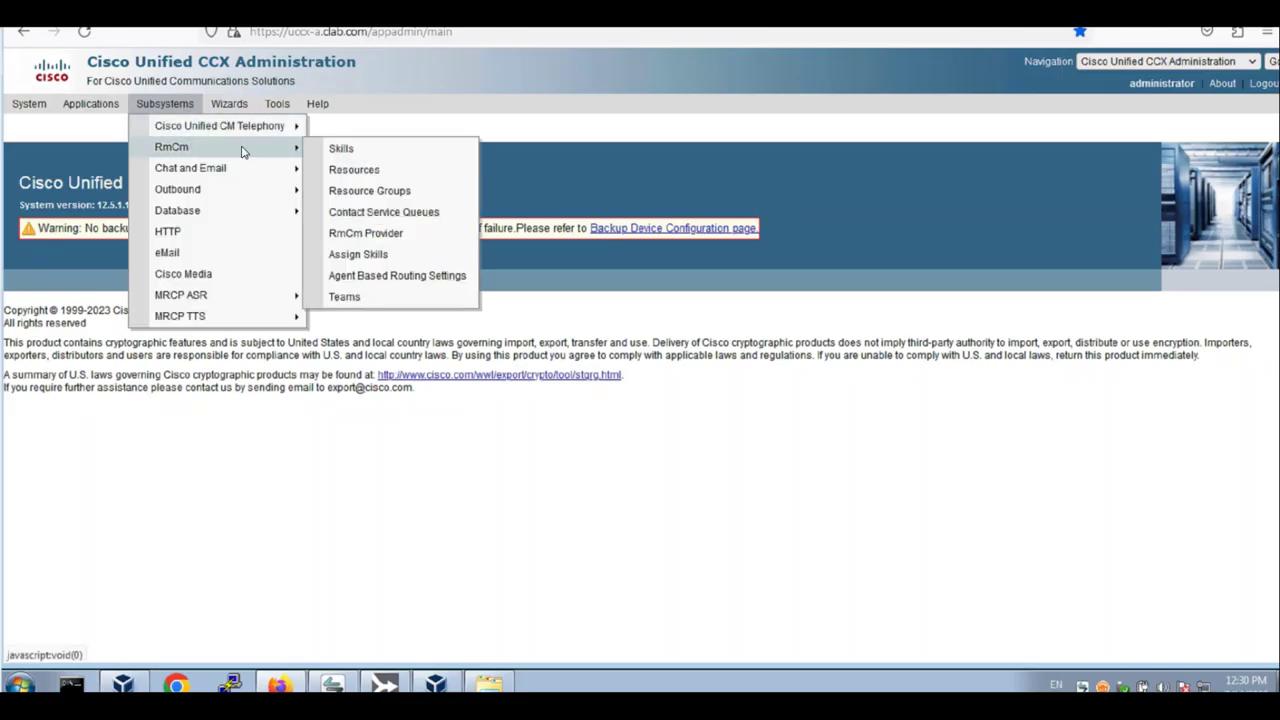
pyautogui.click(399, 178)
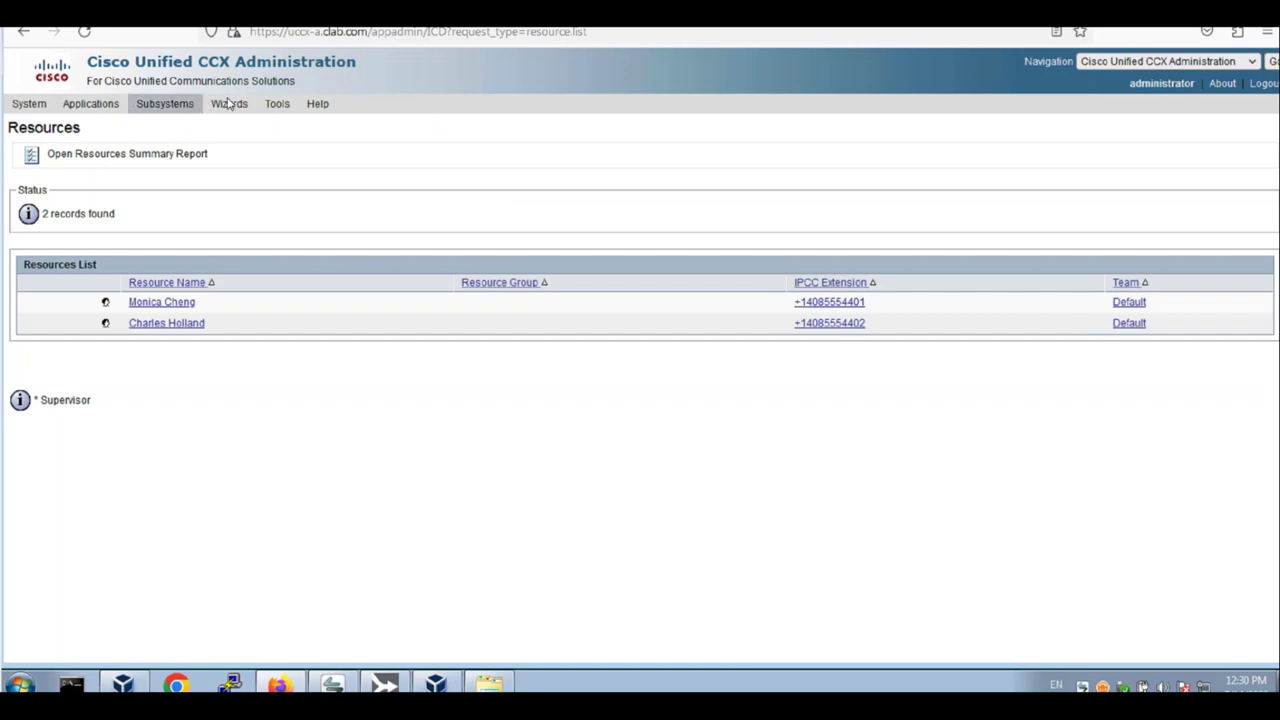
# In RmCm Skills, add and save US-Skill, then add and save HK-Skill
pyautogui.moveTo(168, 110)
pyautogui.moveTo(175, 148)
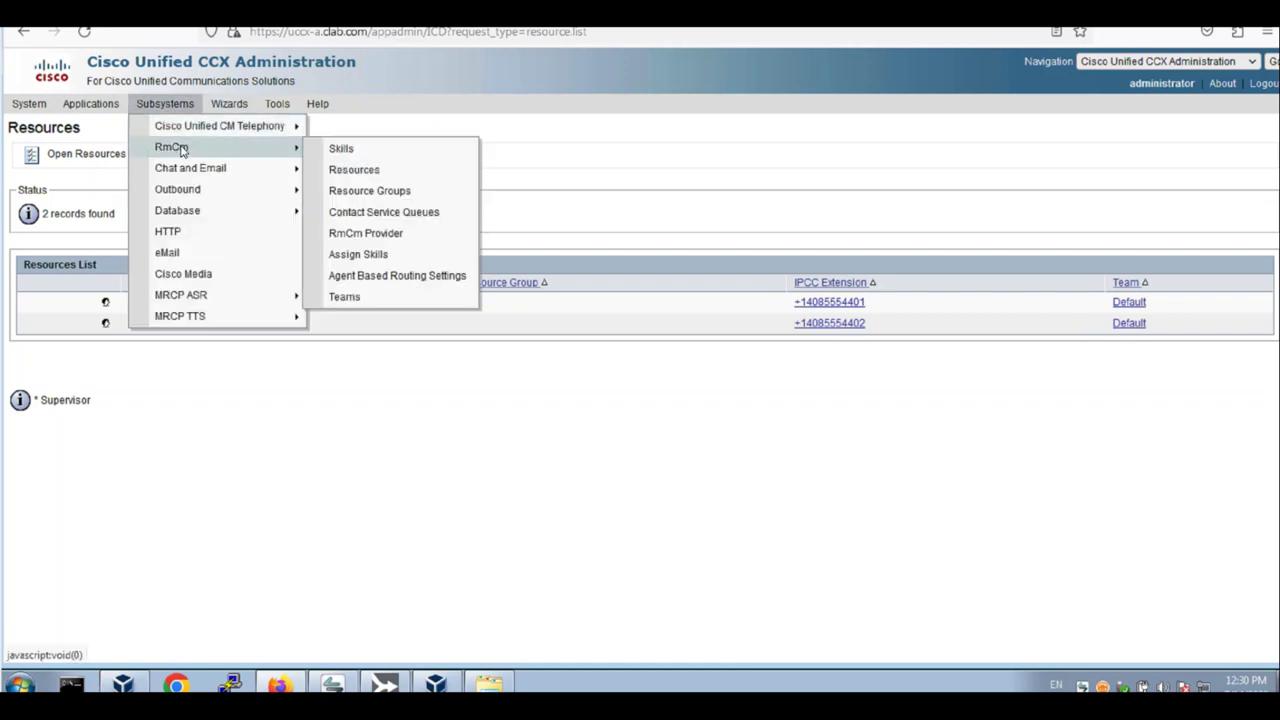
pyautogui.click(348, 152)
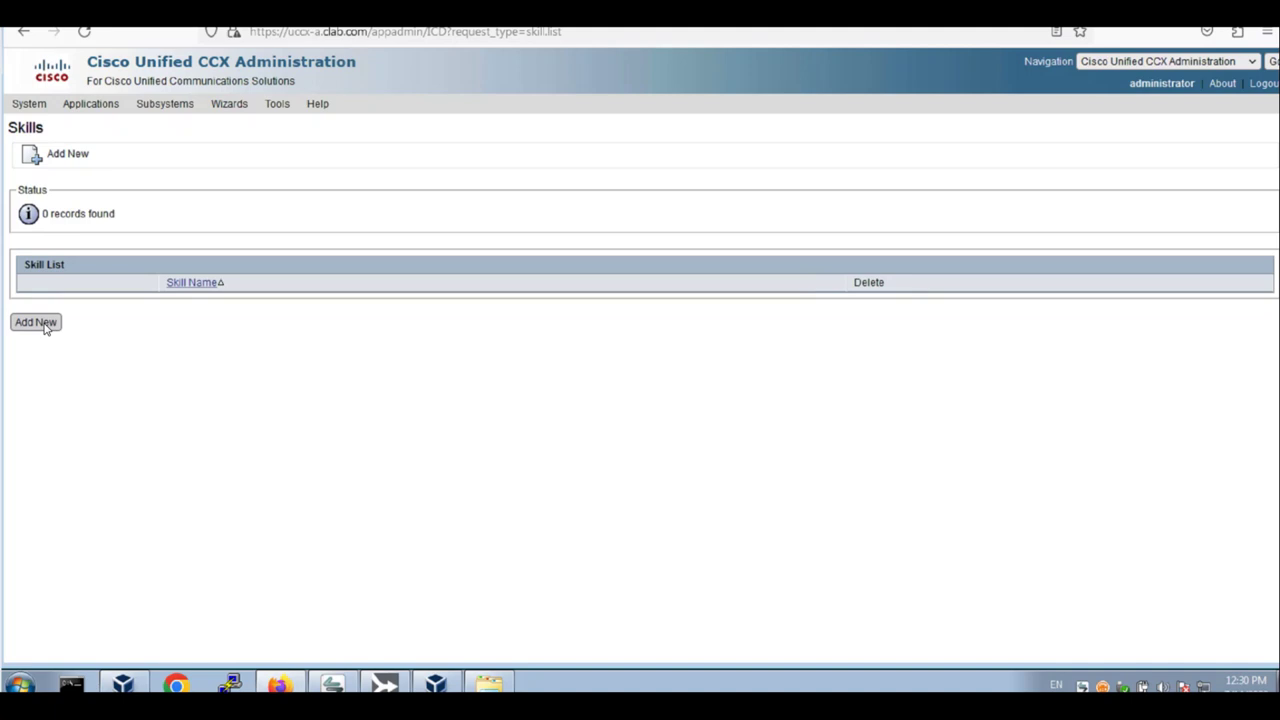
pyautogui.click(36, 322)
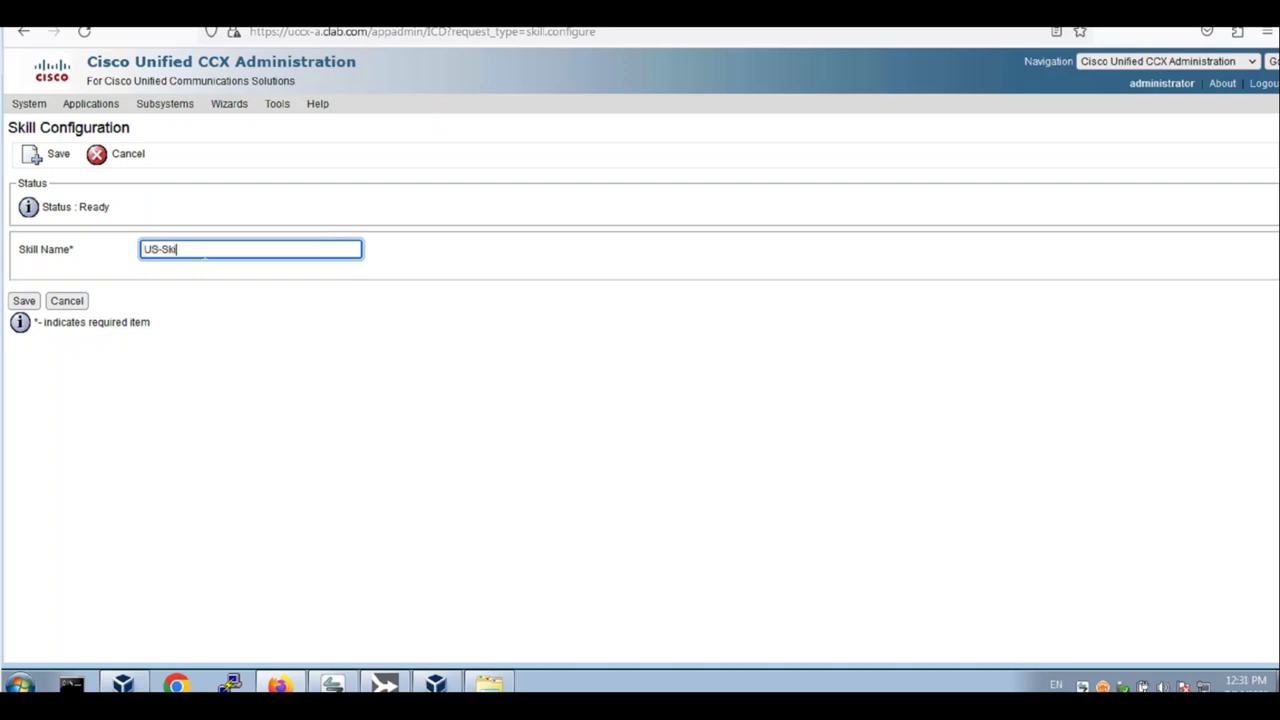
pyautogui.click(24, 300)
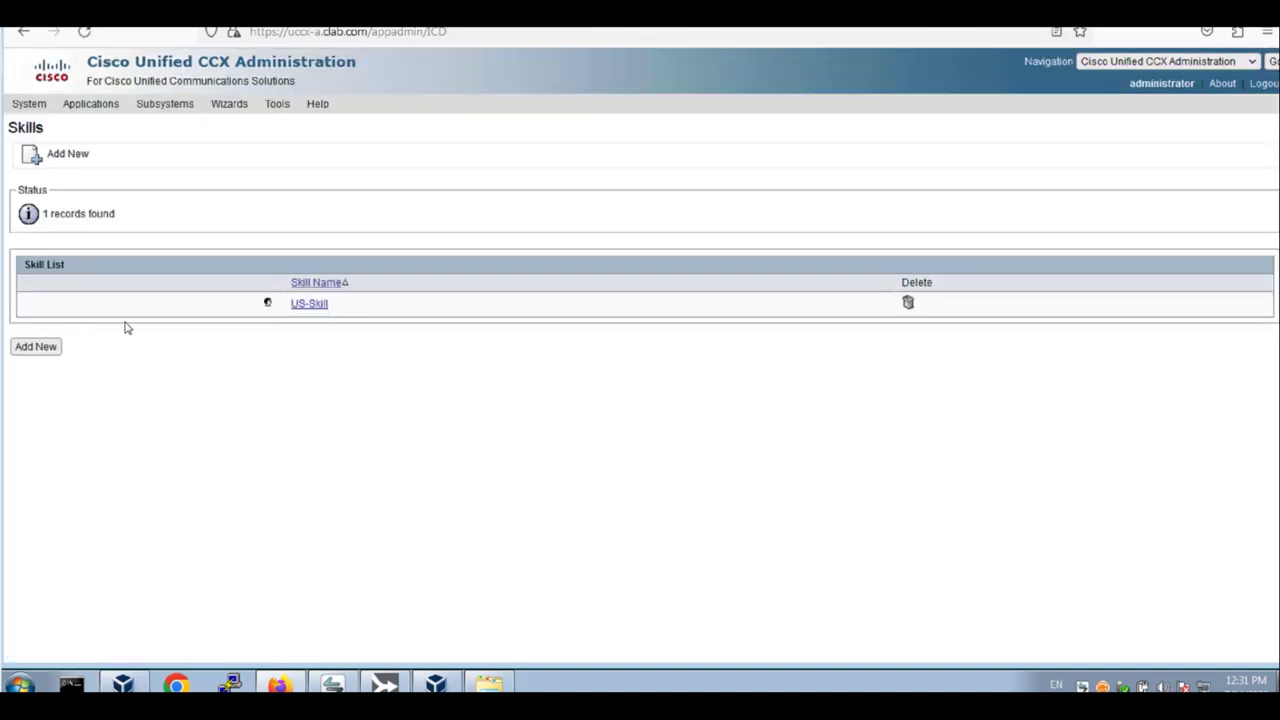
pyautogui.click(58, 349)
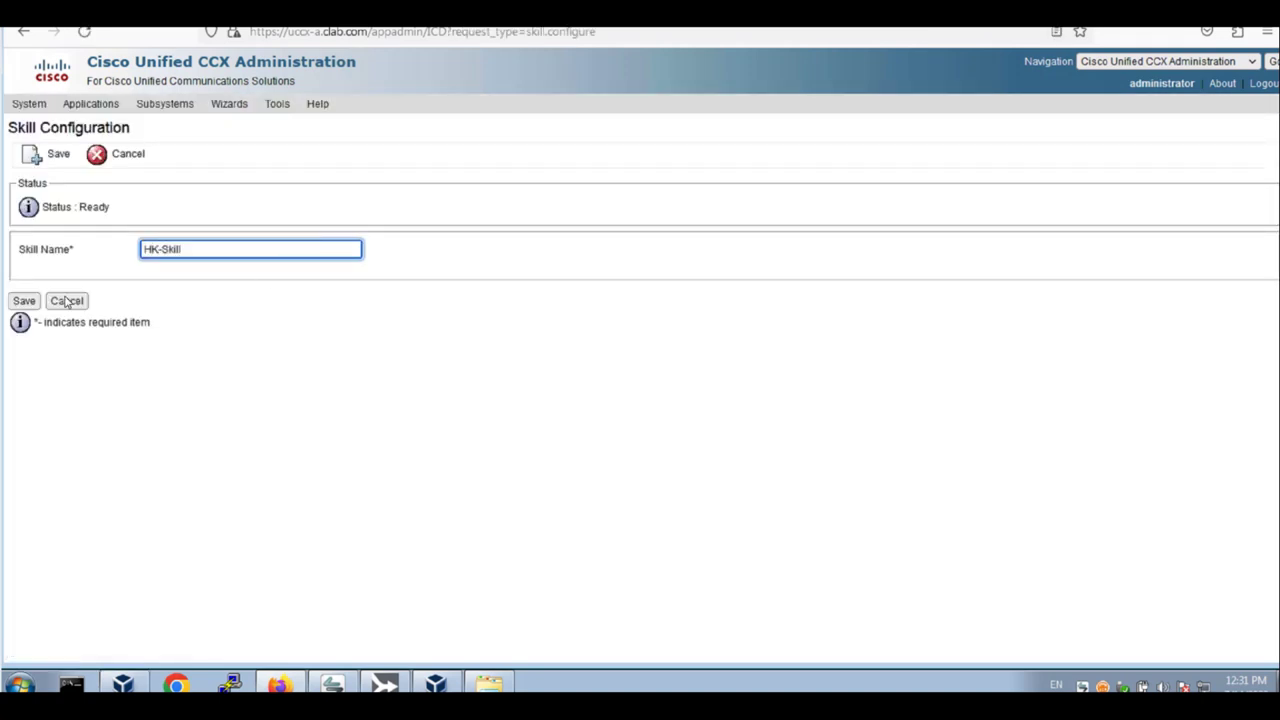
pyautogui.click(24, 301)
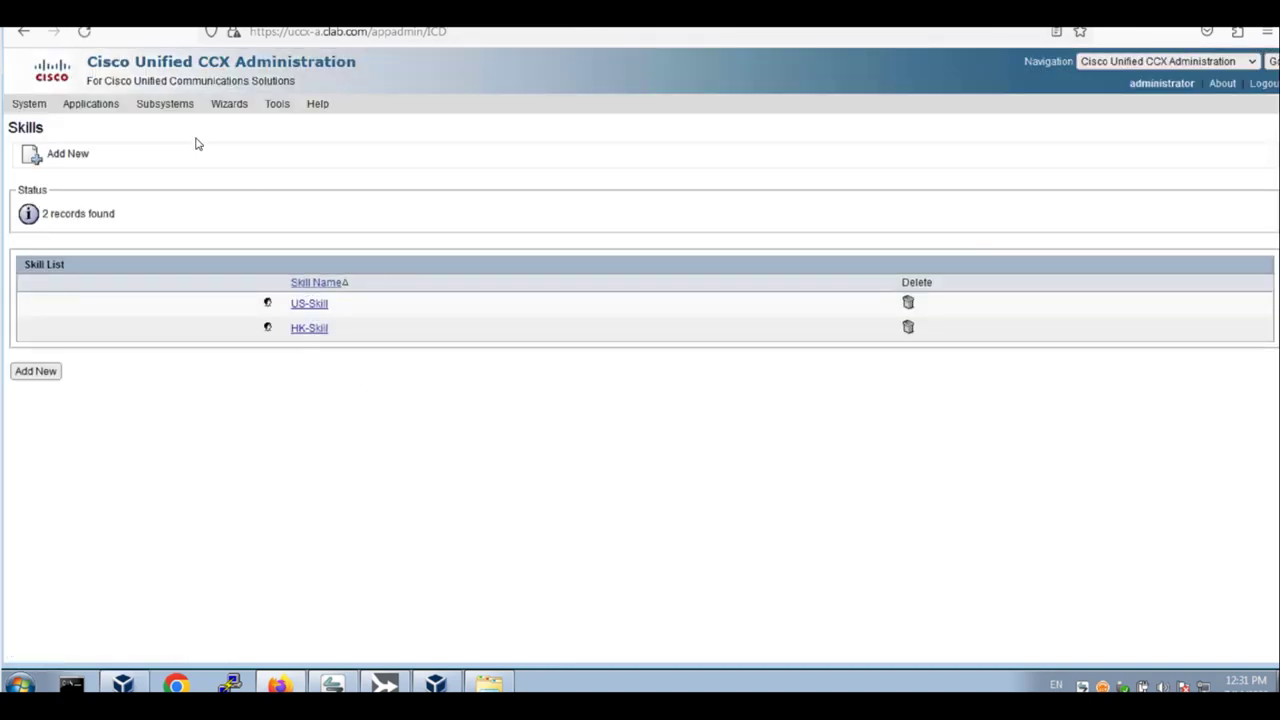
# In RmCm Resource Groups, add US-RG, then add and save HK-RG
pyautogui.moveTo(174, 112)
pyautogui.moveTo(190, 148)
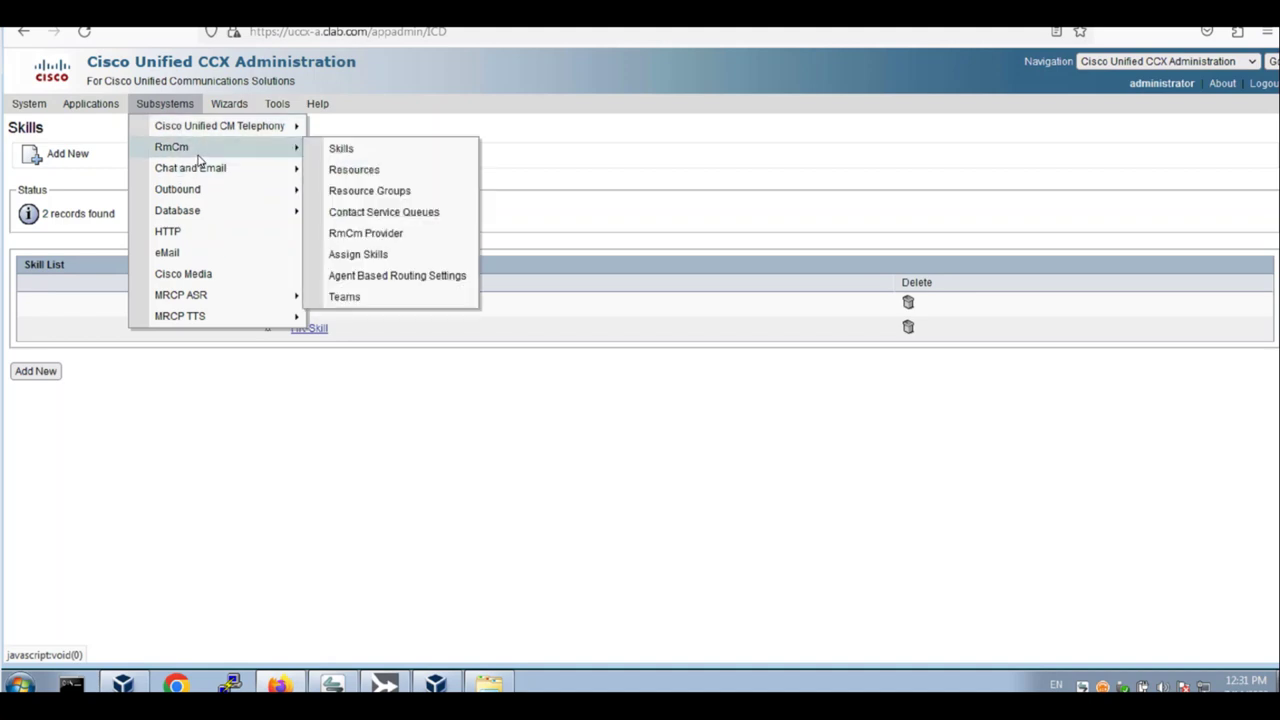
pyautogui.click(388, 197)
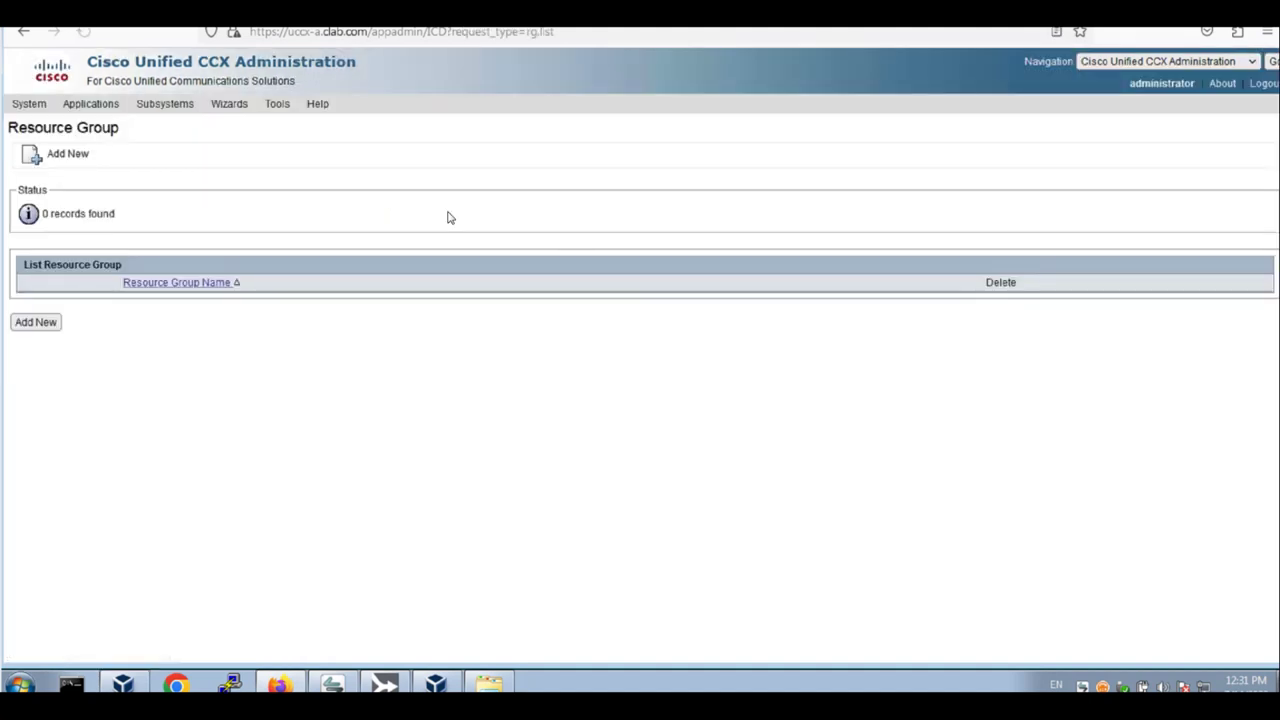
pyautogui.click(35, 324)
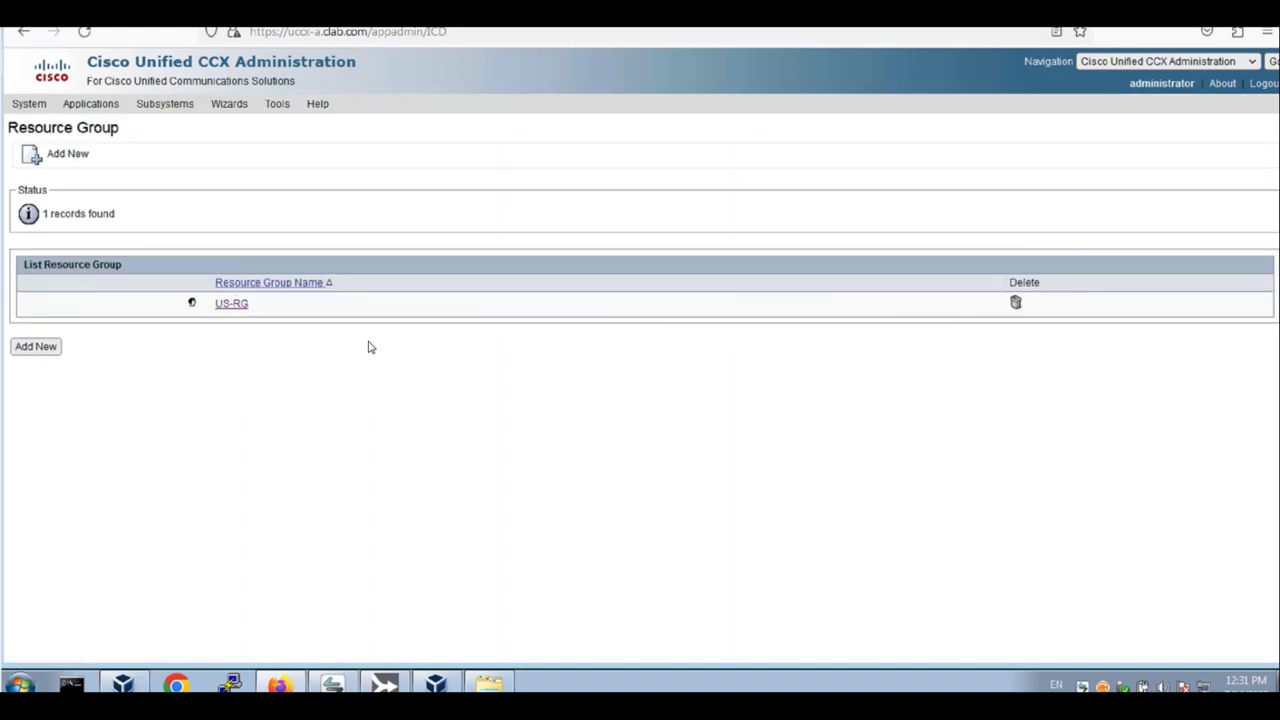
pyautogui.click(38, 349)
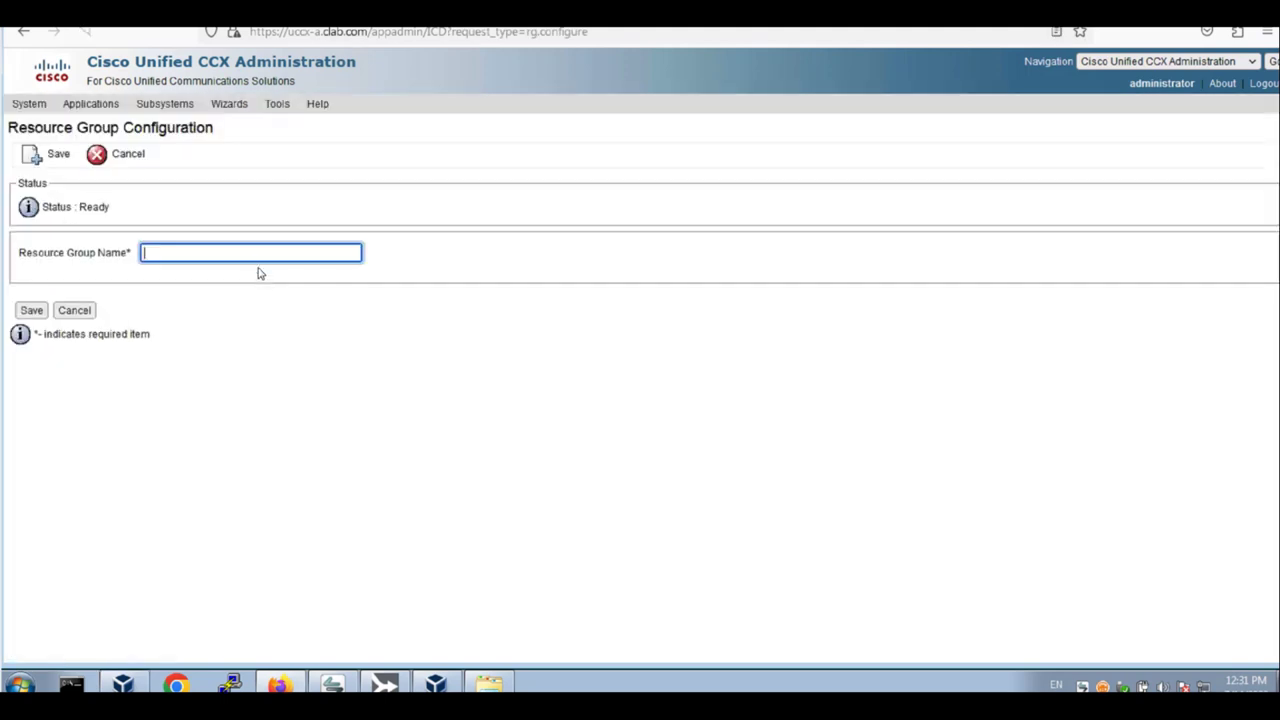
pyautogui.click(256, 263)
pyautogui.write('HK-URG')
pyautogui.click(31, 316)
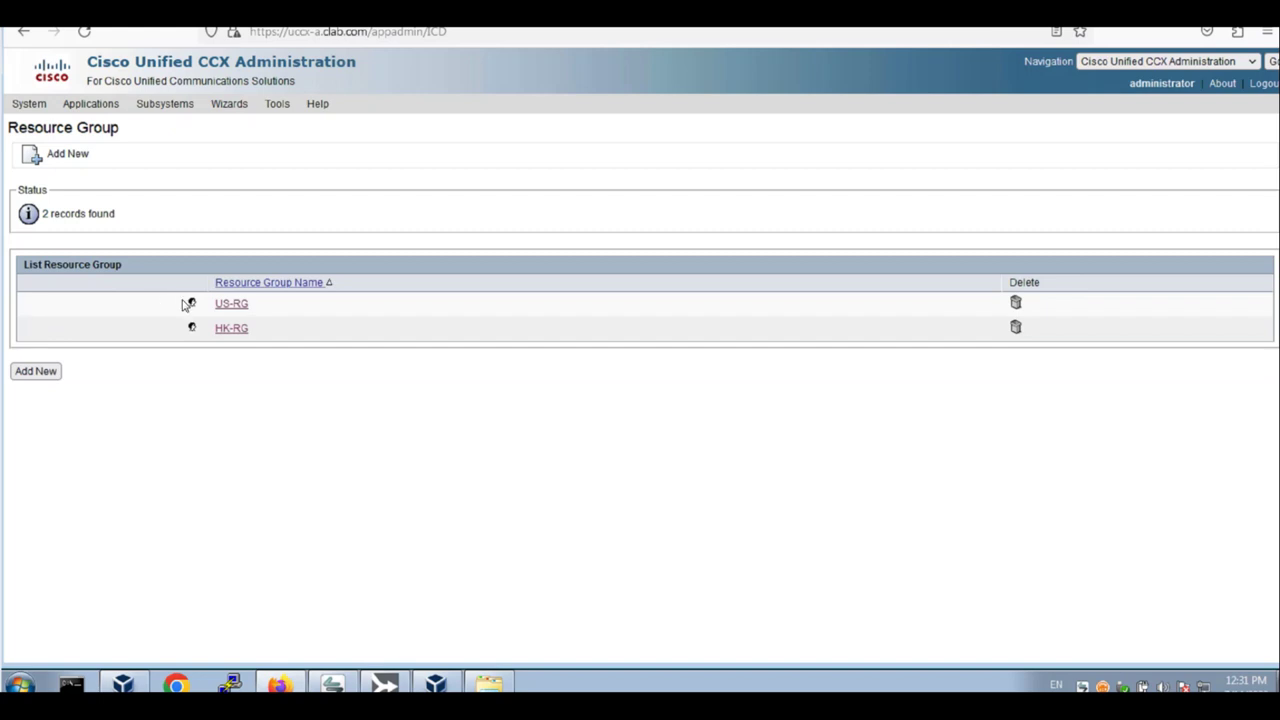
# Reopen US-RG and save it again, dismissing the nothing-changed alert
pyautogui.click(241, 305)
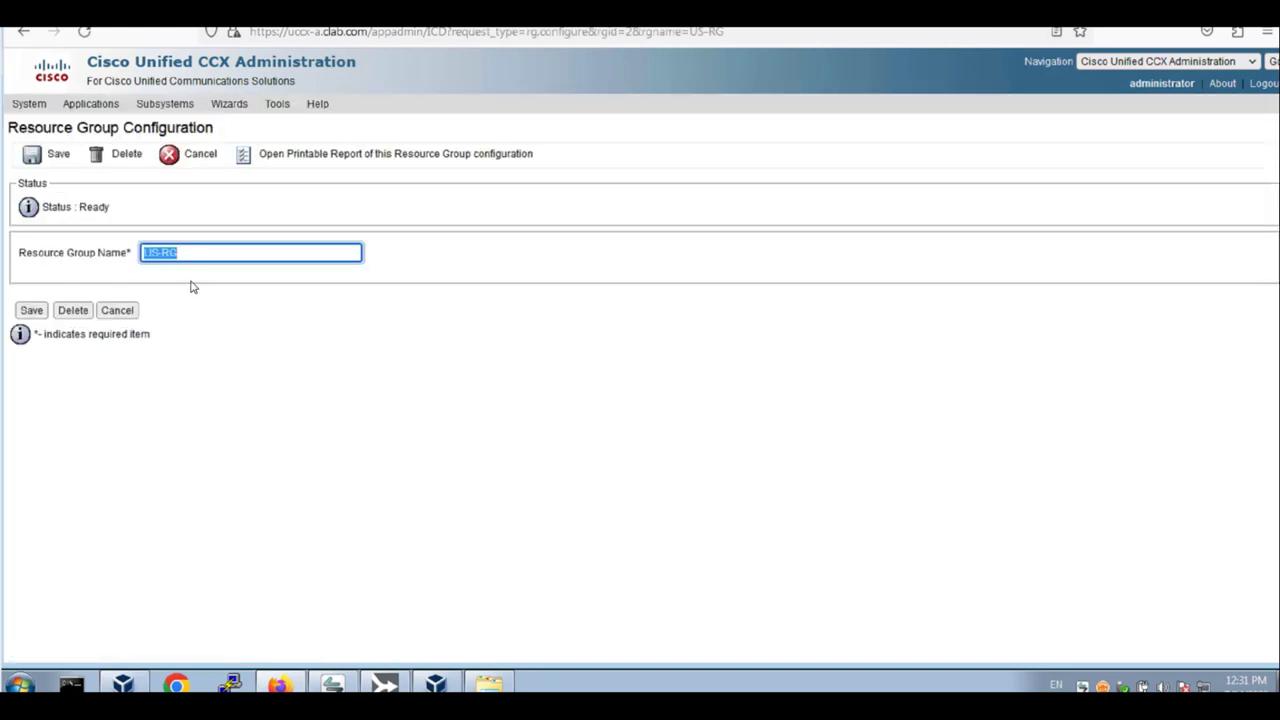
pyautogui.click(31, 311)
pyautogui.click(783, 384)
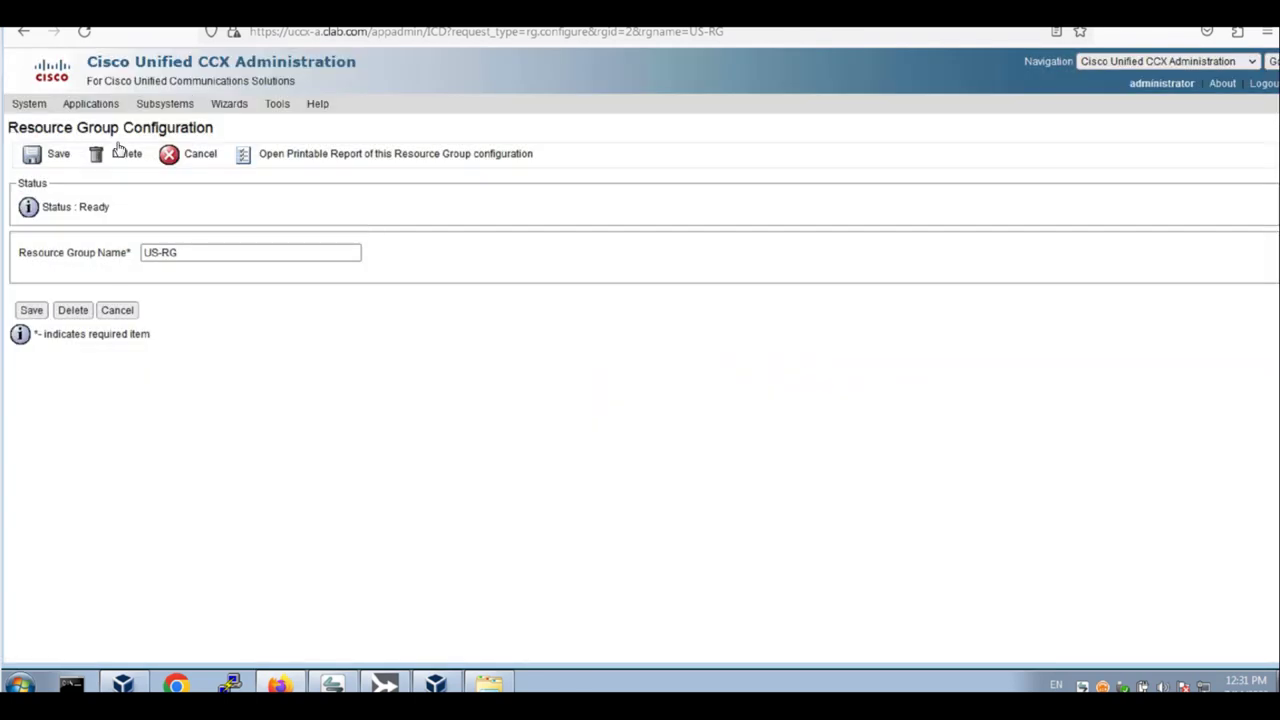
# Put the first agent in US-RG on team Default with US-Skill at level 5
pyautogui.moveTo(165, 103)
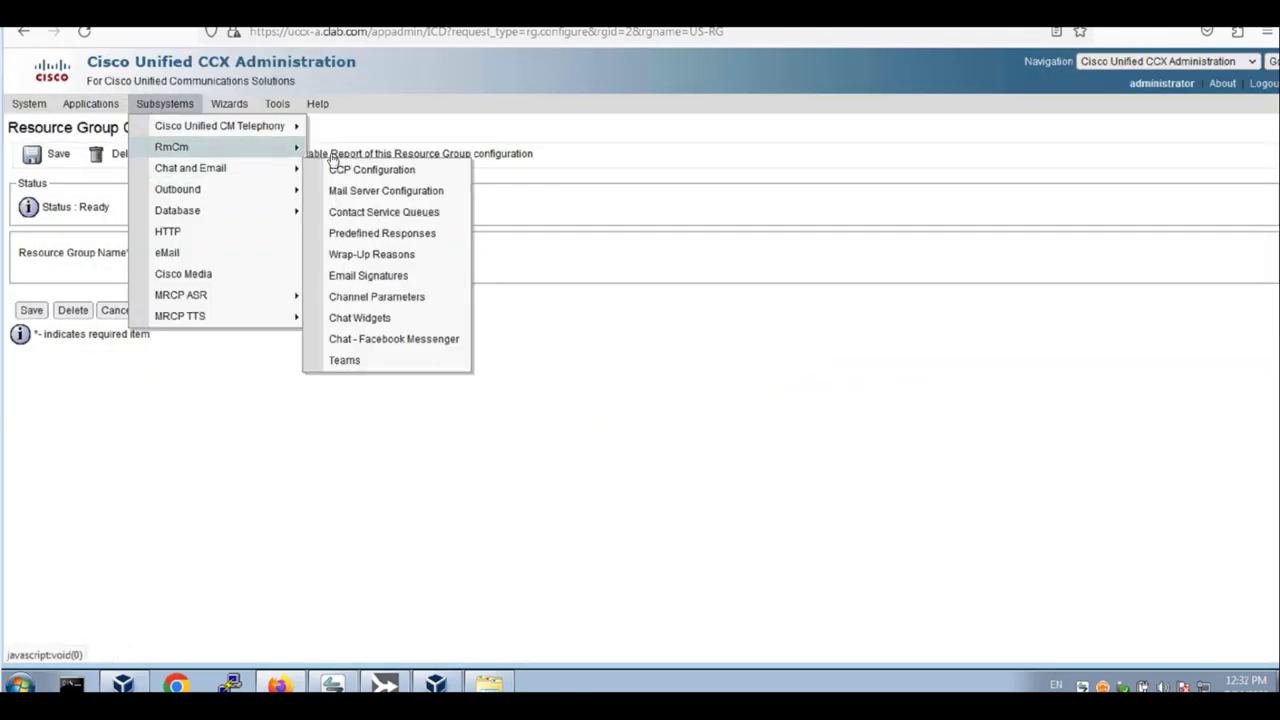
pyautogui.moveTo(271, 147)
pyautogui.click(390, 170)
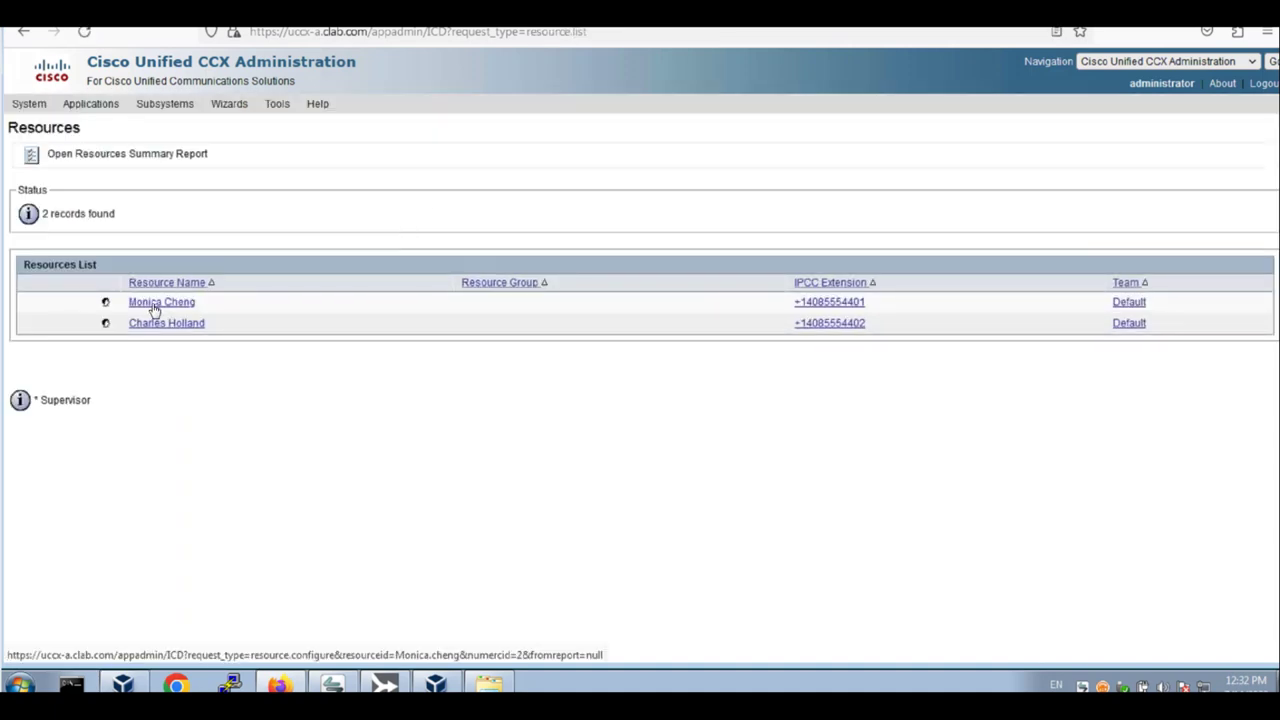
pyautogui.click(155, 325)
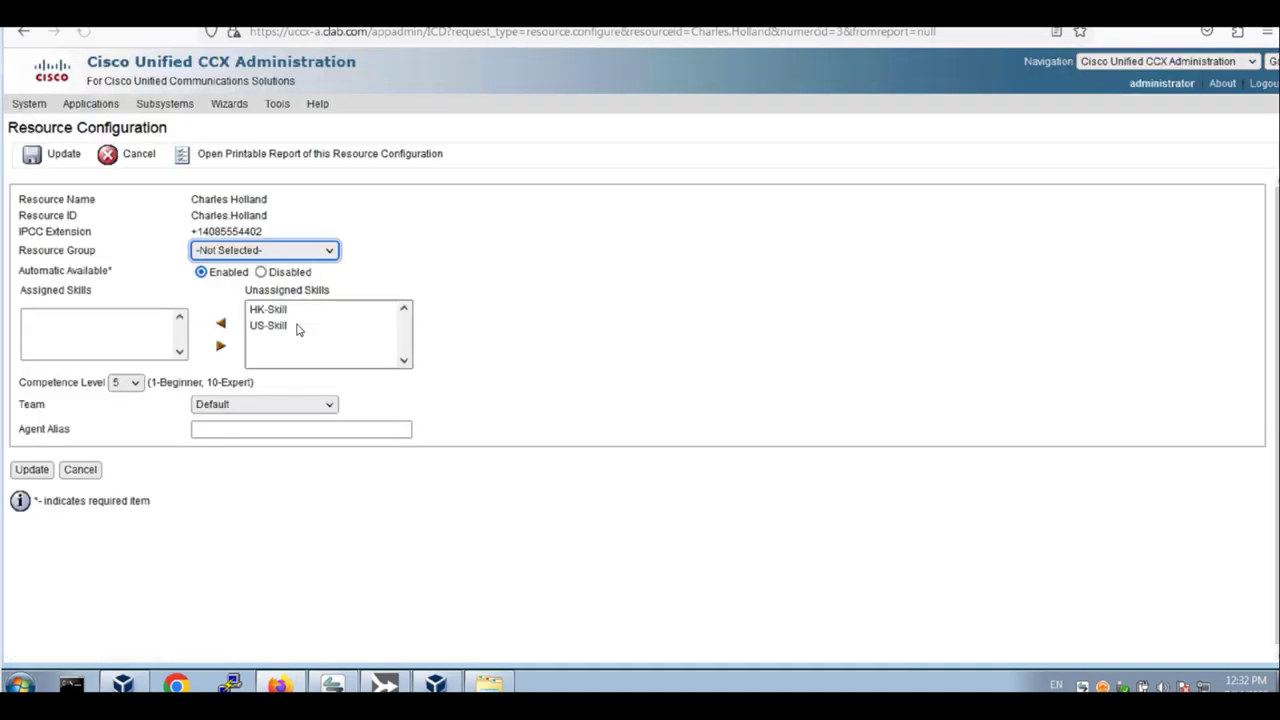
pyautogui.click(262, 251)
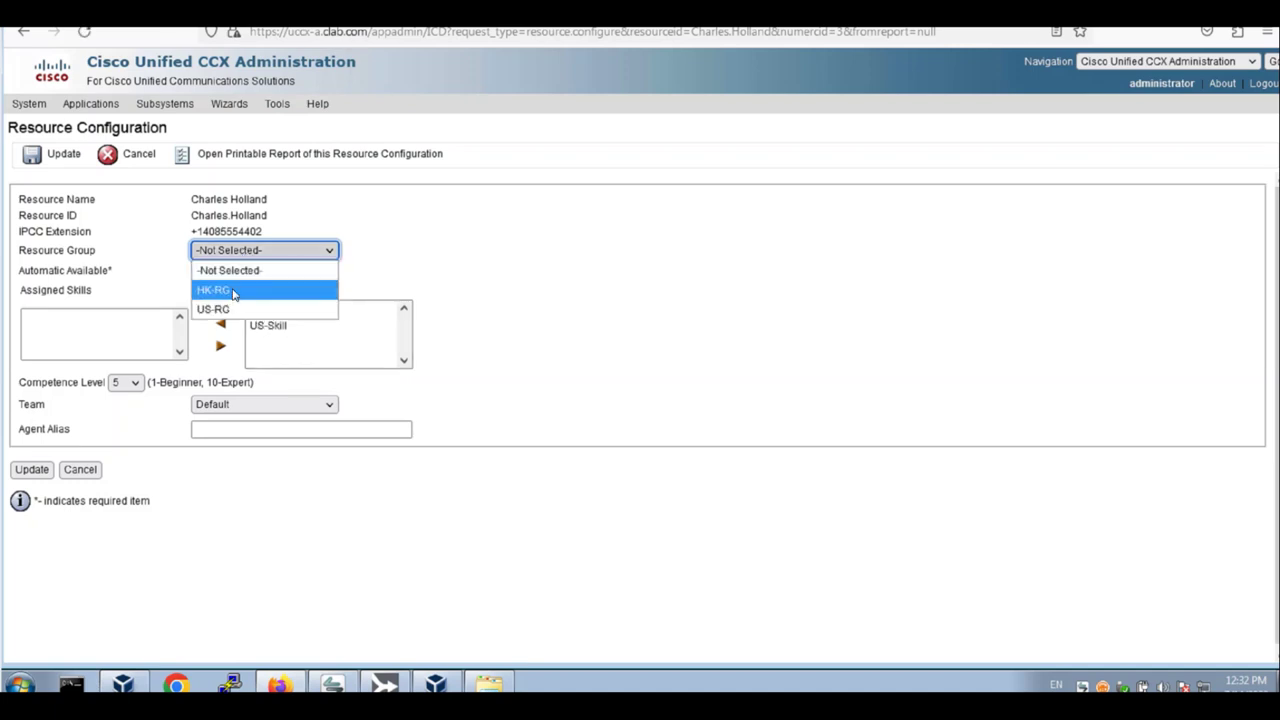
pyautogui.press('Escape')
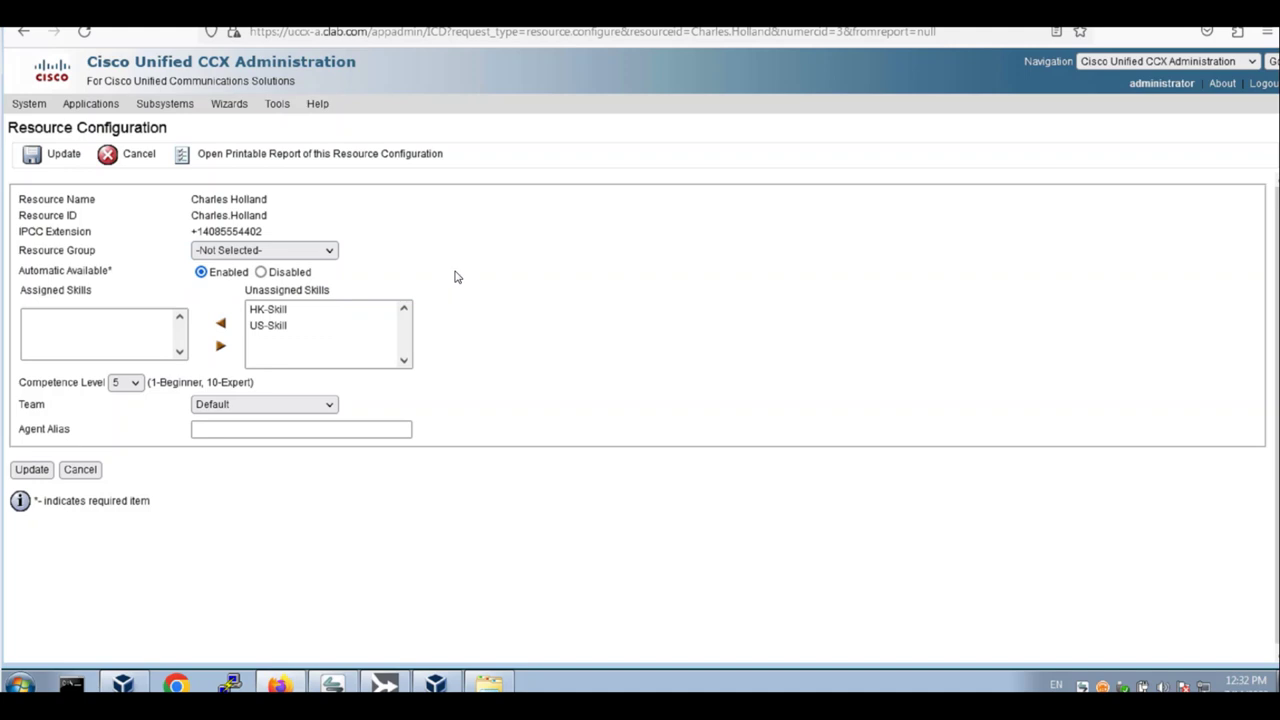
pyautogui.click(280, 326)
pyautogui.click(221, 324)
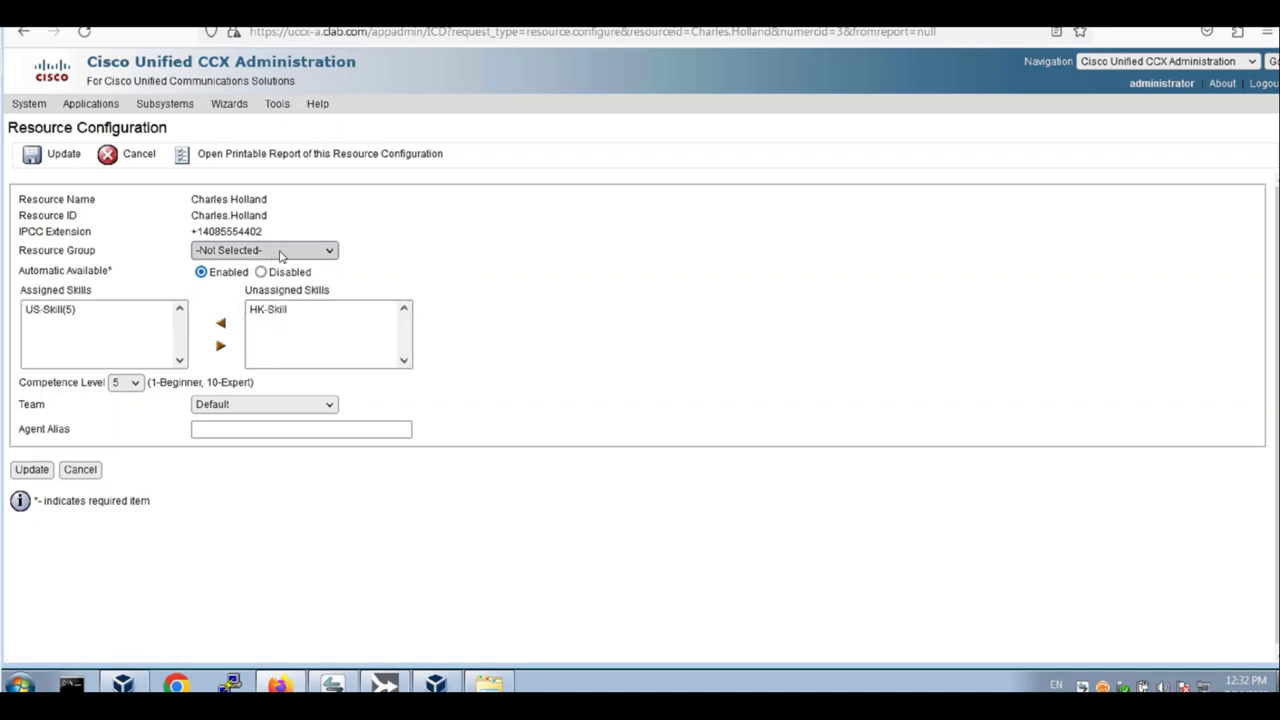
pyautogui.click(280, 252)
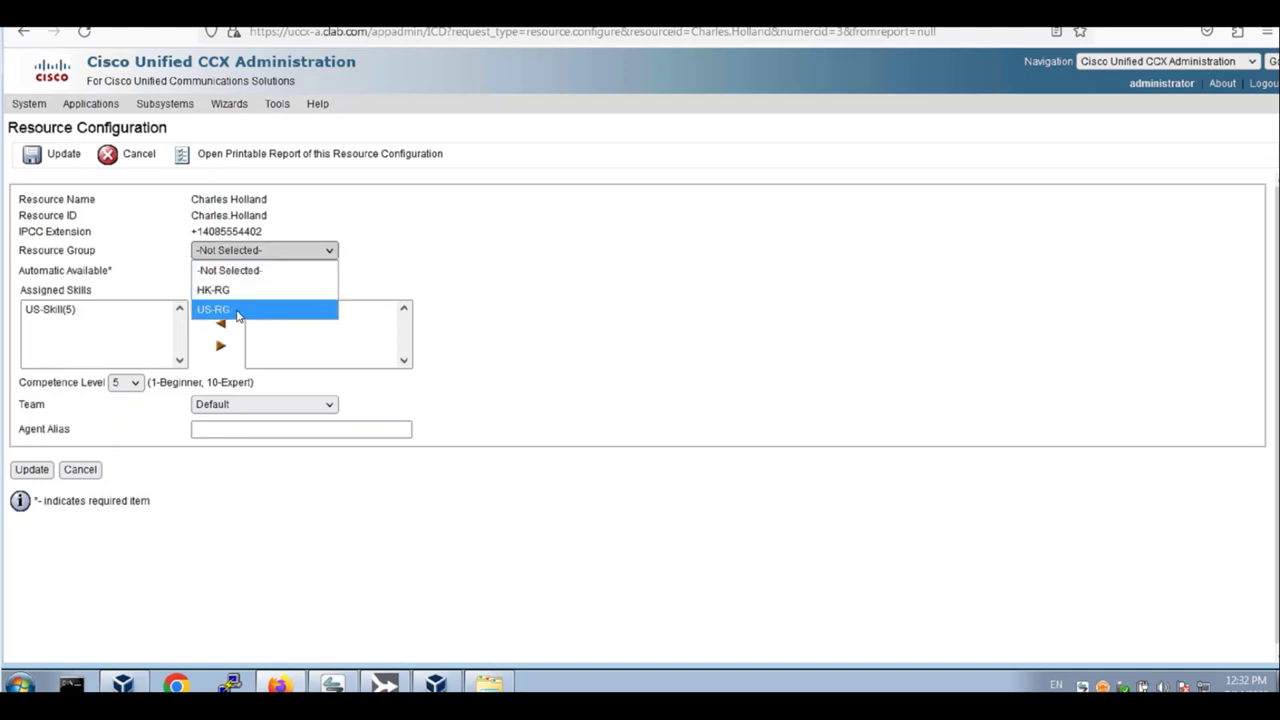
pyautogui.click(237, 316)
pyautogui.click(249, 406)
pyautogui.click(238, 421)
pyautogui.click(34, 472)
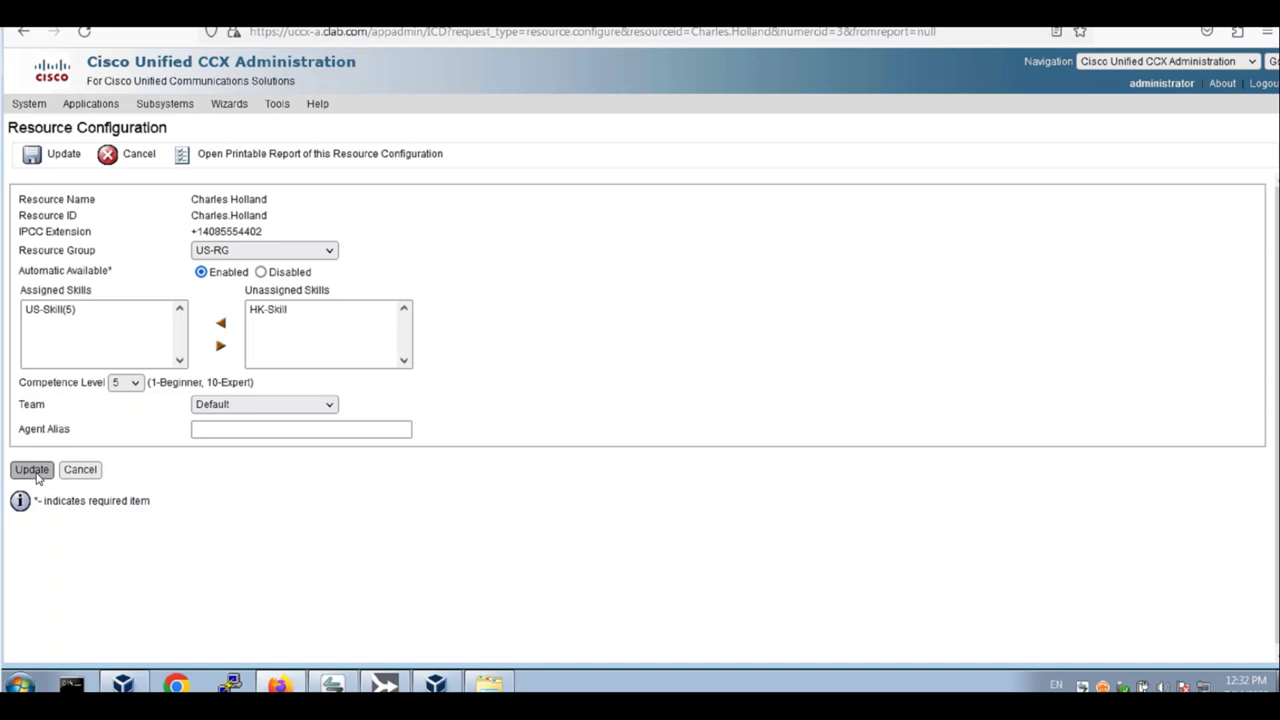
# Give the US-RG agent HK-Skill at competence level 1 and update
pyautogui.click(268, 311)
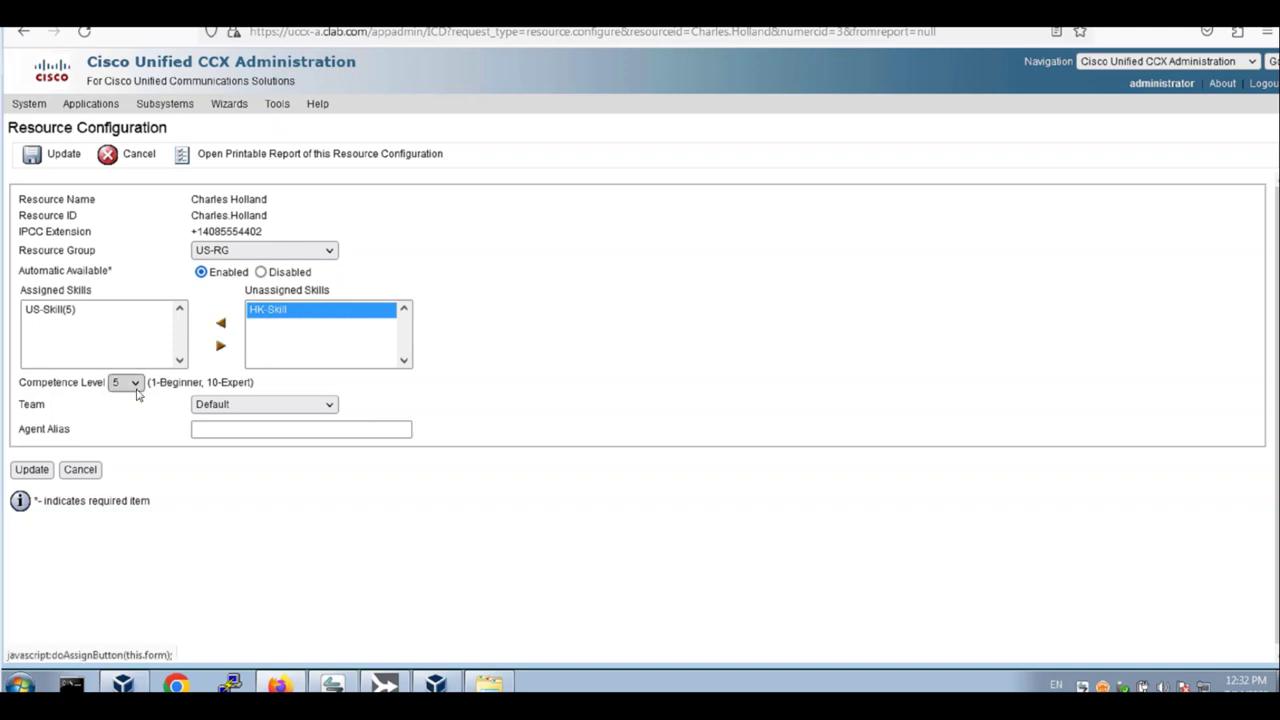
pyautogui.click(134, 384)
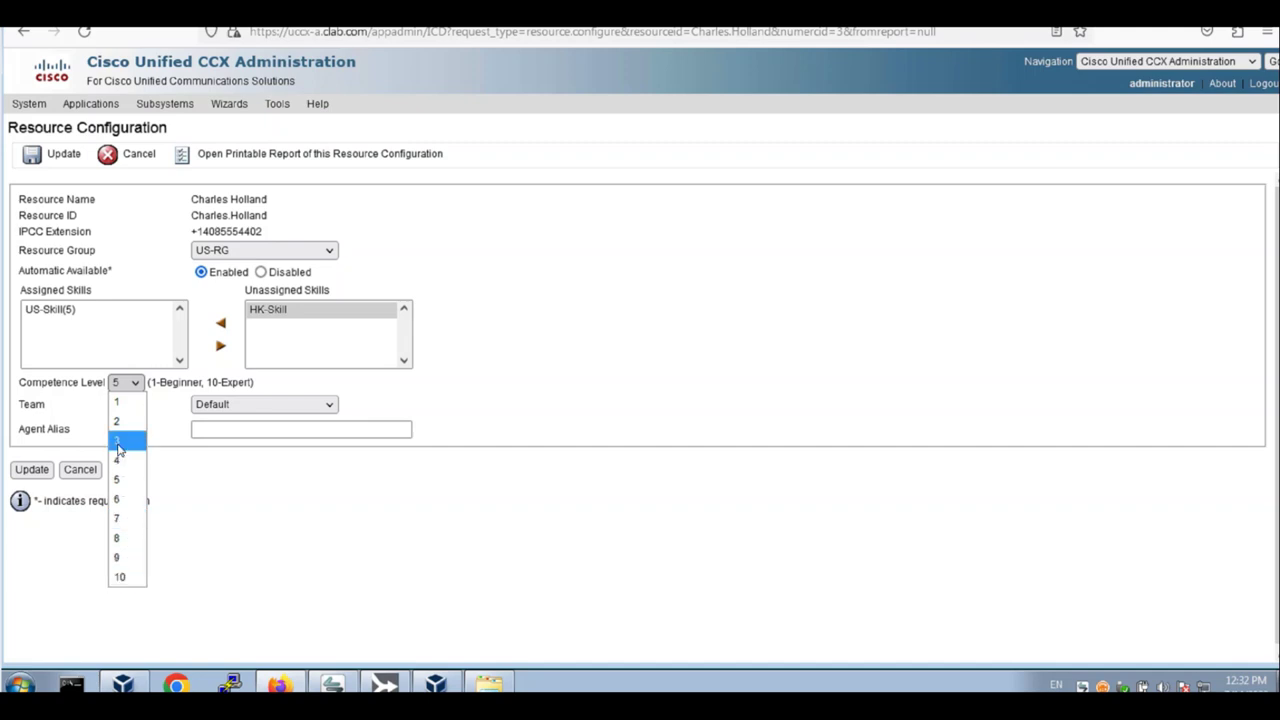
pyautogui.click(124, 404)
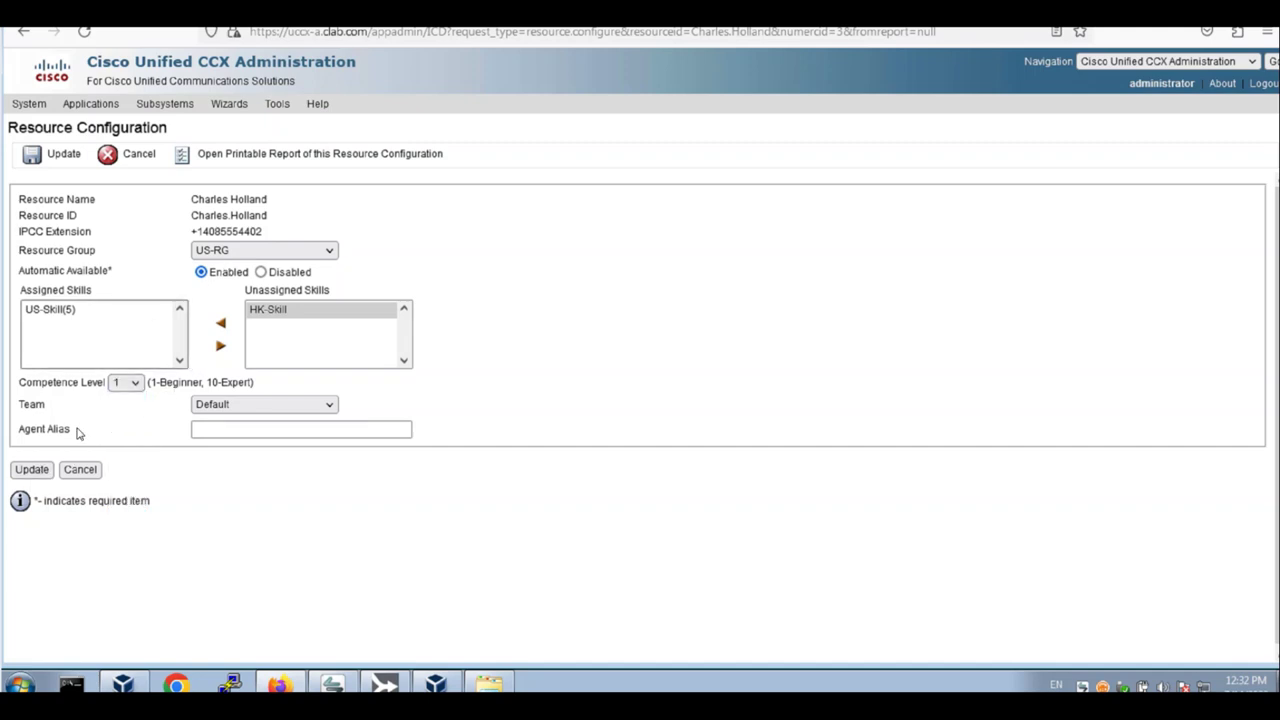
pyautogui.click(33, 472)
pyautogui.click(221, 323)
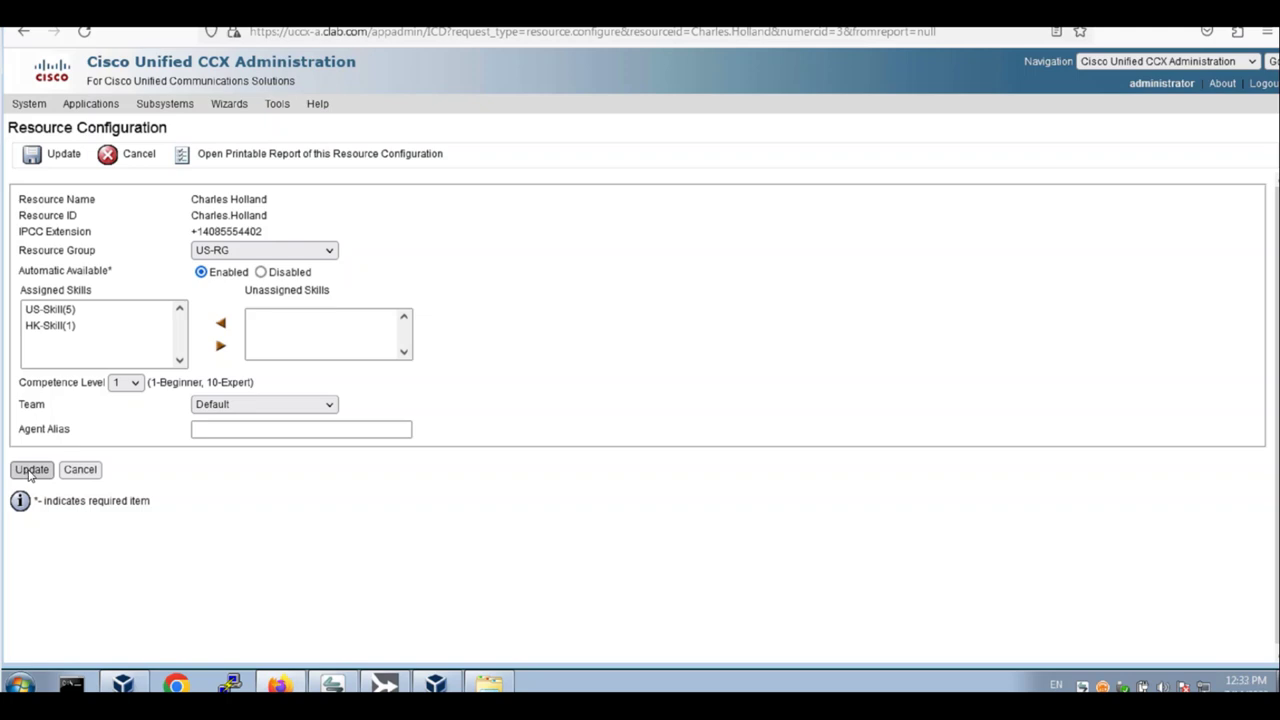
pyautogui.click(31, 470)
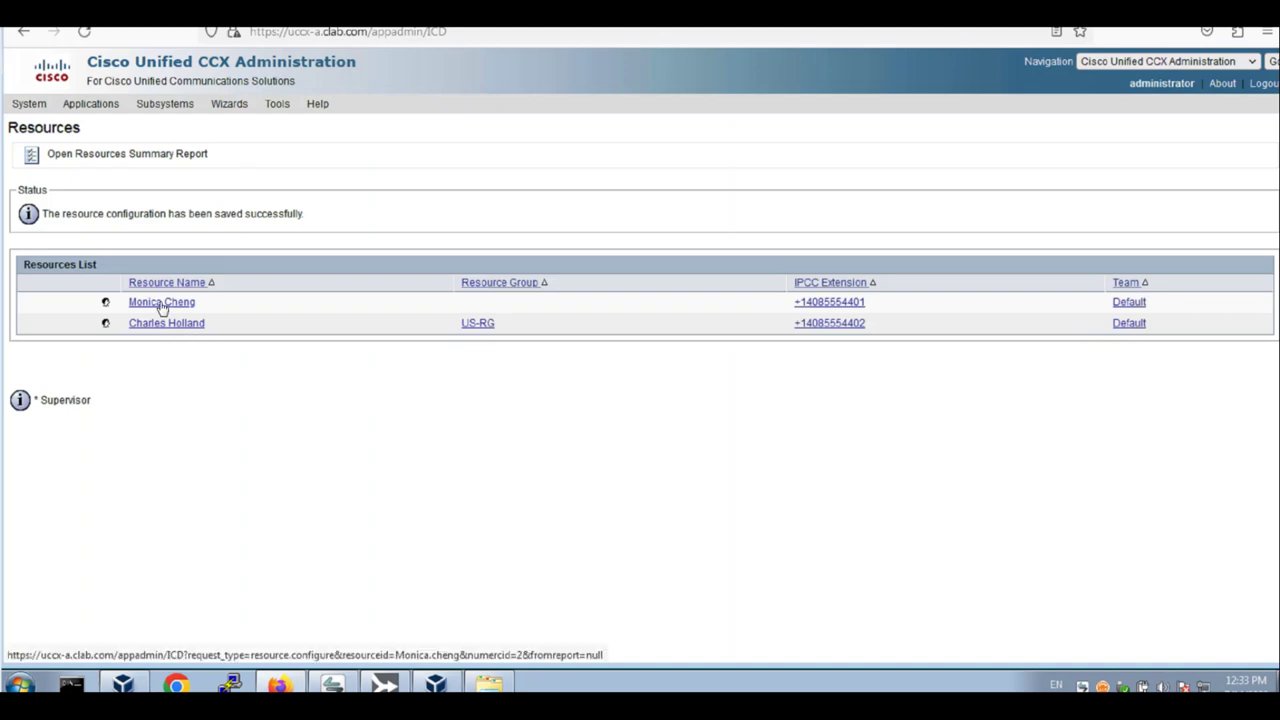
# Put the other agent in HK-RG with HK-Skill at level 5 and update
pyautogui.click(162, 303)
pyautogui.click(262, 250)
pyautogui.click(232, 292)
pyautogui.click(268, 307)
pyautogui.click(221, 323)
pyautogui.click(268, 310)
pyautogui.click(127, 382)
pyautogui.click(129, 403)
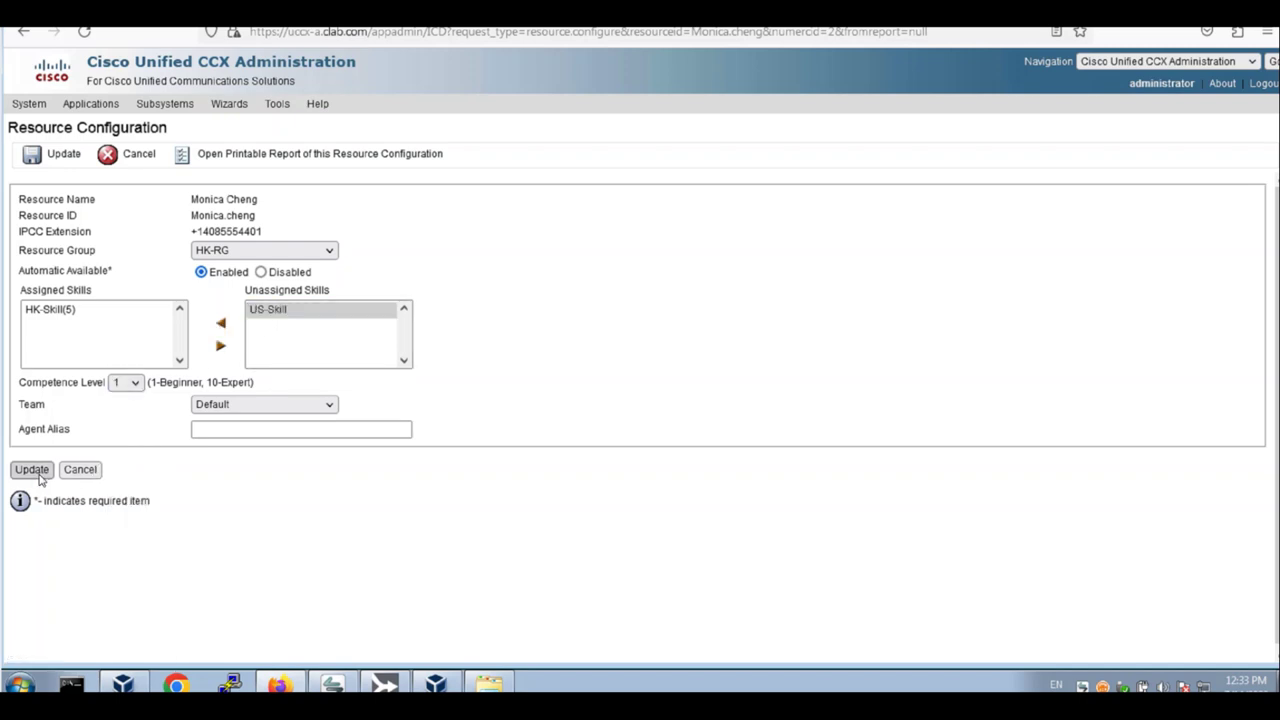
pyautogui.click(38, 476)
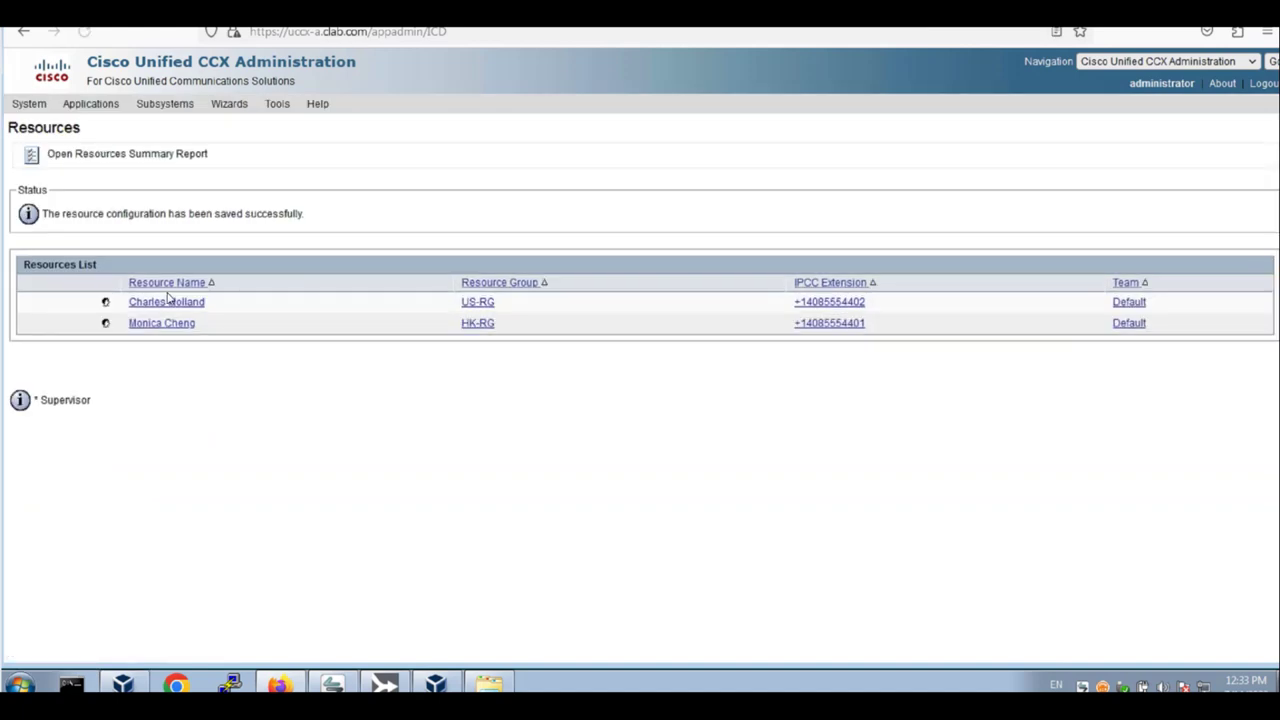
# Add US-Skill at competence level 1 to the HK-RG agent and update
pyautogui.click(205, 323)
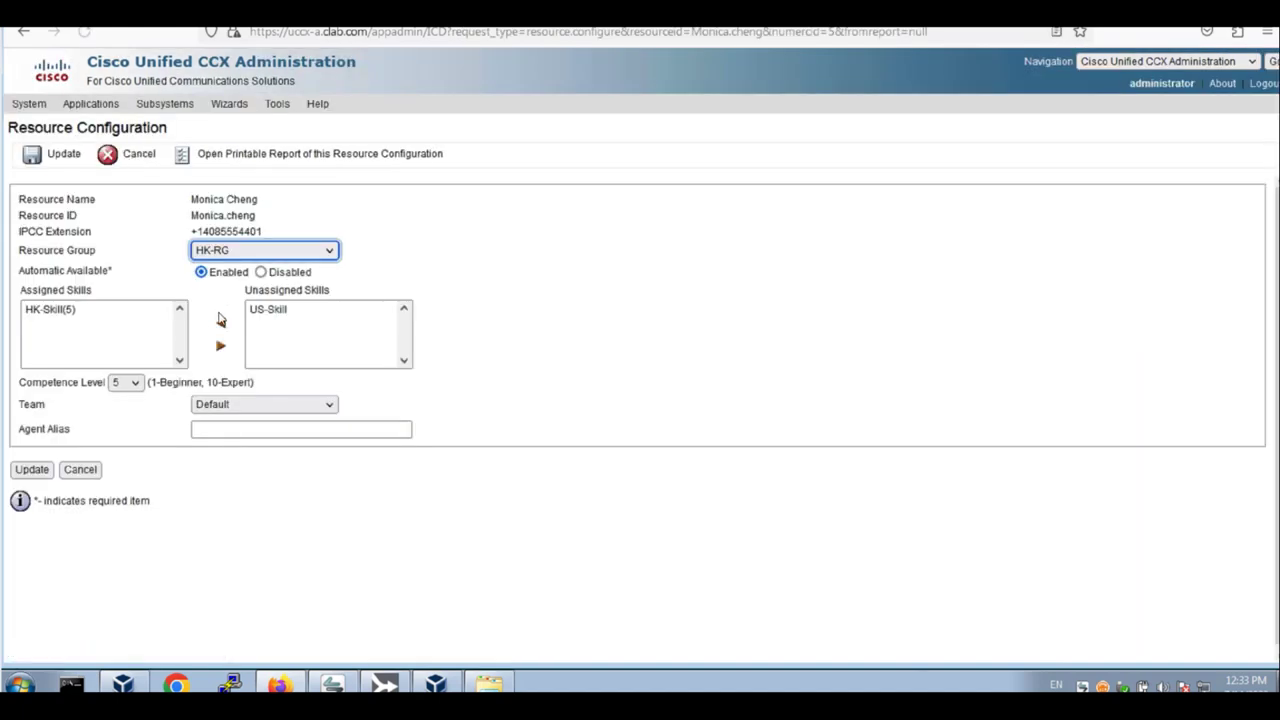
pyautogui.click(268, 309)
pyautogui.click(133, 384)
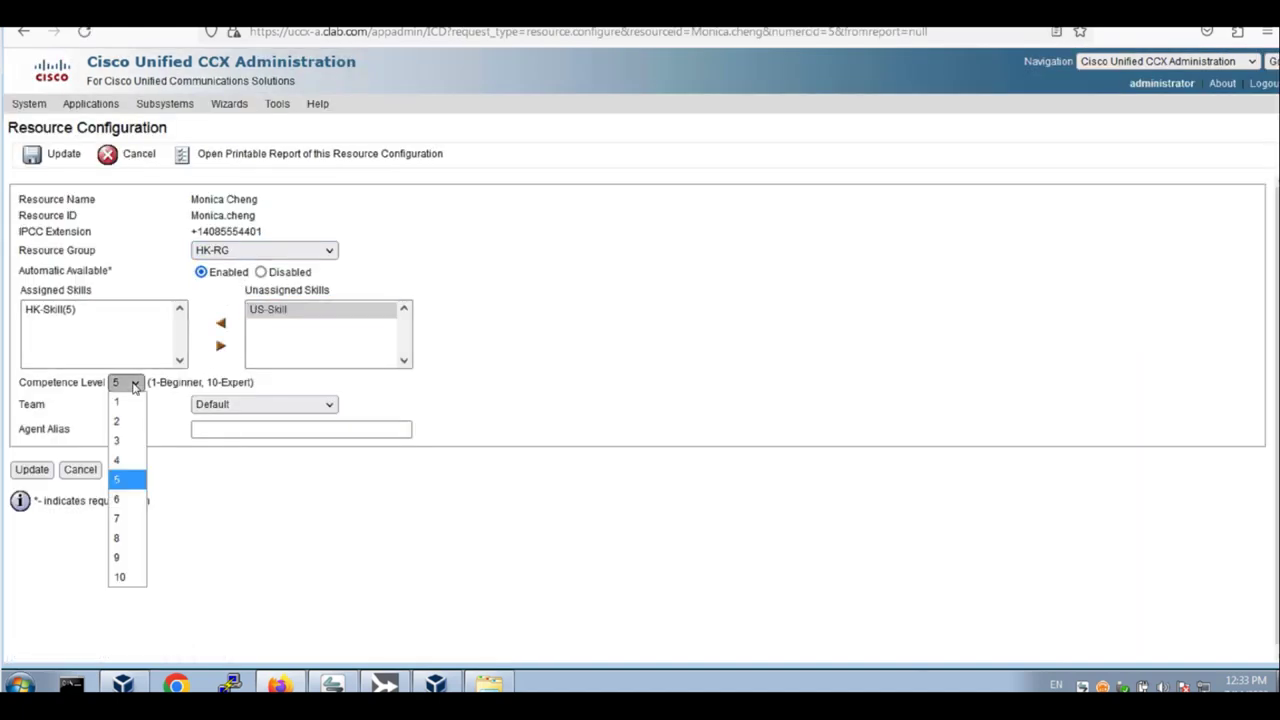
pyautogui.click(122, 401)
pyautogui.click(221, 323)
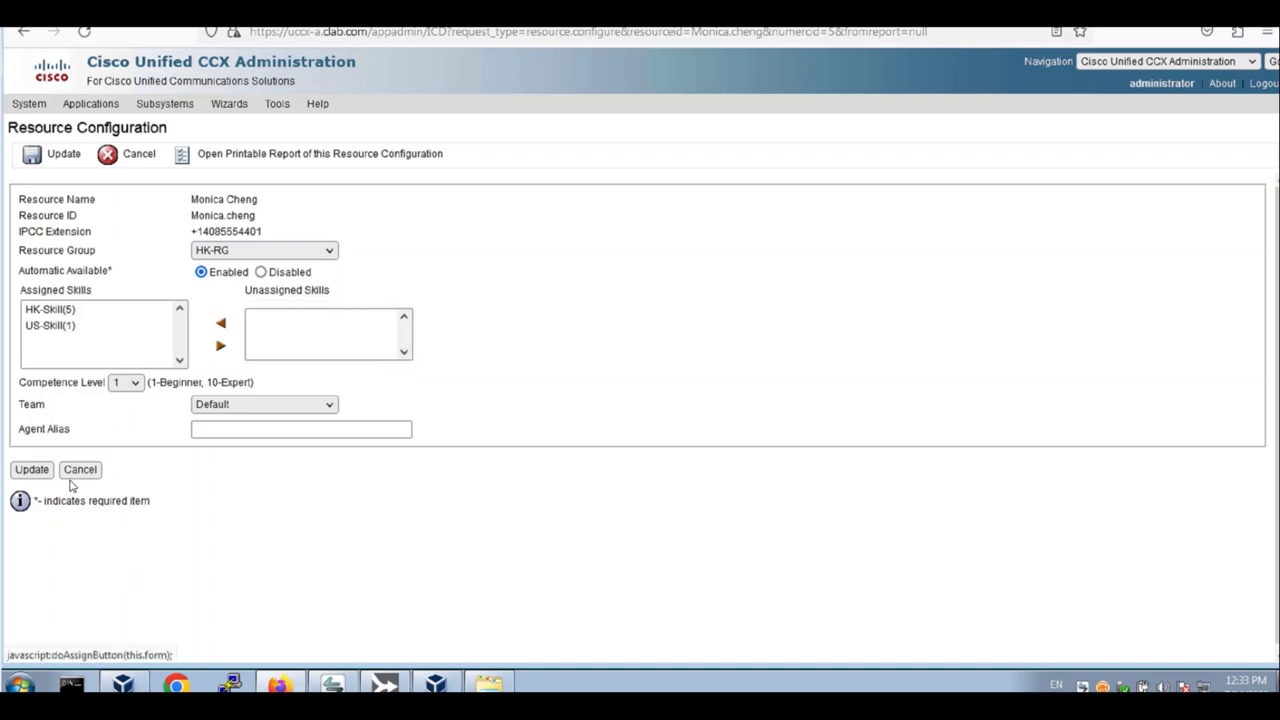
pyautogui.click(31, 469)
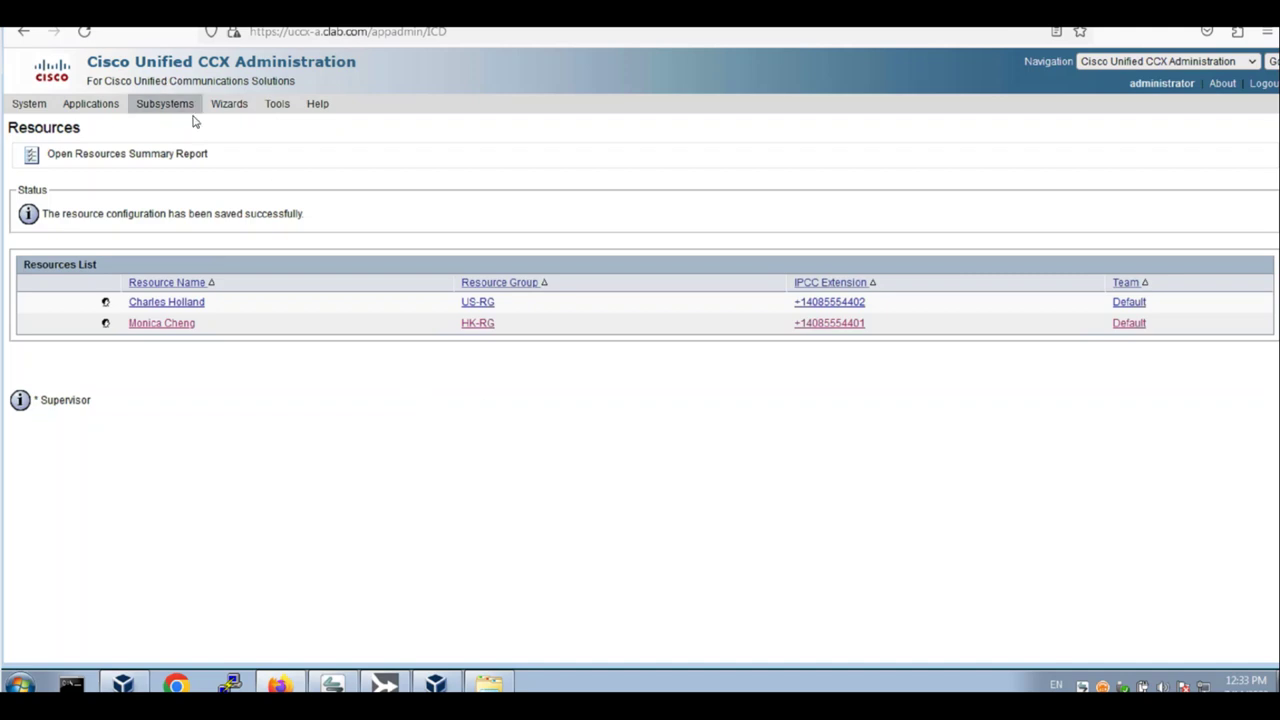
# Start new queue US-CSQ (service level 5, 70%) using the Resource Group model, with no prompt
pyautogui.moveTo(185, 110)
pyautogui.moveTo(210, 152)
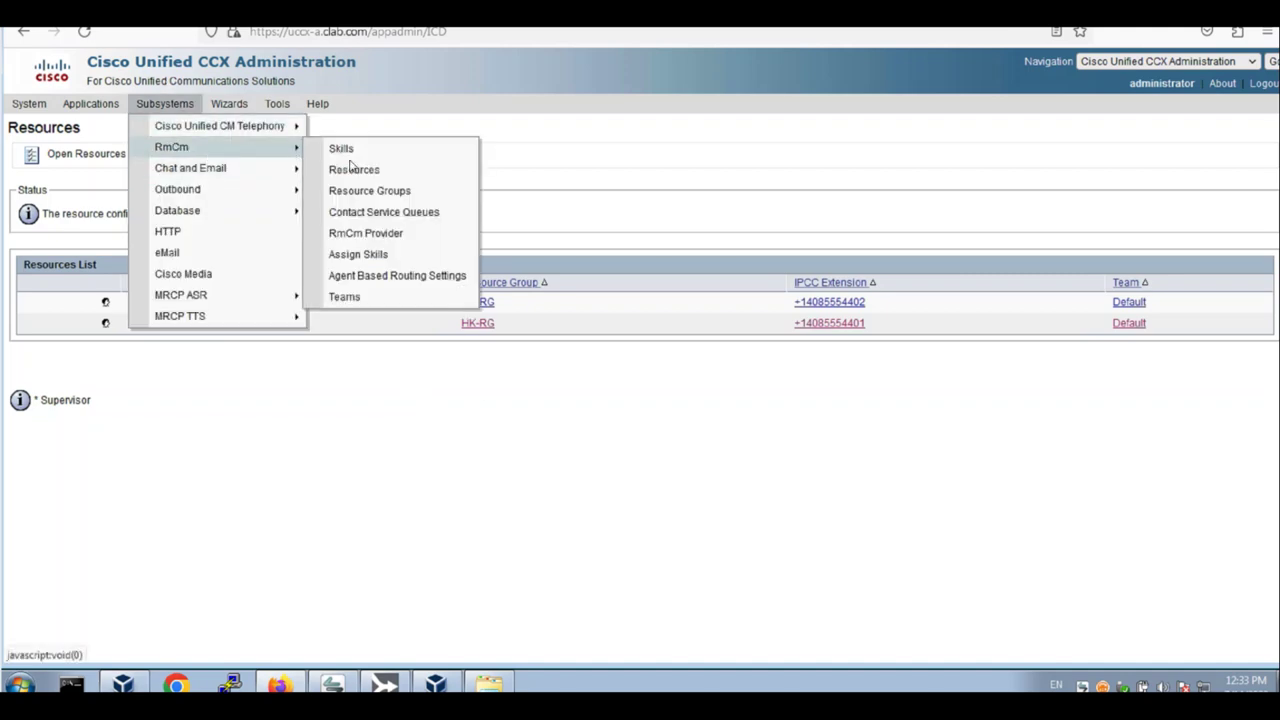
pyautogui.click(425, 214)
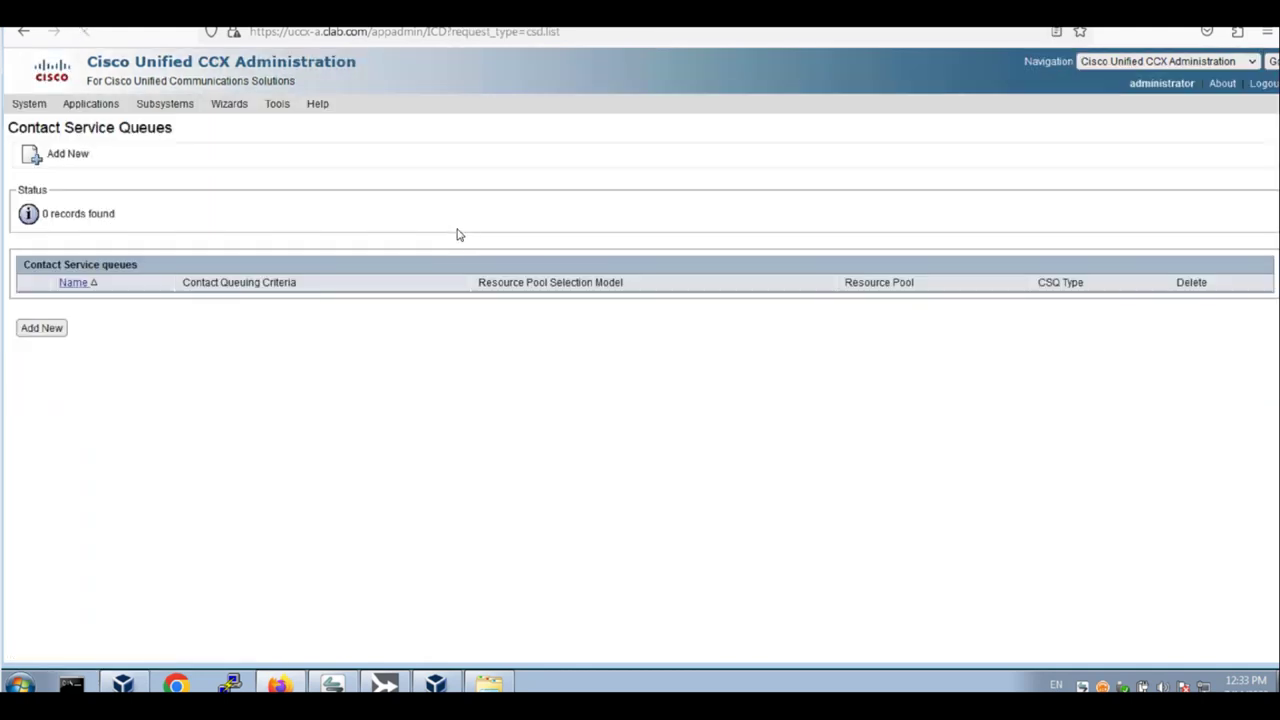
pyautogui.click(45, 332)
pyautogui.click(55, 328)
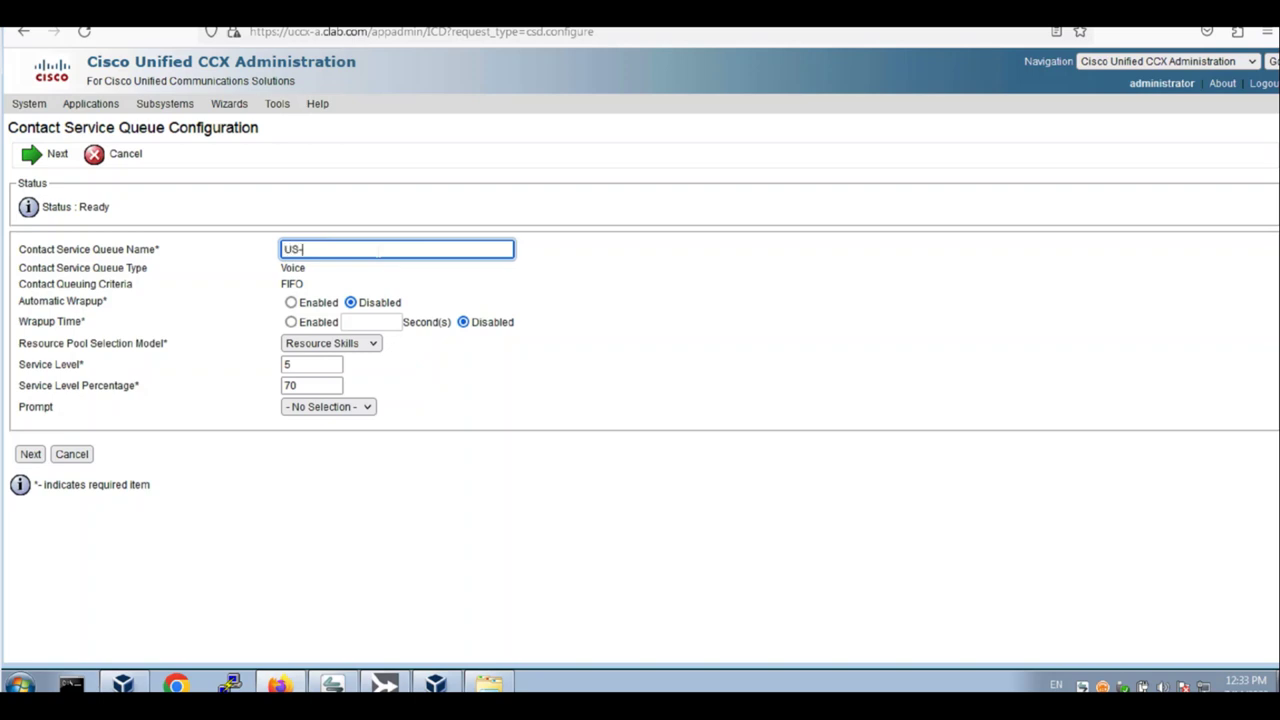
pyautogui.press('Tab')
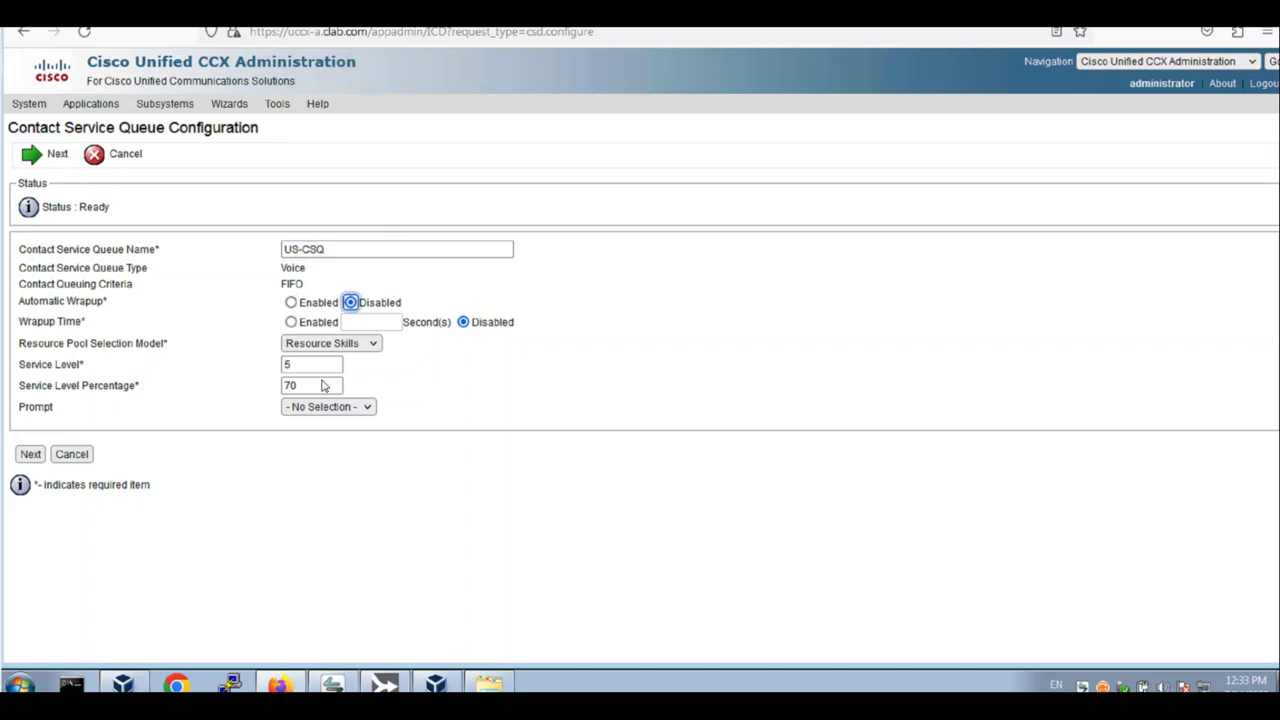
pyautogui.click(355, 345)
pyautogui.click(330, 380)
pyautogui.click(347, 411)
pyautogui.click(338, 427)
pyautogui.click(30, 454)
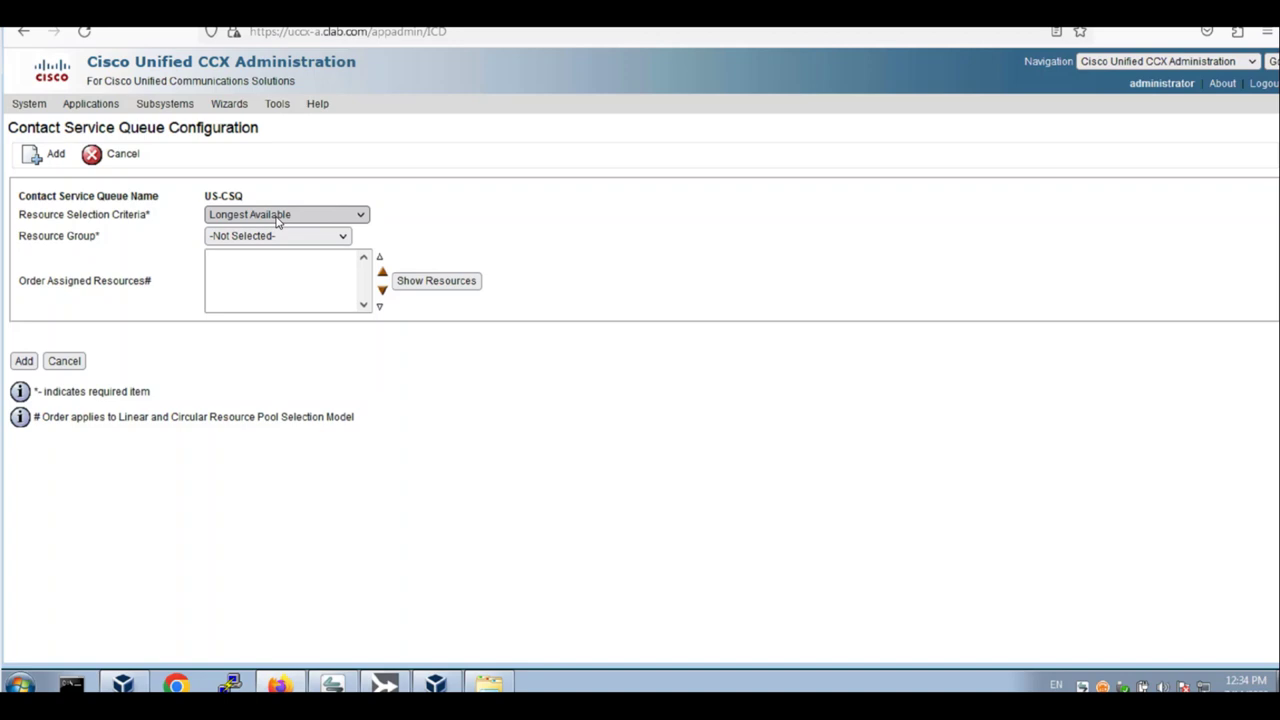
# Serve US-CSQ from US-RG with Longest Available selection, list its agents, and add the queue
pyautogui.click(277, 222)
pyautogui.click(276, 230)
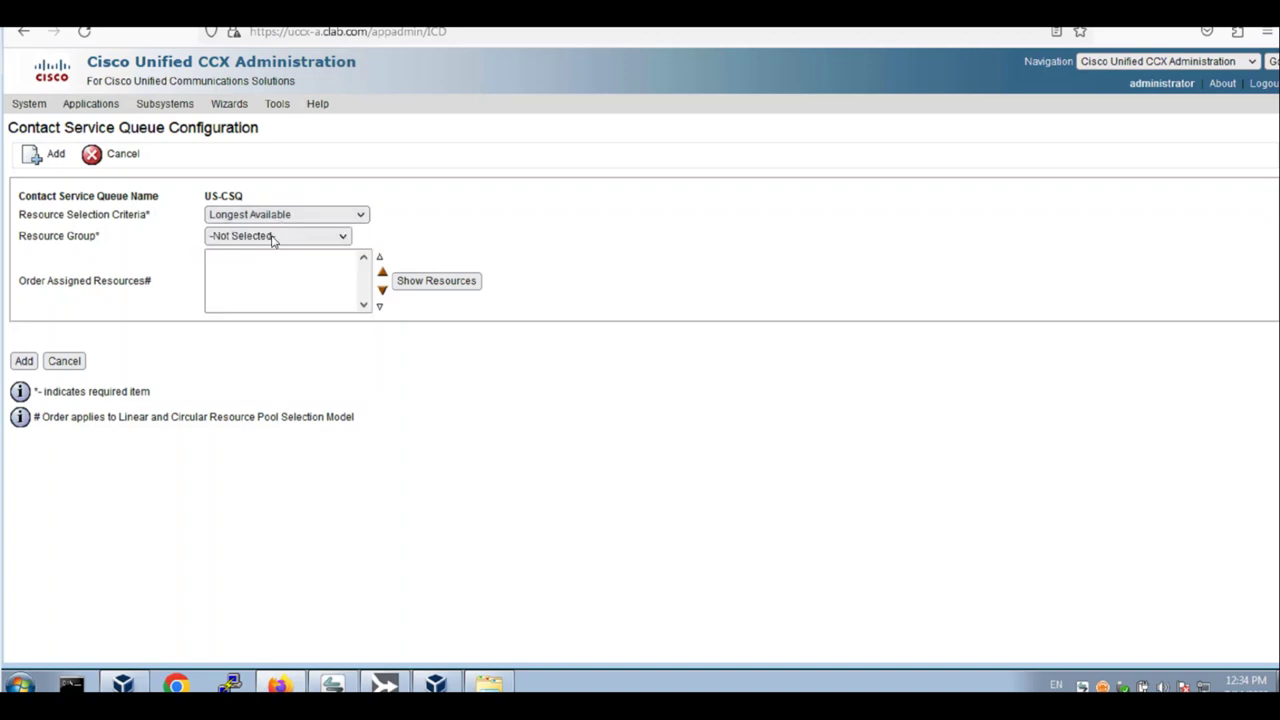
pyautogui.click(273, 240)
pyautogui.click(243, 292)
pyautogui.click(428, 284)
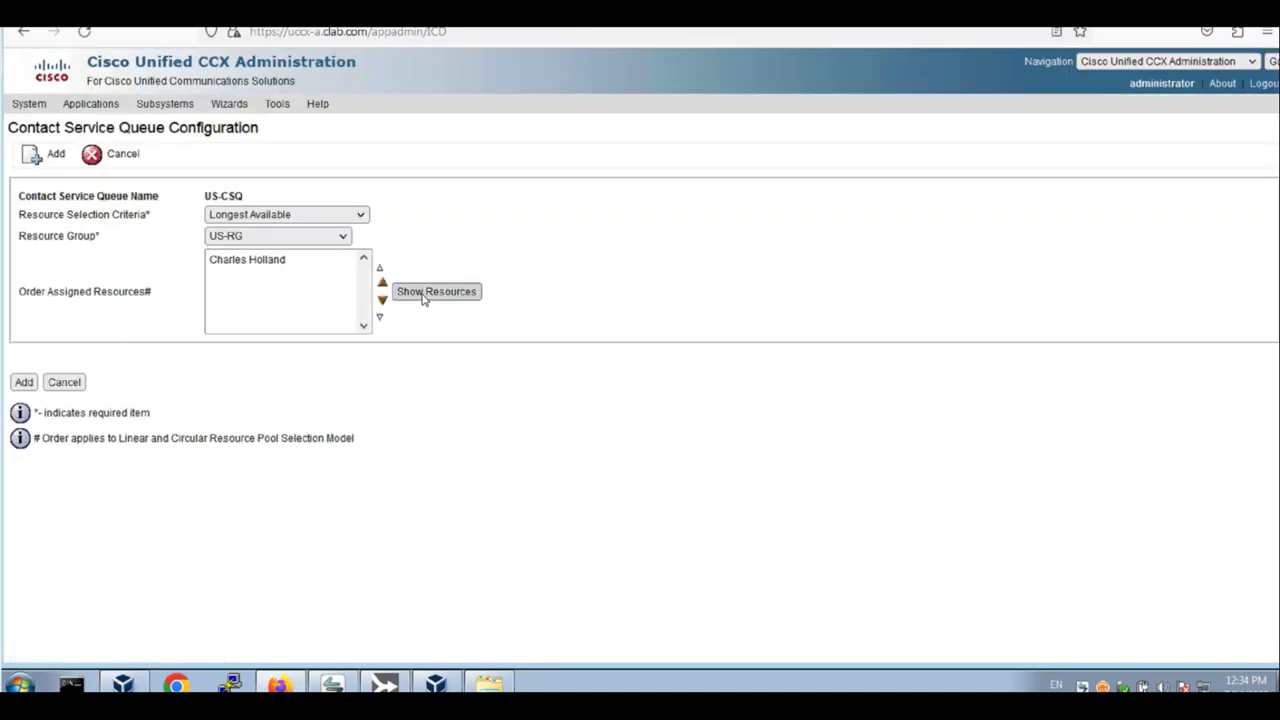
pyautogui.click(423, 297)
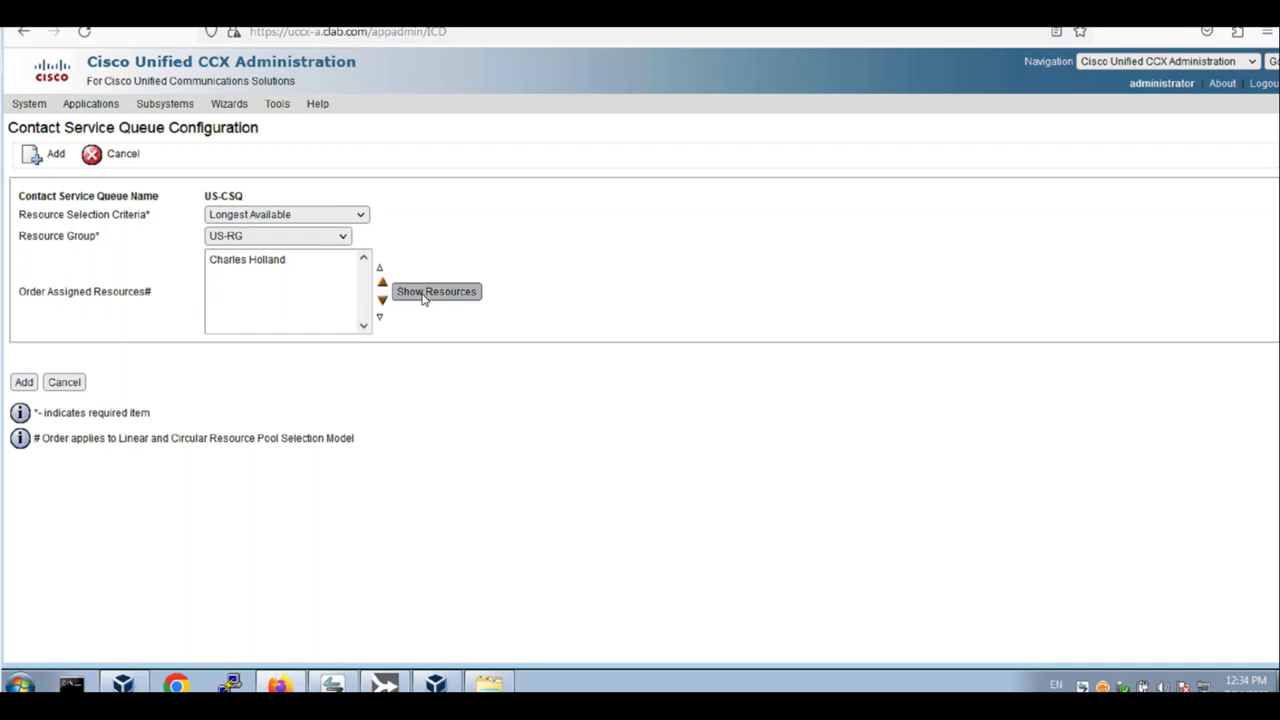
pyautogui.click(26, 383)
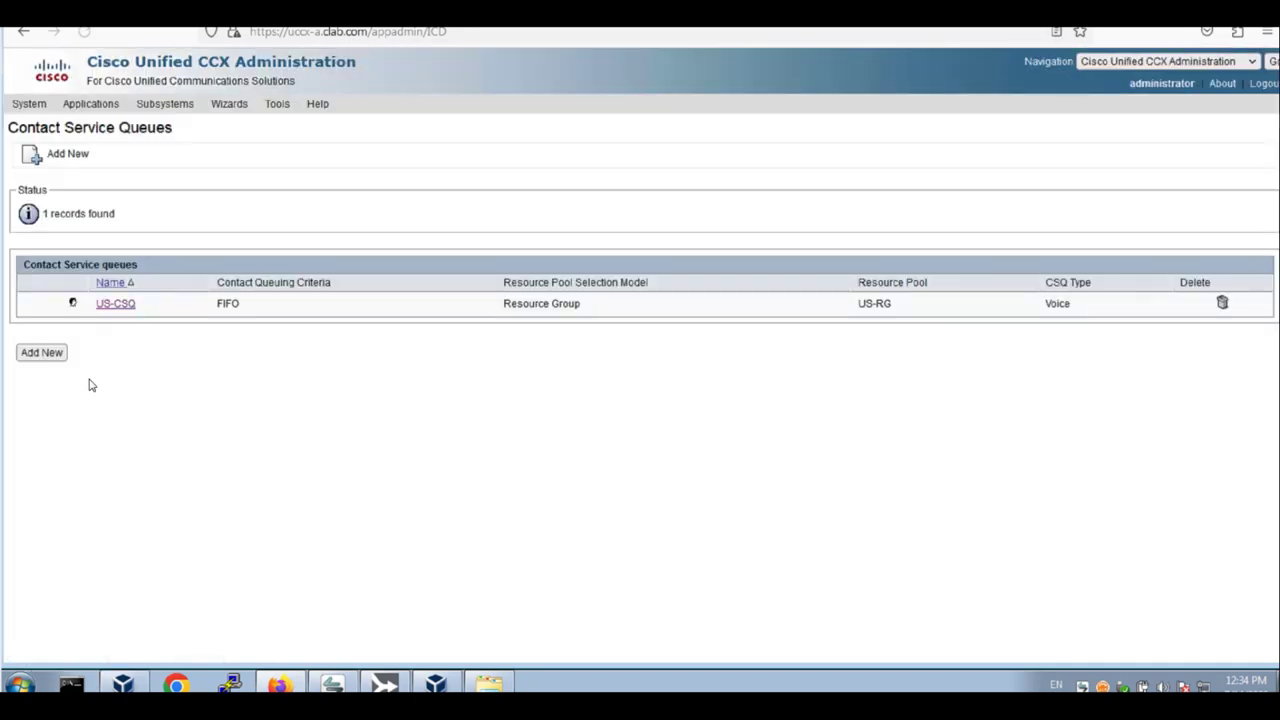
# Open the US-RG resource group's settings under RmCm Resource Groups
pyautogui.click(165, 103)
pyautogui.moveTo(172, 147)
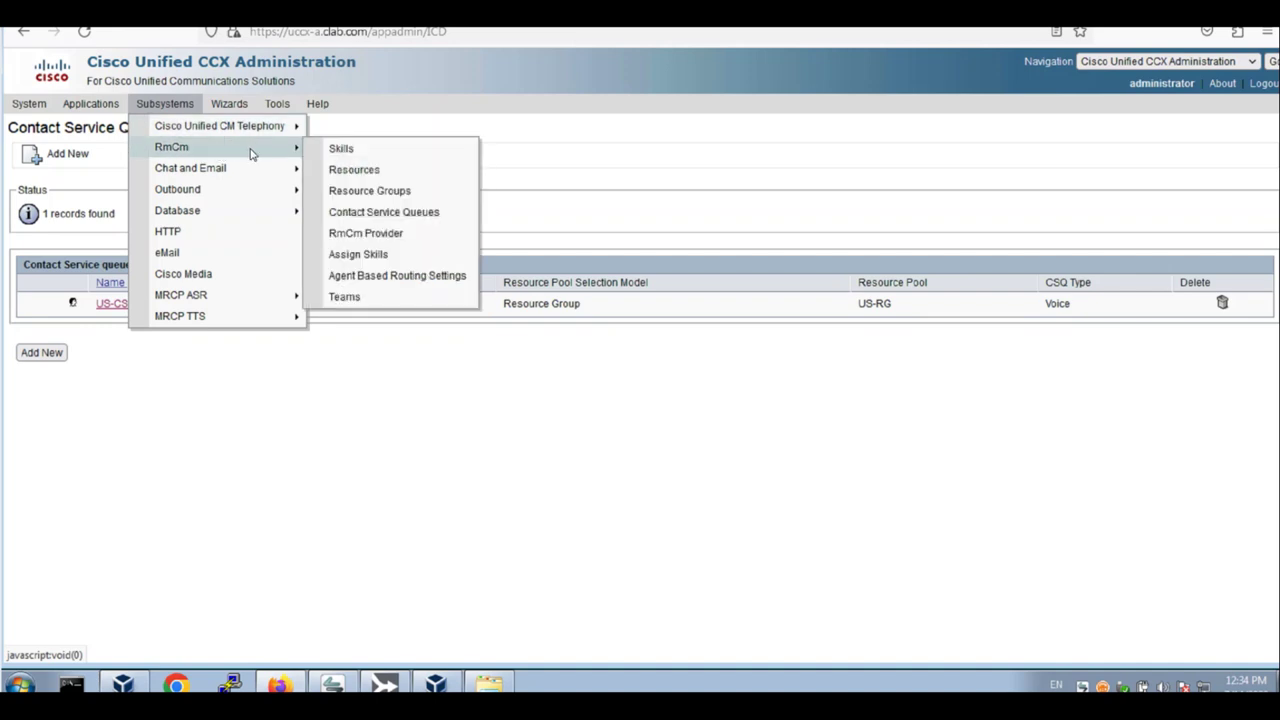
pyautogui.click(378, 190)
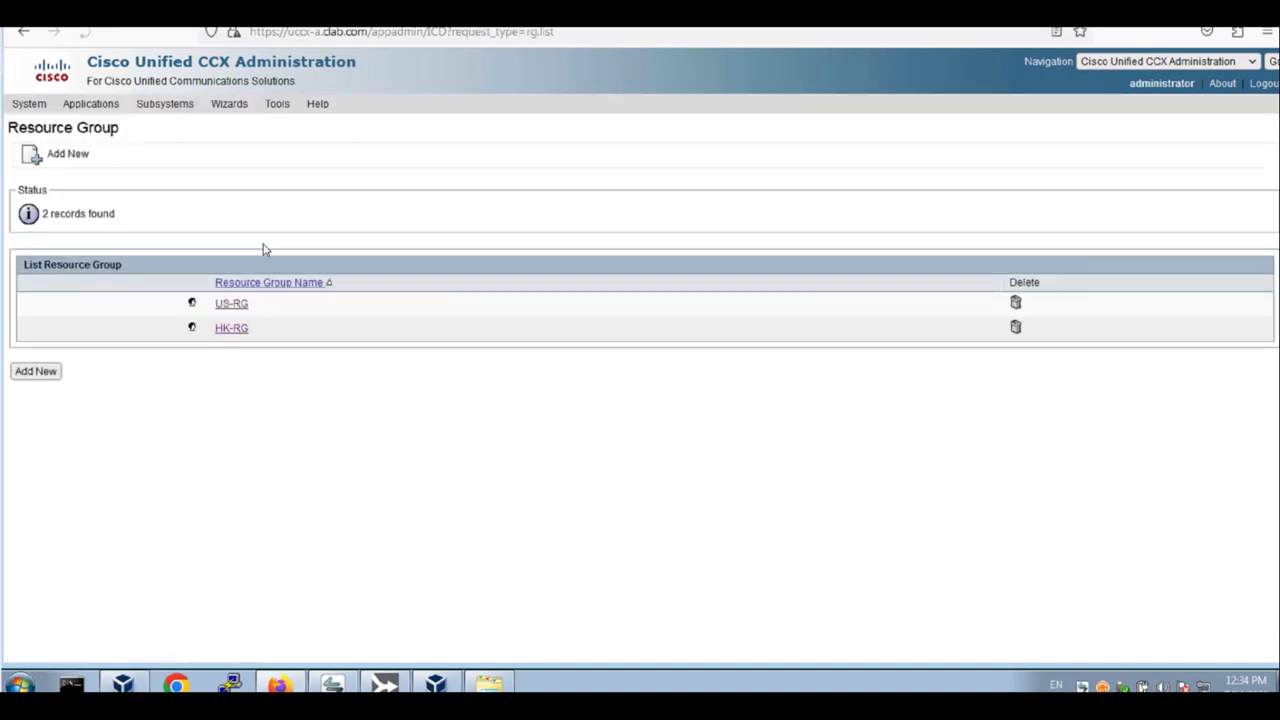
pyautogui.click(232, 304)
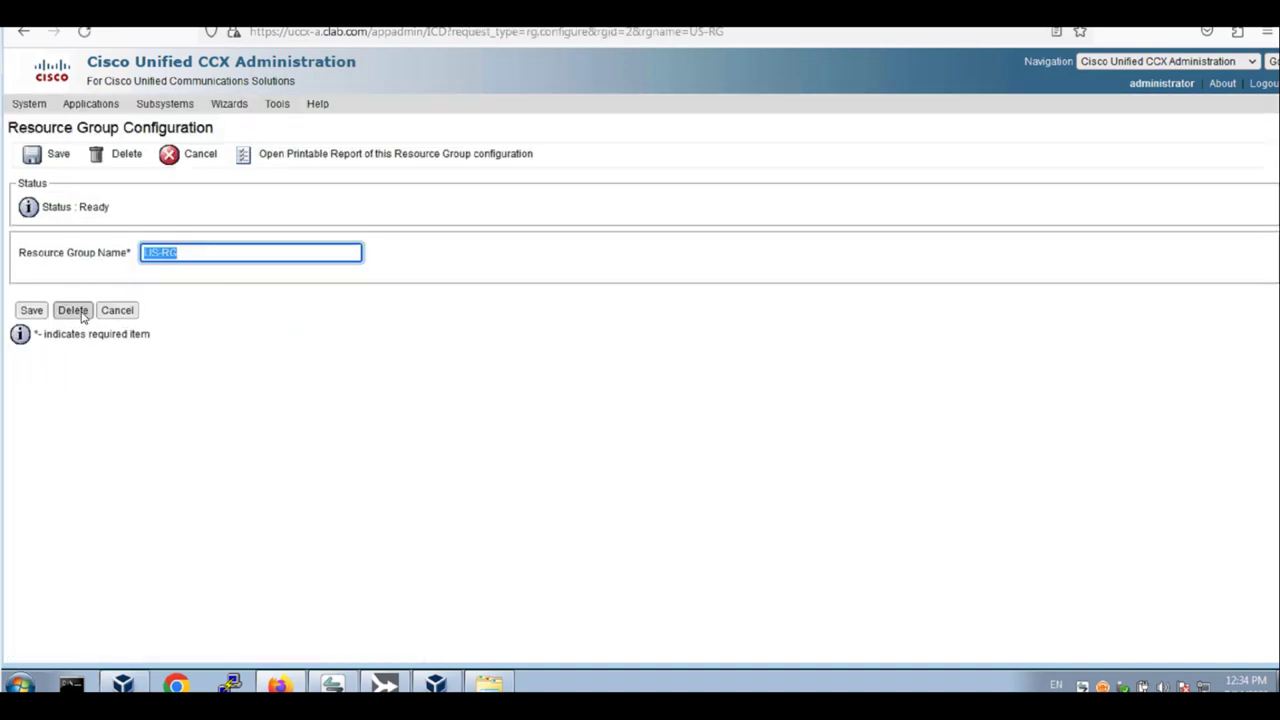
# In RmCm Resources, view the US-RG agent, back out, then open the HK-RG agent
pyautogui.click(163, 104)
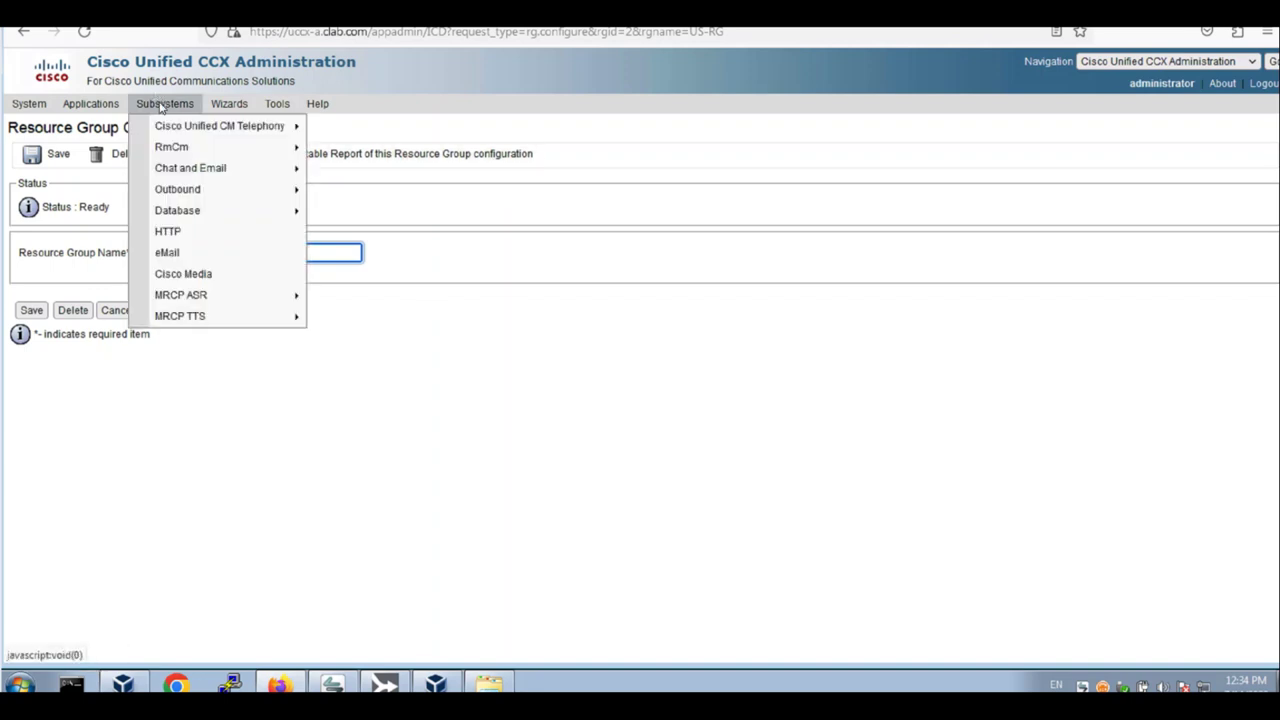
pyautogui.moveTo(200, 147)
pyautogui.click(372, 172)
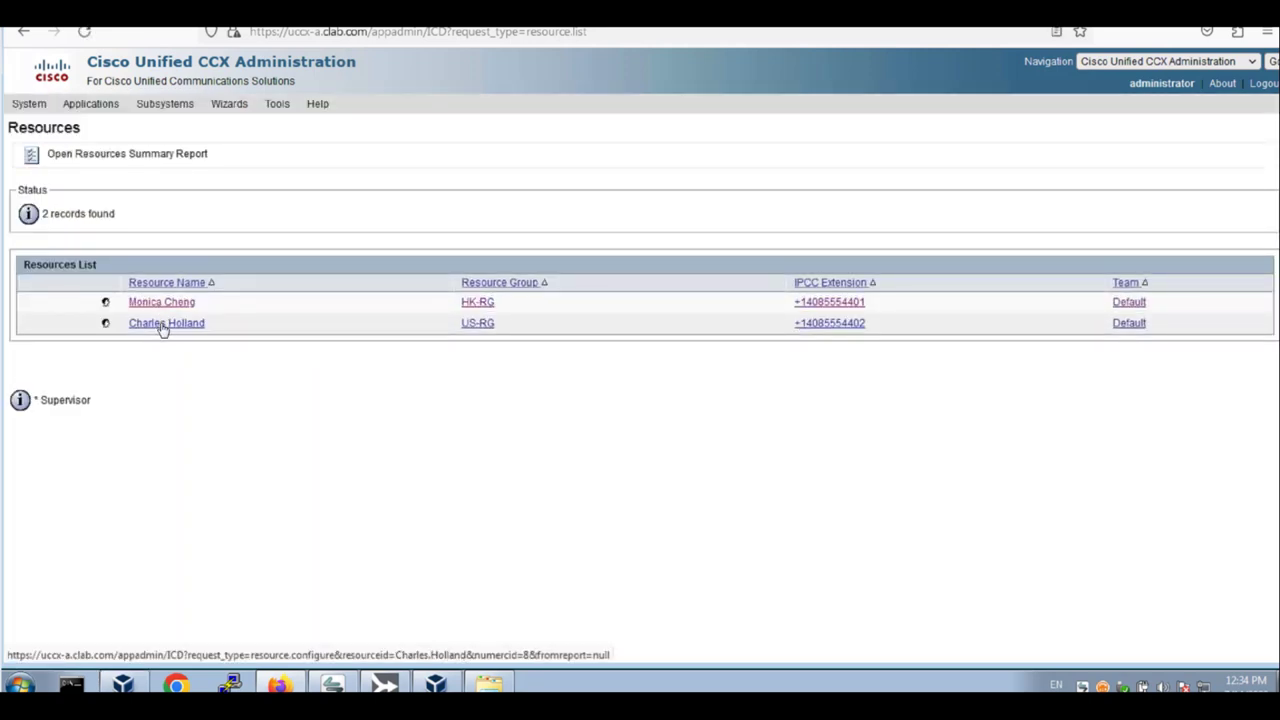
pyautogui.click(163, 326)
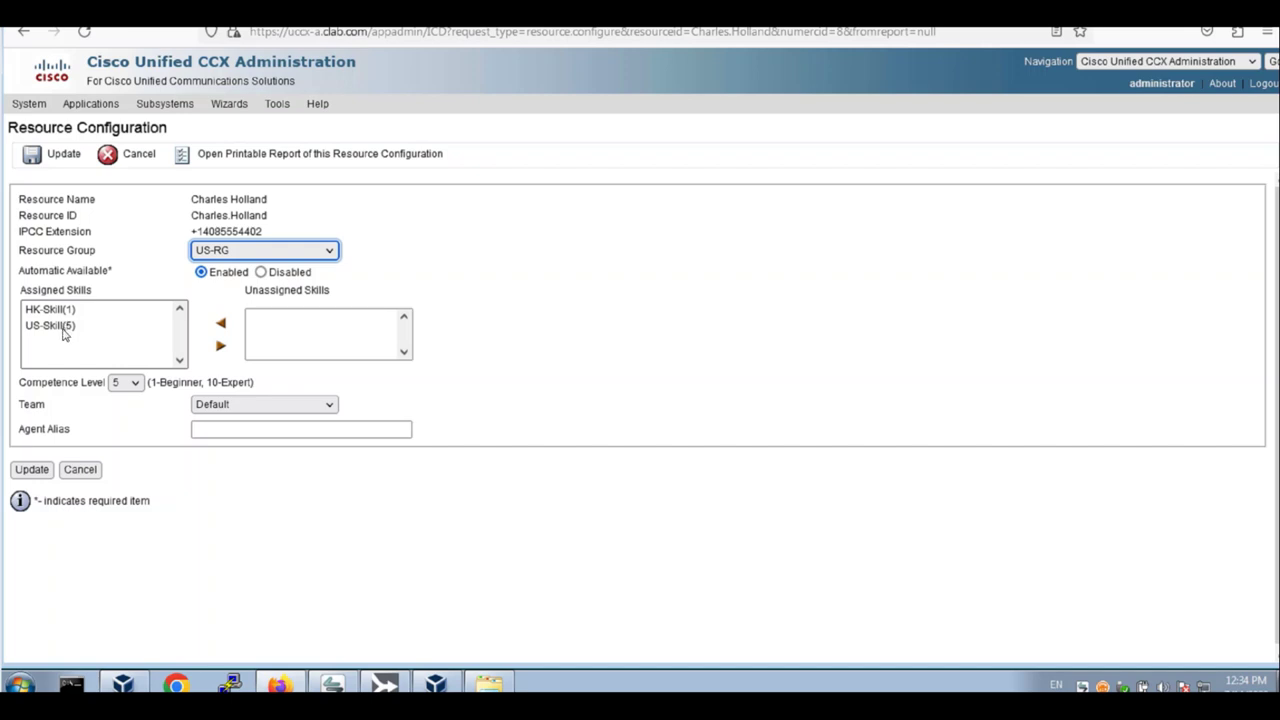
pyautogui.click(128, 156)
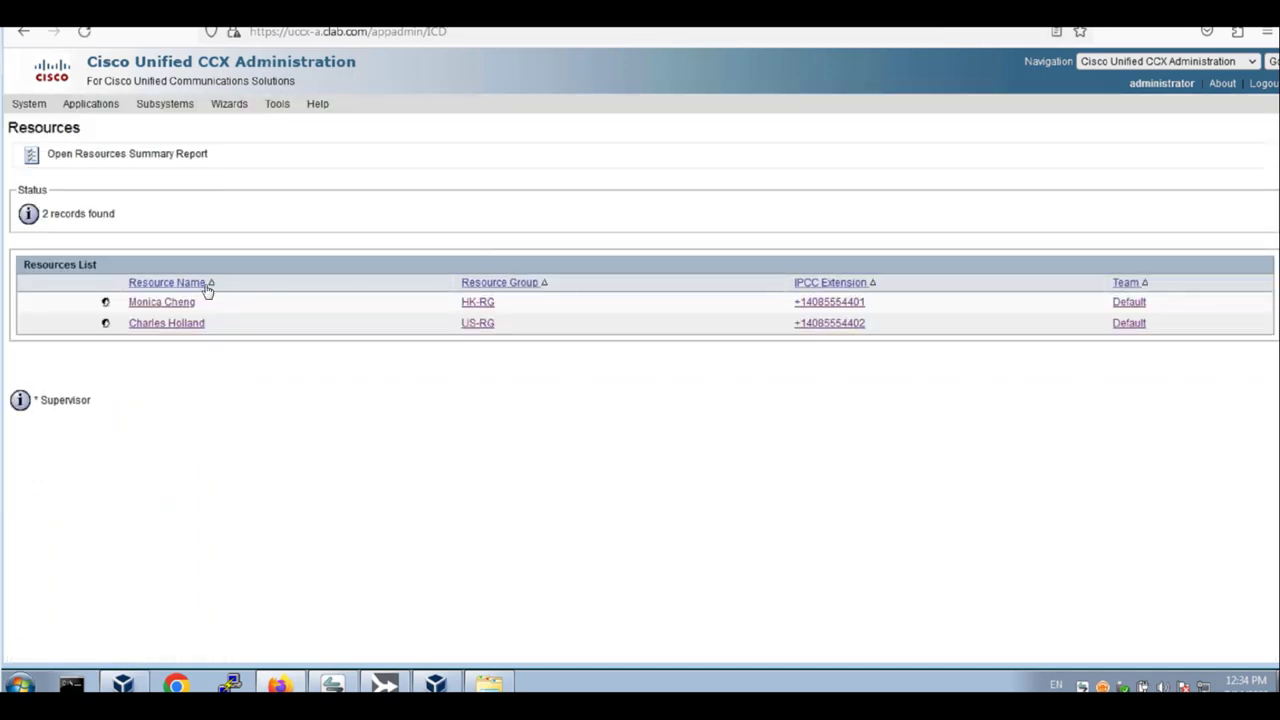
pyautogui.click(160, 302)
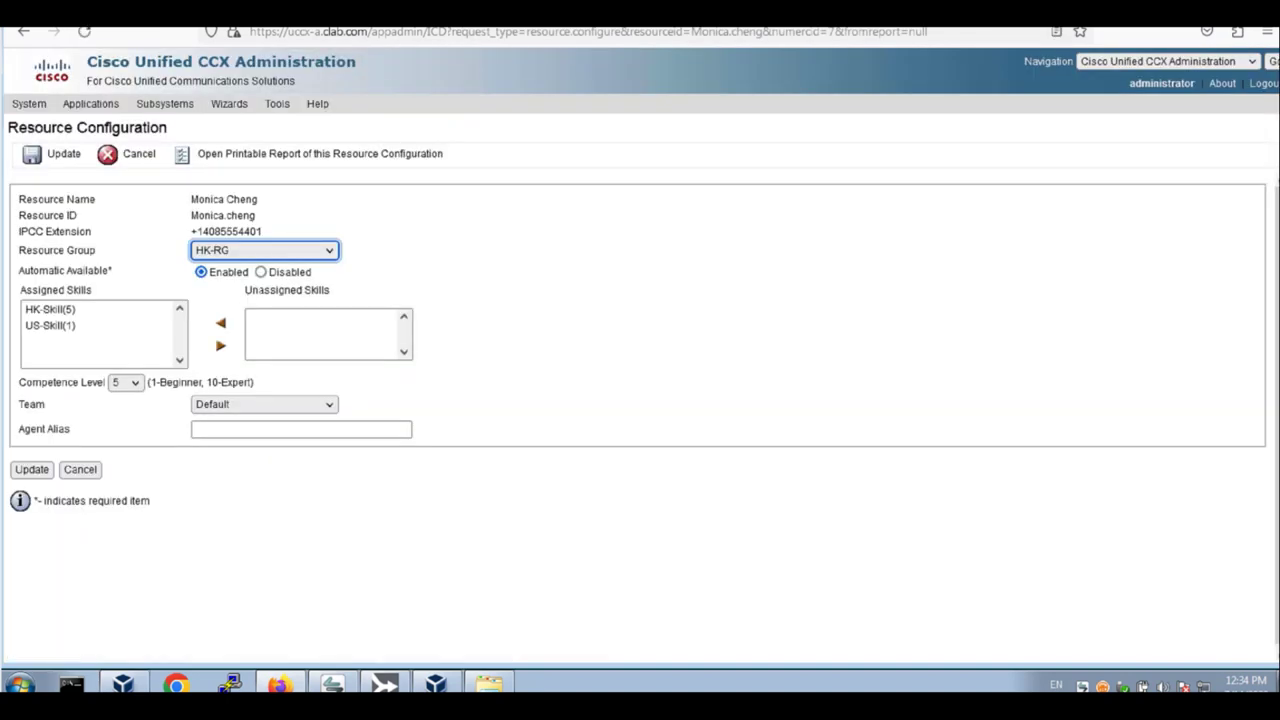
# Open the US-CSQ queue and delete it, confirming the prompt
pyautogui.click(165, 104)
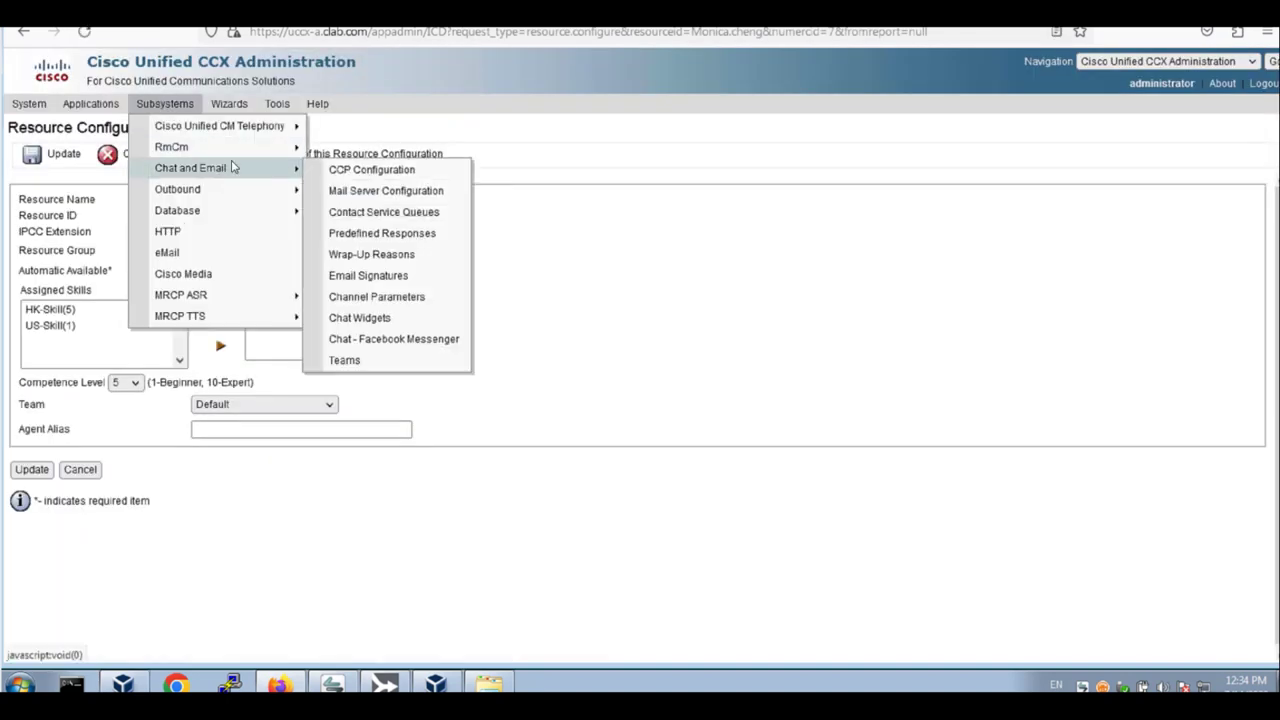
pyautogui.moveTo(248, 153)
pyautogui.click(403, 214)
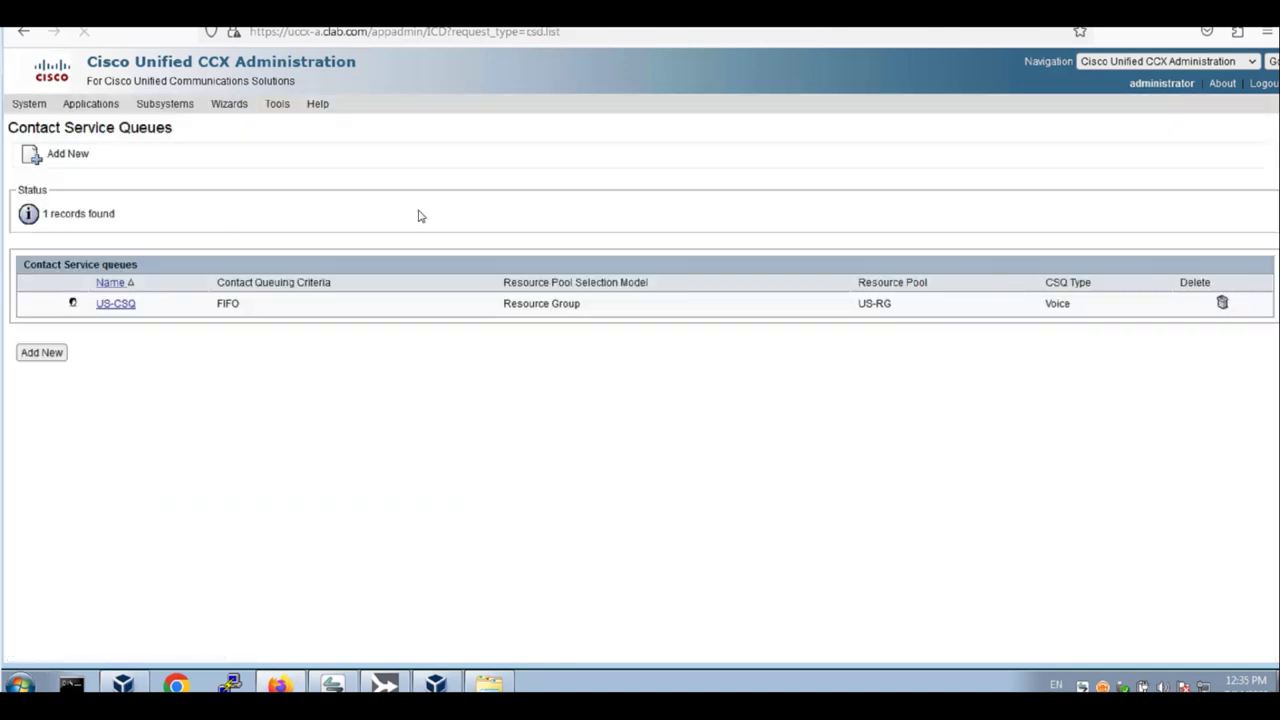
pyautogui.click(115, 304)
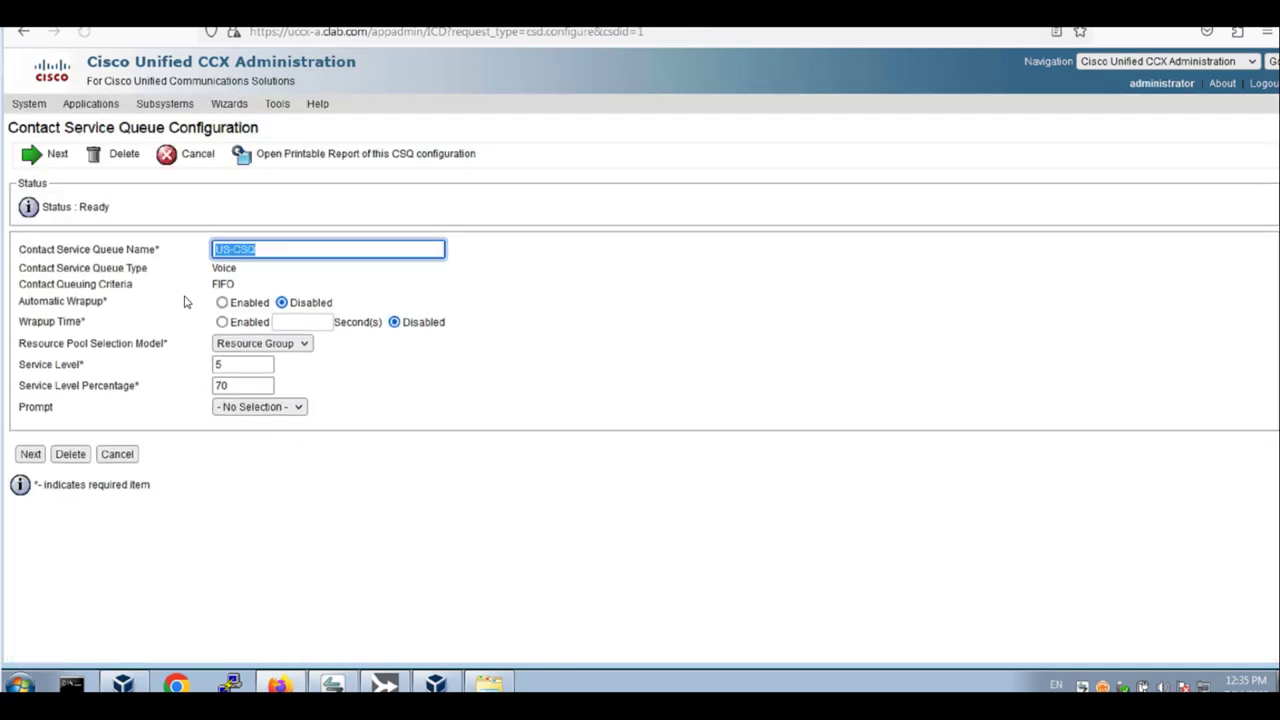
pyautogui.click(300, 344)
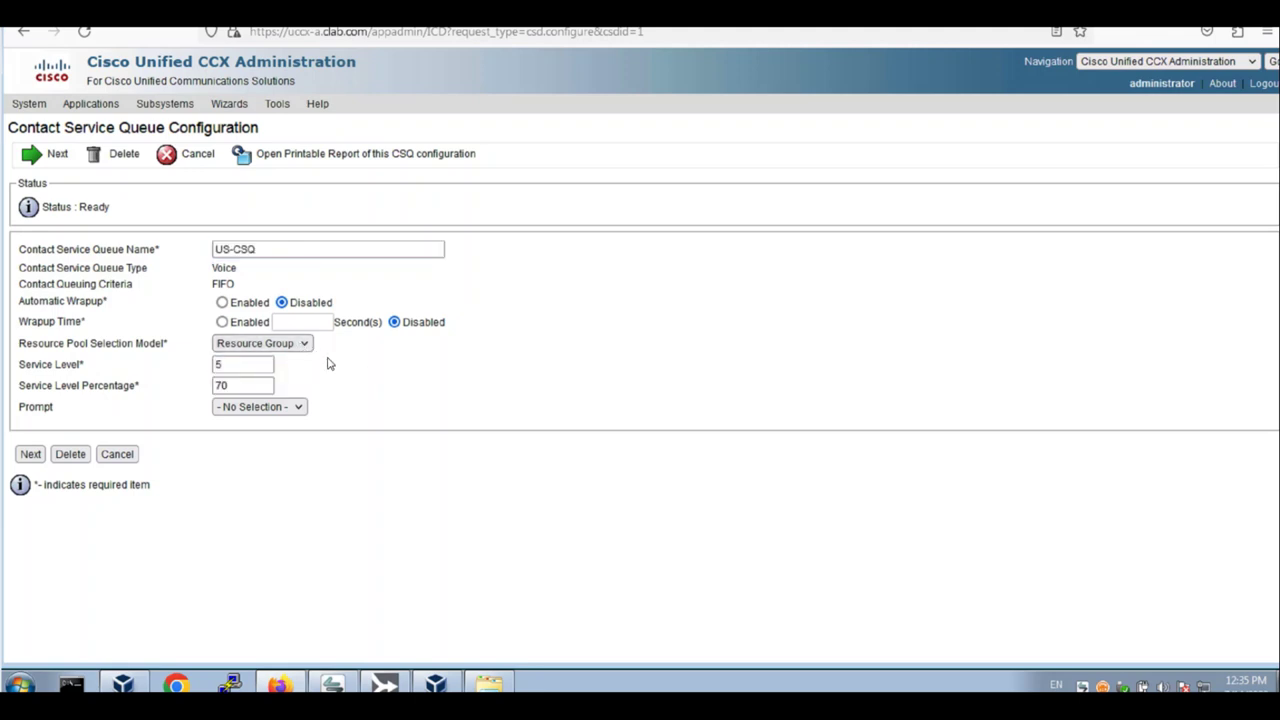
pyautogui.click(292, 344)
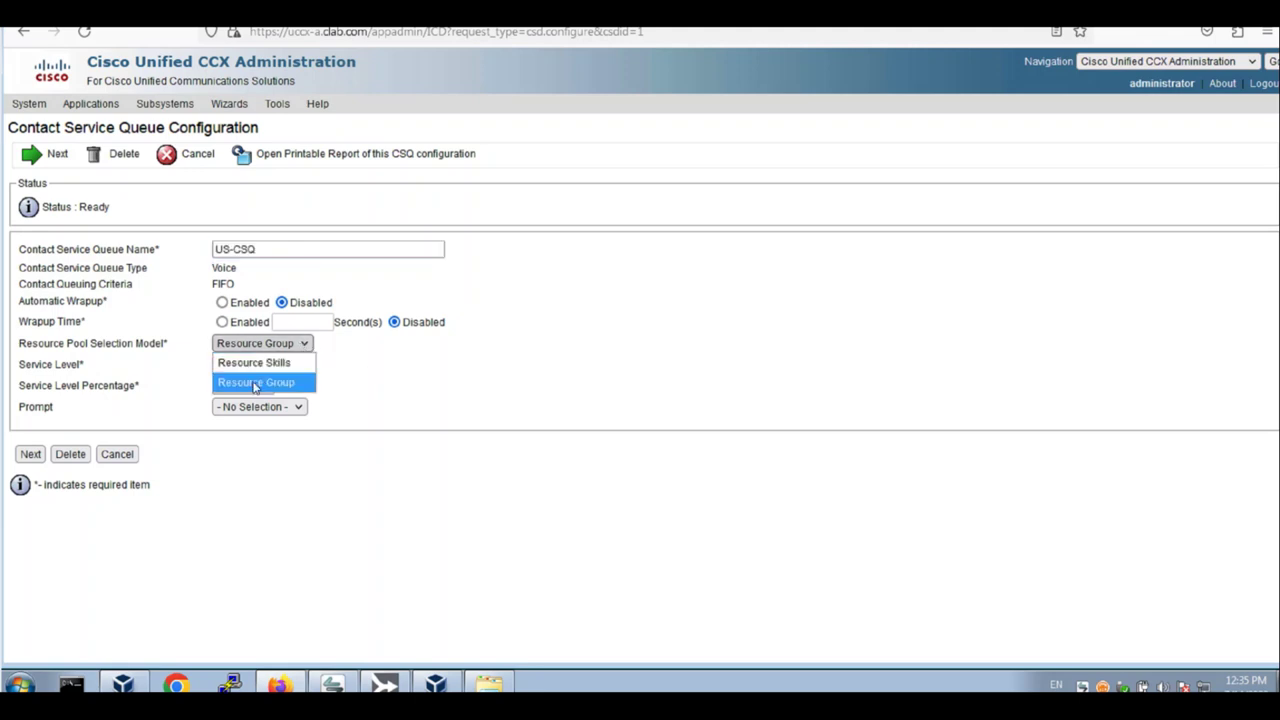
pyautogui.click(255, 383)
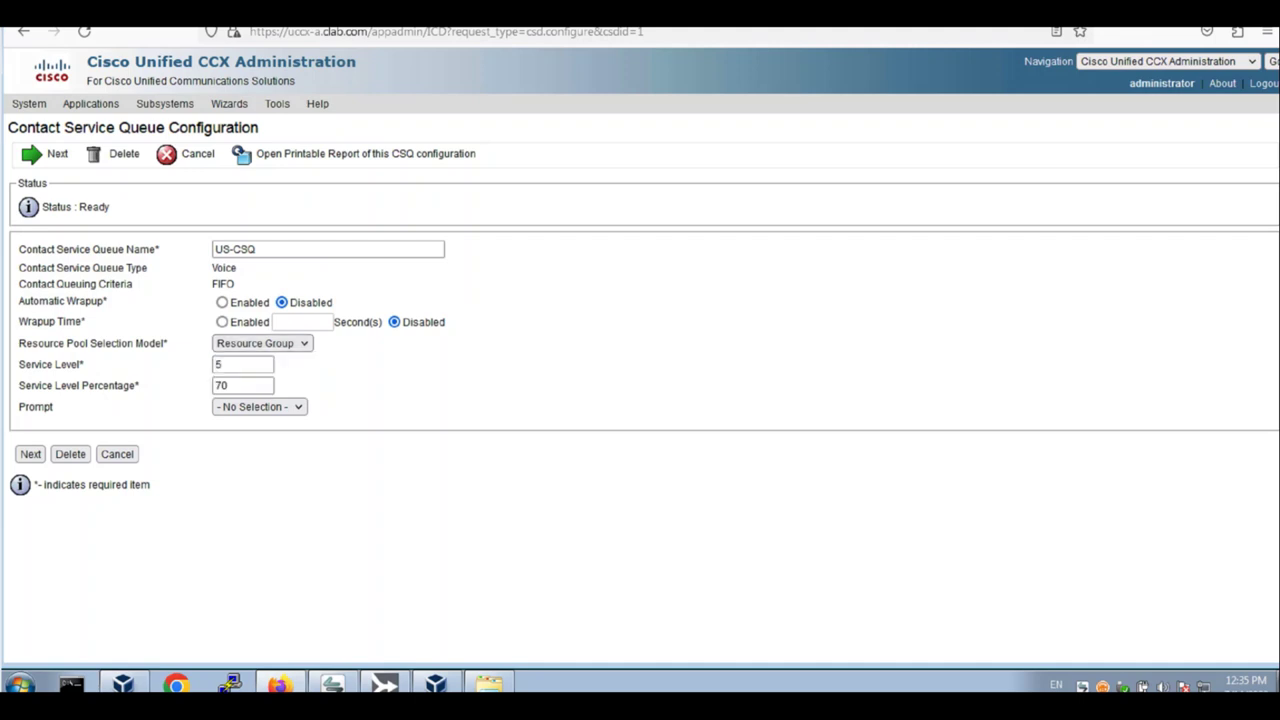
pyautogui.click(70, 454)
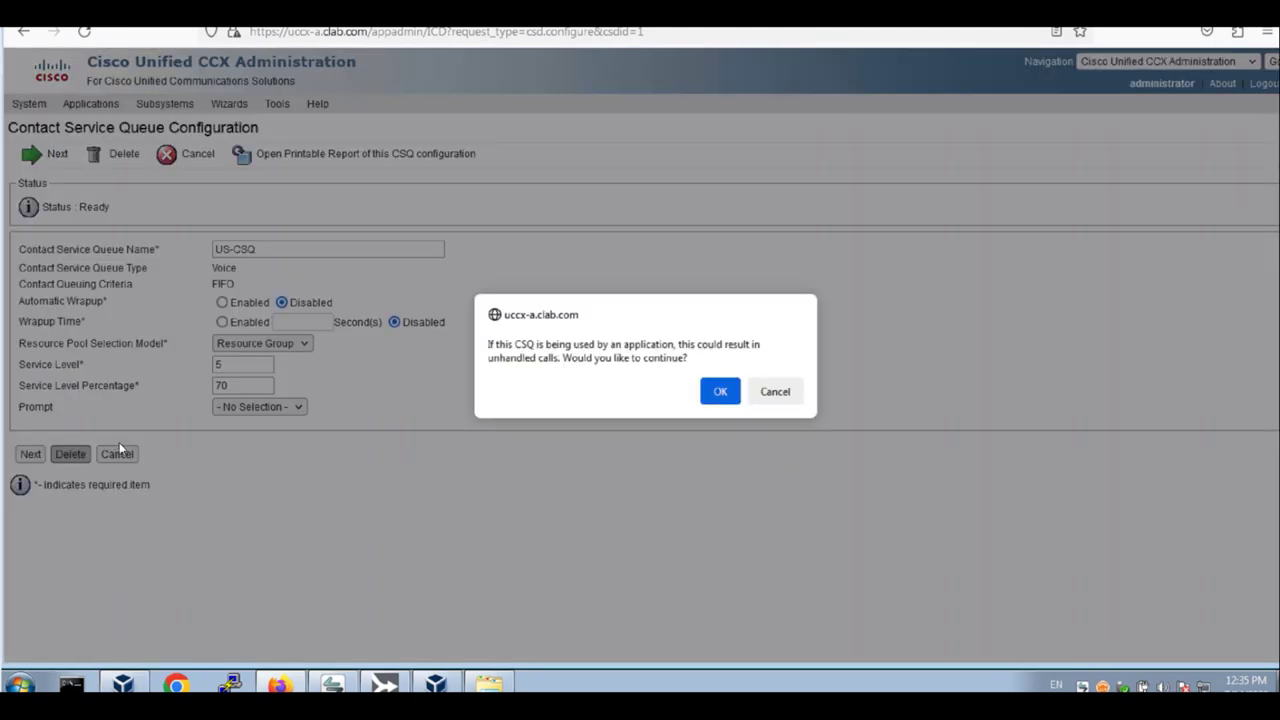
pyautogui.click(712, 394)
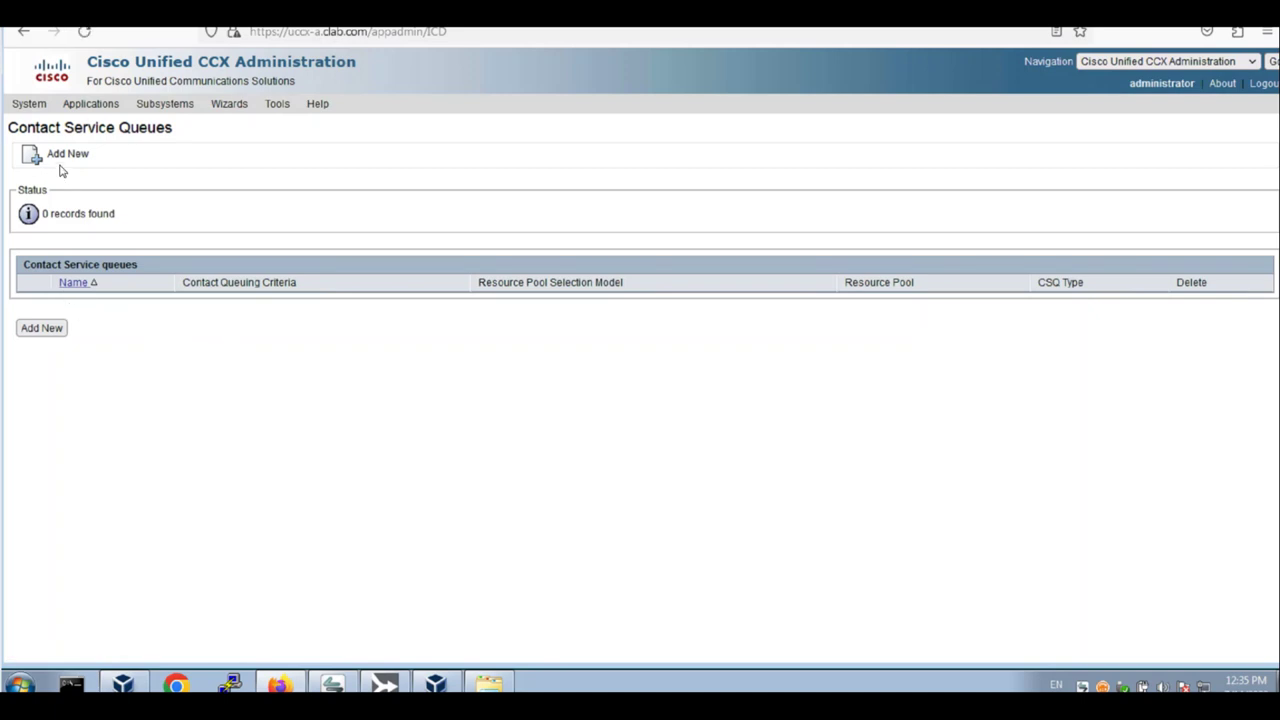
# Return to the Contact Service Queues list, now showing 0 records
pyautogui.click(168, 104)
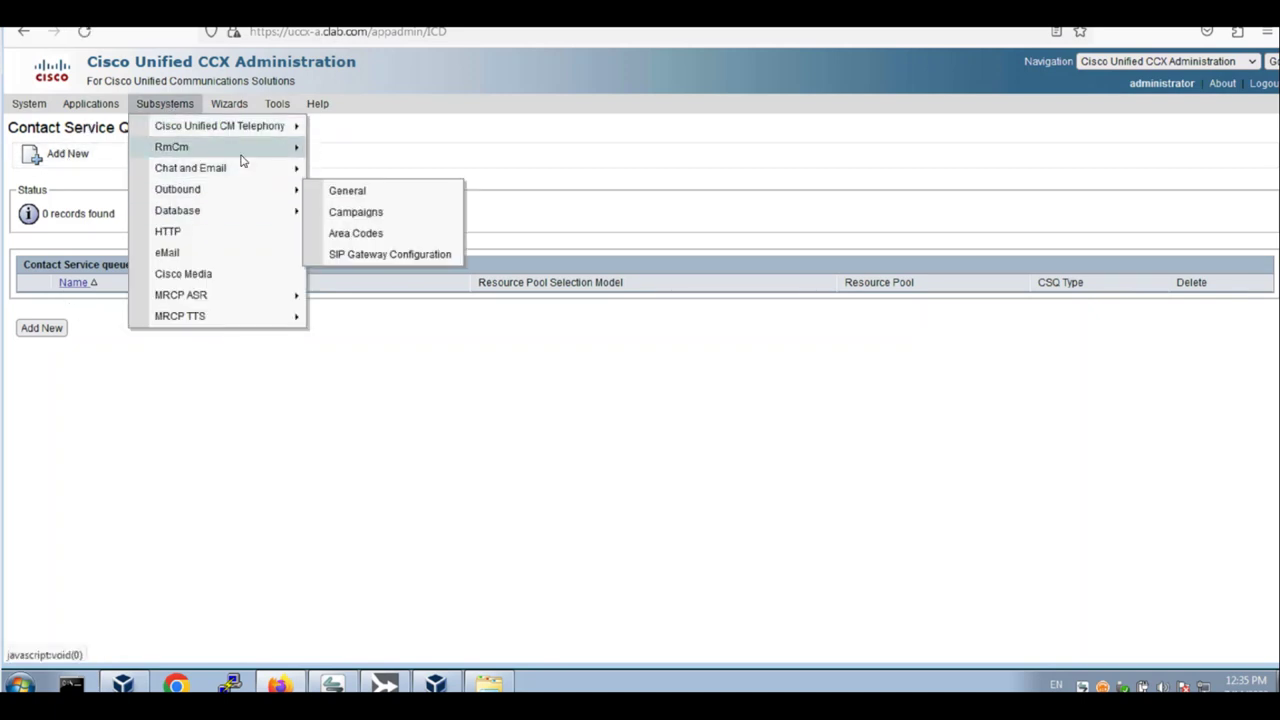
pyautogui.moveTo(242, 152)
pyautogui.click(387, 218)
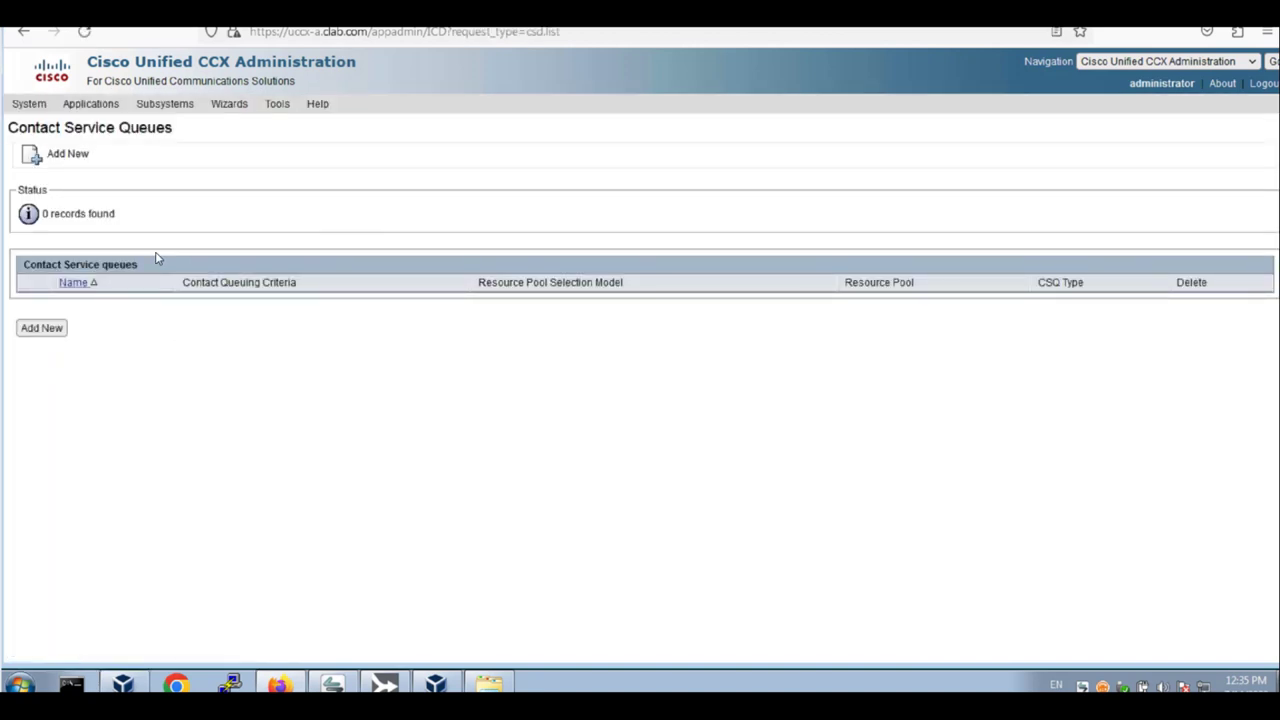
# Start a new contact service queue with automatic wrapup off and the Resource Group pool model, then continue
pyautogui.click(72, 160)
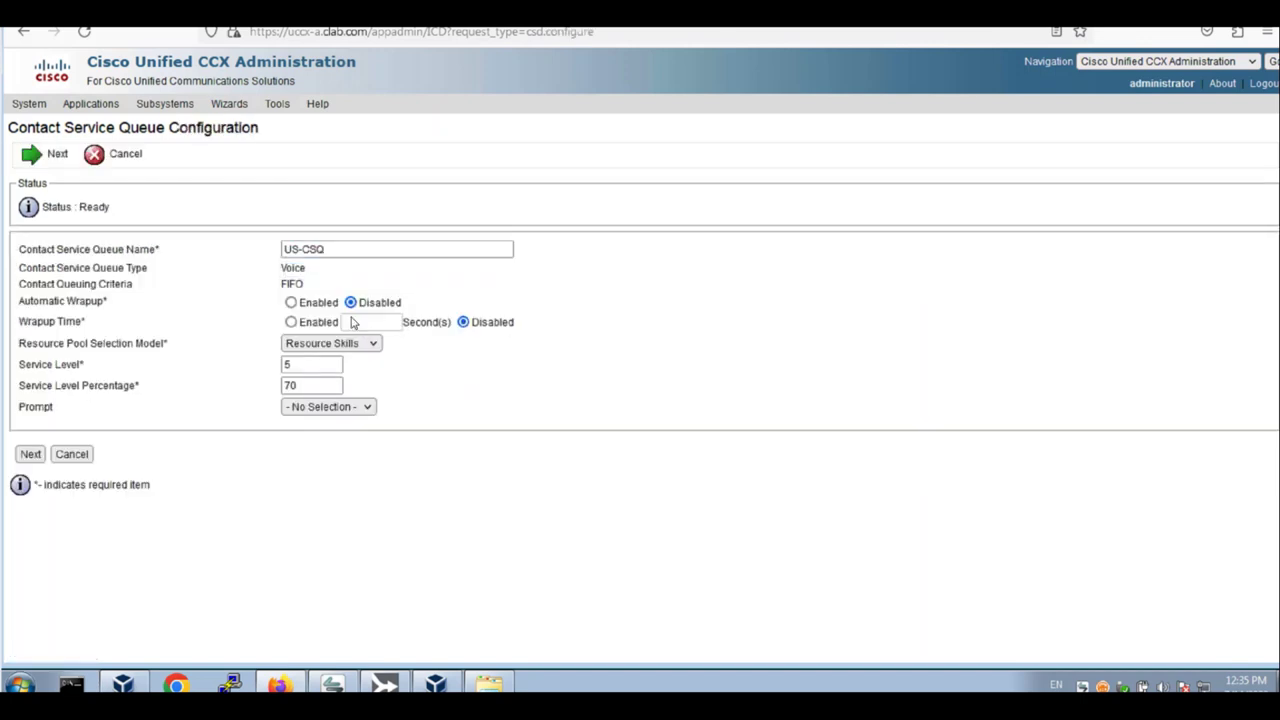
pyautogui.click(293, 303)
pyautogui.click(325, 343)
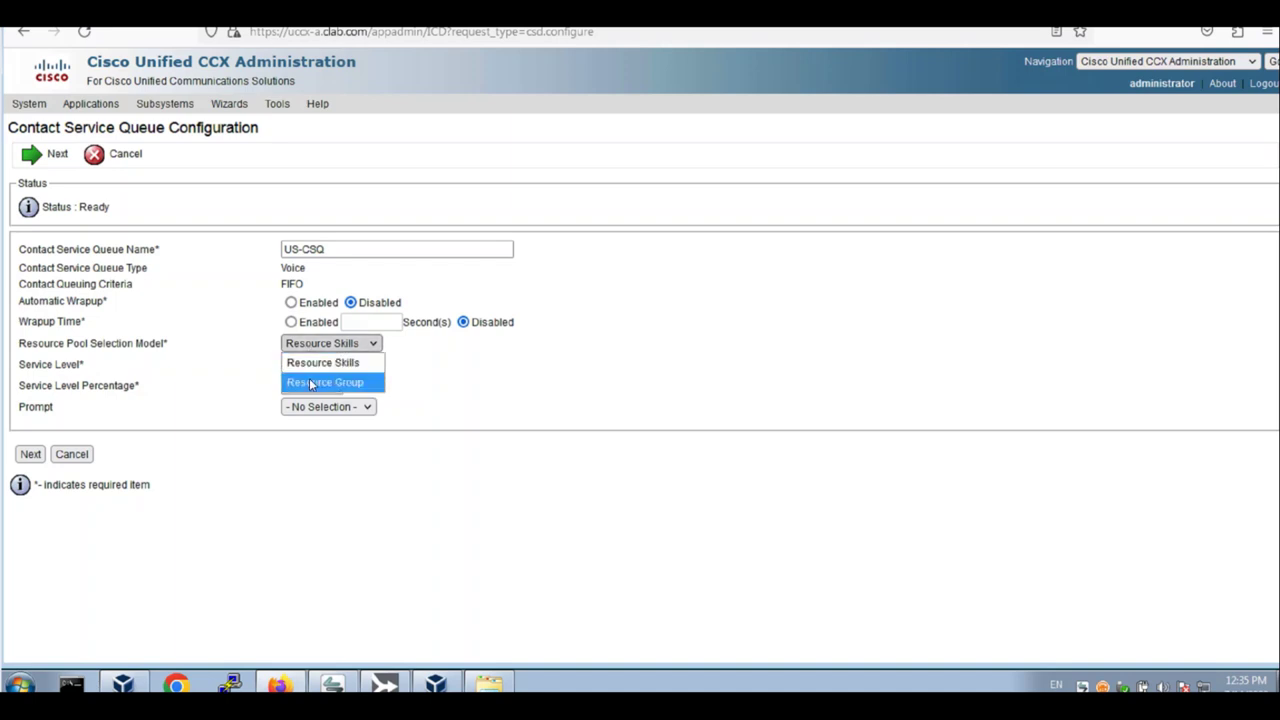
pyautogui.click(312, 380)
pyautogui.click(30, 454)
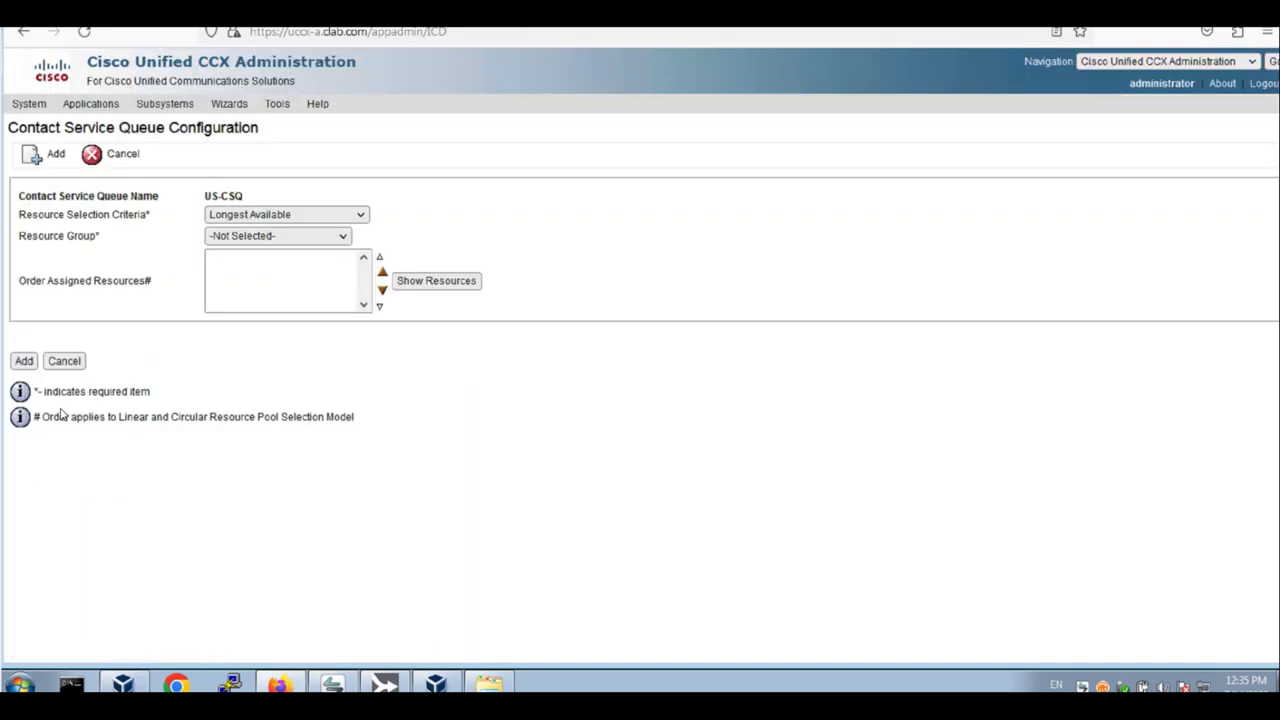
pyautogui.click(63, 361)
# Open the HK-RG agent resource and unassign its HK-Skill and US-Skill
pyautogui.click(165, 103)
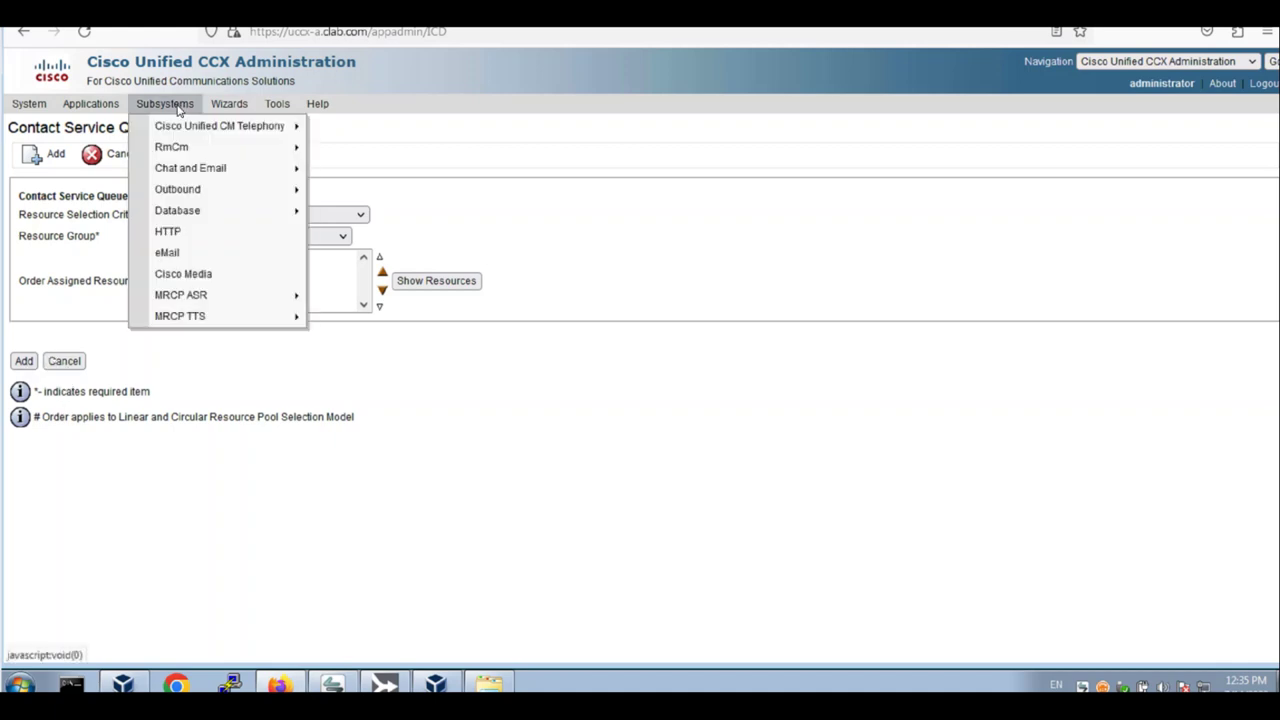
pyautogui.moveTo(300, 148)
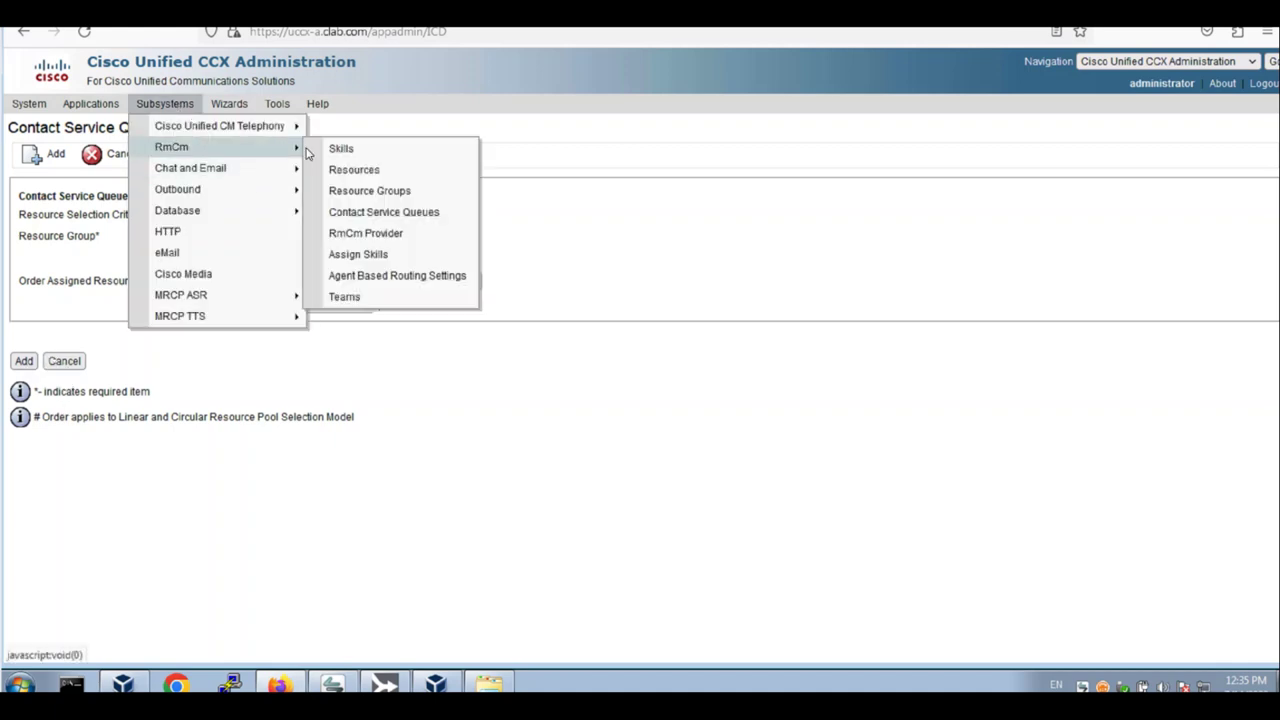
pyautogui.click(381, 172)
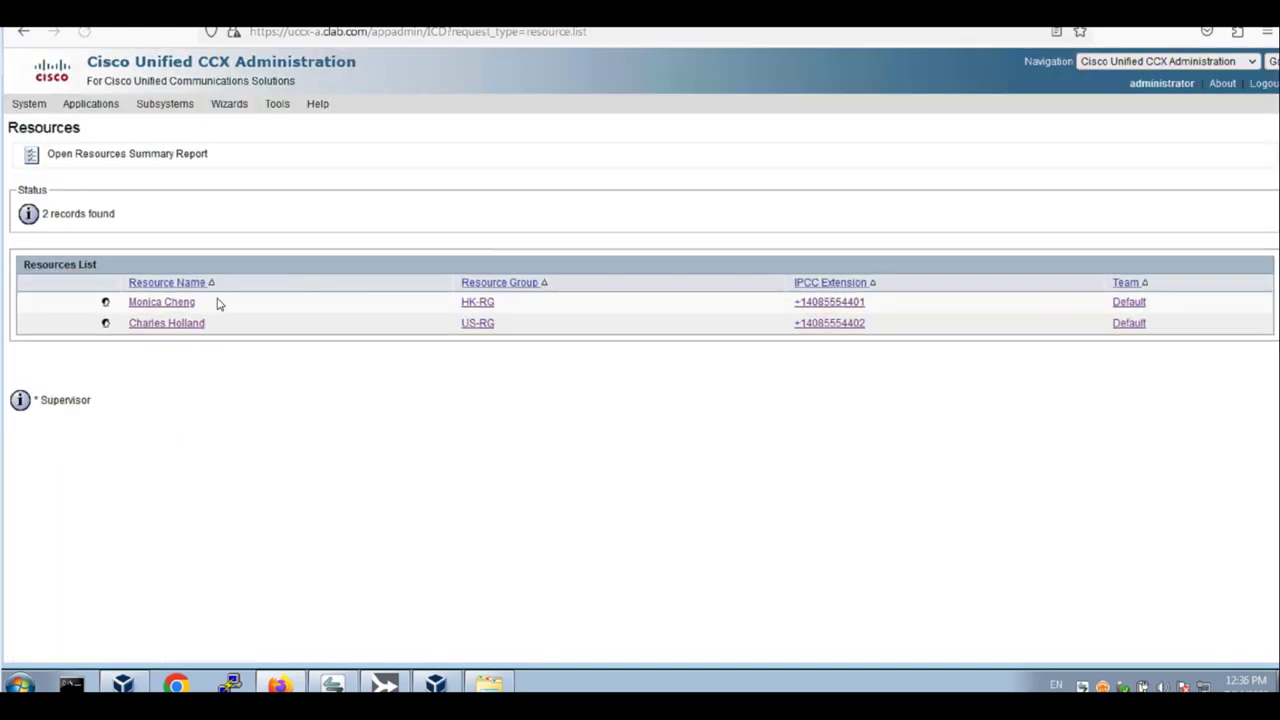
pyautogui.click(163, 302)
pyautogui.click(106, 312)
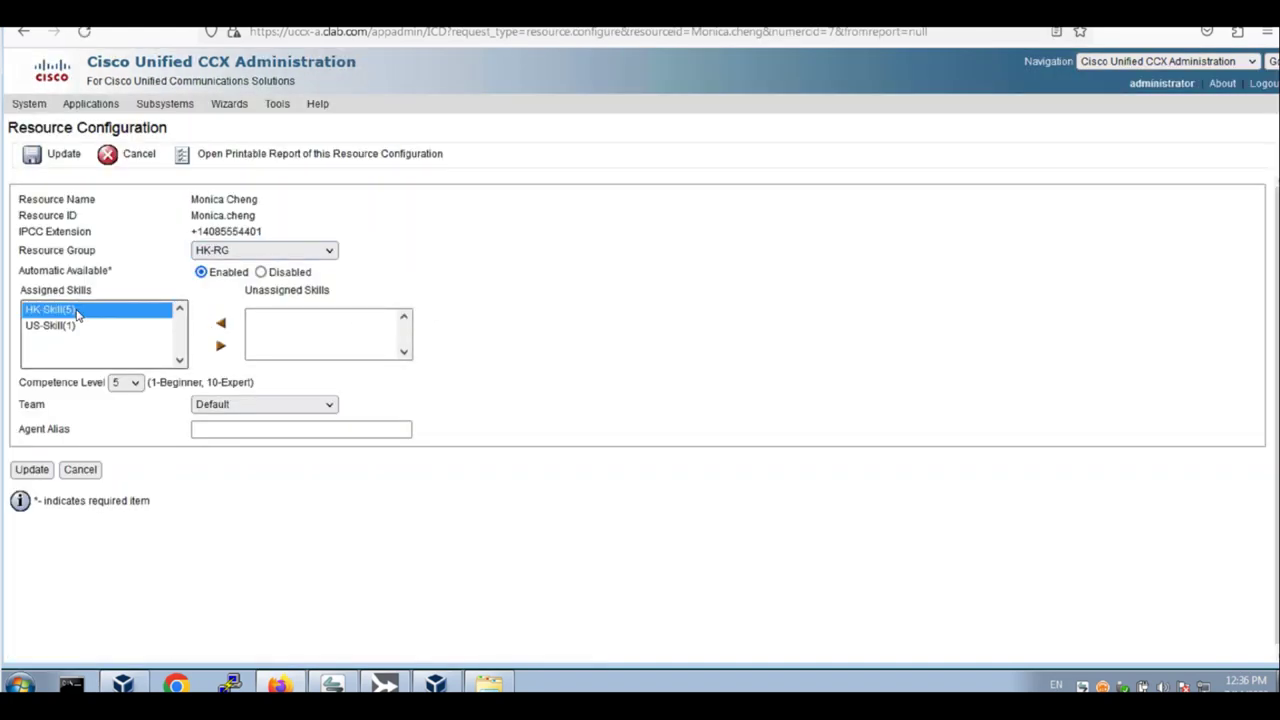
pyautogui.click(221, 349)
pyautogui.click(68, 311)
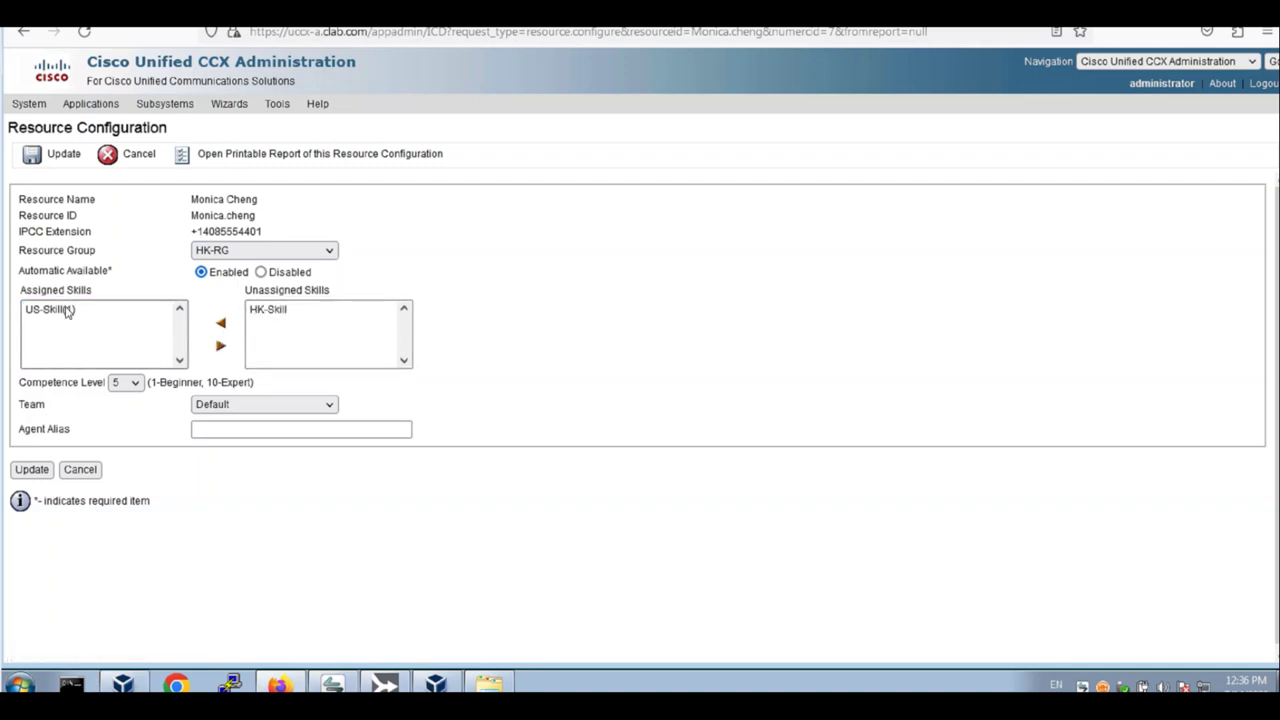
# Assign HK-RG HK-Skill at competence 10 and US-Skill at competence 5
pyautogui.click(221, 349)
pyautogui.click(268, 310)
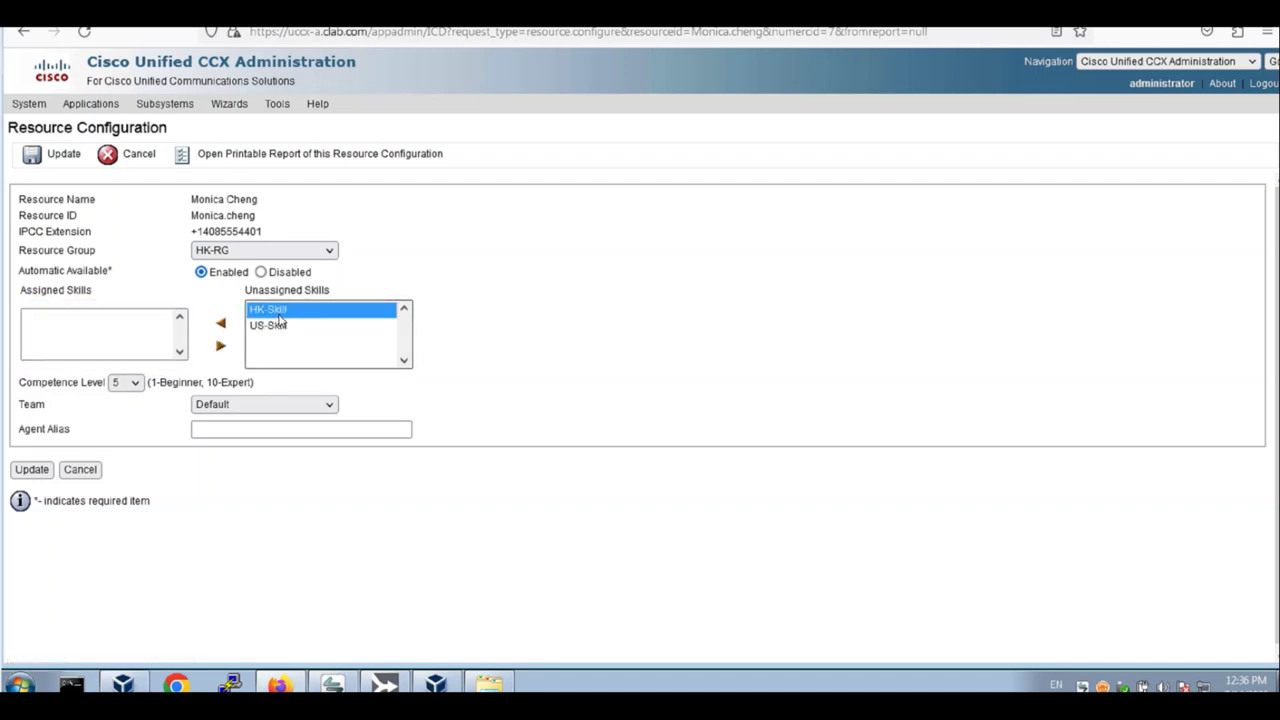
pyautogui.click(127, 383)
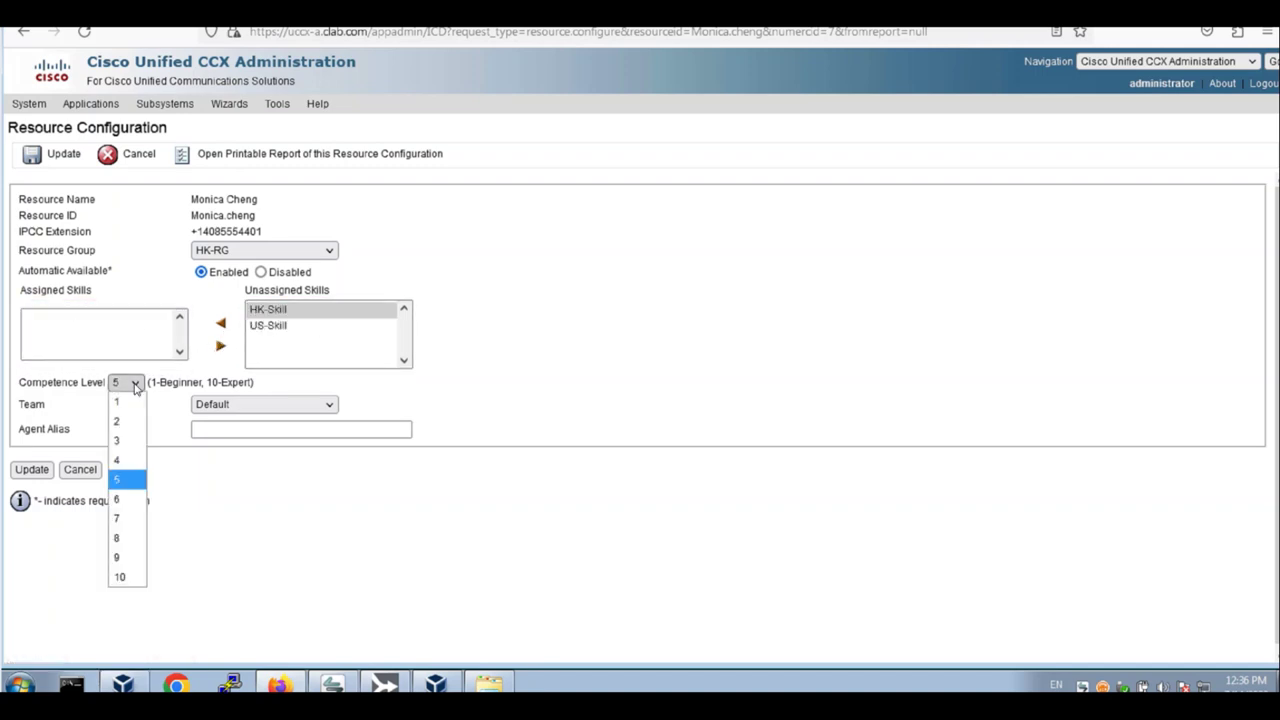
pyautogui.click(120, 576)
pyautogui.click(223, 328)
pyautogui.click(270, 311)
pyautogui.click(127, 383)
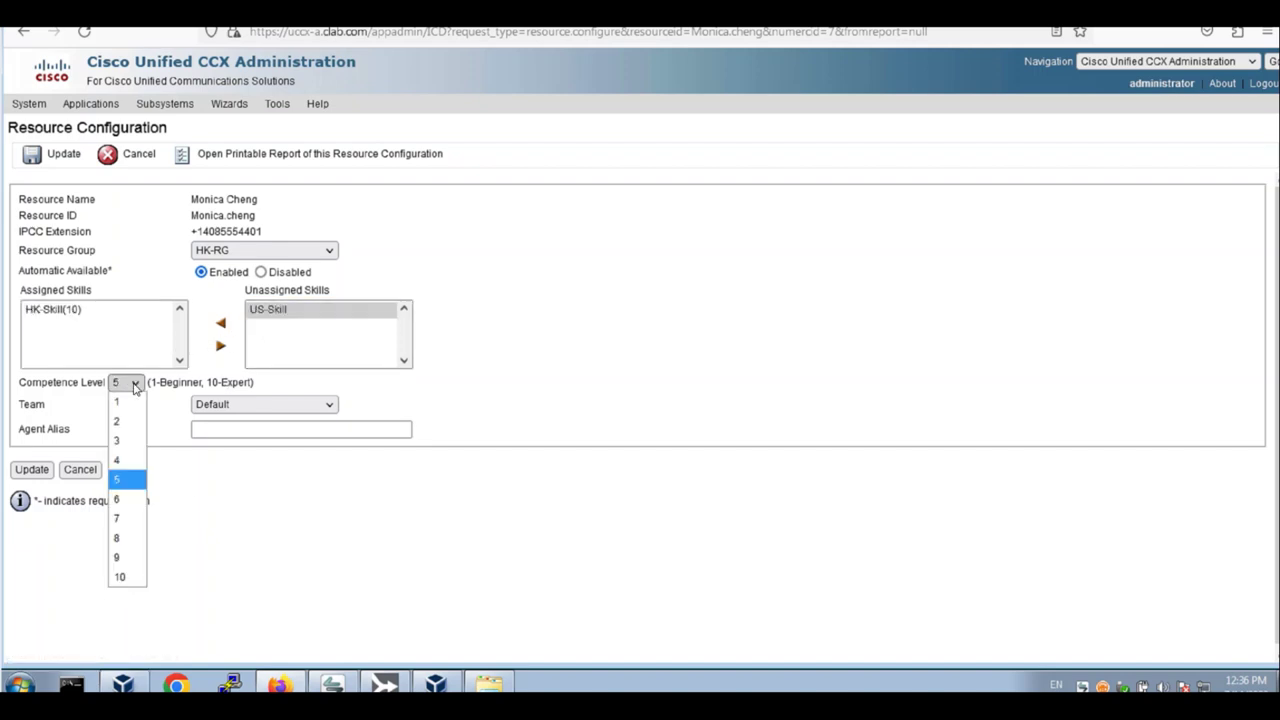
pyautogui.click(130, 383)
pyautogui.click(224, 329)
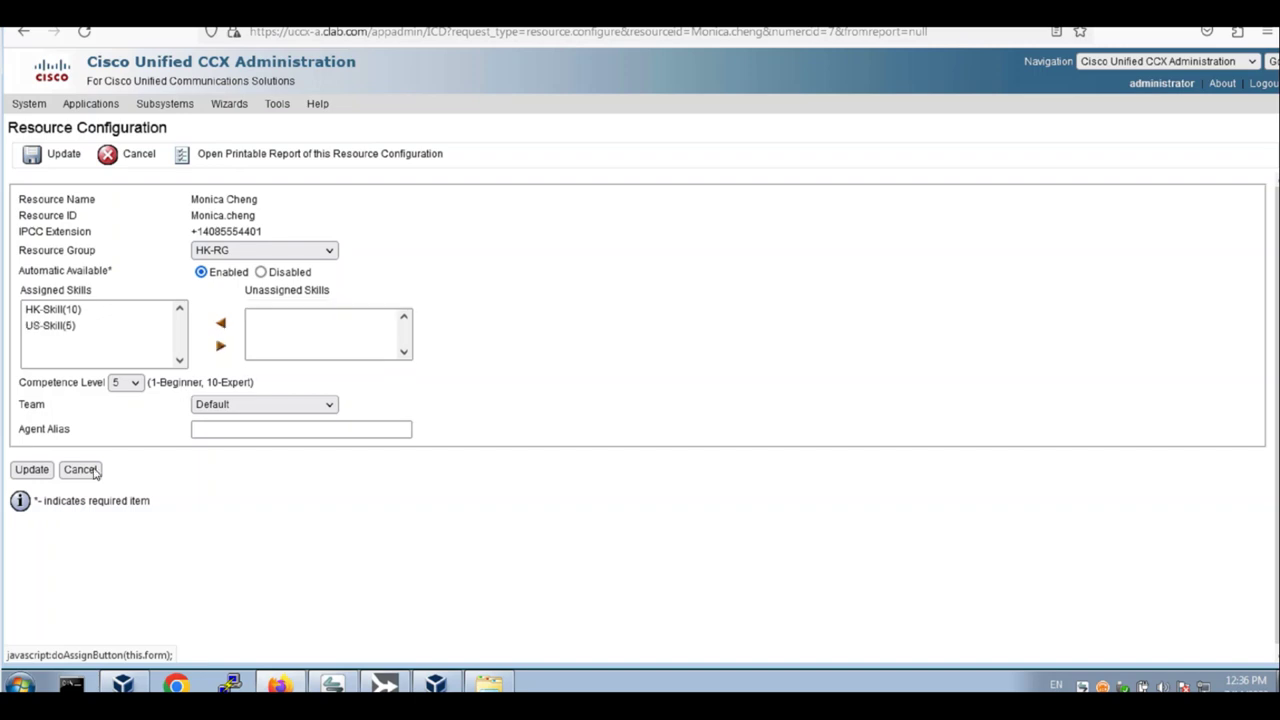
# Save HK-RG's skills, then open the US-RG agent and unassign both of its skills
pyautogui.click(76, 469)
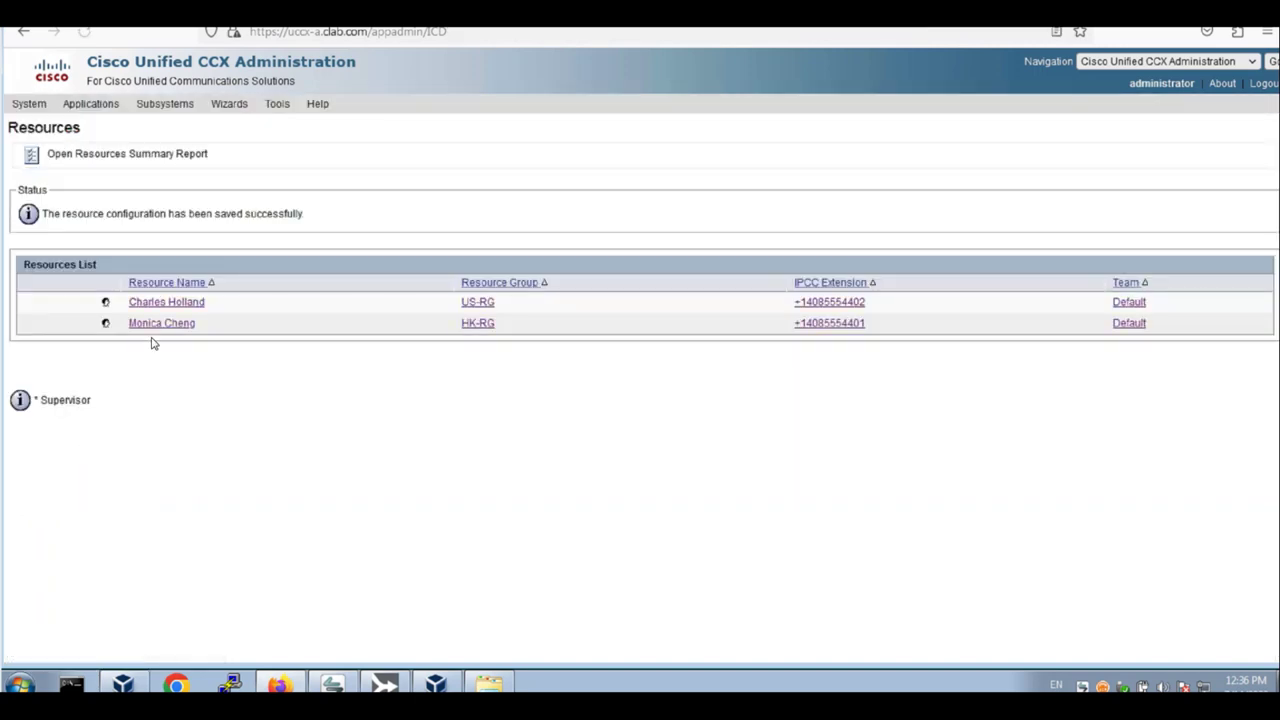
pyautogui.click(172, 300)
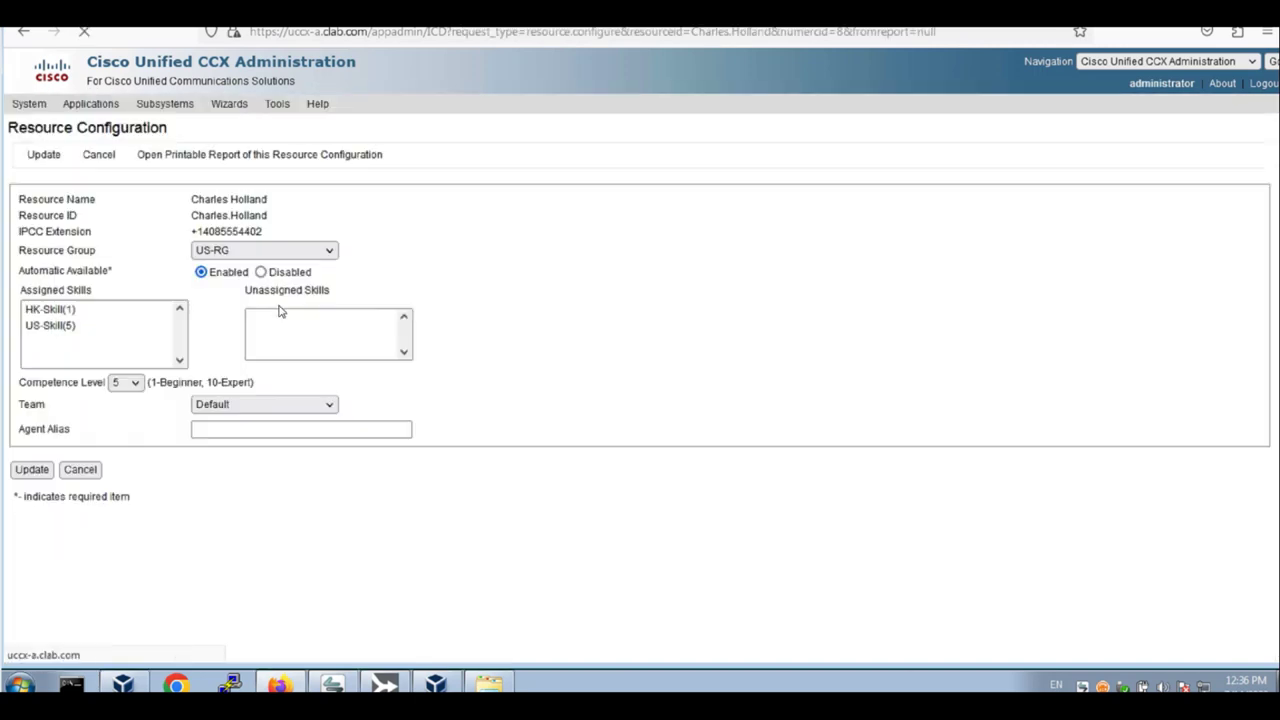
pyautogui.click(100, 311)
pyautogui.click(221, 347)
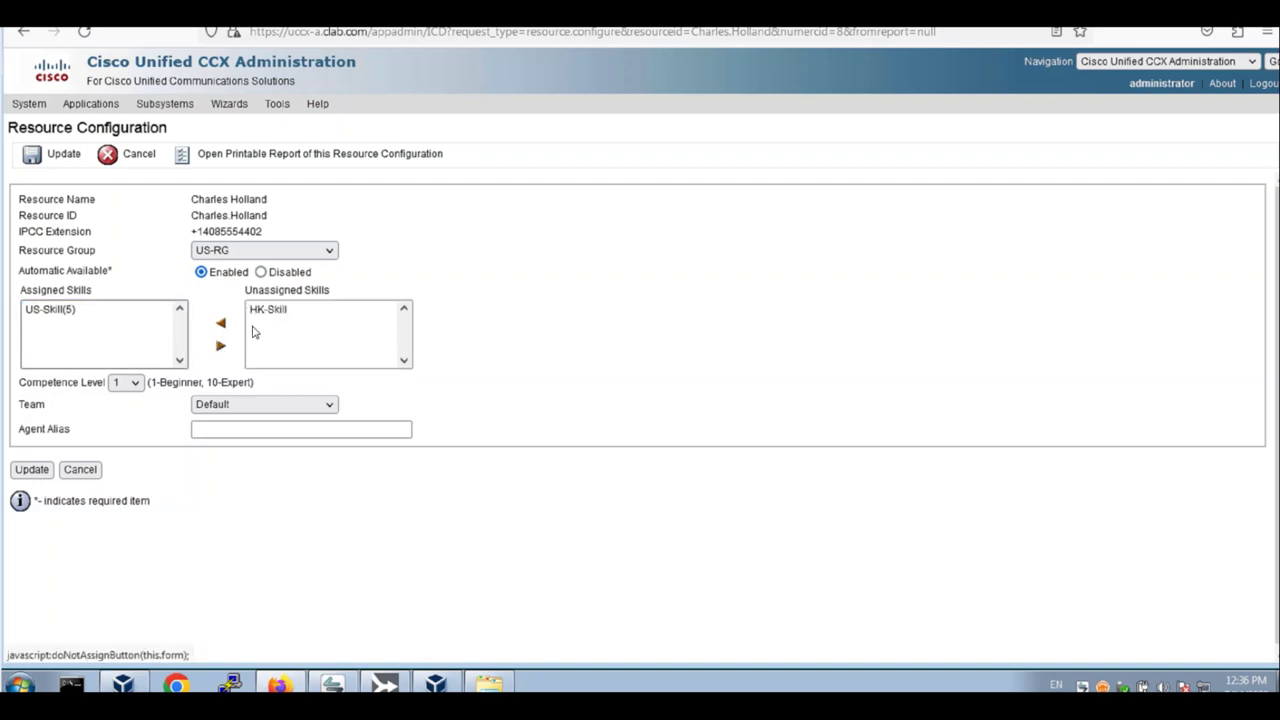
pyautogui.click(60, 310)
pyautogui.click(221, 346)
# Assign US-RG HK-Skill at competence 5 and US-Skill at competence 10, and save
pyautogui.click(283, 313)
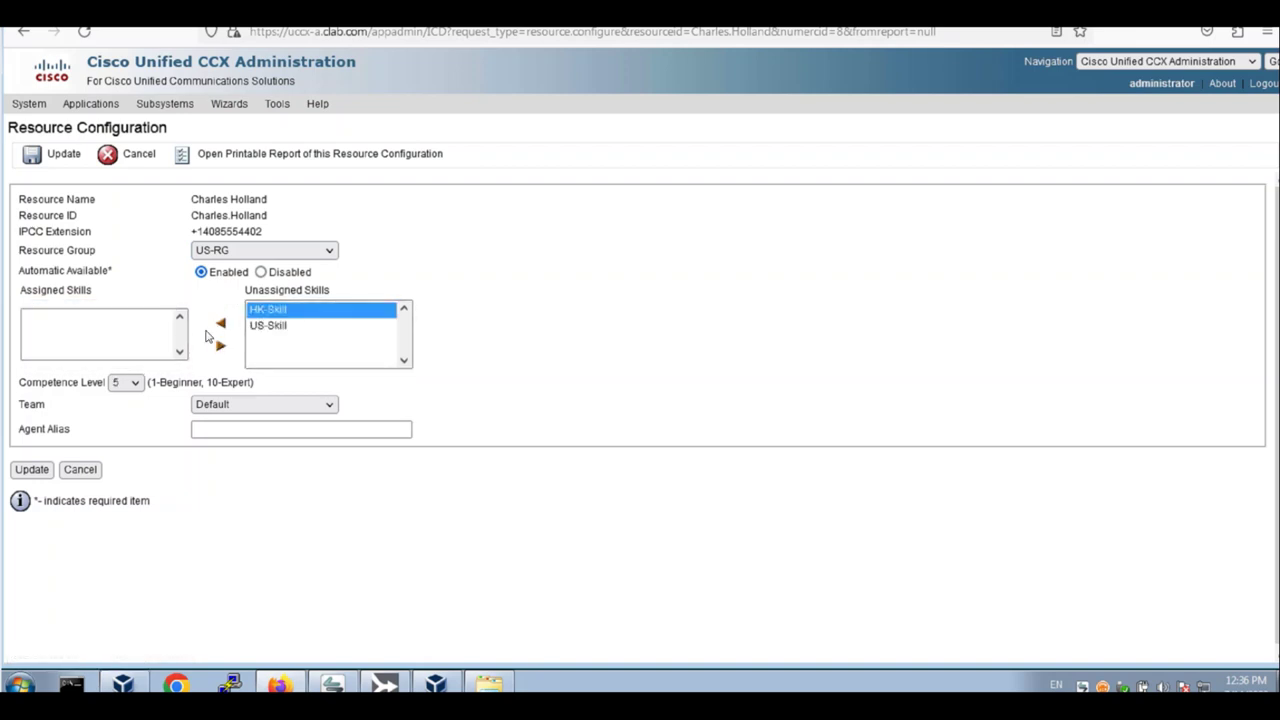
pyautogui.click(221, 323)
pyautogui.click(268, 310)
pyautogui.click(125, 382)
pyautogui.click(125, 576)
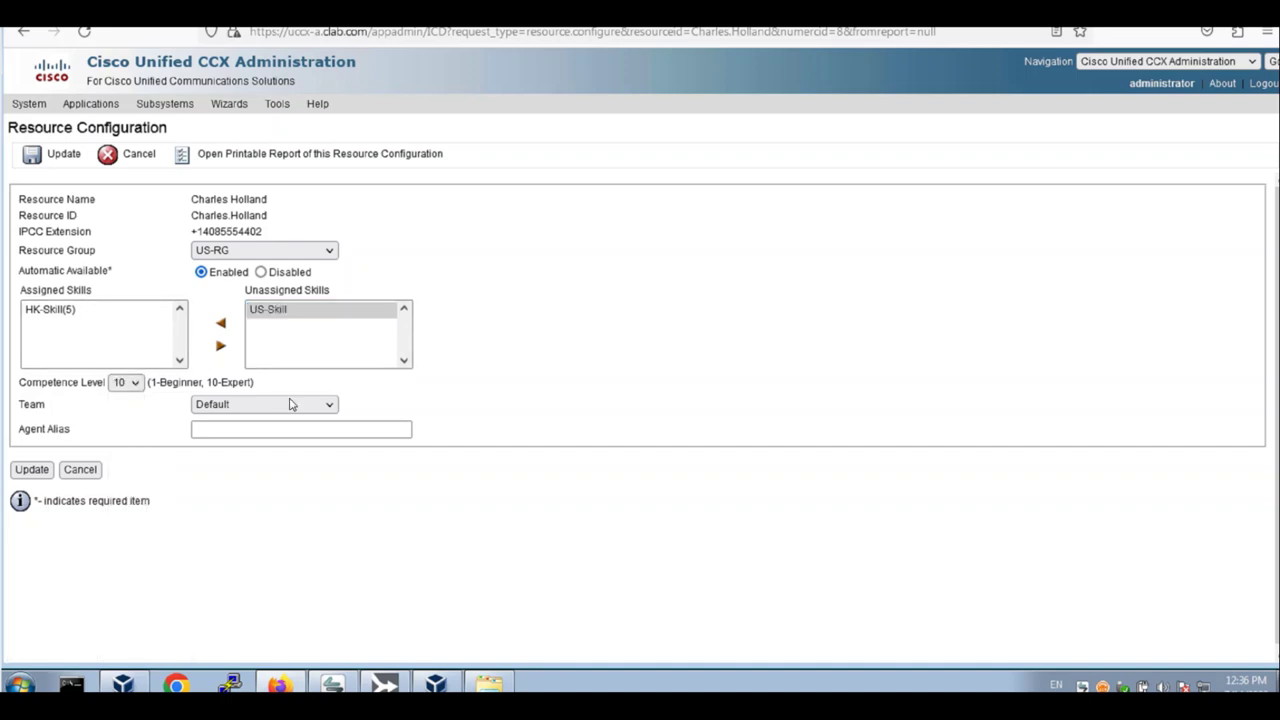
pyautogui.click(221, 323)
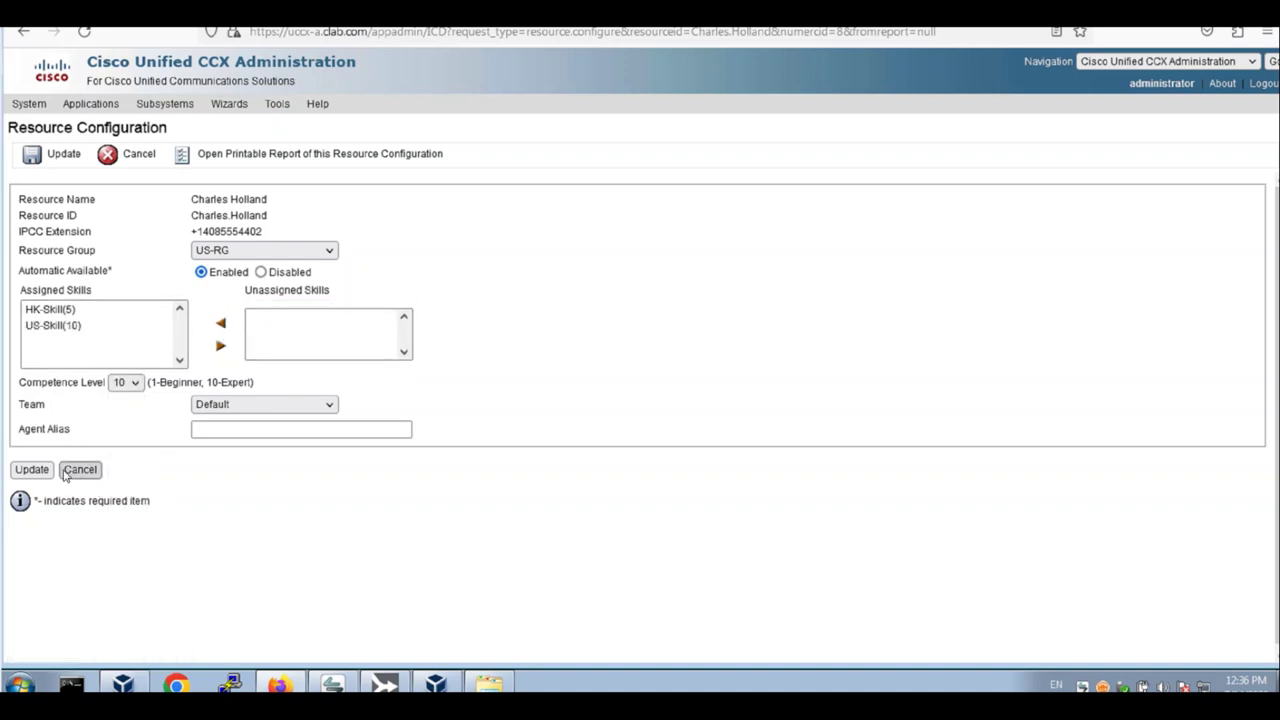
pyautogui.click(31, 469)
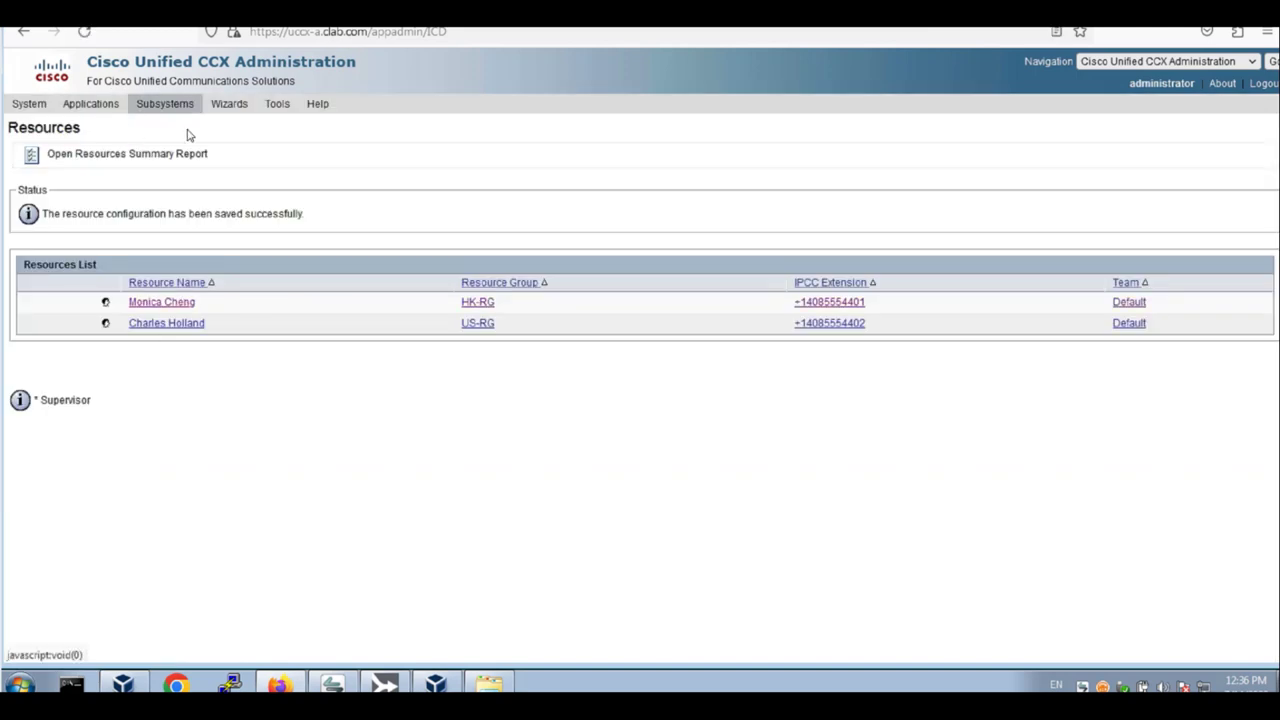
# Start a new contact service queue named US-CSQ using the Resource Group pool model
pyautogui.click(165, 103)
pyautogui.moveTo(313, 150)
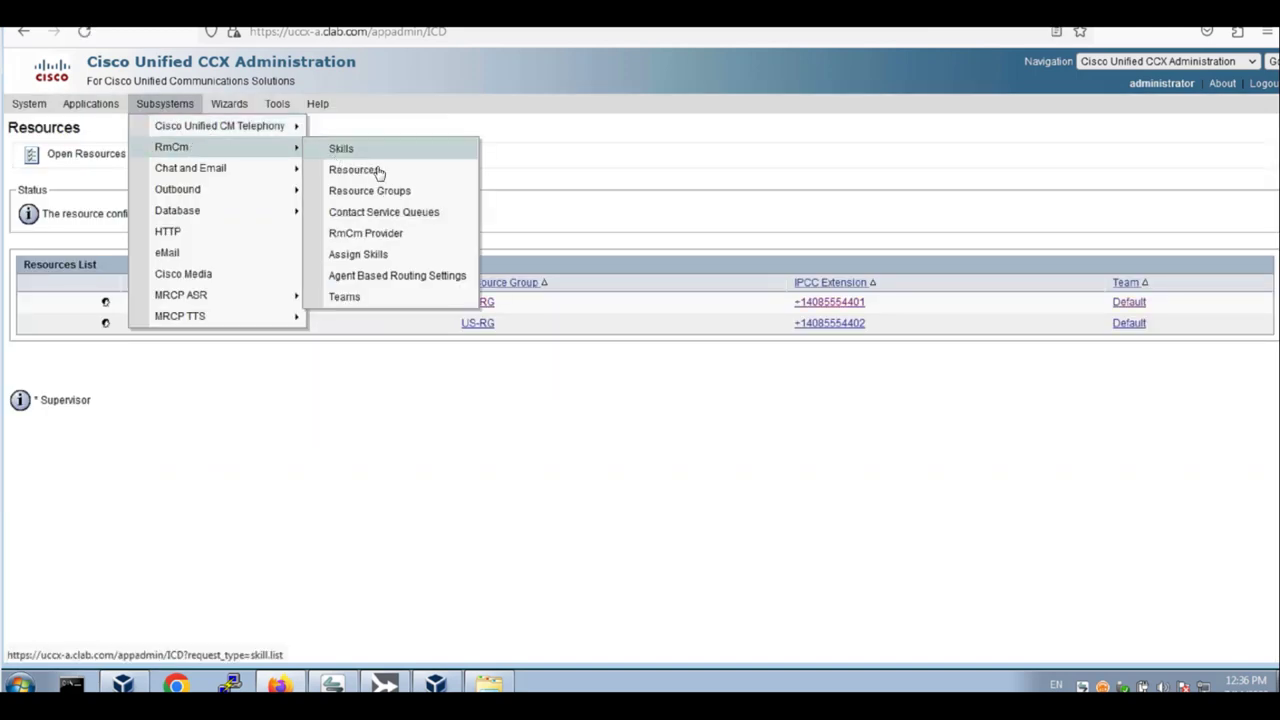
pyautogui.click(393, 212)
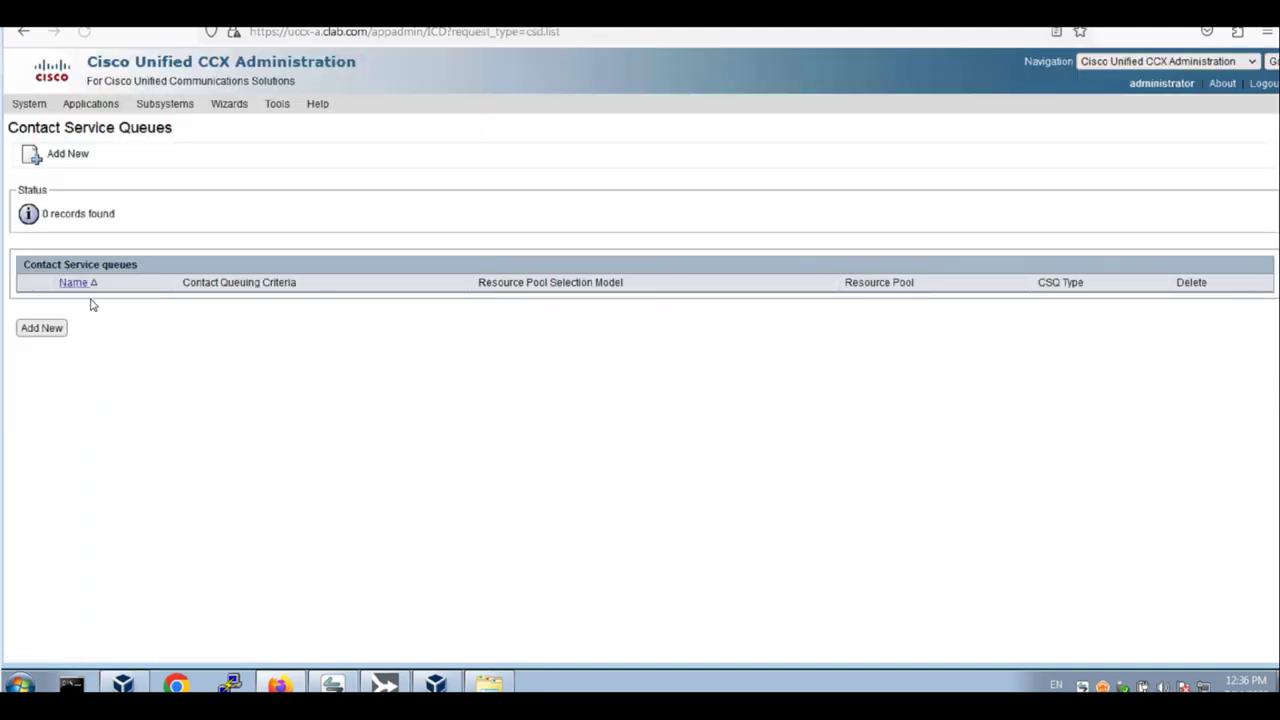
pyautogui.click(45, 329)
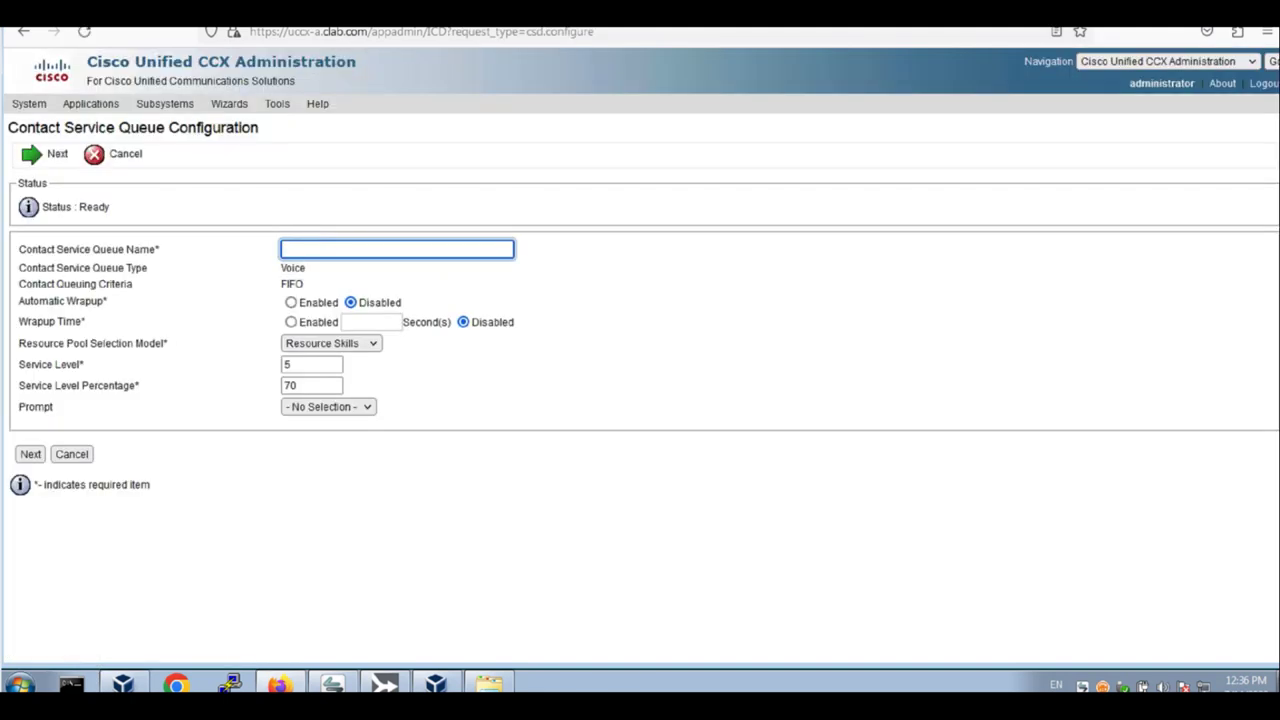
pyautogui.write('US-')
pyautogui.click(310, 268)
pyautogui.click(335, 344)
pyautogui.click(342, 380)
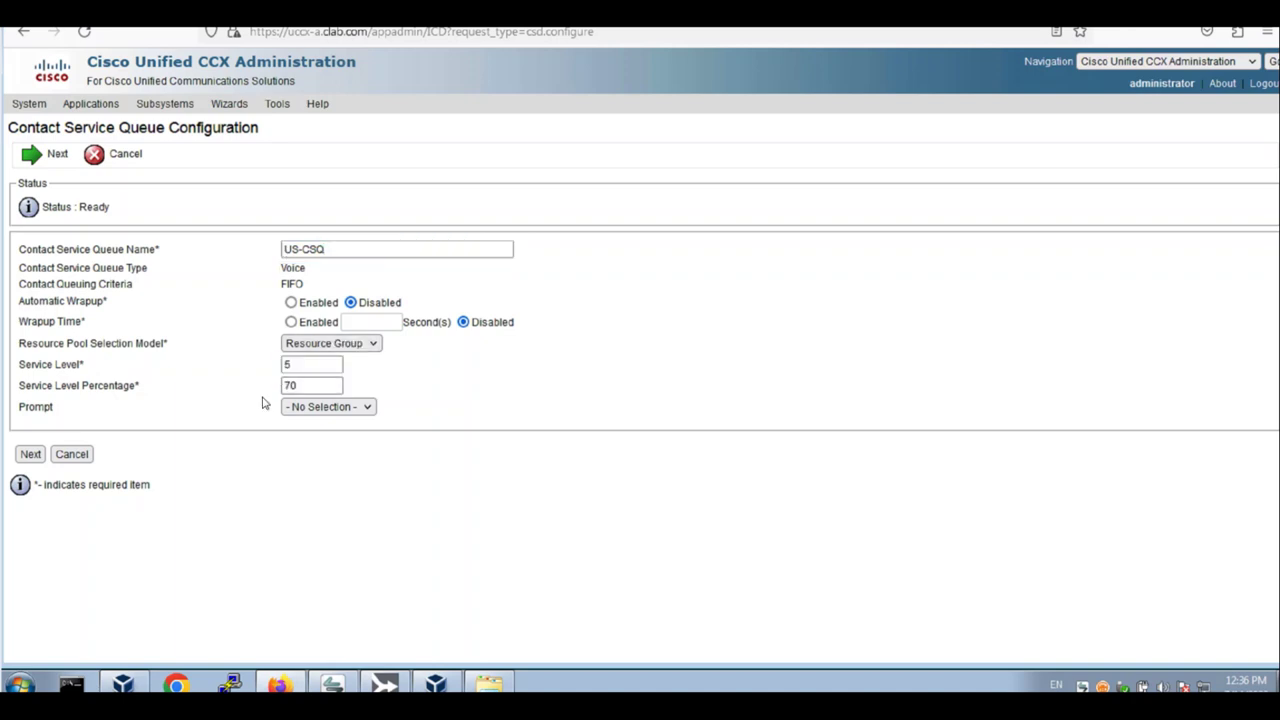
pyautogui.click(31, 455)
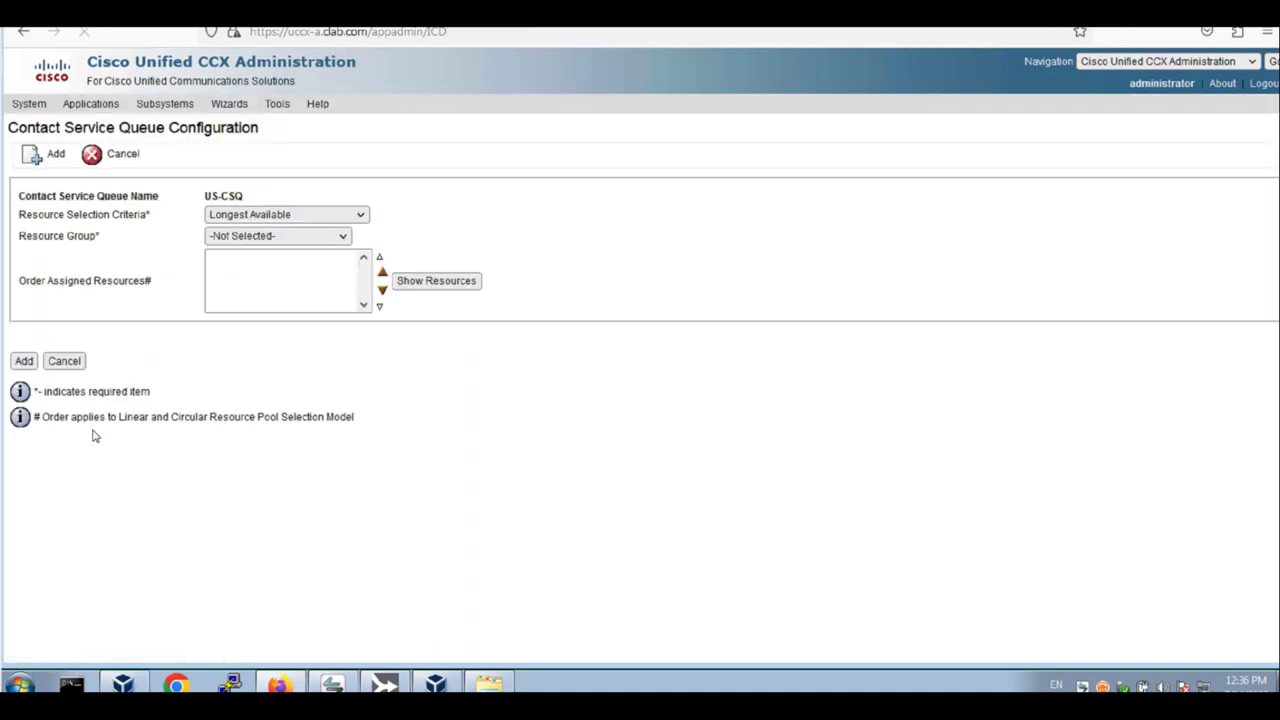
# Keep Longest Available selection, choose resource group US-RG, and list its agents
pyautogui.click(296, 215)
pyautogui.click(303, 234)
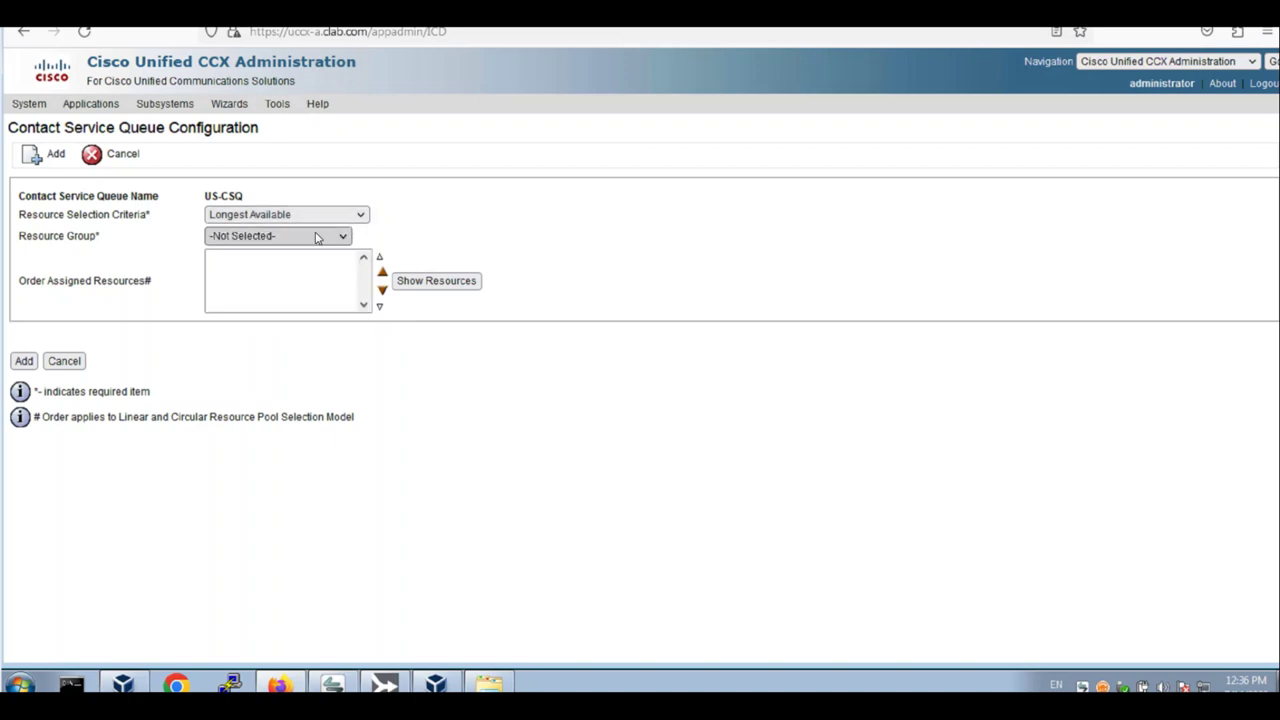
pyautogui.click(303, 237)
pyautogui.click(245, 293)
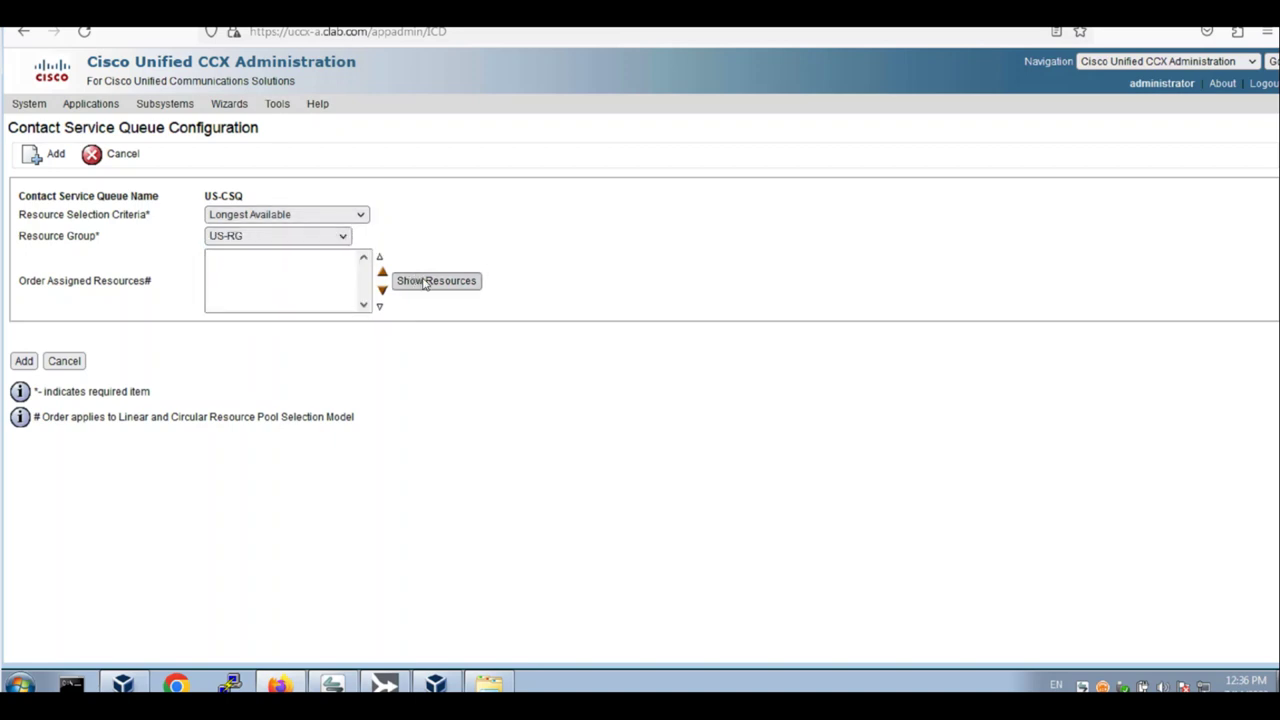
pyautogui.click(423, 280)
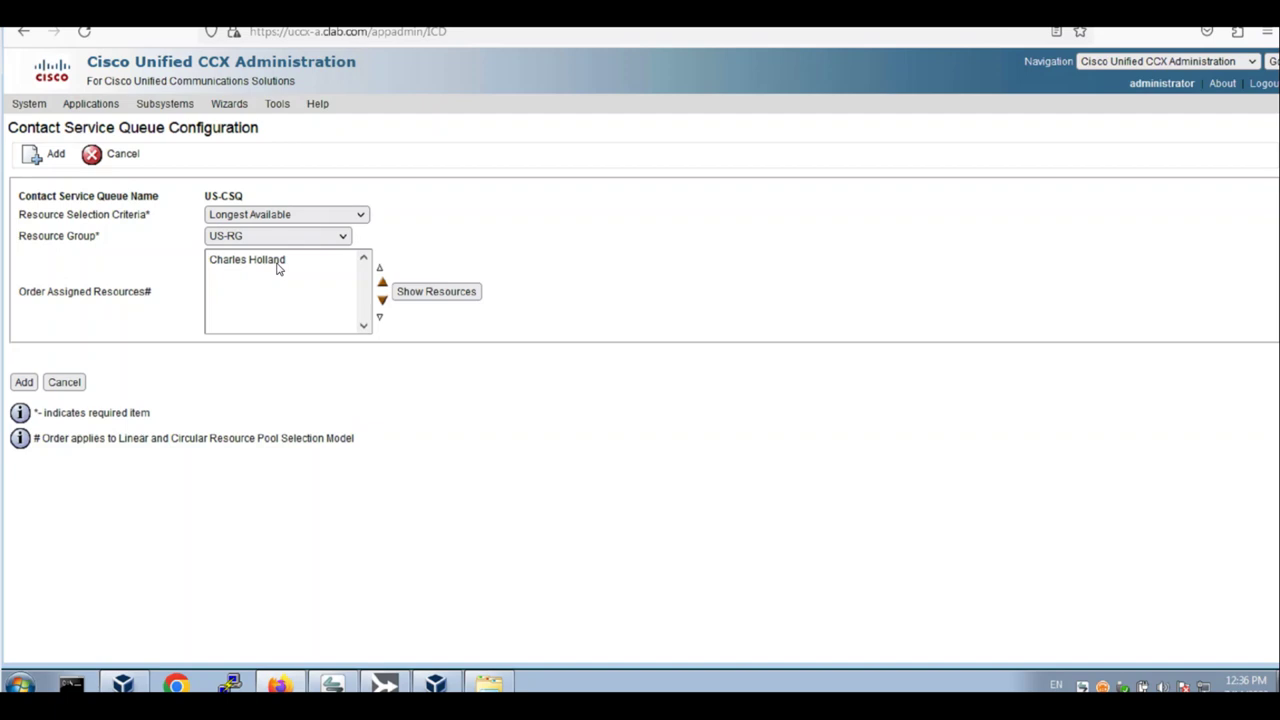
pyautogui.click(425, 299)
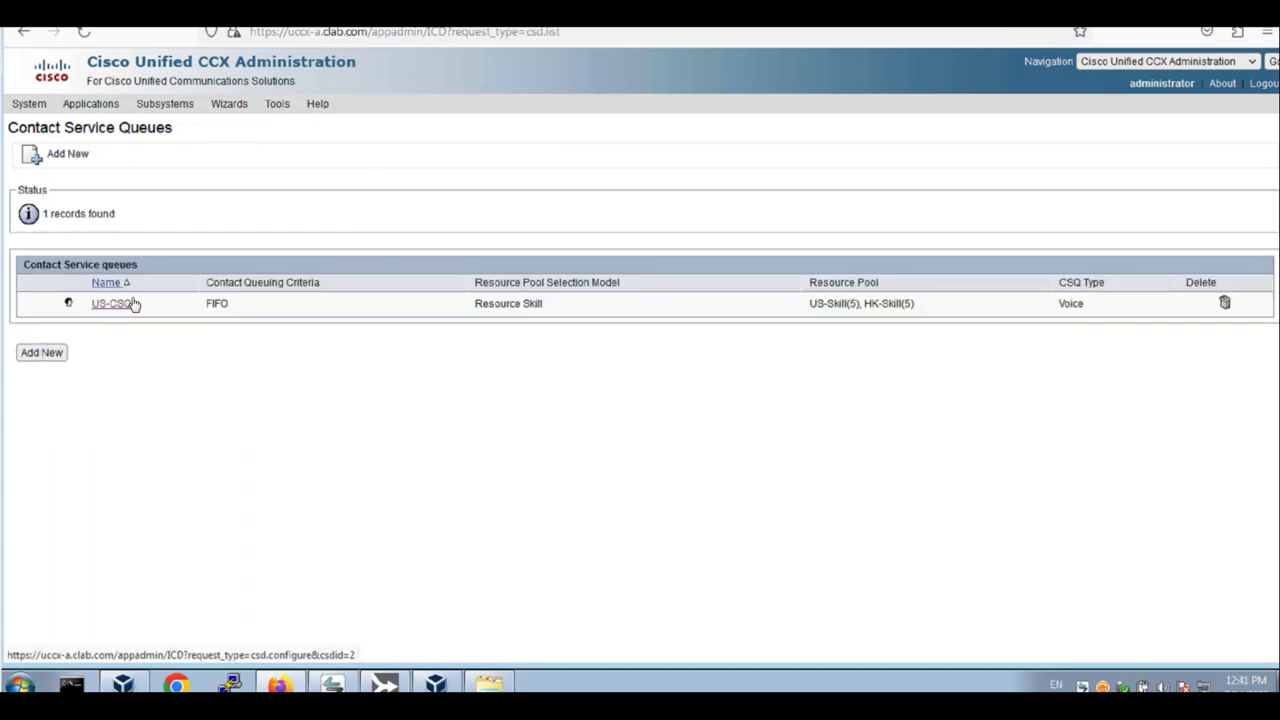
# Reopen US-CSQ with the Resource Skills model, dismiss the duplicate US-Skill warning, and save it
pyautogui.click(113, 306)
pyautogui.click(262, 344)
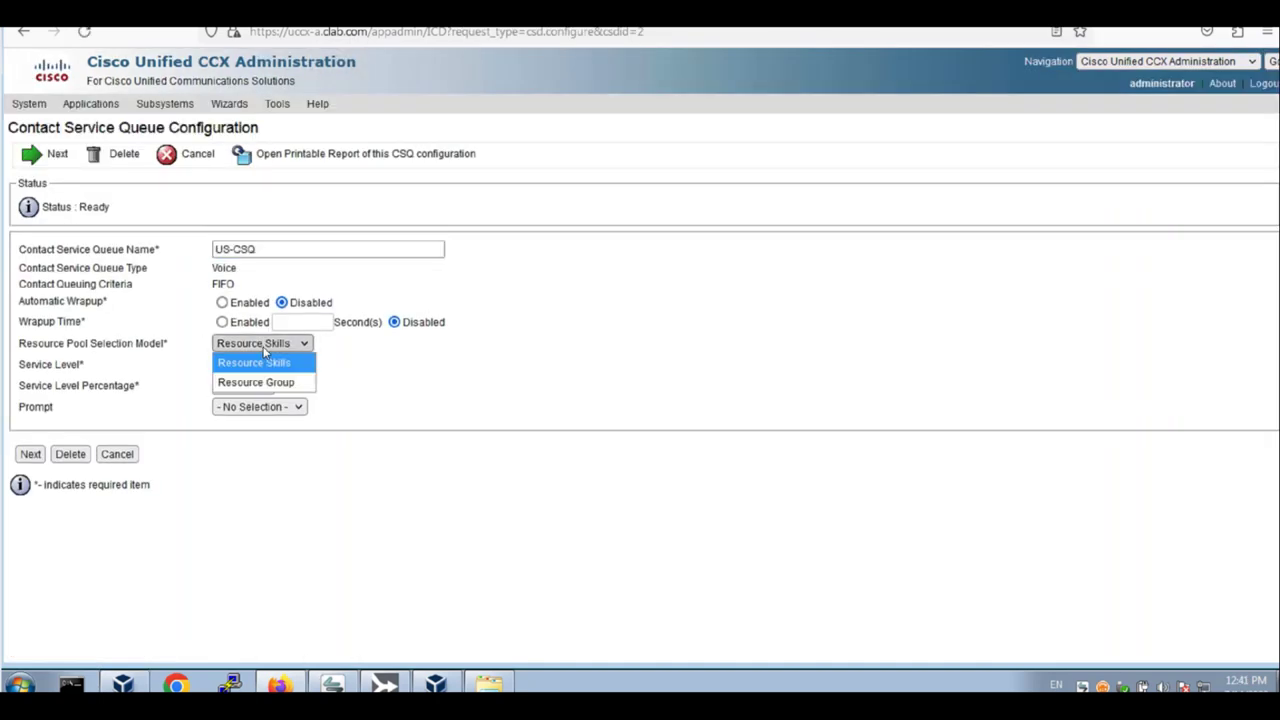
pyautogui.click(265, 350)
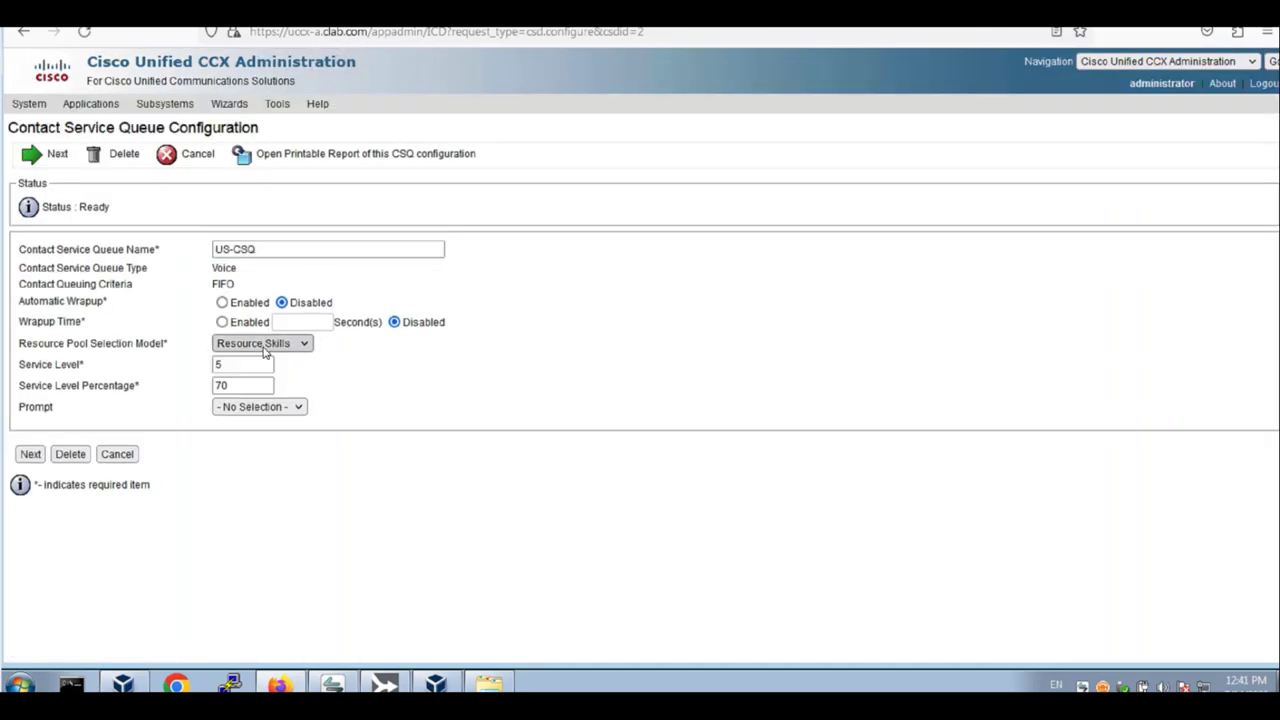
pyautogui.click(31, 455)
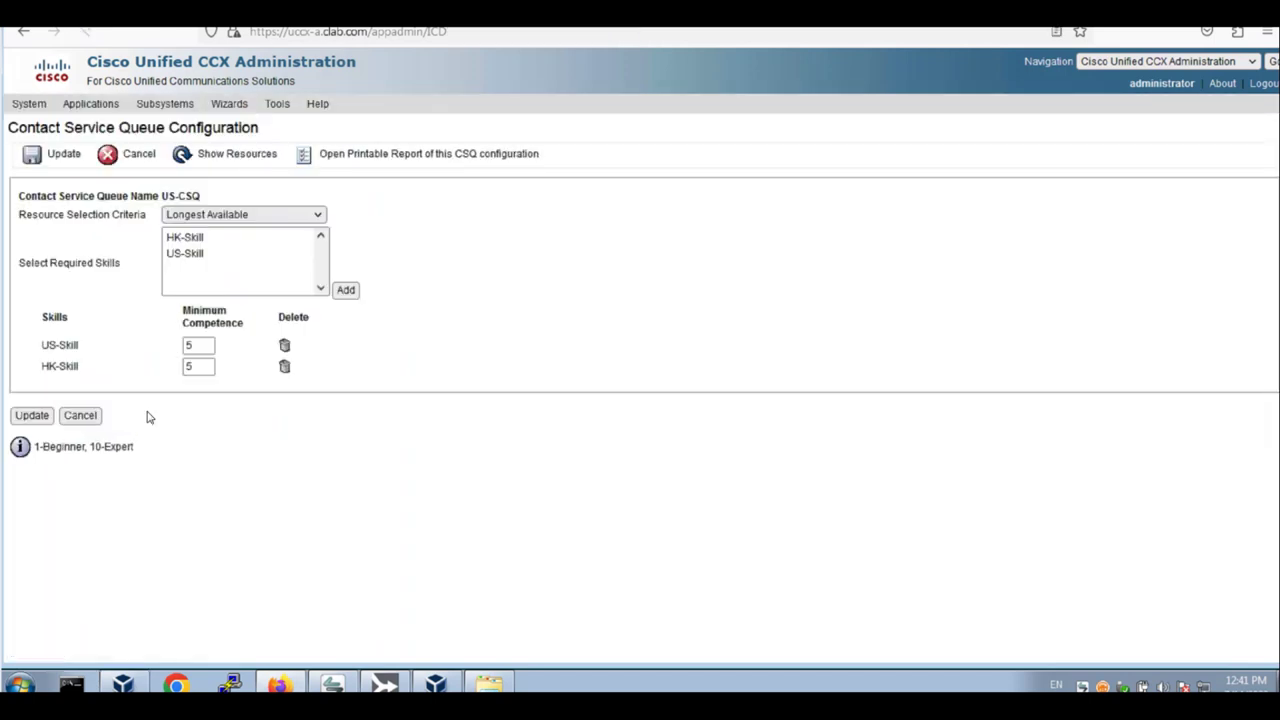
pyautogui.click(216, 240)
pyautogui.click(211, 256)
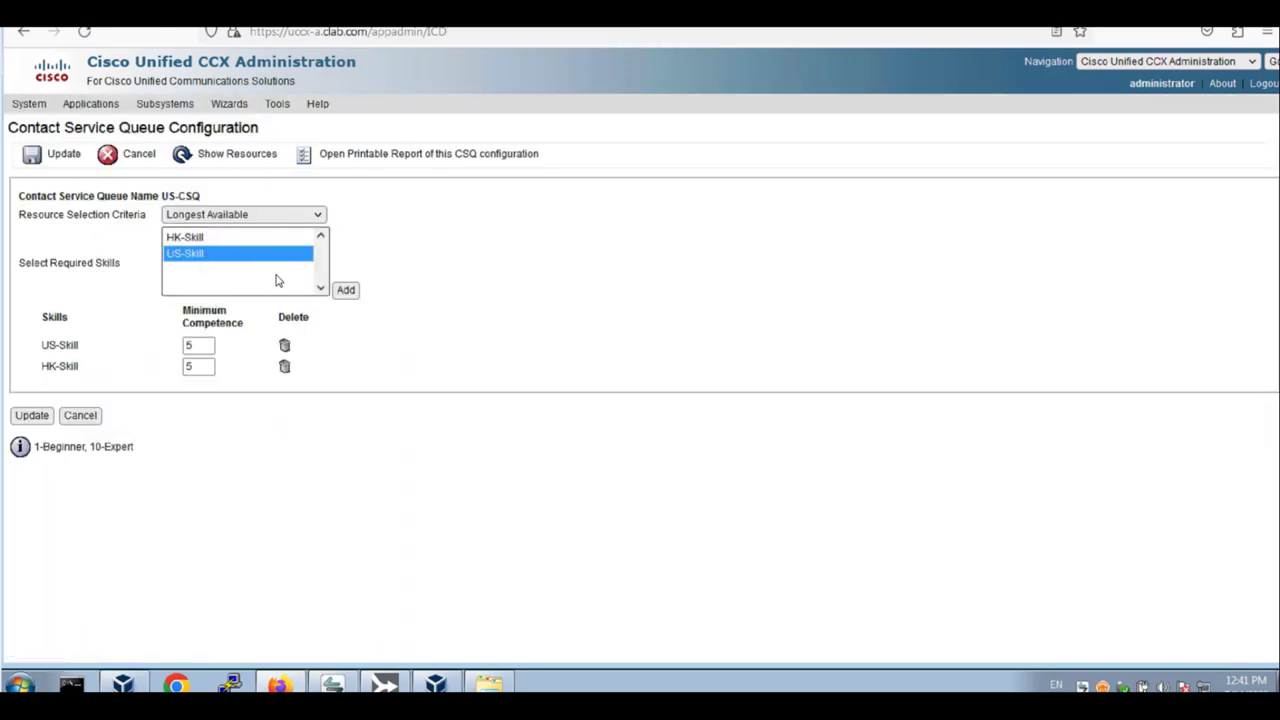
pyautogui.click(345, 290)
pyautogui.click(782, 384)
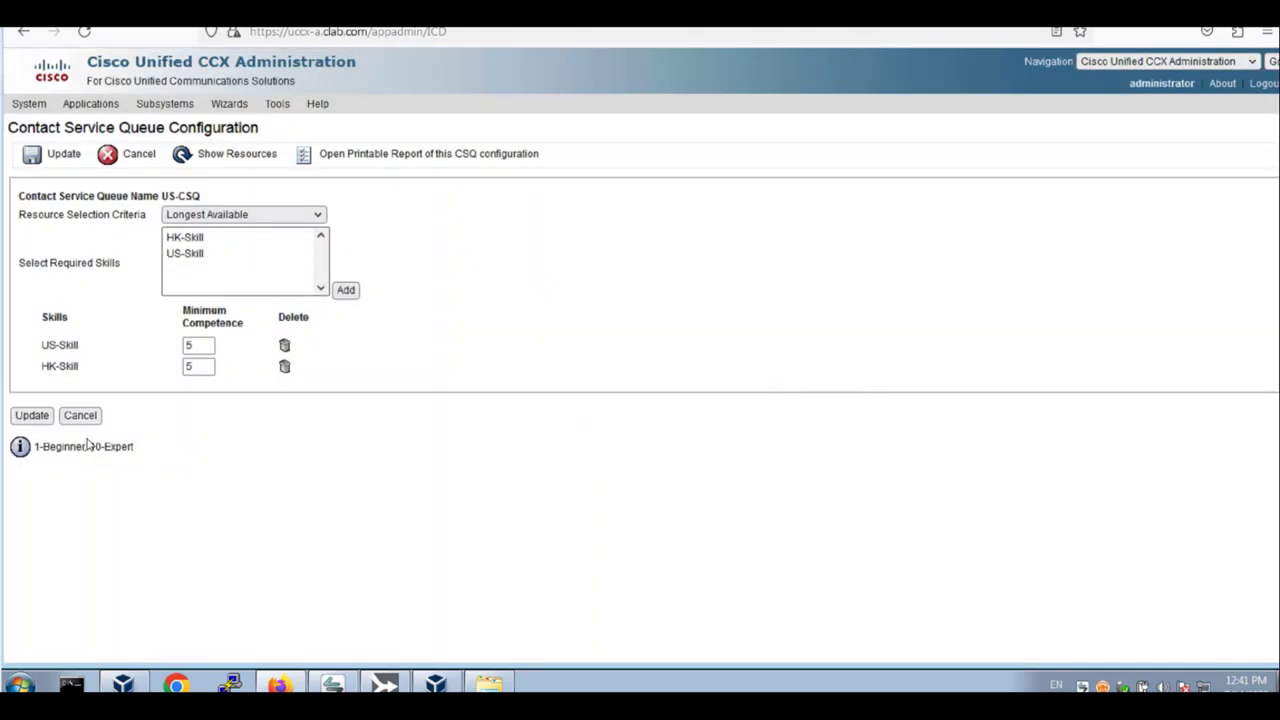
pyautogui.click(30, 416)
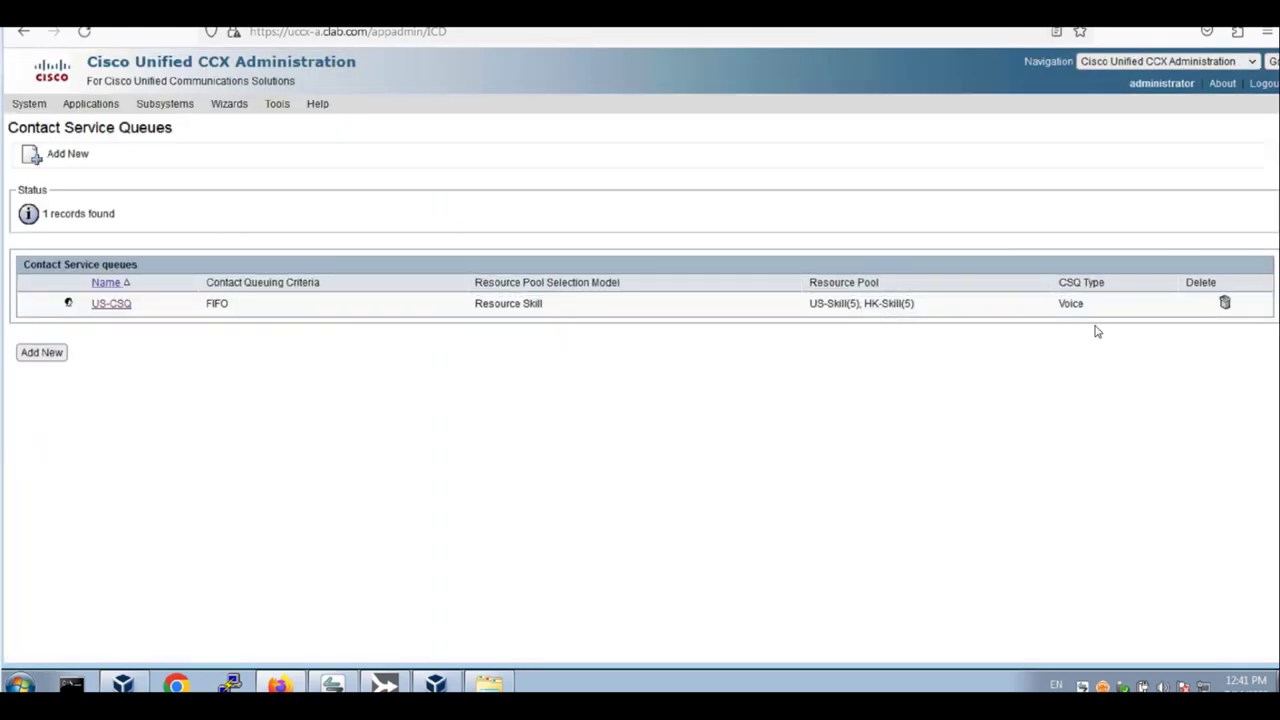
# Add HK-CSQ with automatic wrapup enabled, requiring HK-Skill and US-Skill at competence 5
pyautogui.click(46, 356)
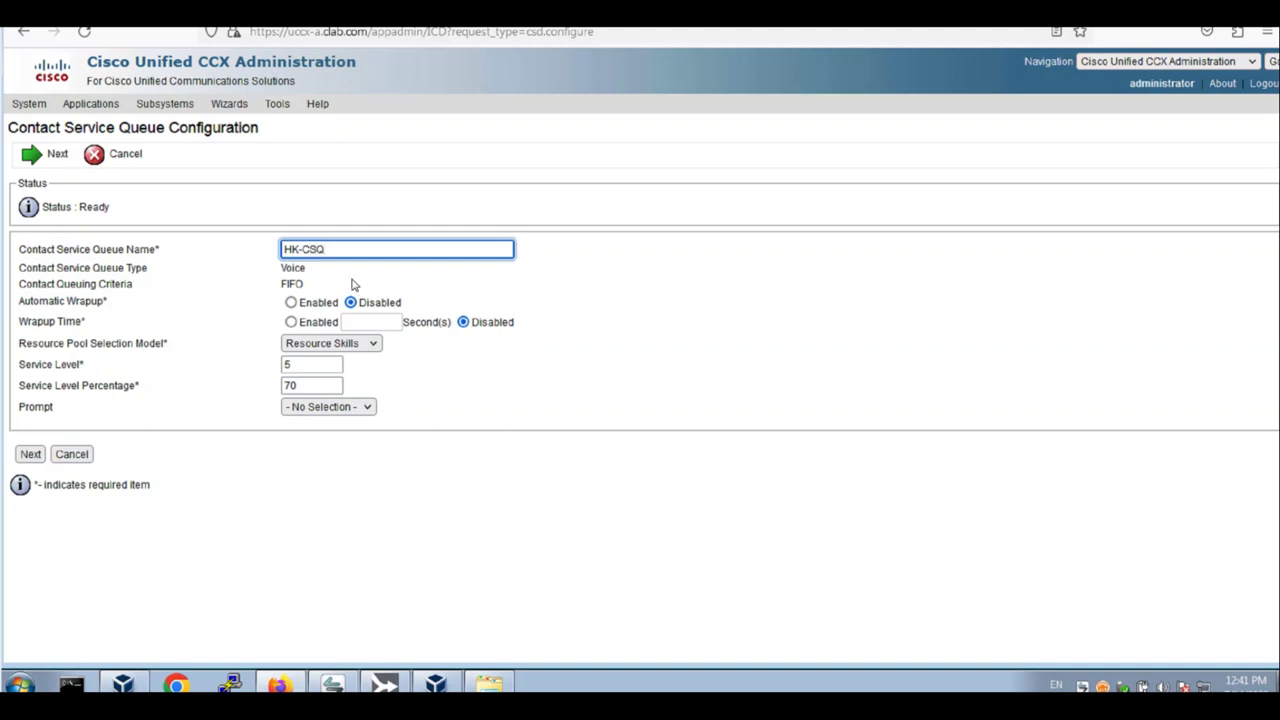
pyautogui.click(290, 302)
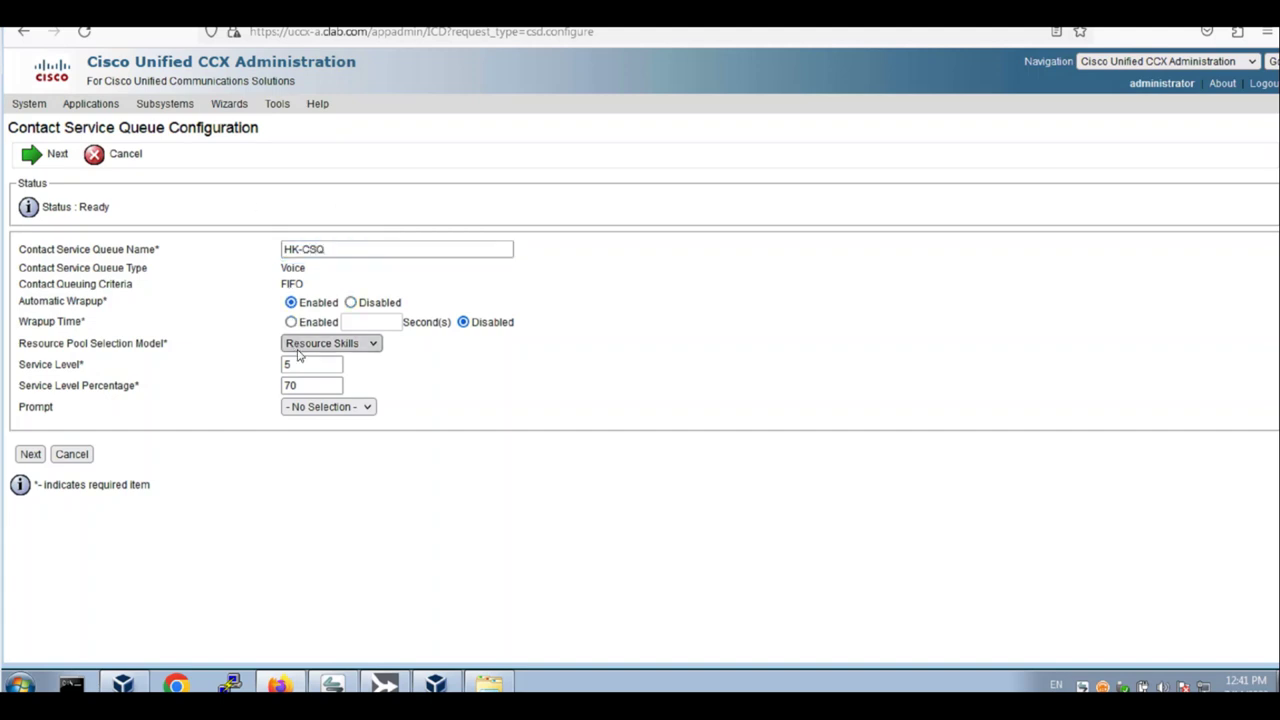
pyautogui.click(40, 456)
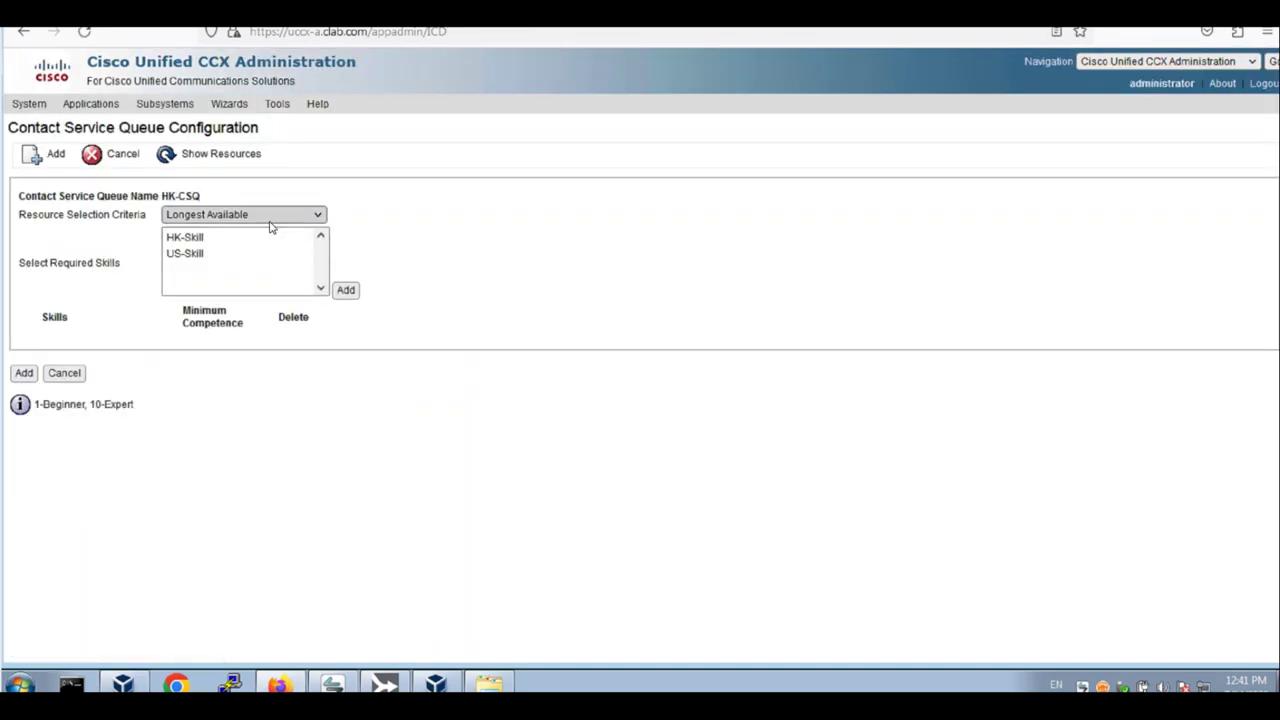
pyautogui.click(205, 240)
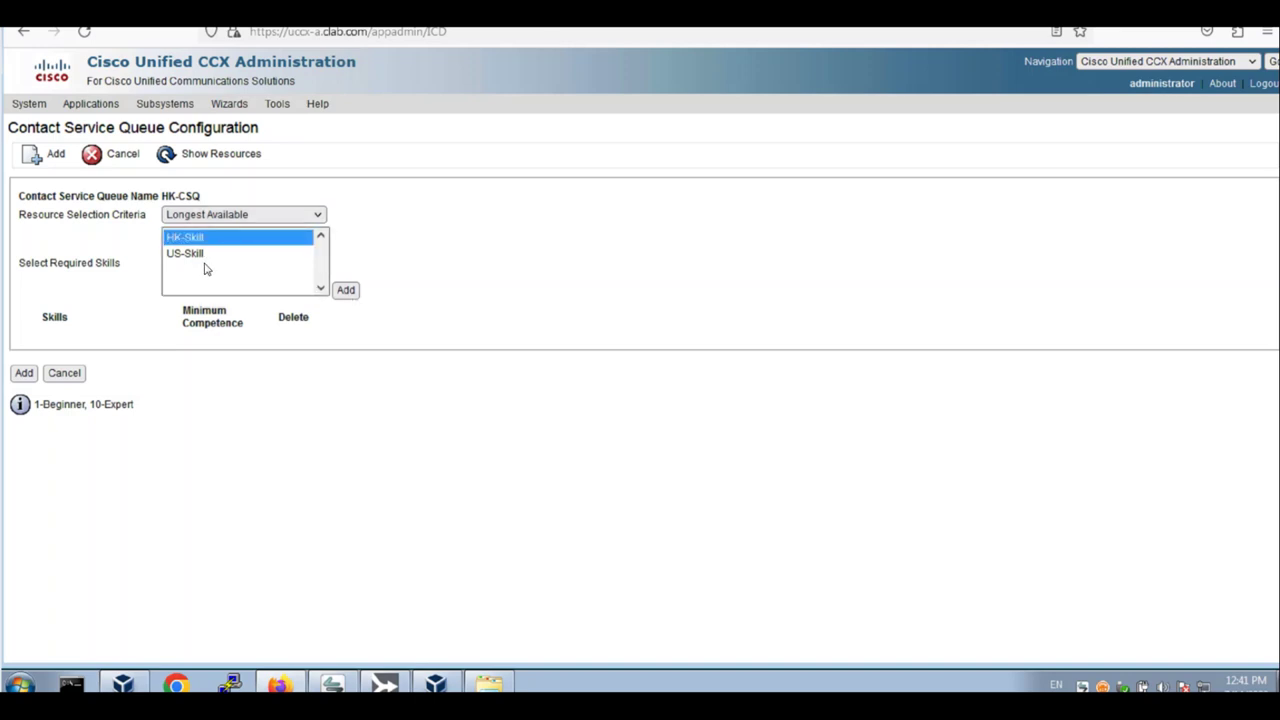
pyautogui.click(345, 290)
pyautogui.click(214, 254)
pyautogui.click(345, 290)
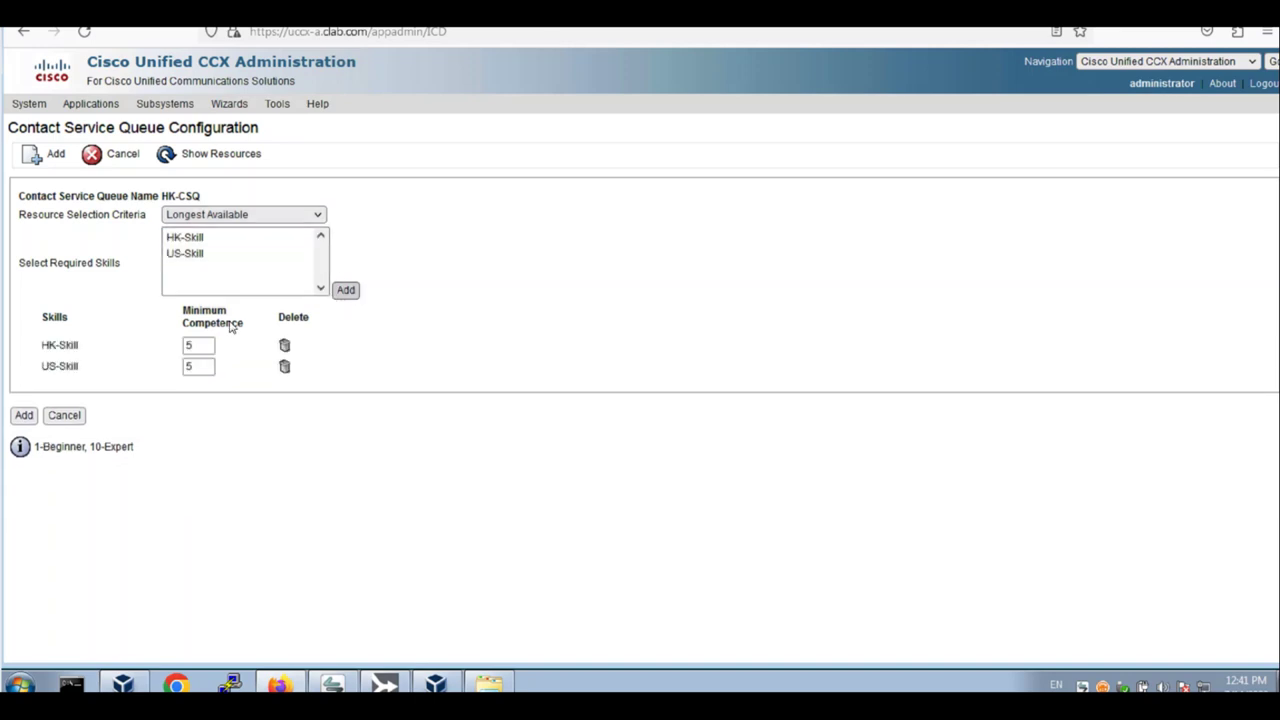
pyautogui.click(34, 419)
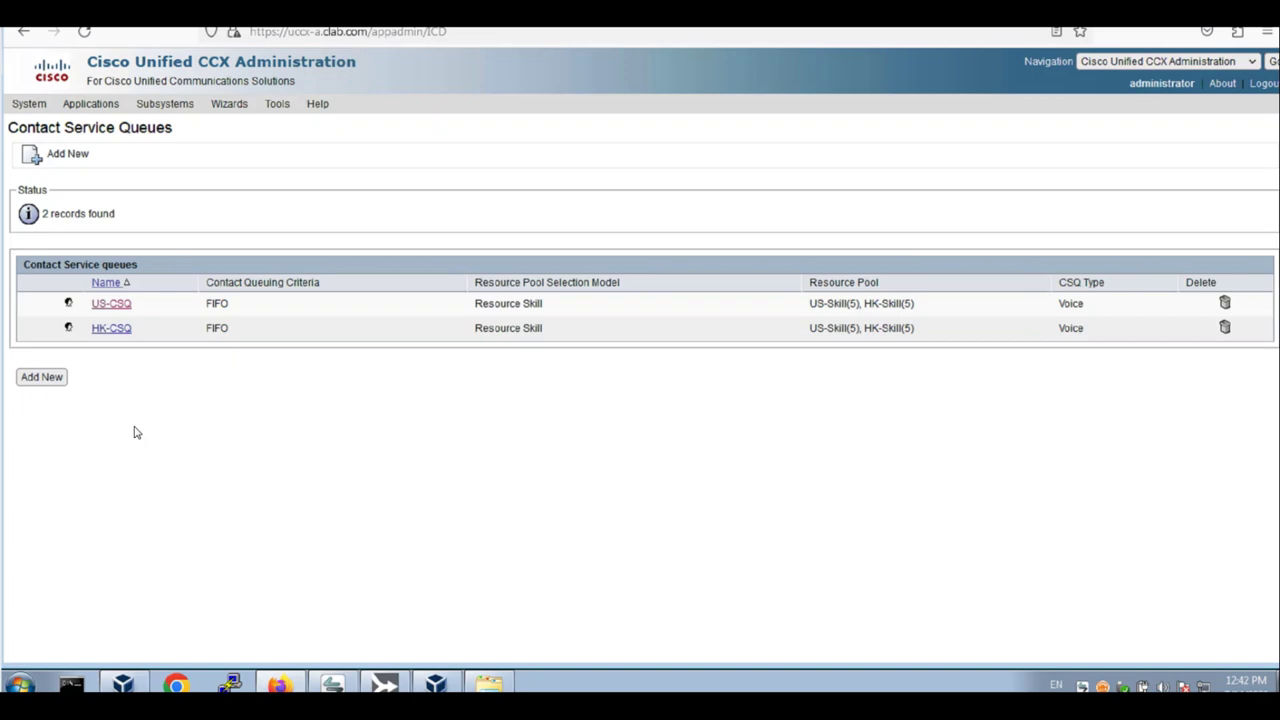
# Go to the Unified CM Telephony Call Control Group list, showing 0 groups, and add a new group
pyautogui.moveTo(162, 108)
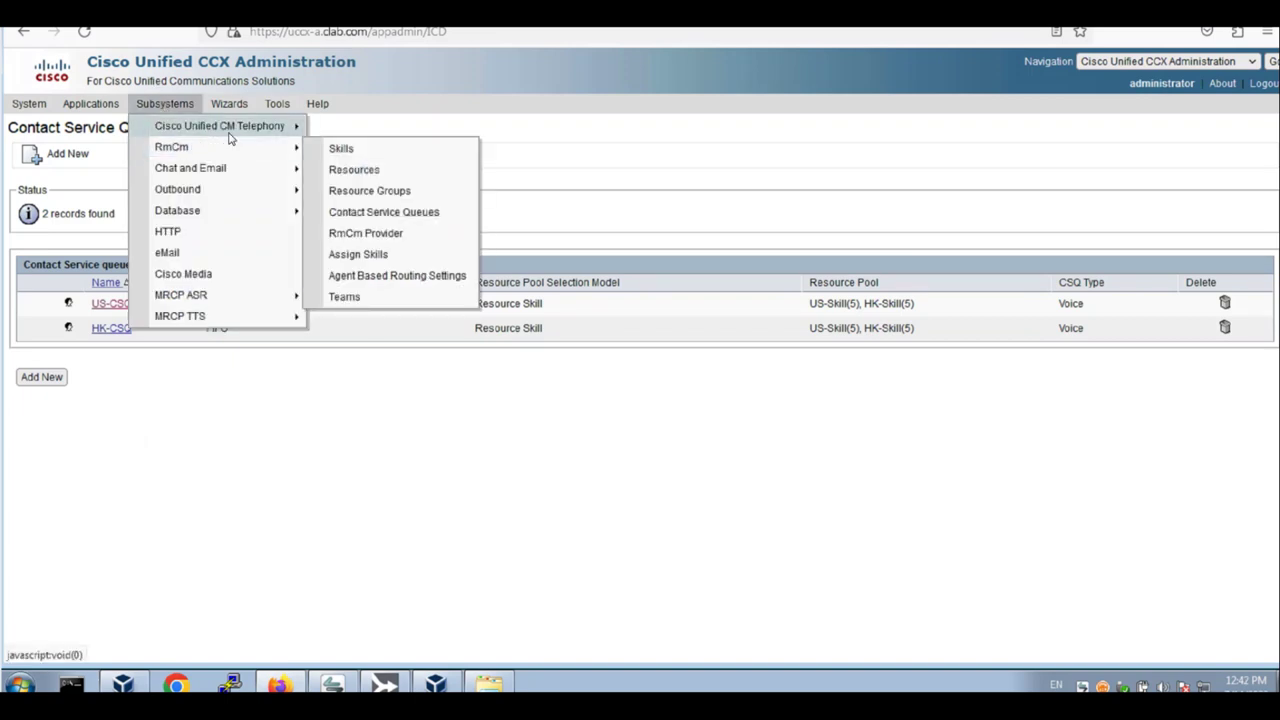
pyautogui.moveTo(297, 126)
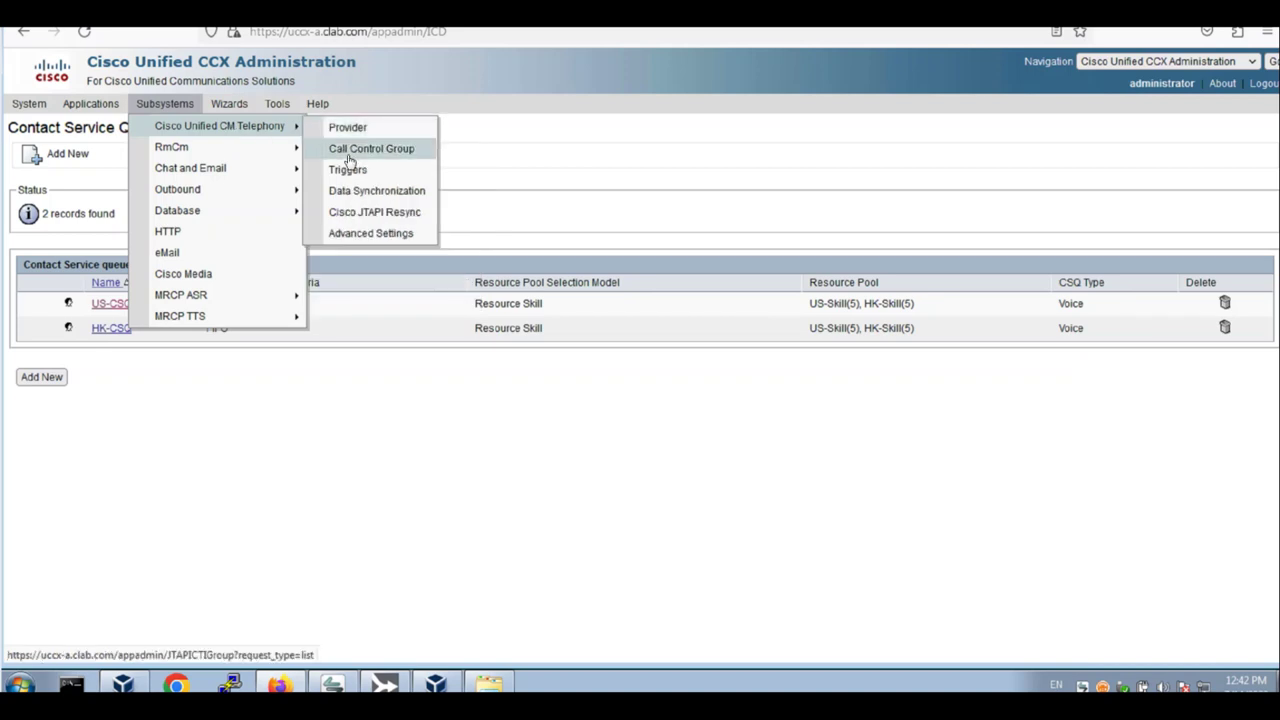
pyautogui.click(349, 158)
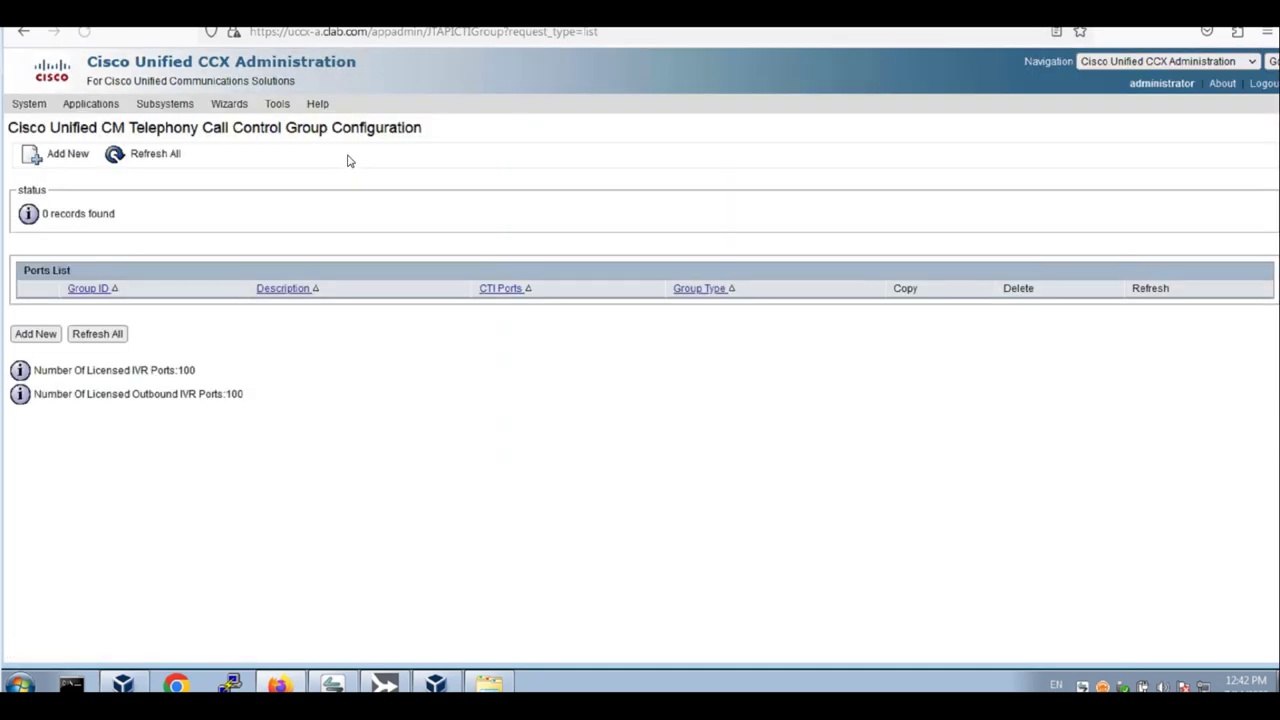
pyautogui.click(36, 334)
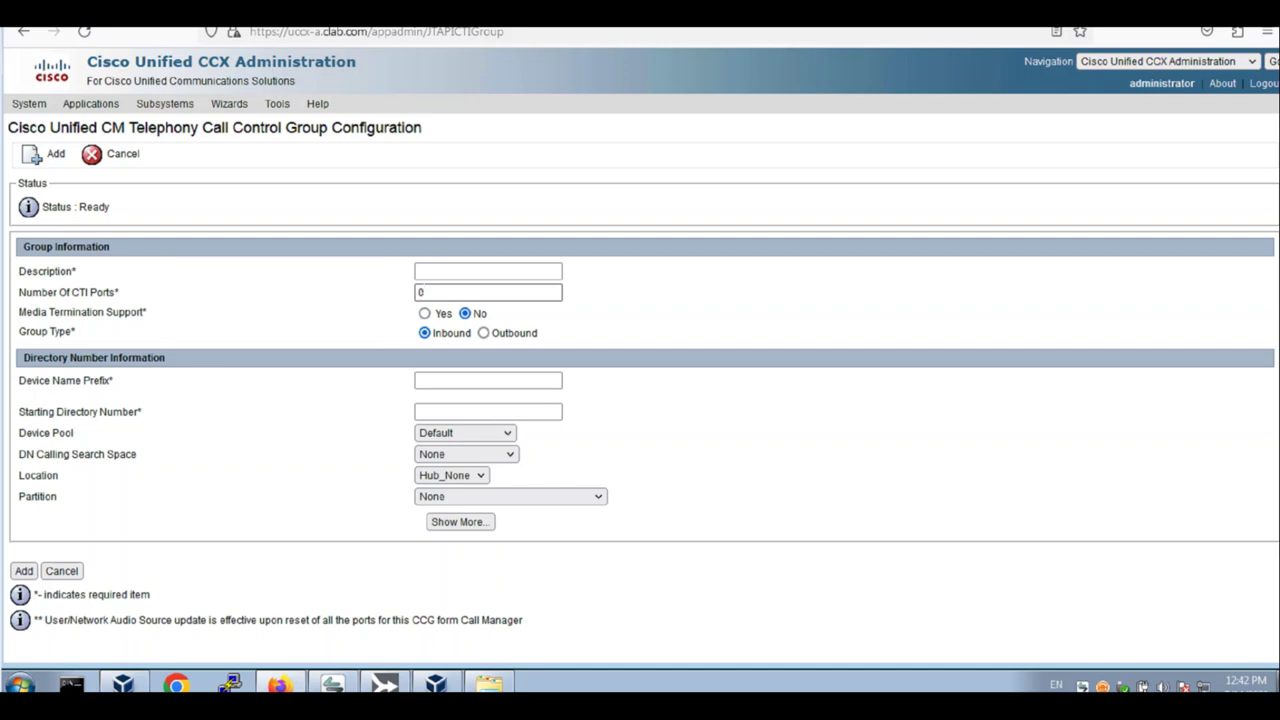
# Enter description 'CUCM Telephony Group', the CTI port count, device prefix ICD and starting DN 2401
pyautogui.click(488, 271)
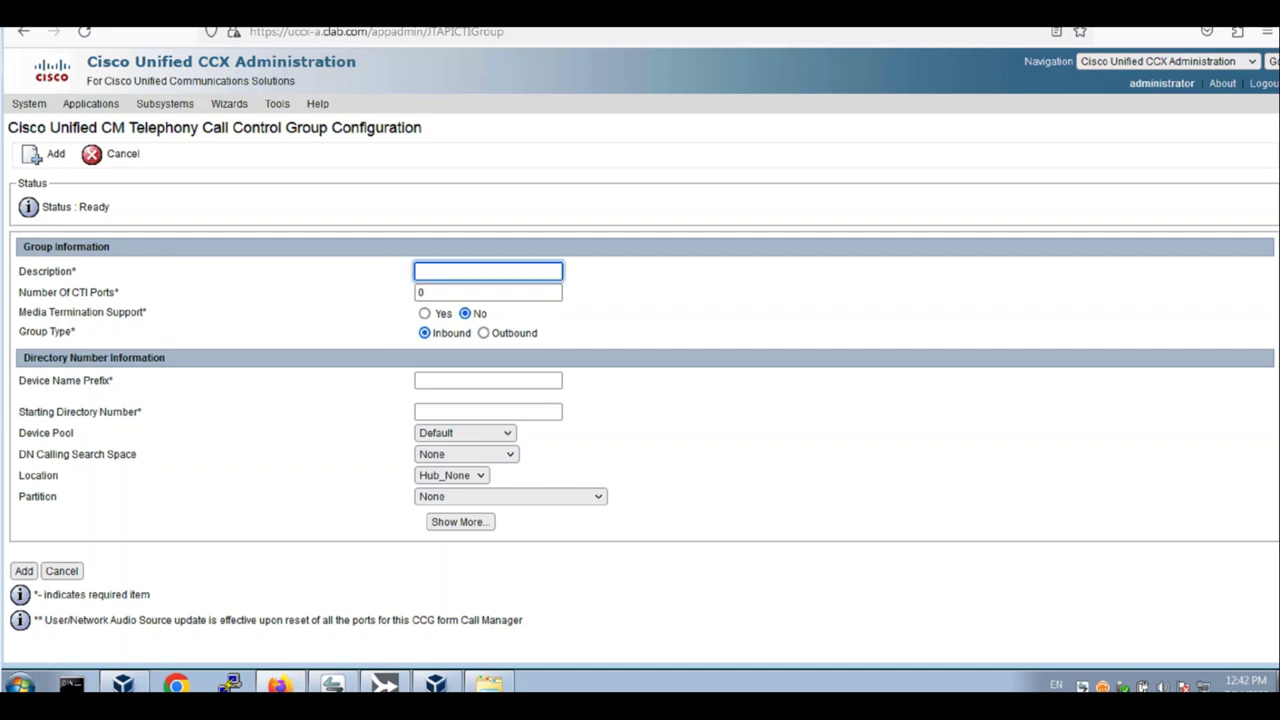
pyautogui.write('CUCM Telephony Group')
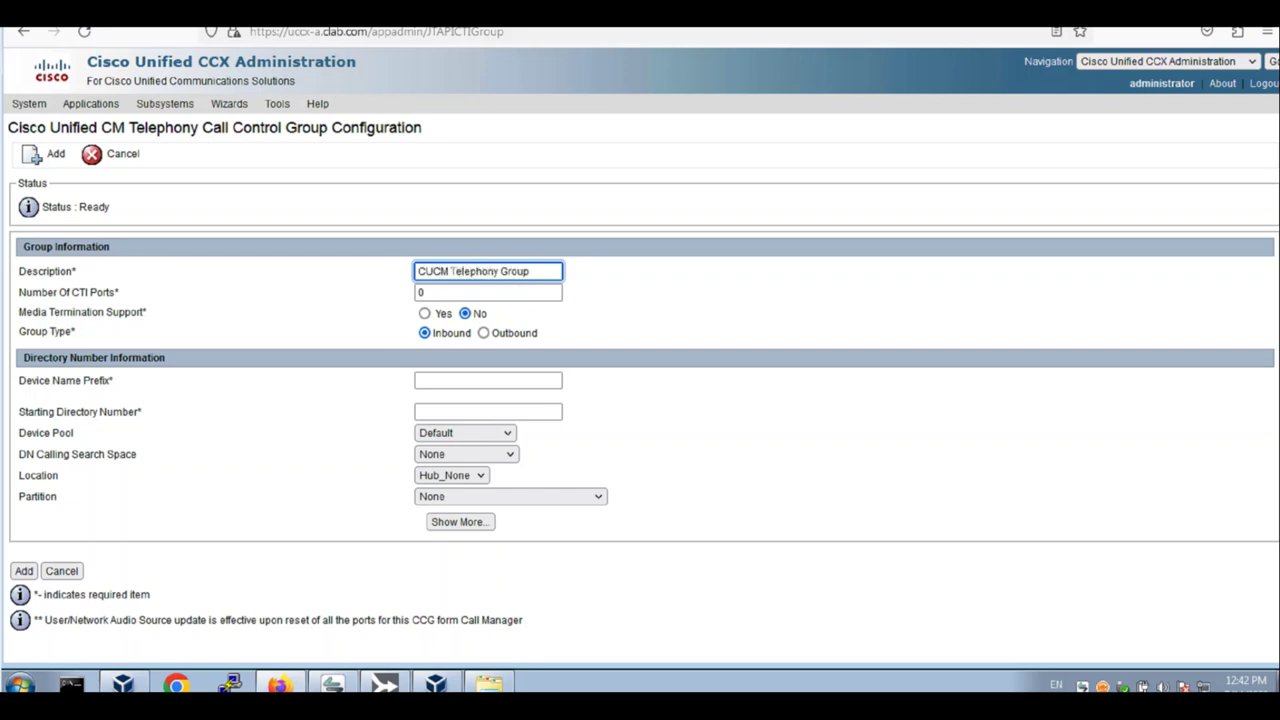
pyautogui.press('Tab')
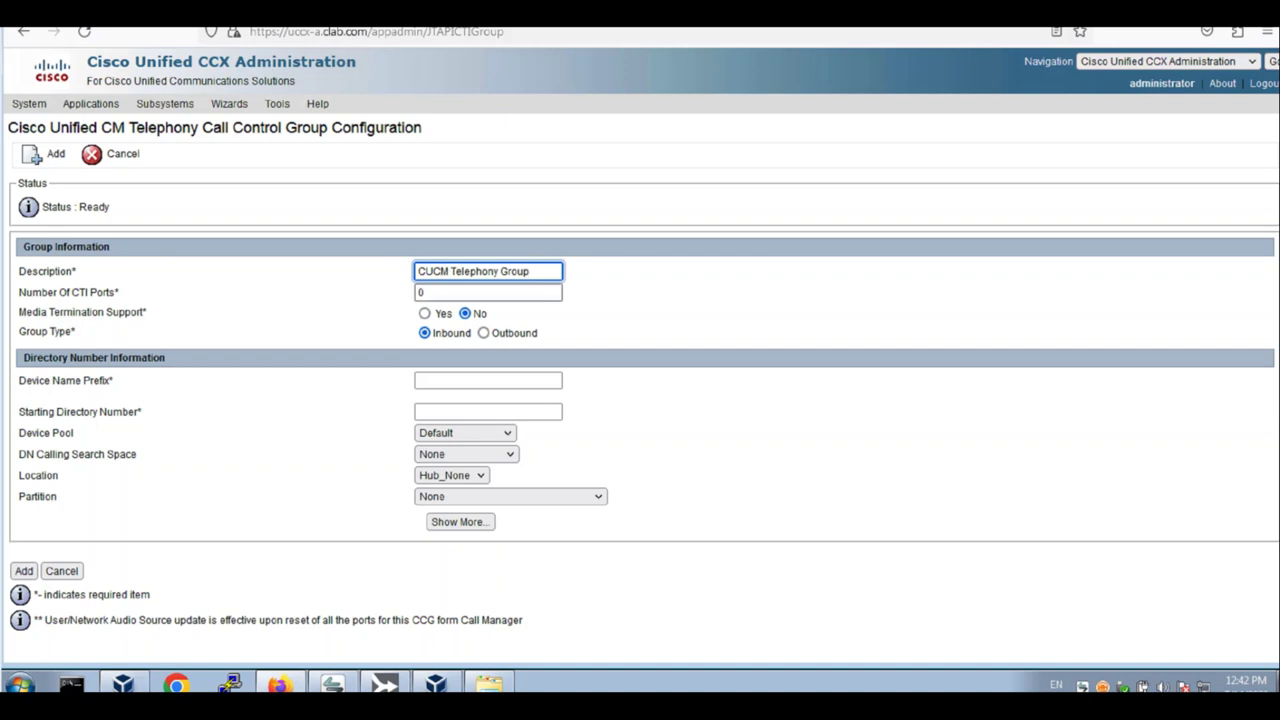
pyautogui.press('Tab')
pyautogui.write('50')
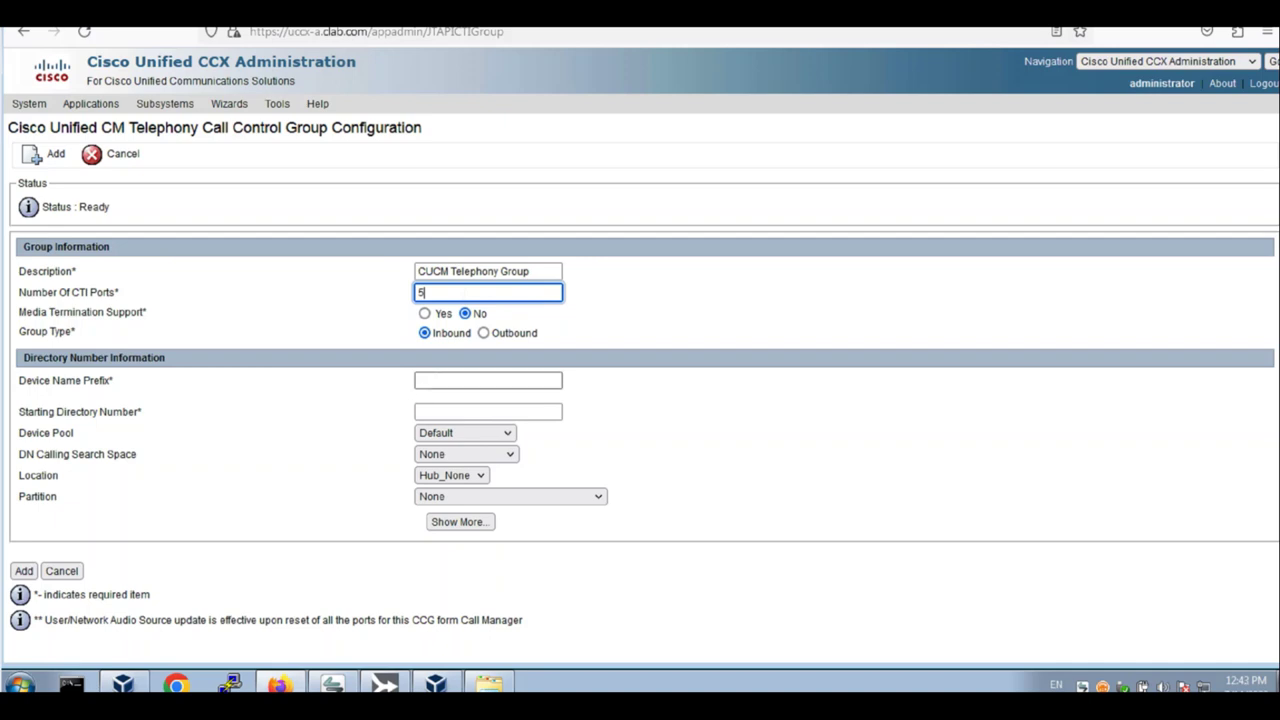
pyautogui.click(420, 381)
pyautogui.write('icd')
pyautogui.press('BackSpace')
pyautogui.press('BackSpace')
pyautogui.press('BackSpace')
pyautogui.write('ICD')
pyautogui.click(420, 412)
pyautogui.write('2401')
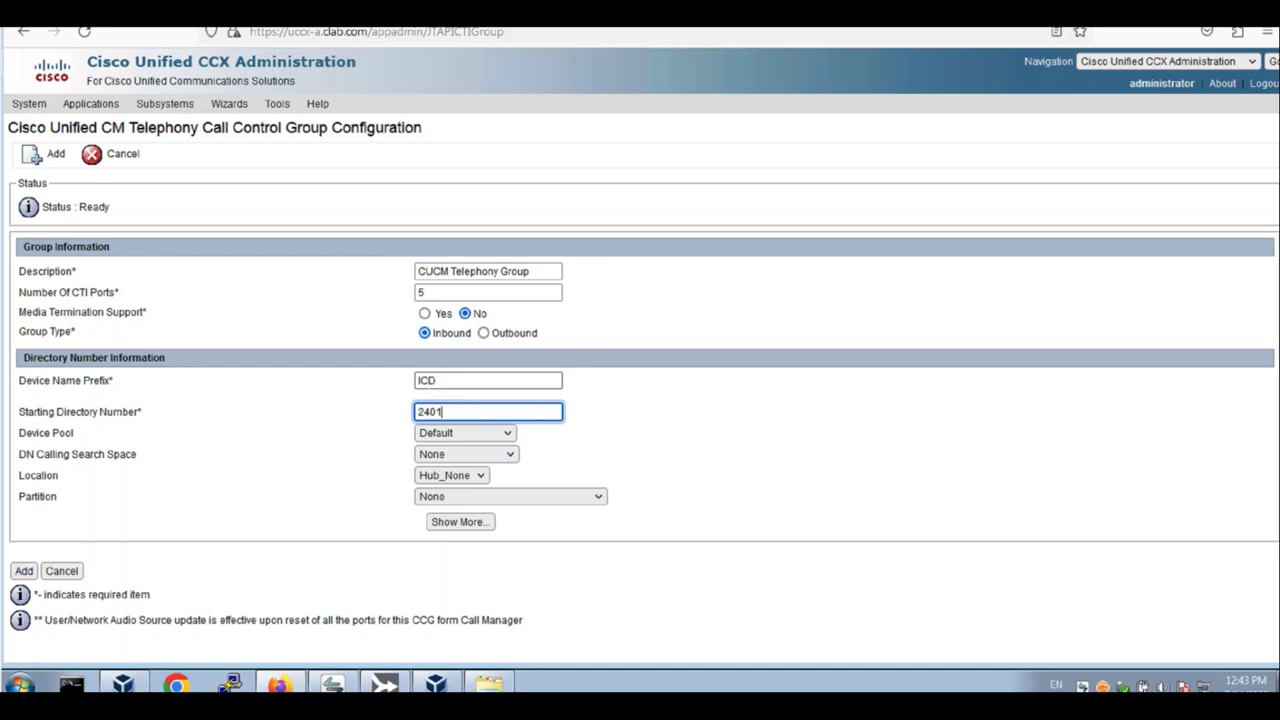
# Choose device pool NYCPhoneVideo, DN calling search space NYCInternational, and partition DN
pyautogui.click(447, 438)
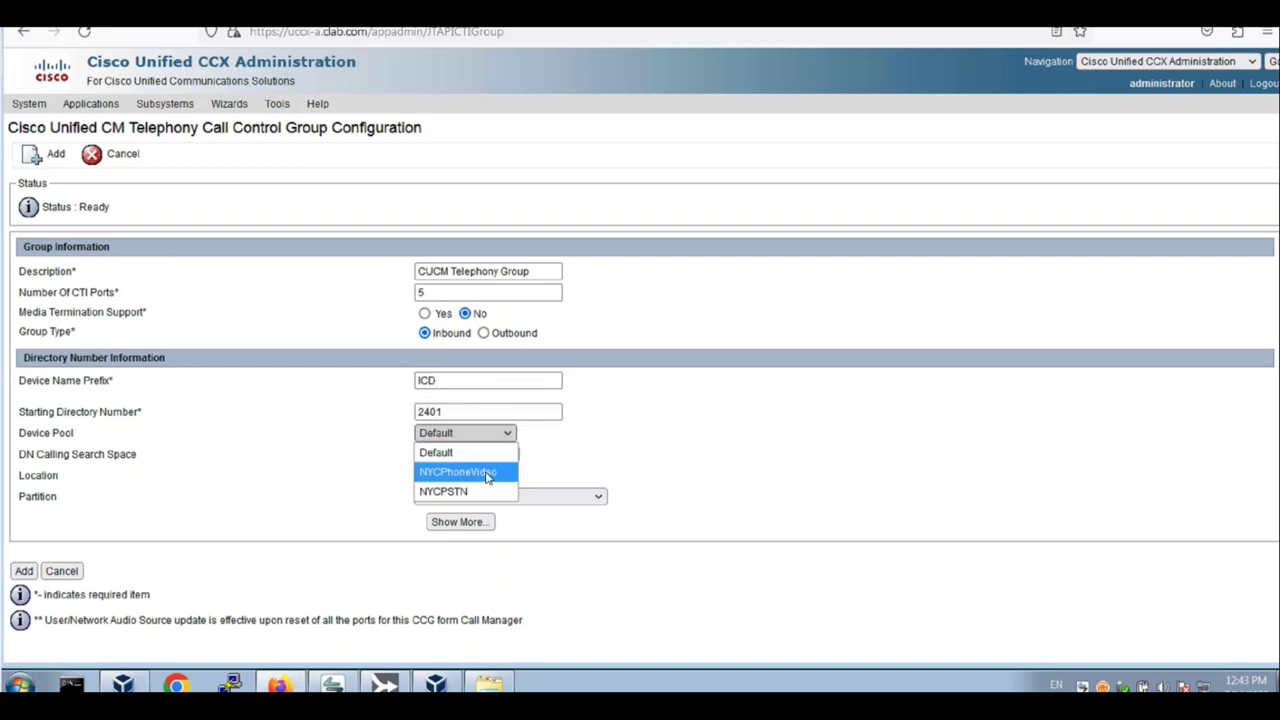
pyautogui.click(487, 476)
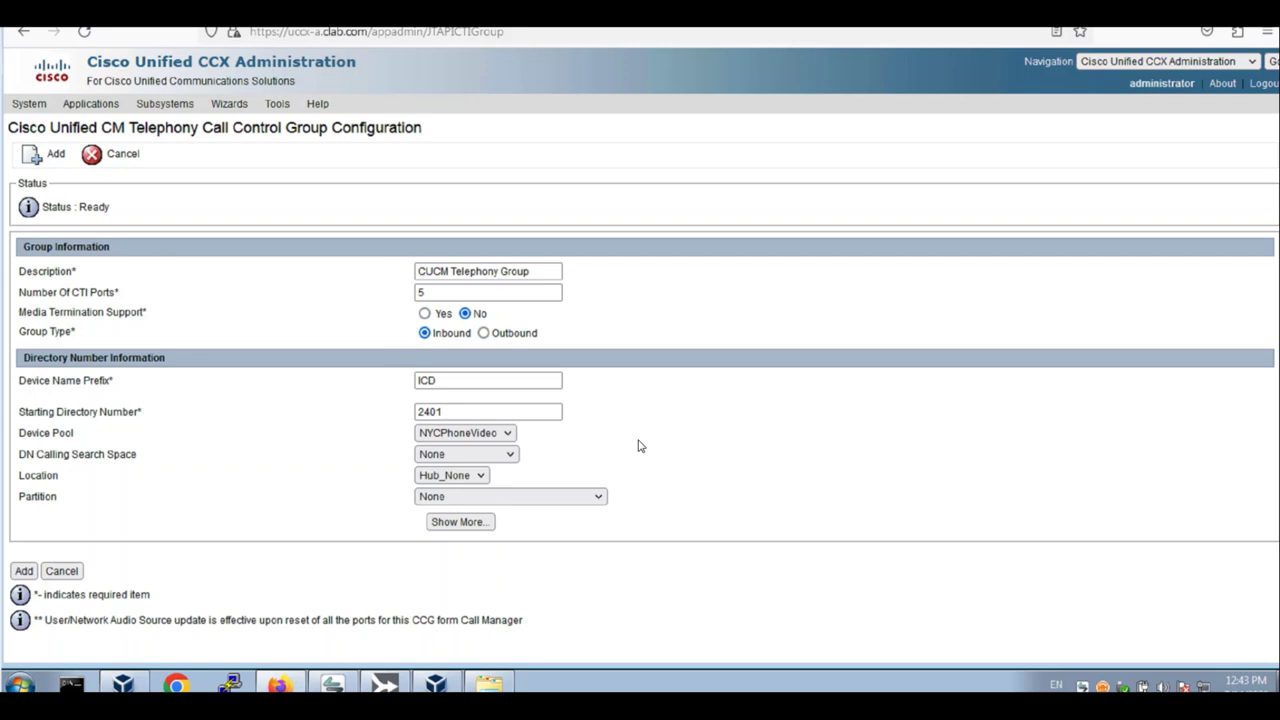
pyautogui.click(487, 522)
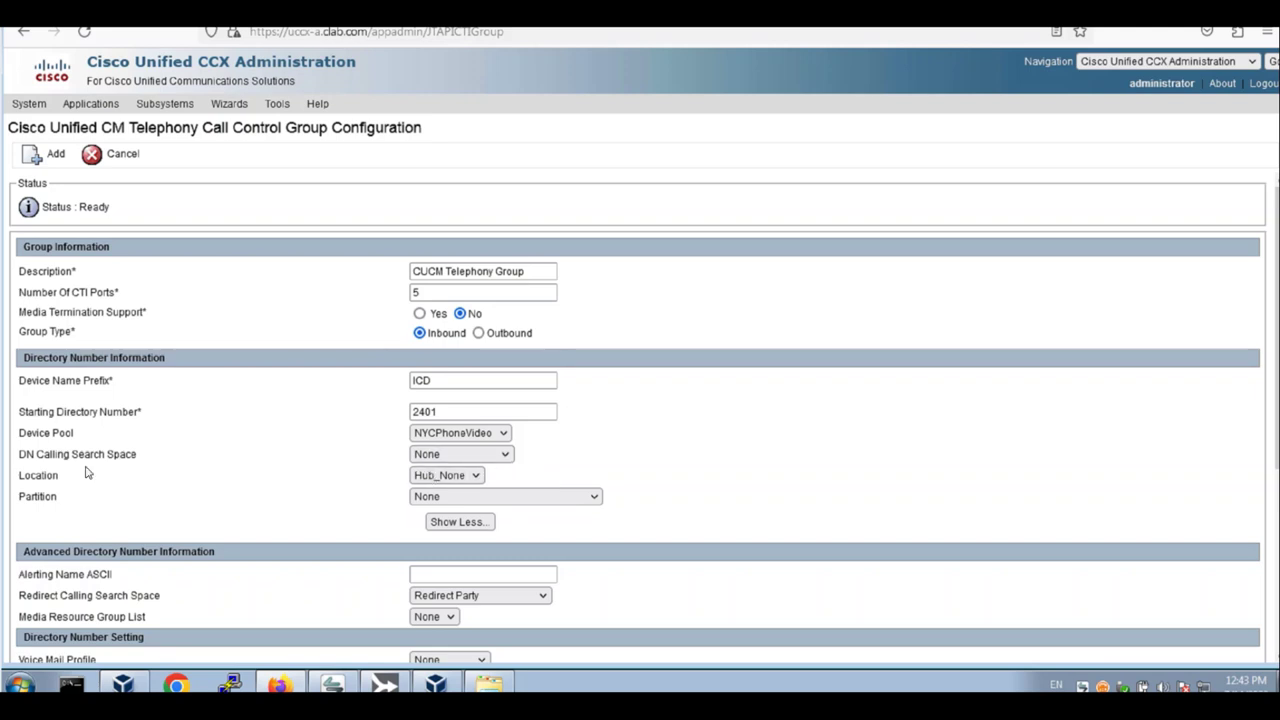
pyautogui.click(495, 454)
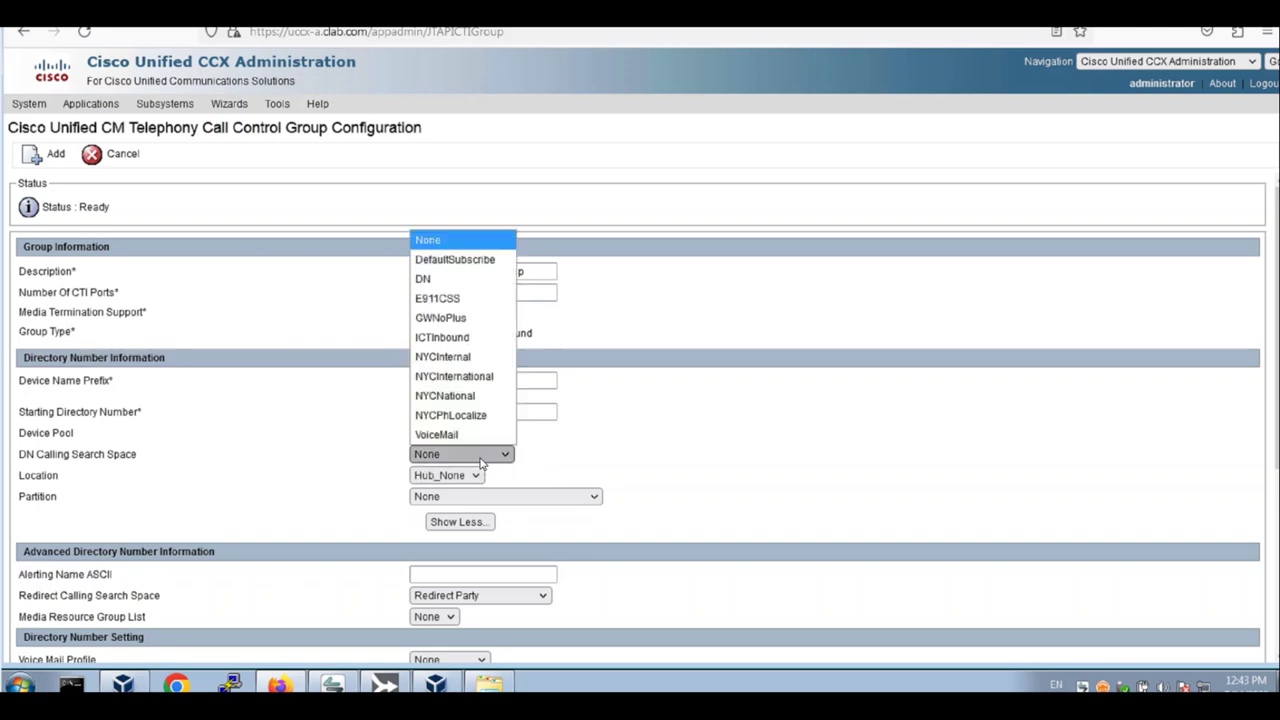
pyautogui.click(468, 379)
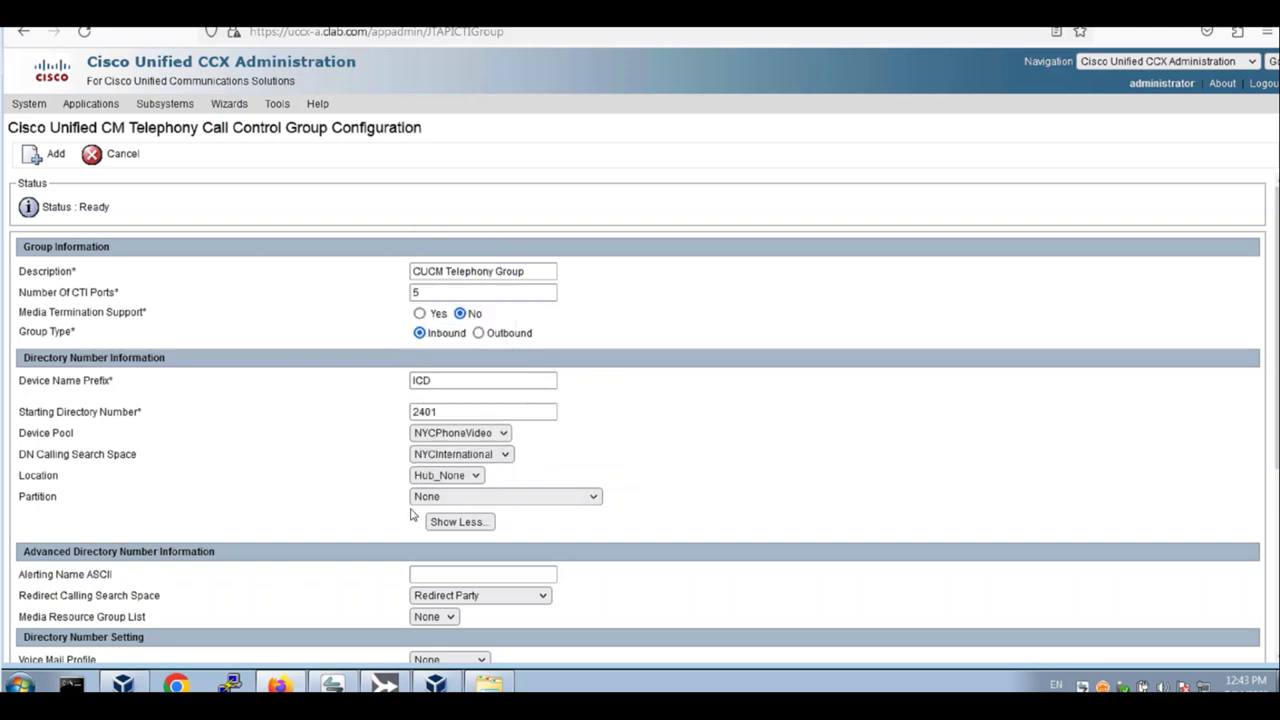
pyautogui.click(492, 503)
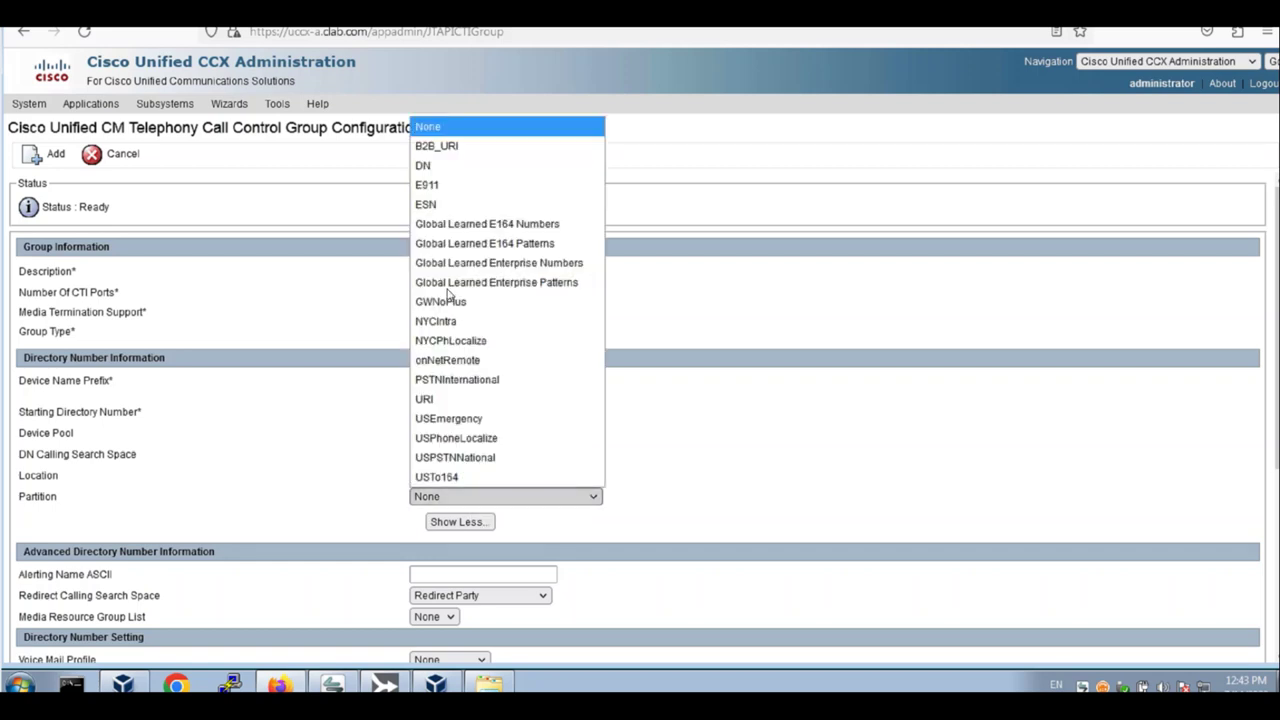
pyautogui.click(450, 167)
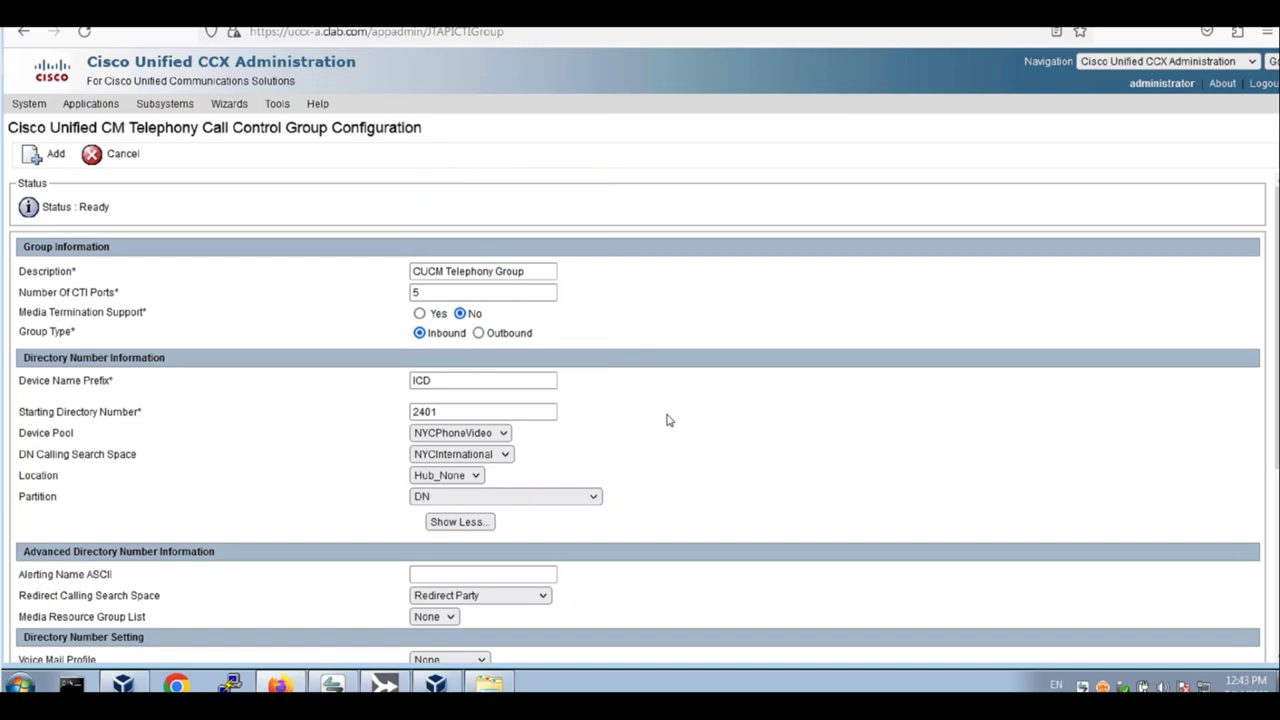
# Set the voice mail profile to NoVoiceMail and the external phone number mask to +14085552XXX
pyautogui.scroll(-3, 640, 418)
pyautogui.scroll(-1, 445, 470)
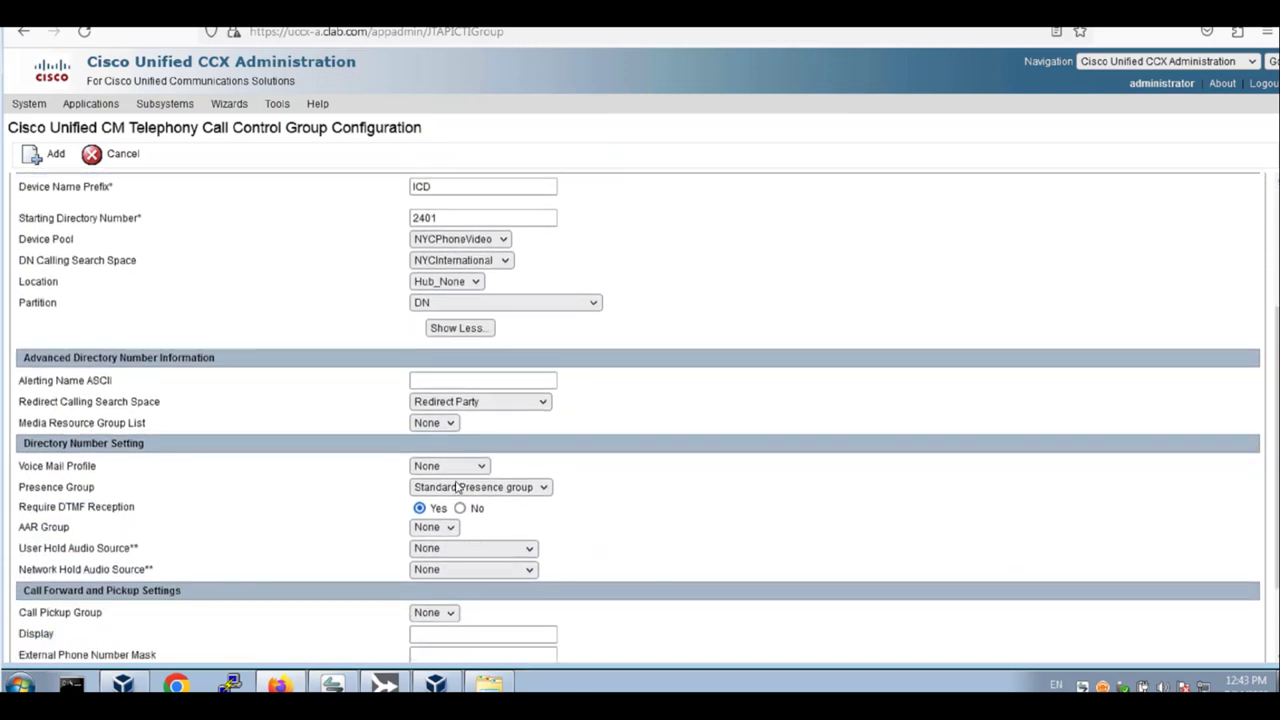
pyautogui.click(447, 466)
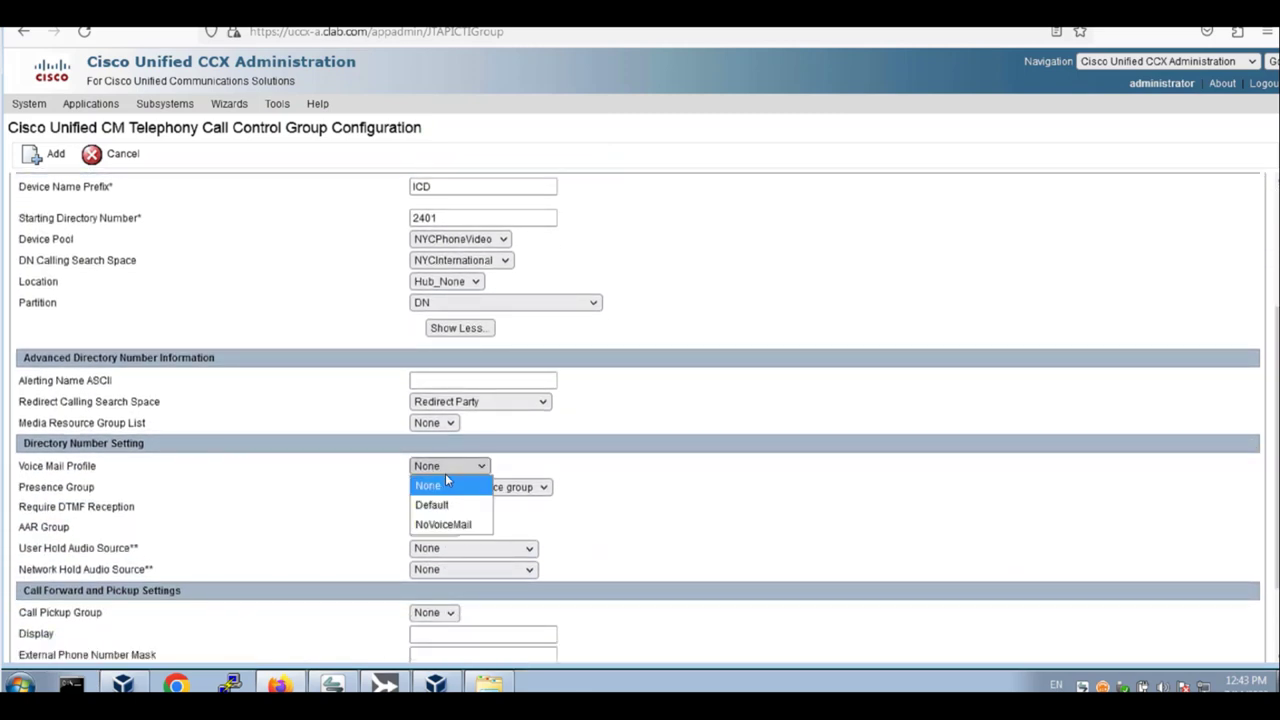
pyautogui.click(448, 526)
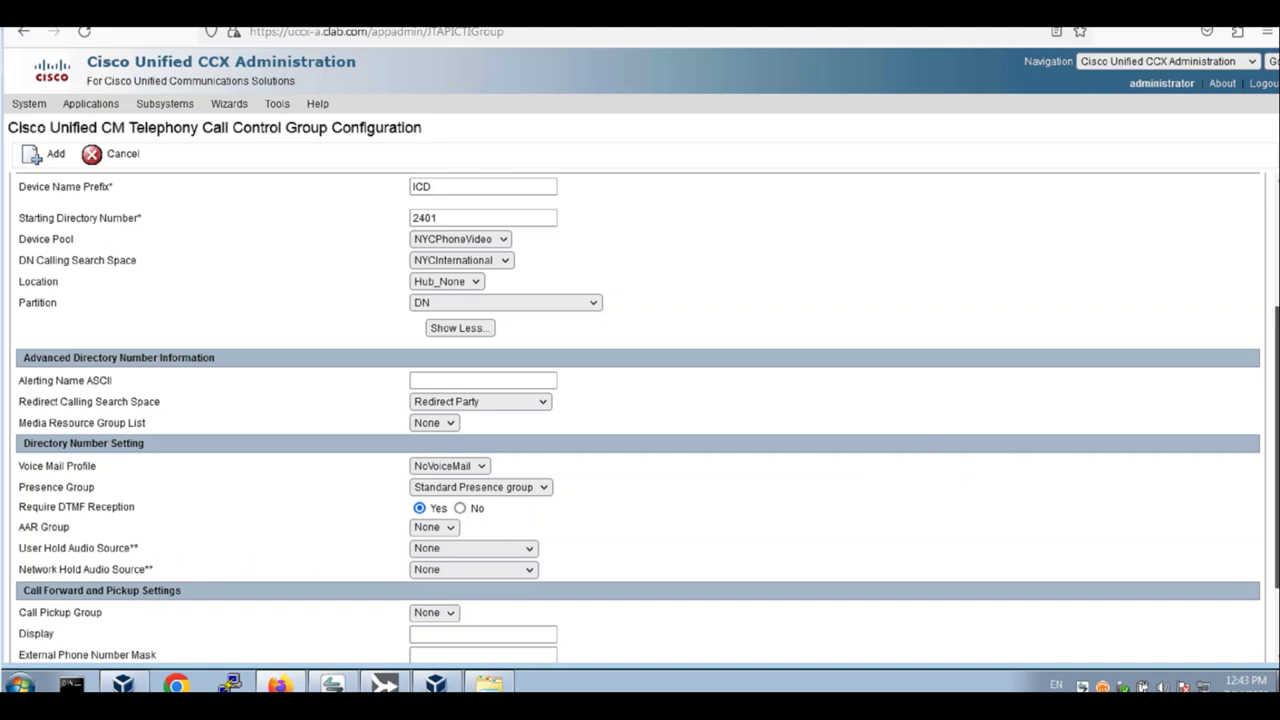
pyautogui.scroll(-2, 640, 420)
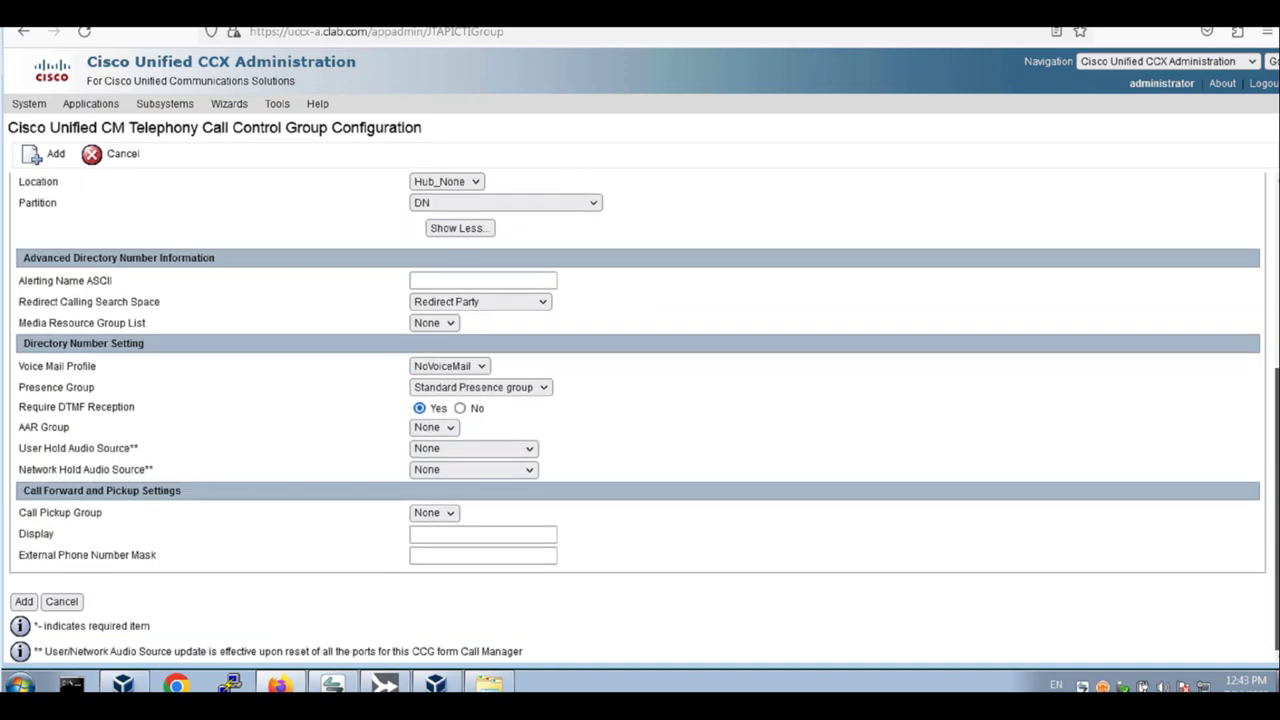
pyautogui.scroll(2, 1272, 500)
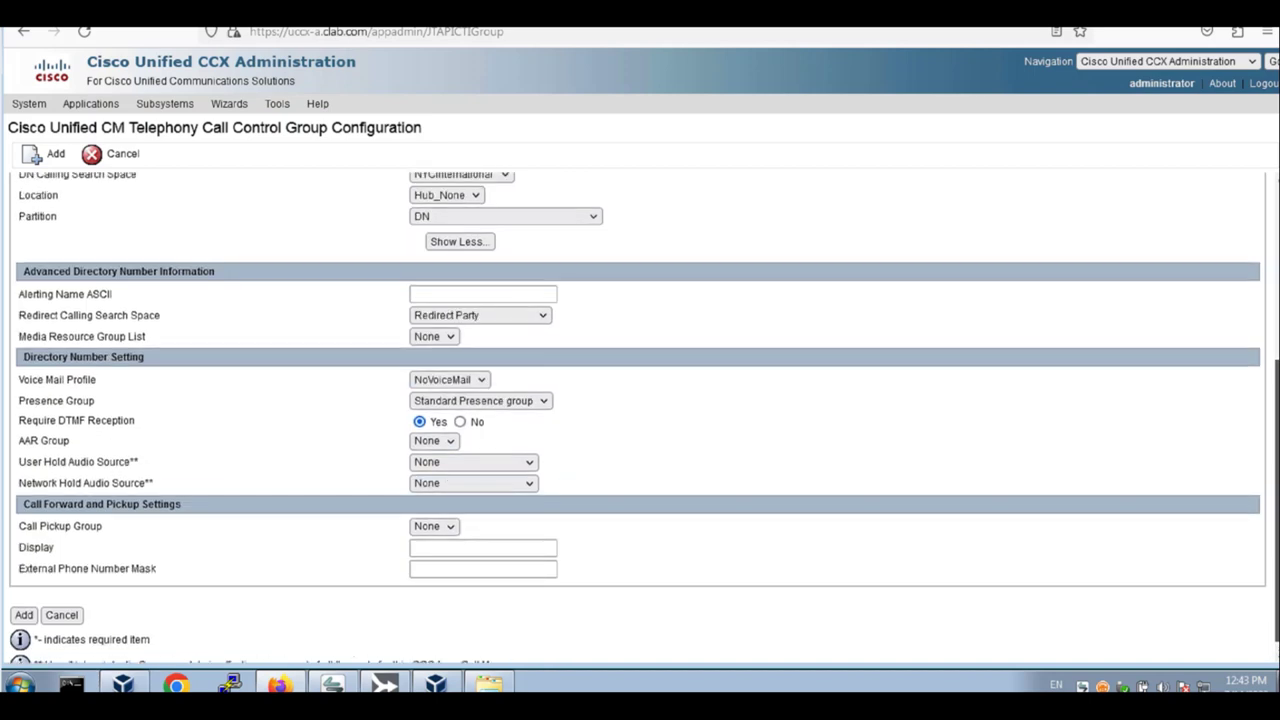
pyautogui.scroll(-2, 1272, 500)
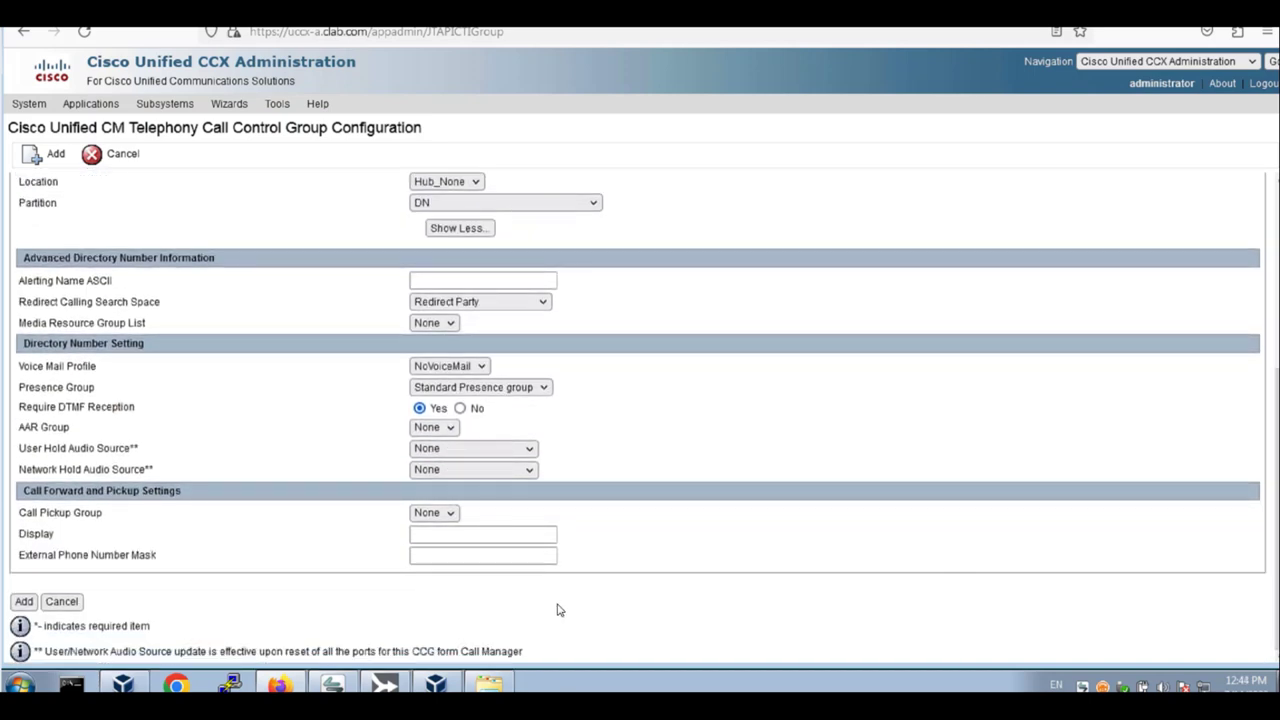
pyautogui.click(483, 555)
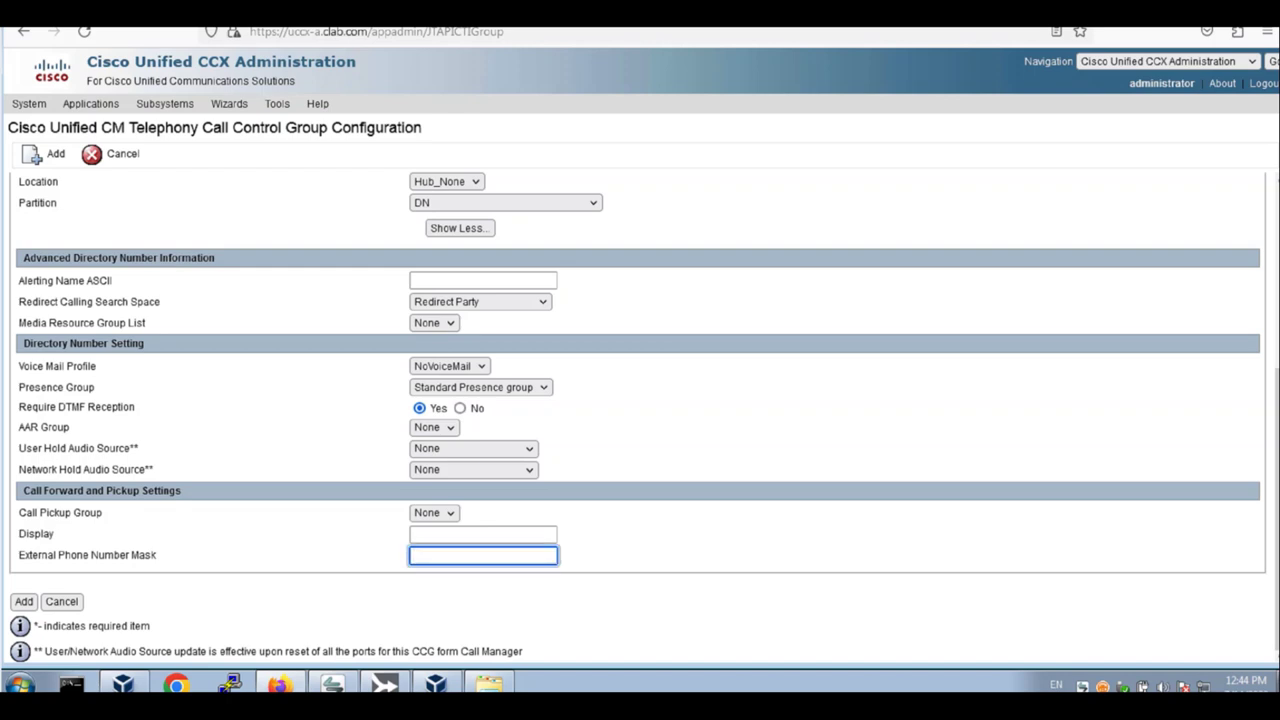
pyautogui.write('+14085552XXX')
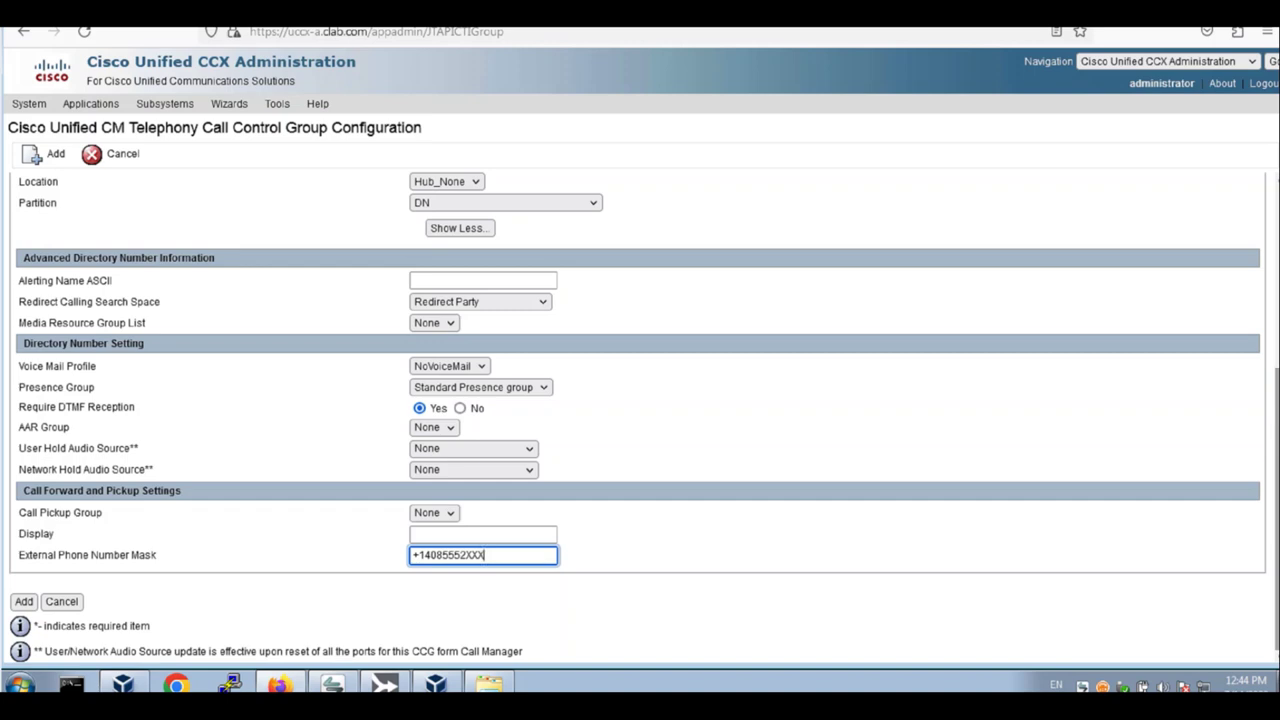
pyautogui.scroll(5, 640, 418)
pyautogui.scroll(1, 640, 418)
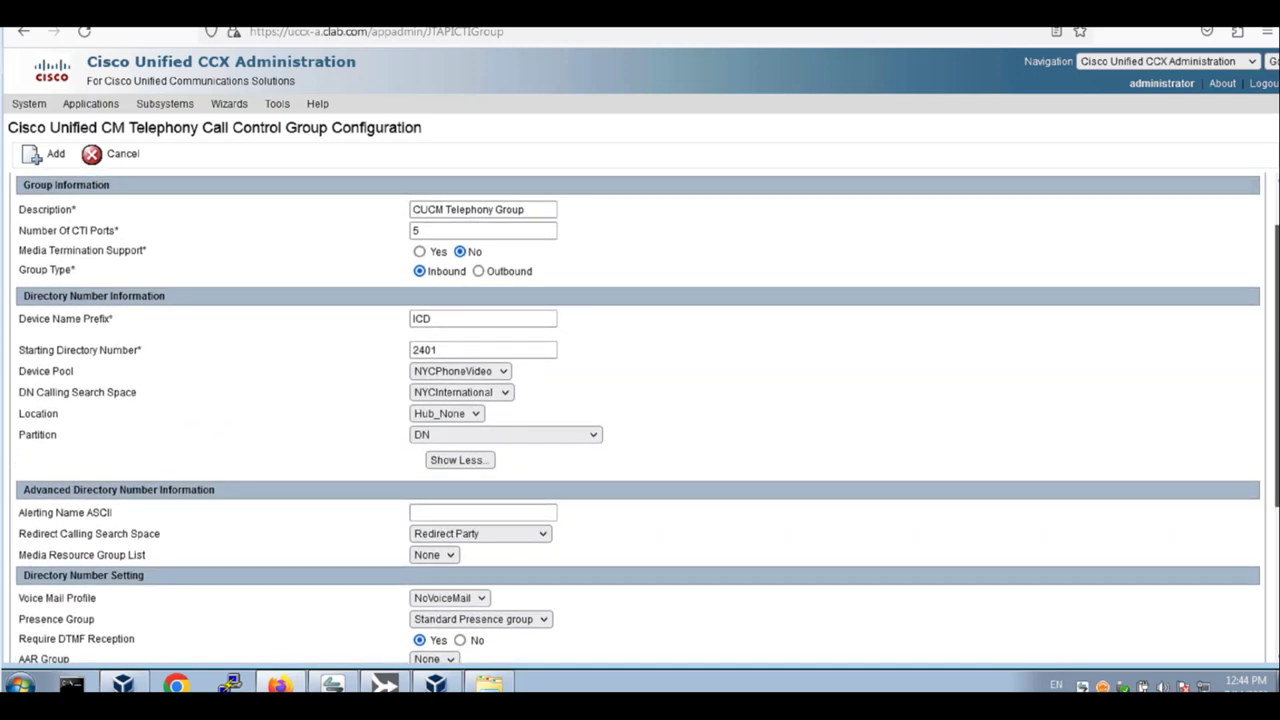
# Change the starting directory number to 4441 and the external mask to +14085554XXX
pyautogui.click(414, 350)
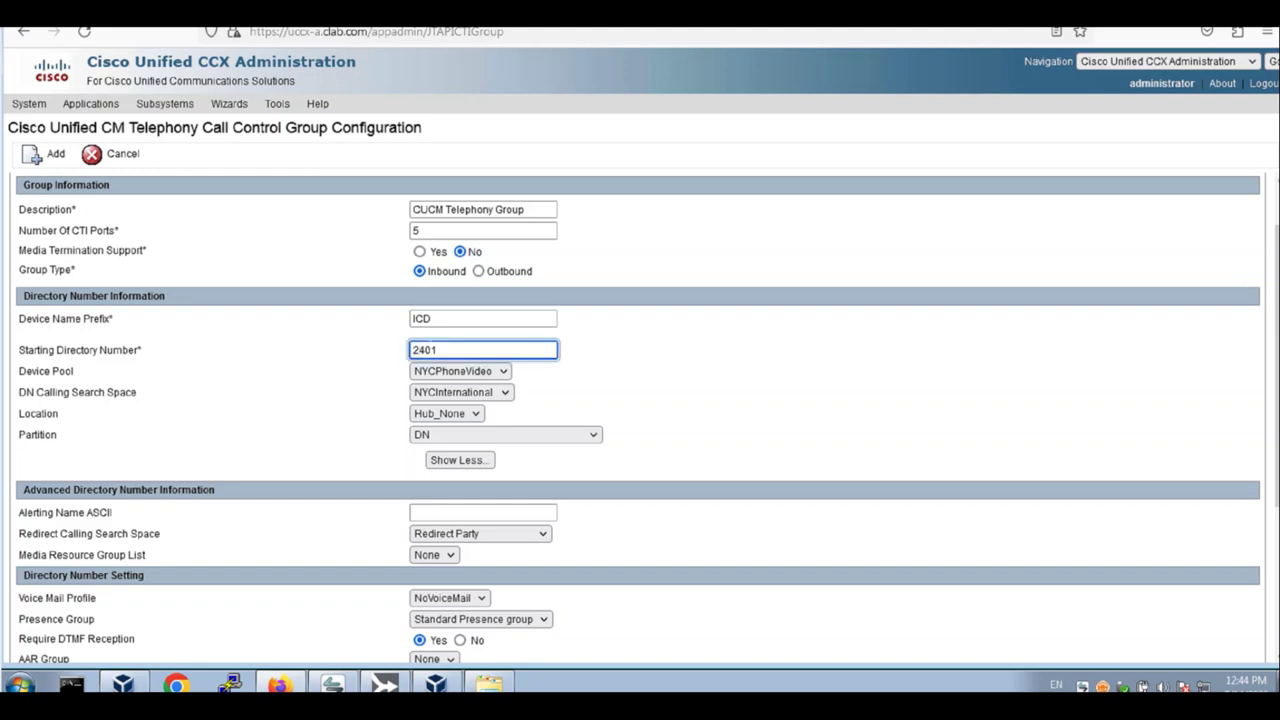
pyautogui.press('BackSpace')
pyautogui.write('4')
pyautogui.press('Right')
pyautogui.press('Delete')
pyautogui.write('4')
pyautogui.scroll(-1, 640, 418)
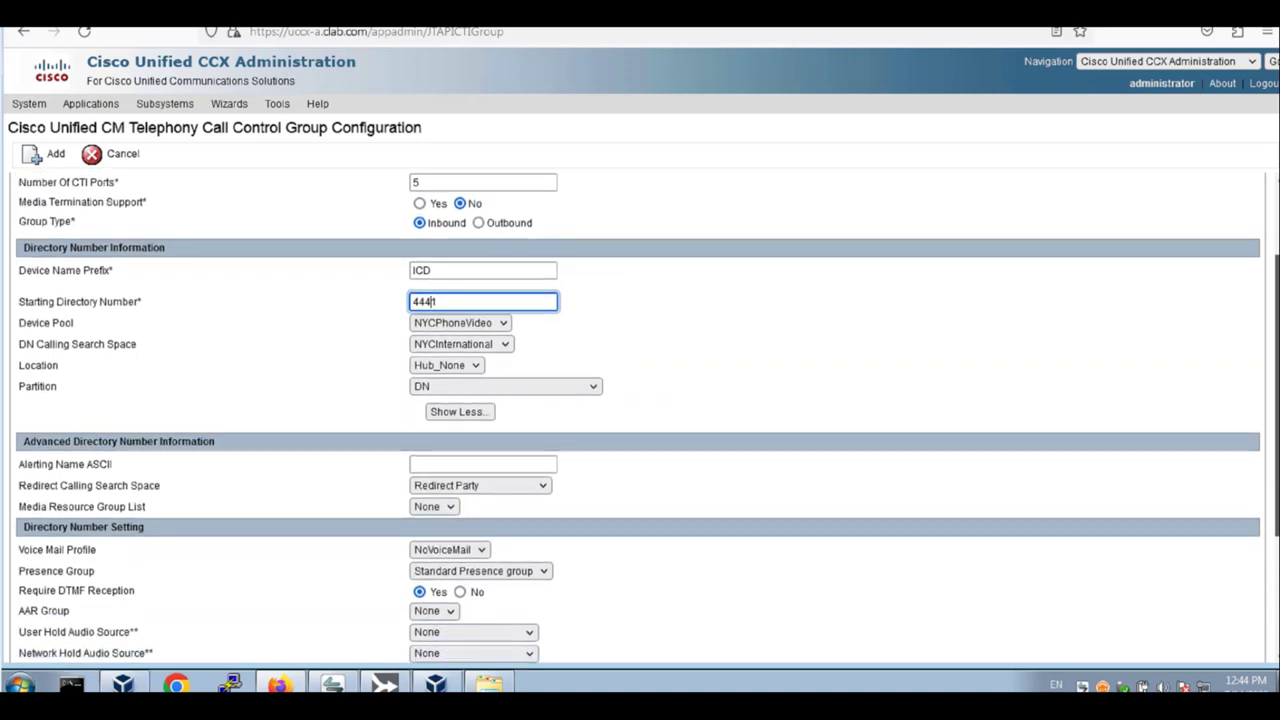
pyautogui.scroll(-4, 640, 418)
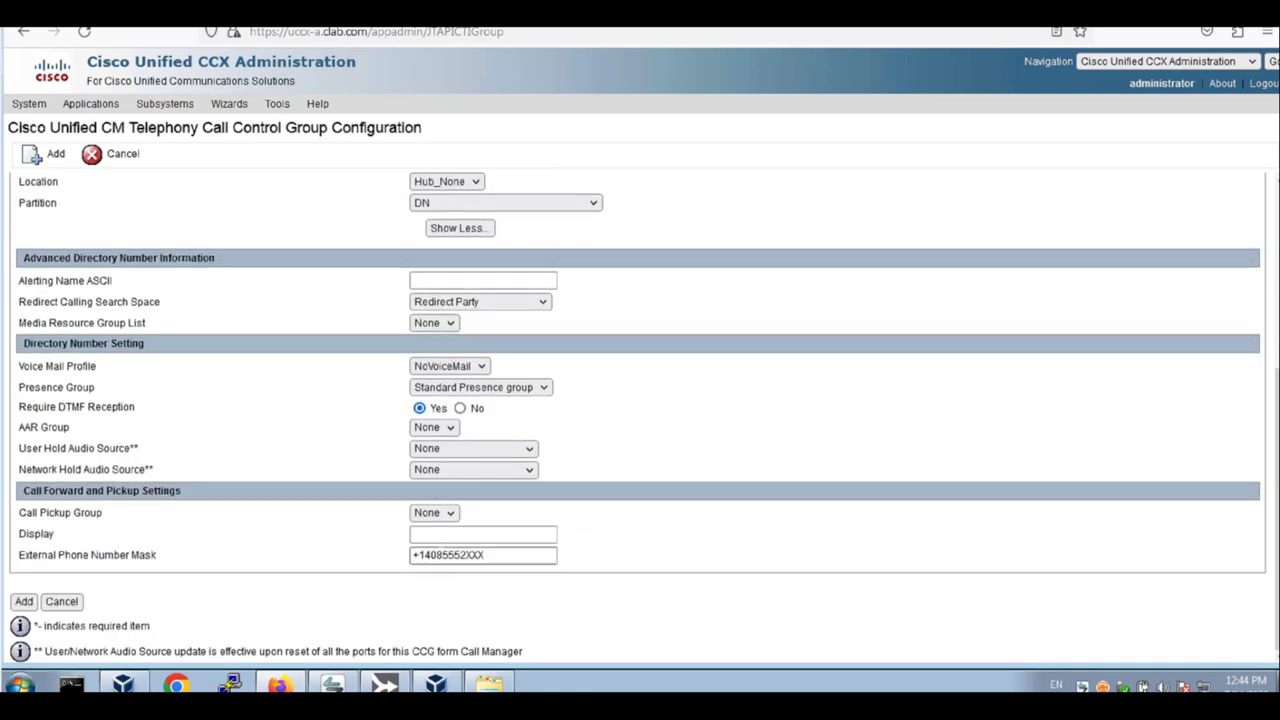
pyautogui.click(461, 555)
pyautogui.press('BackSpace')
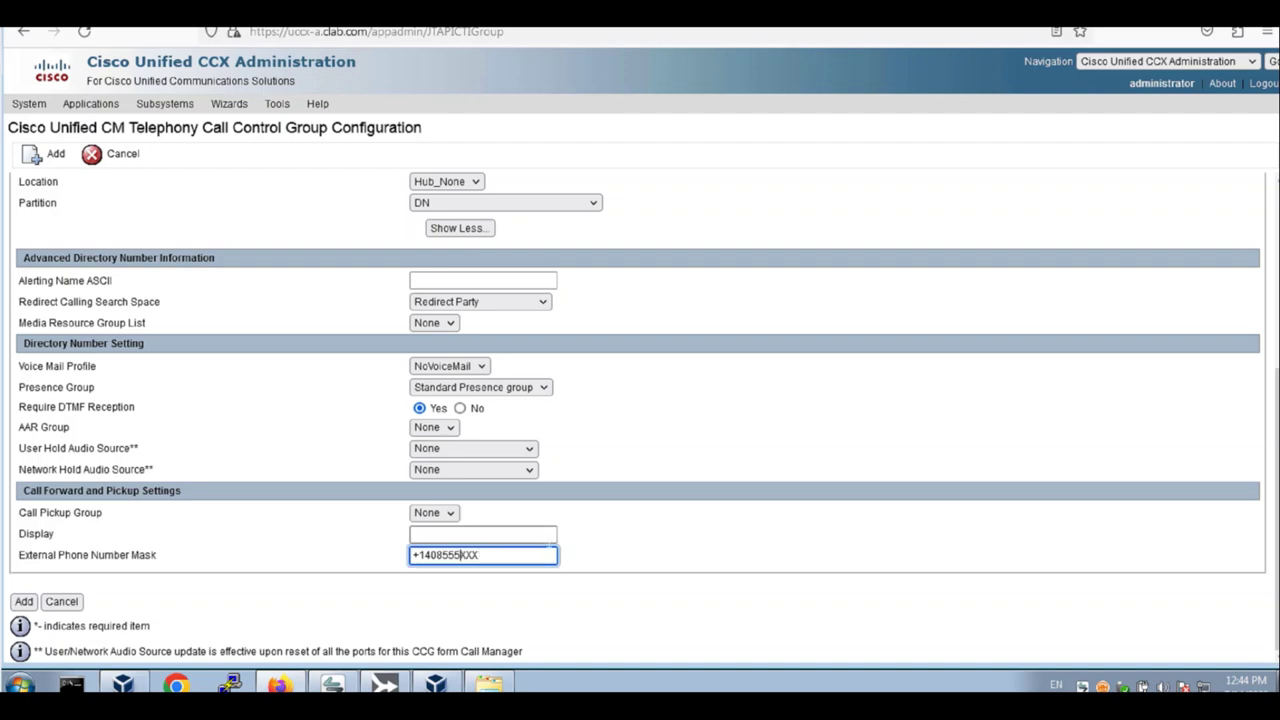
pyautogui.write('4')
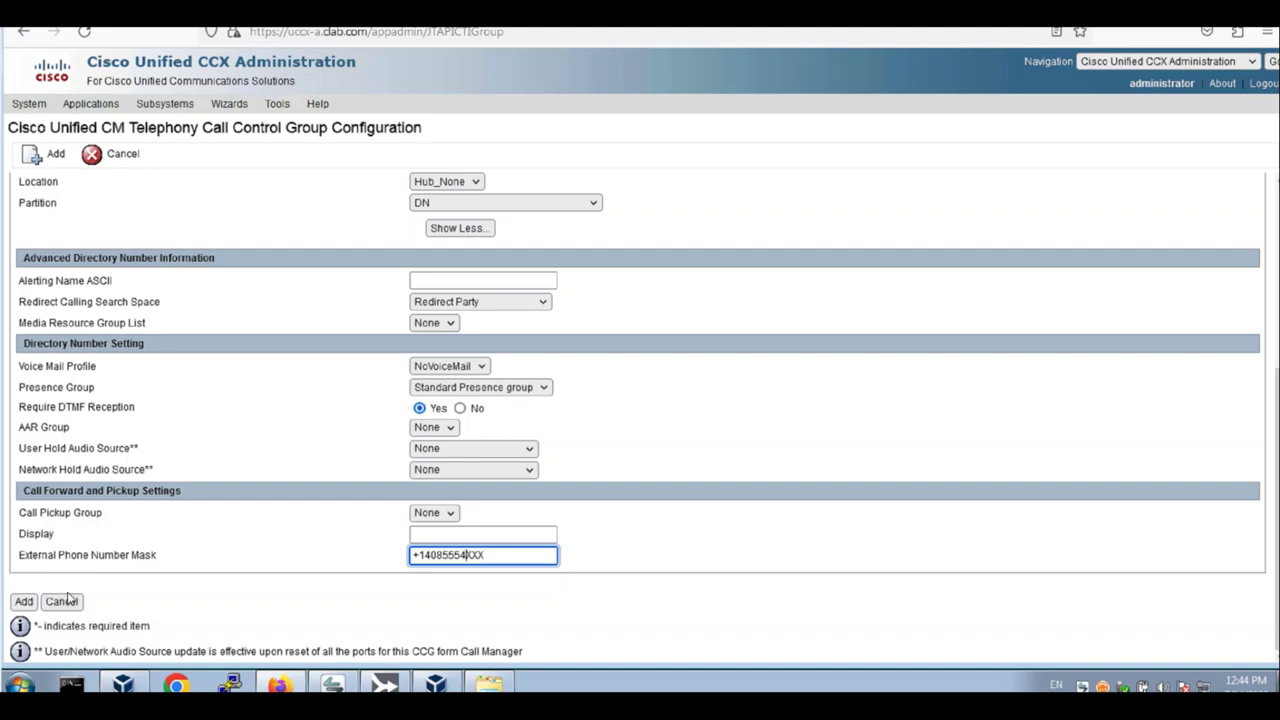
# Enter ICD as the Display name and add the call control group
pyautogui.click(420, 535)
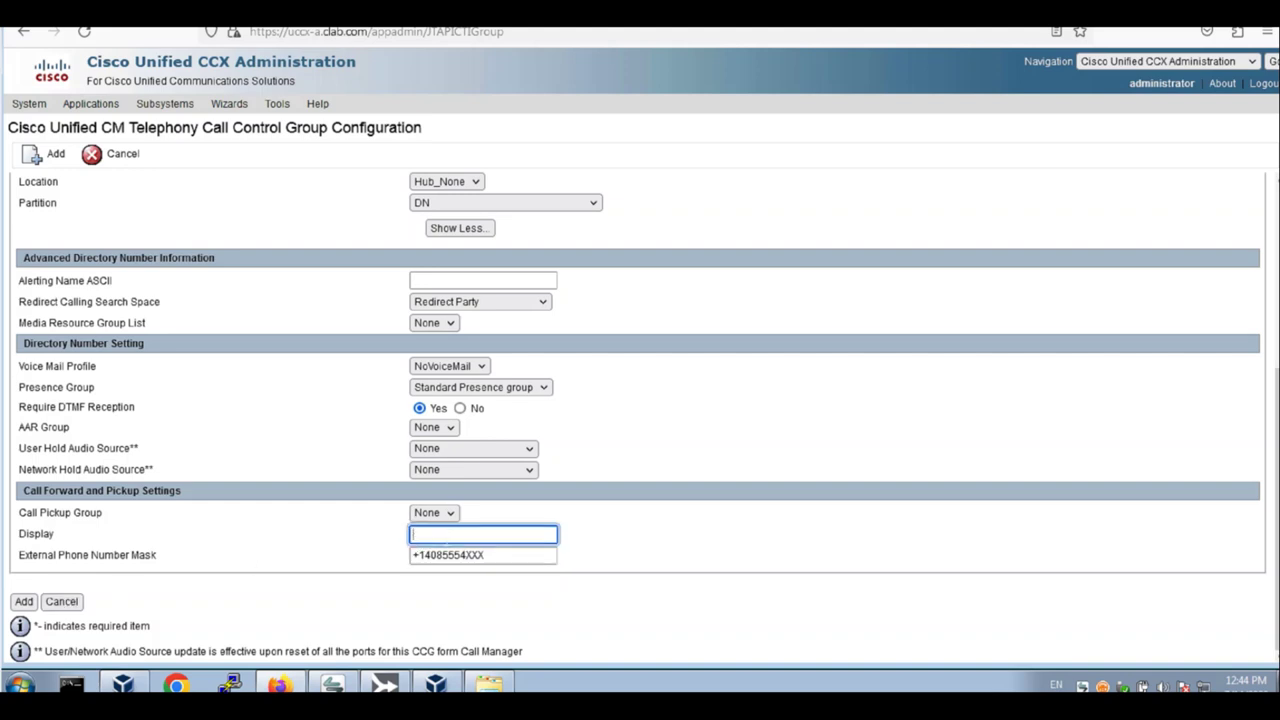
pyautogui.write('ICD')
pyautogui.click(23, 602)
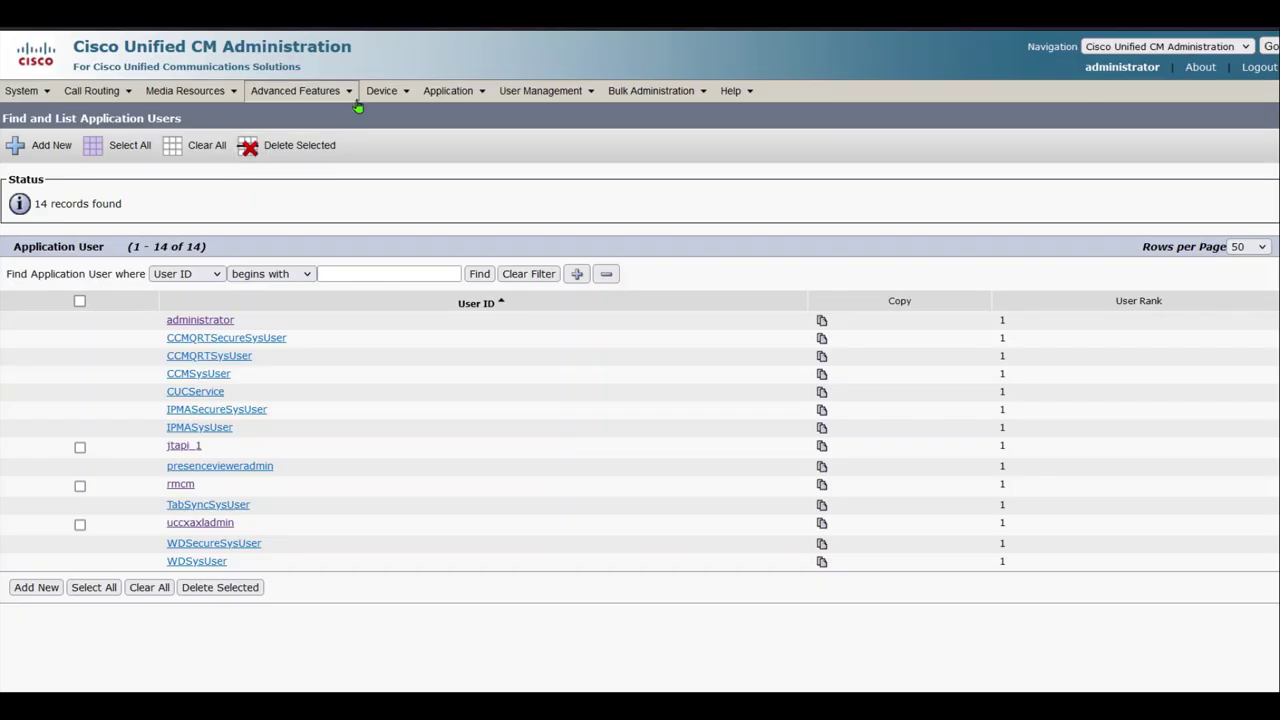
# List phones to find ports ICD_4441–ICD_4445, then inspect ICD_4441 and its line 4441
pyautogui.moveTo(383, 91)
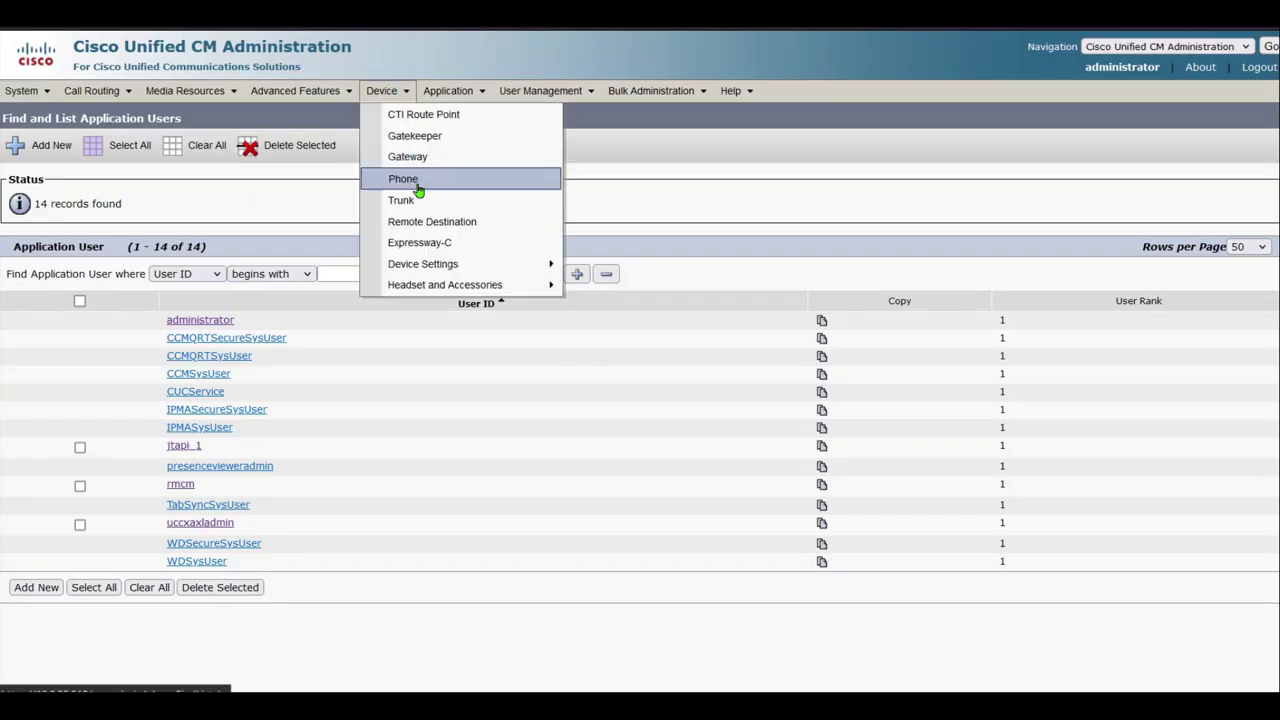
pyautogui.click(417, 186)
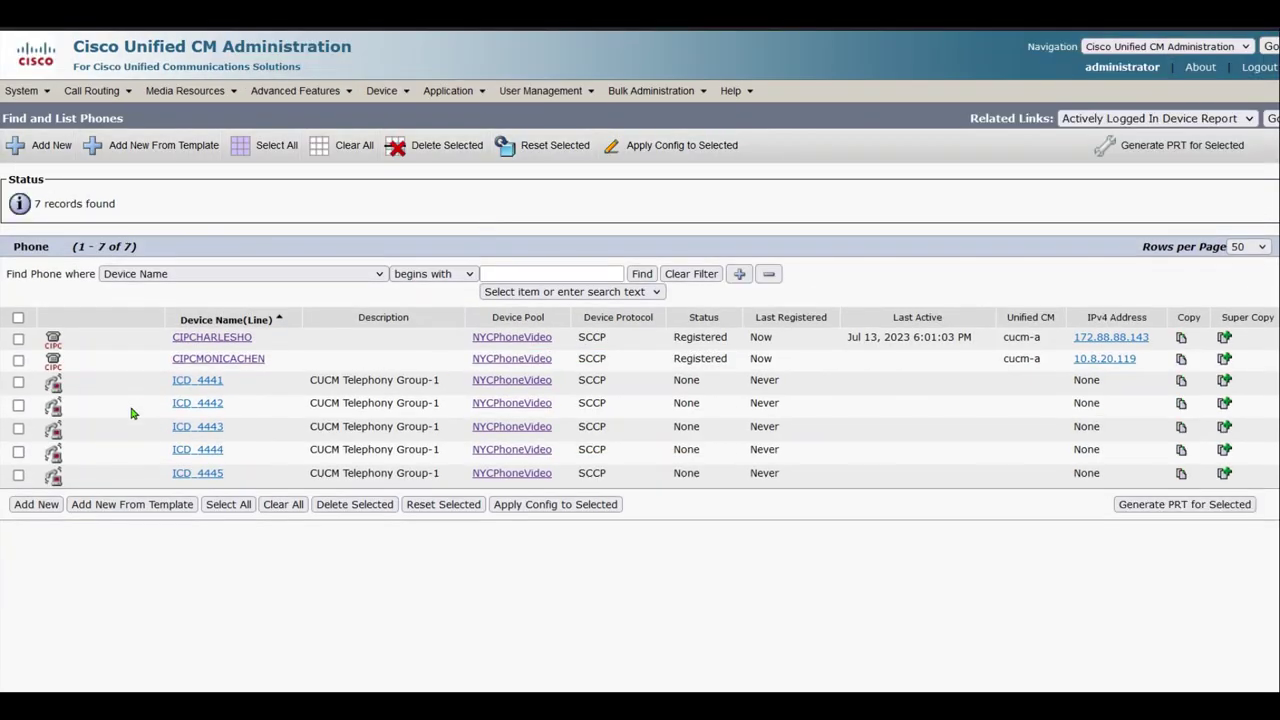
pyautogui.moveTo(157, 381); pyautogui.dragTo(1220, 480)
pyautogui.click(808, 522)
pyautogui.click(192, 381)
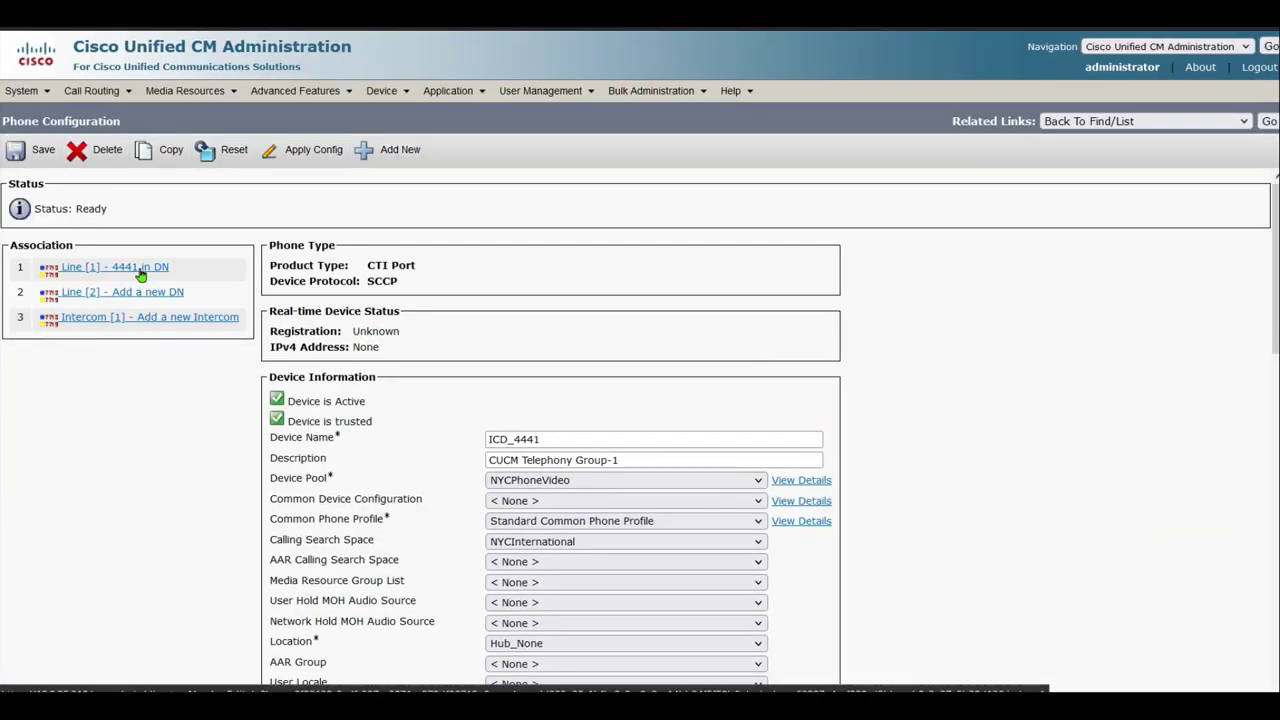
pyautogui.click(141, 268)
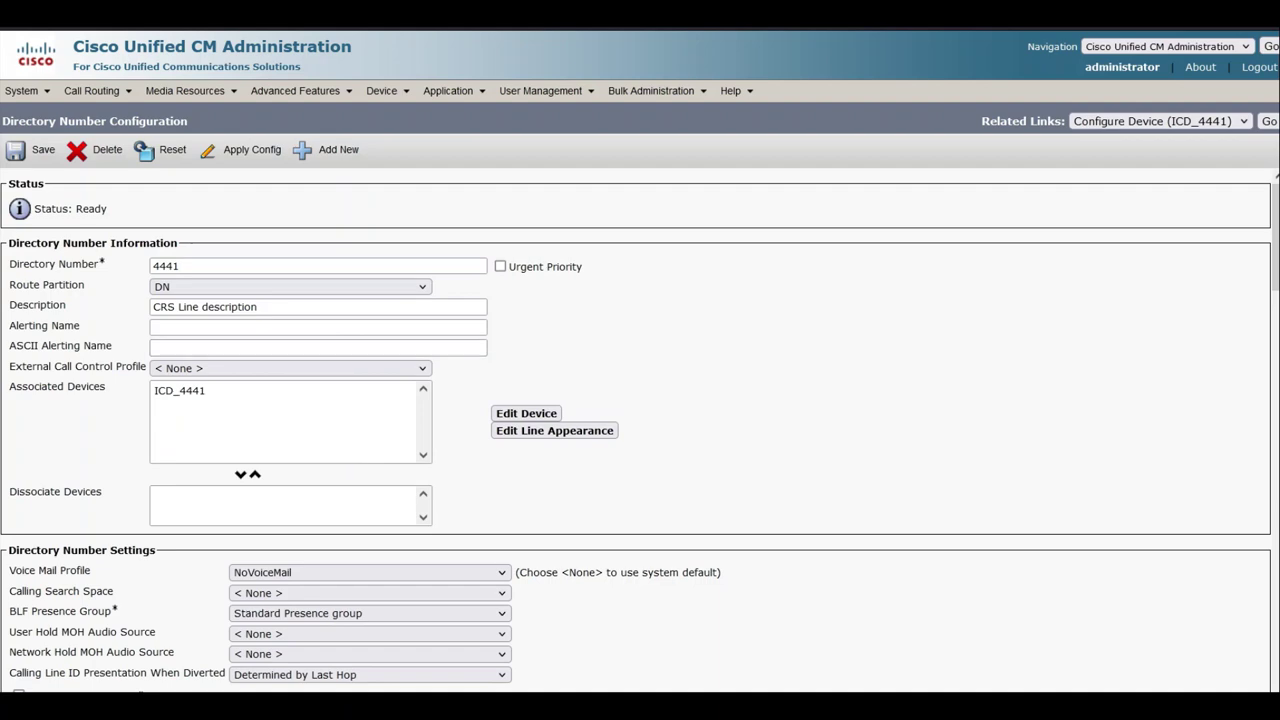
pyautogui.moveTo(1276, 234); pyautogui.dragTo(1263, 121)
pyautogui.click(1266, 121)
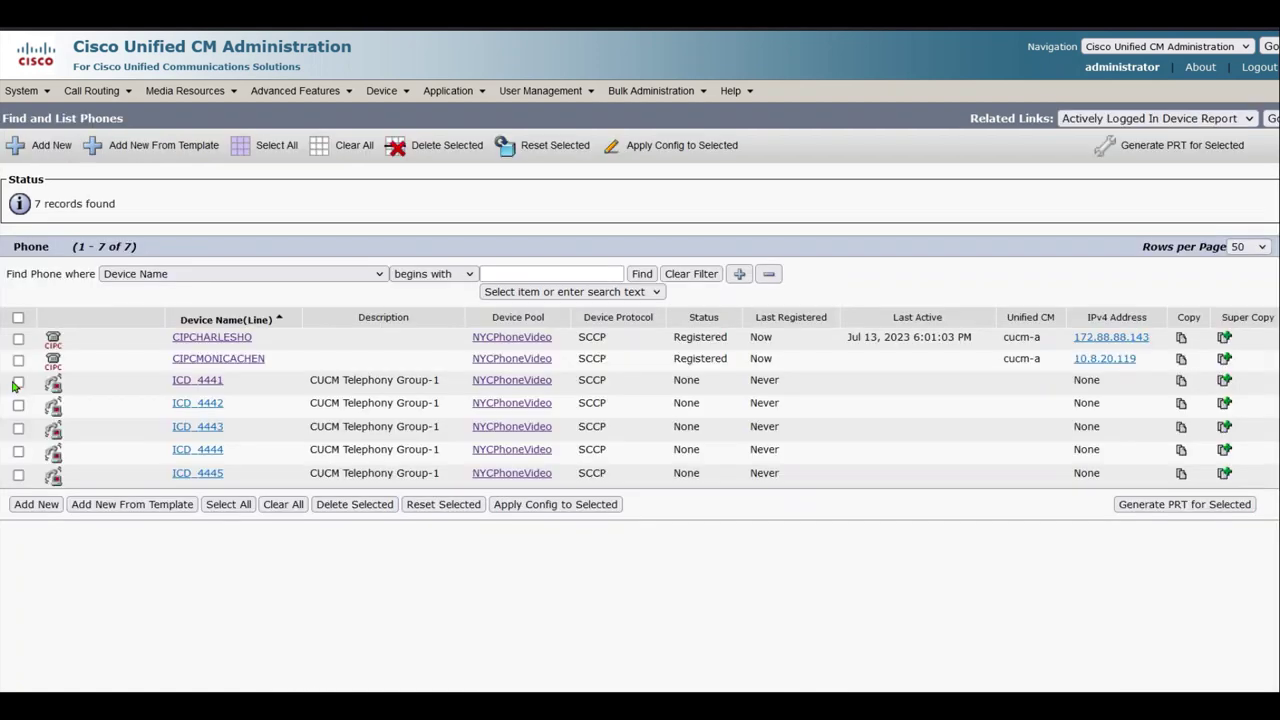
# Reset the five CTI ports ICD_4441 through ICD_4445 and reload the phone list
pyautogui.click(18, 381)
pyautogui.click(18, 404)
pyautogui.click(18, 427)
pyautogui.click(18, 474)
pyautogui.click(18, 451)
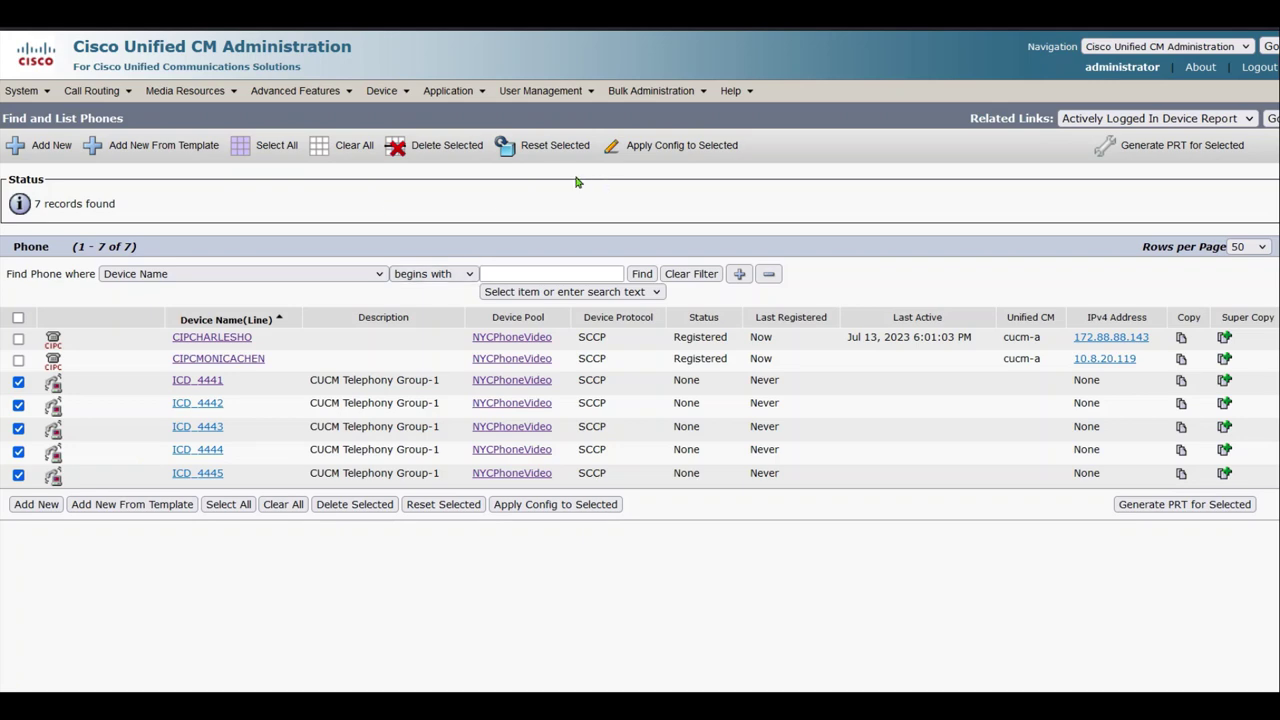
pyautogui.click(553, 148)
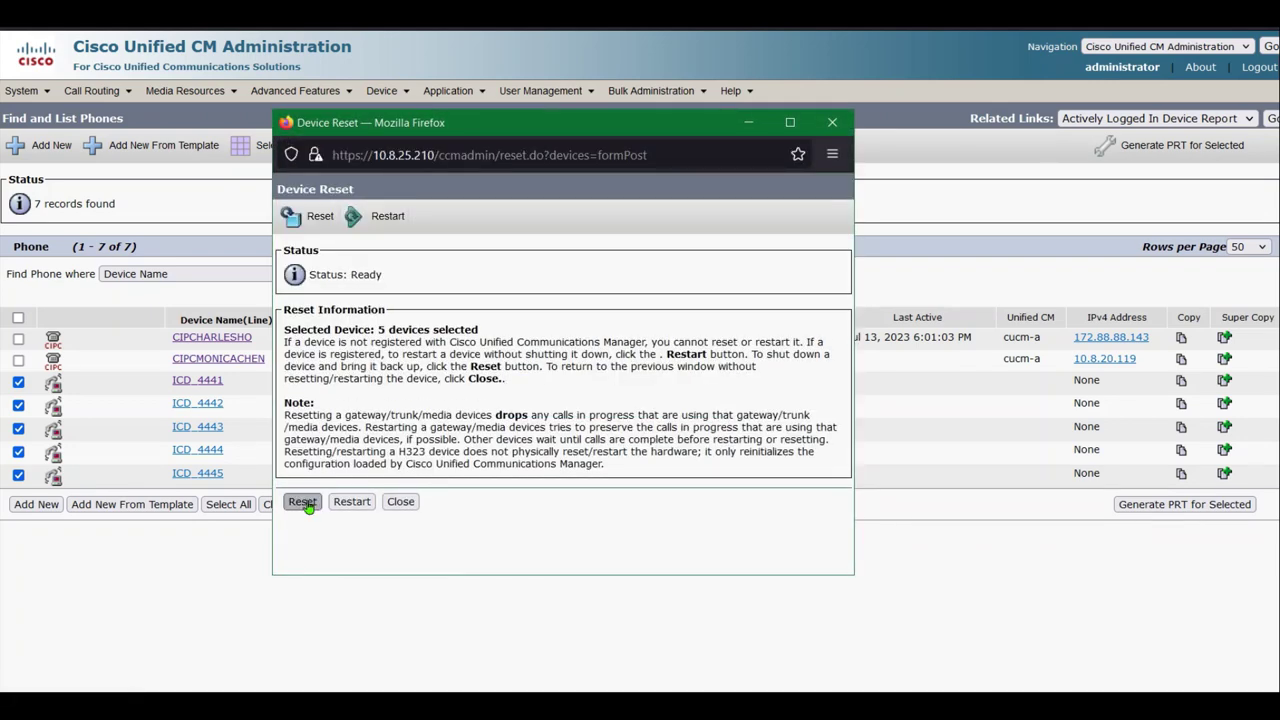
pyautogui.click(302, 501)
pyautogui.click(400, 502)
pyautogui.click(641, 275)
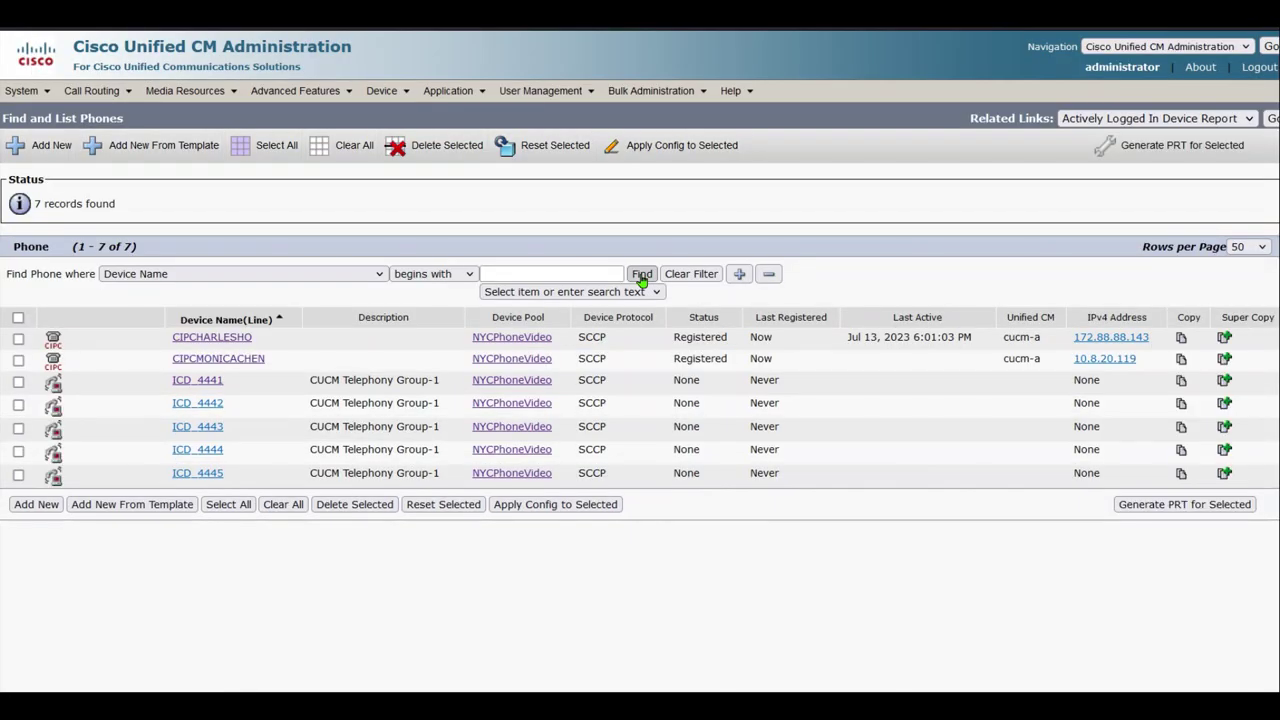
pyautogui.click(641, 275)
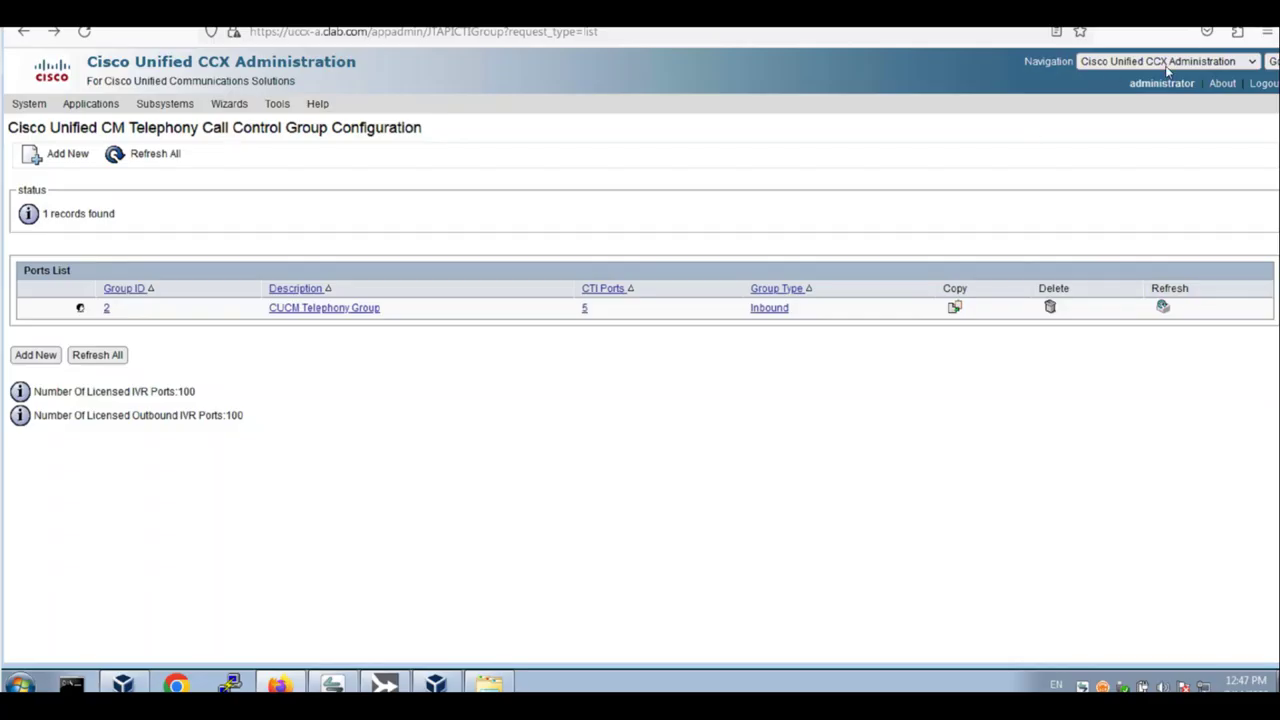
# Go to the Control Center - Network Services page in Cisco Unified CCX Serviceability
pyautogui.click(1166, 62)
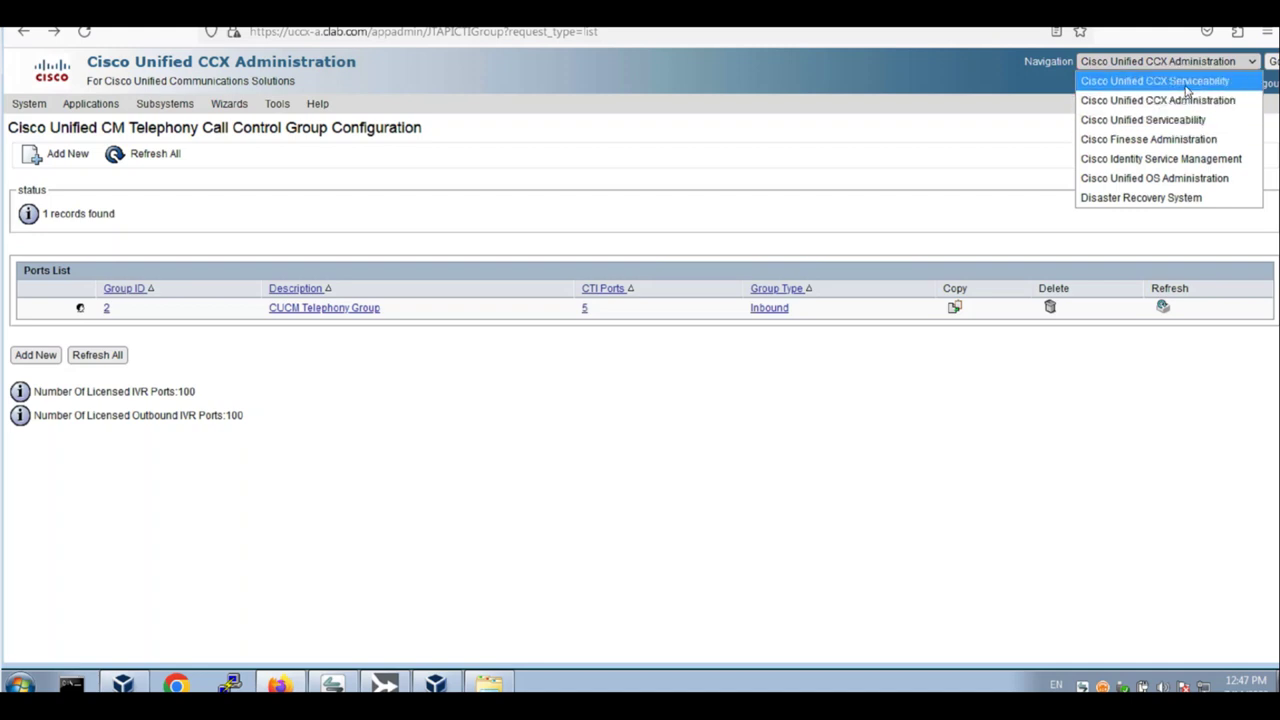
pyautogui.click(1175, 82)
pyautogui.click(1271, 63)
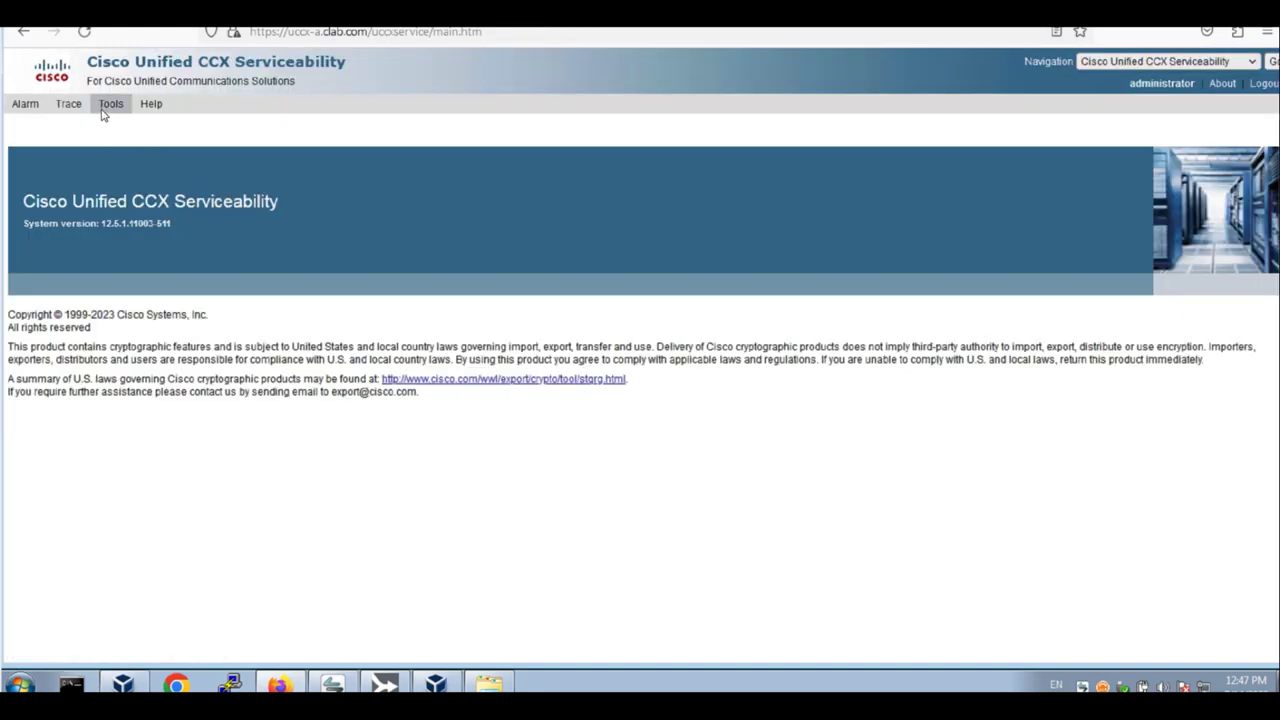
pyautogui.moveTo(108, 108)
pyautogui.click(165, 134)
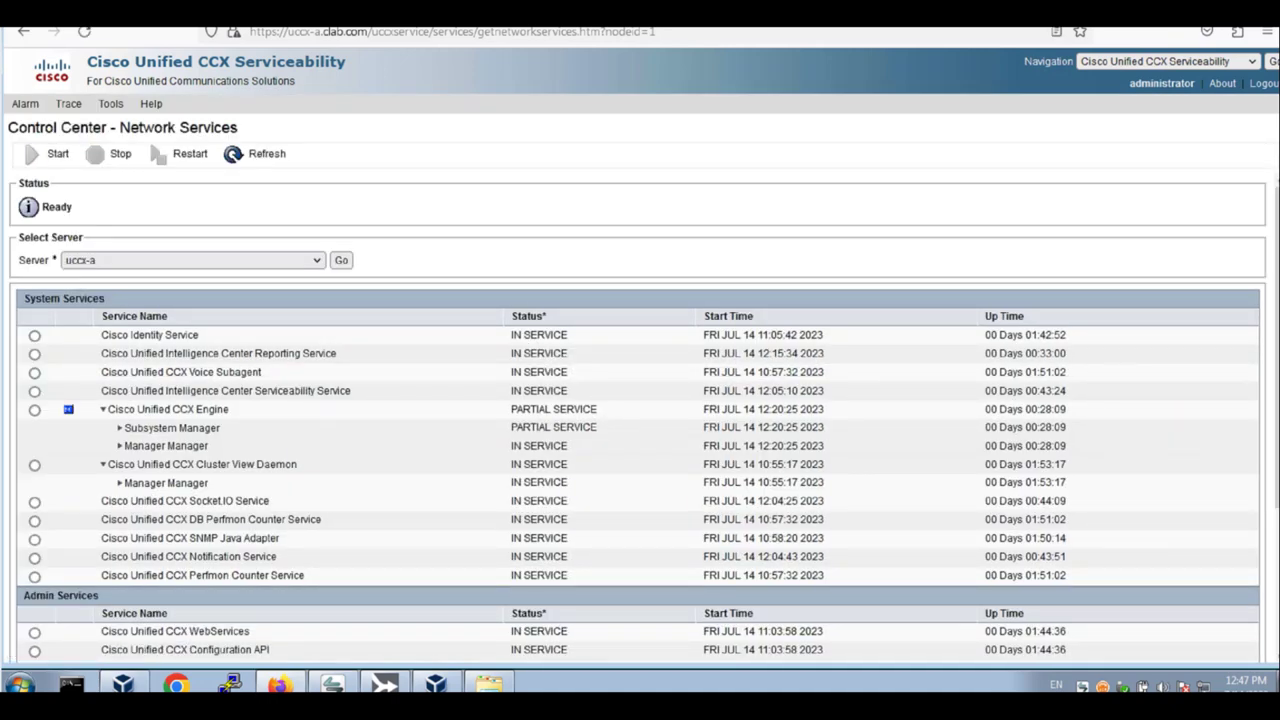
# Restart the Cisco Unified CCX Engine service and refresh its status
pyautogui.hotkey('ctrl', 'f')
pyautogui.write('engine')
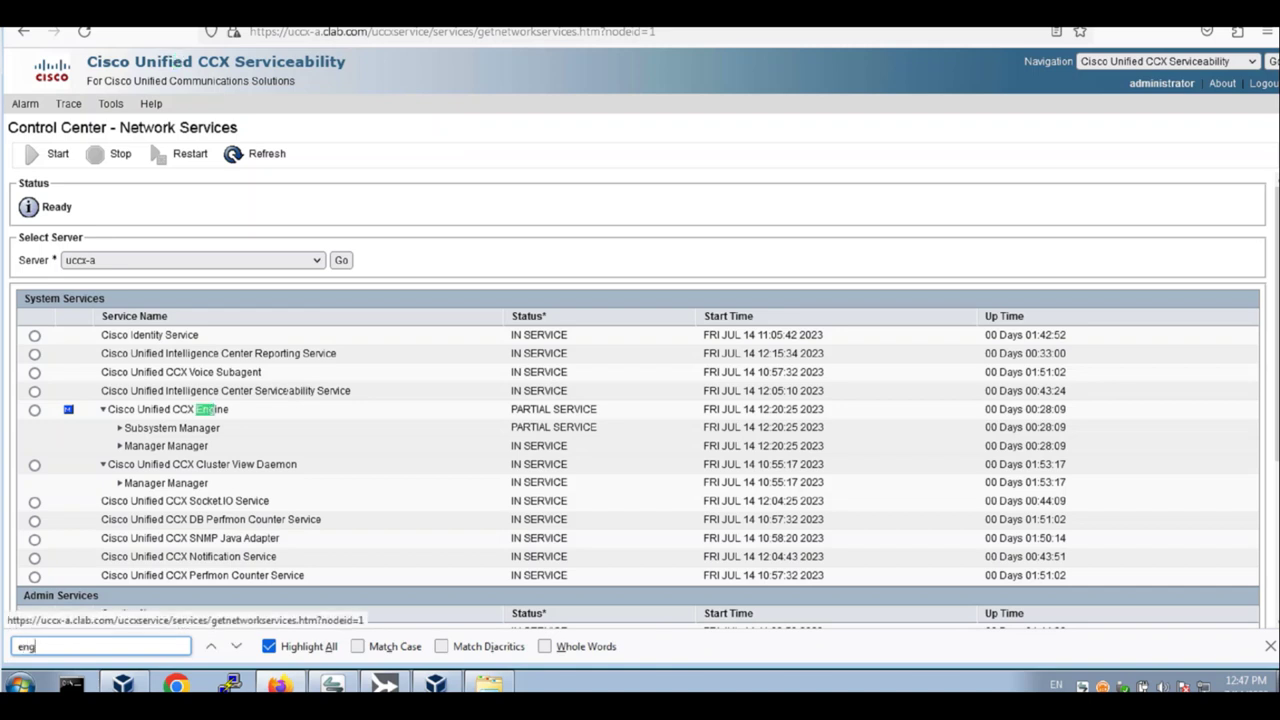
pyautogui.click(34, 410)
pyautogui.click(180, 154)
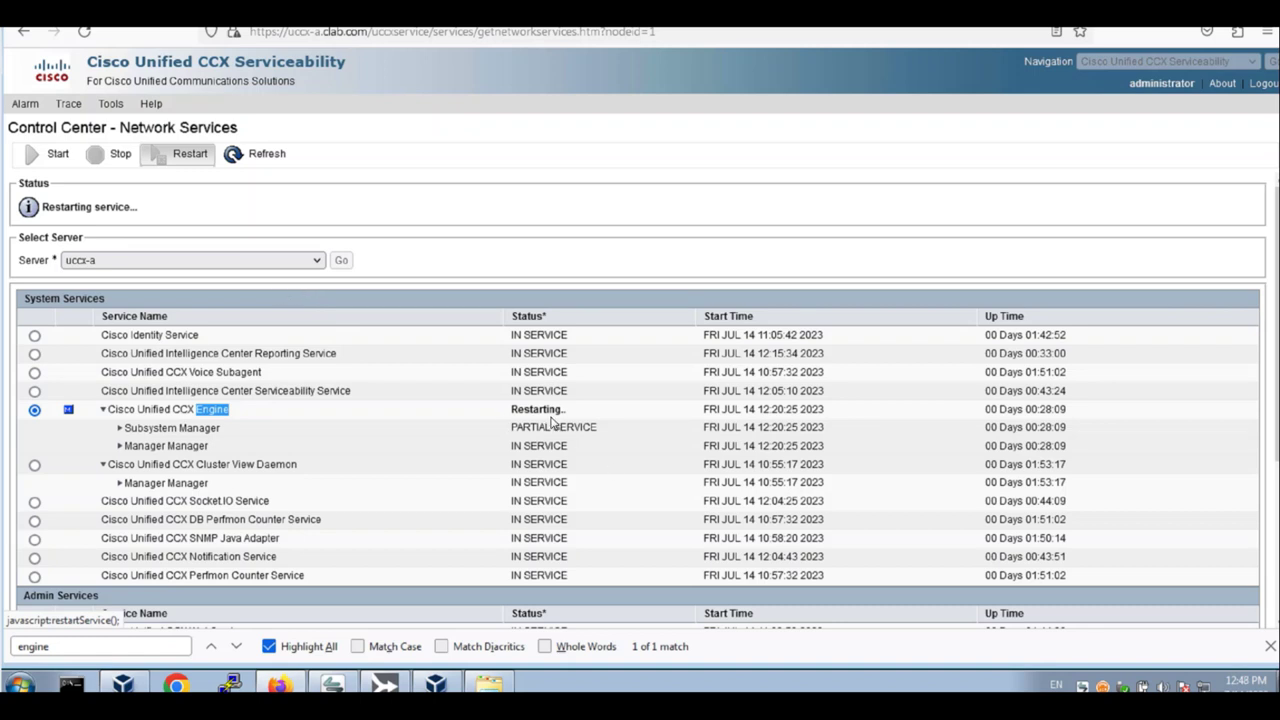
pyautogui.press('Escape')
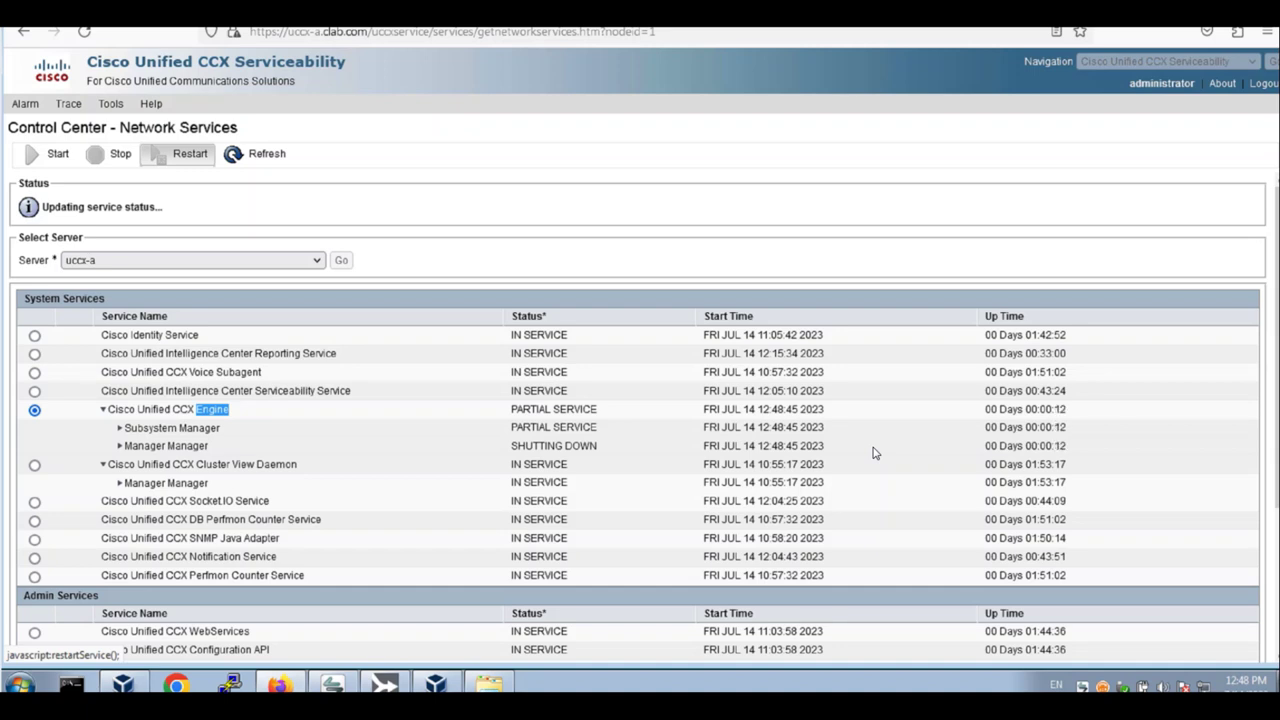
pyautogui.click(281, 163)
pyautogui.doubleClick(257, 158)
pyautogui.click(257, 158)
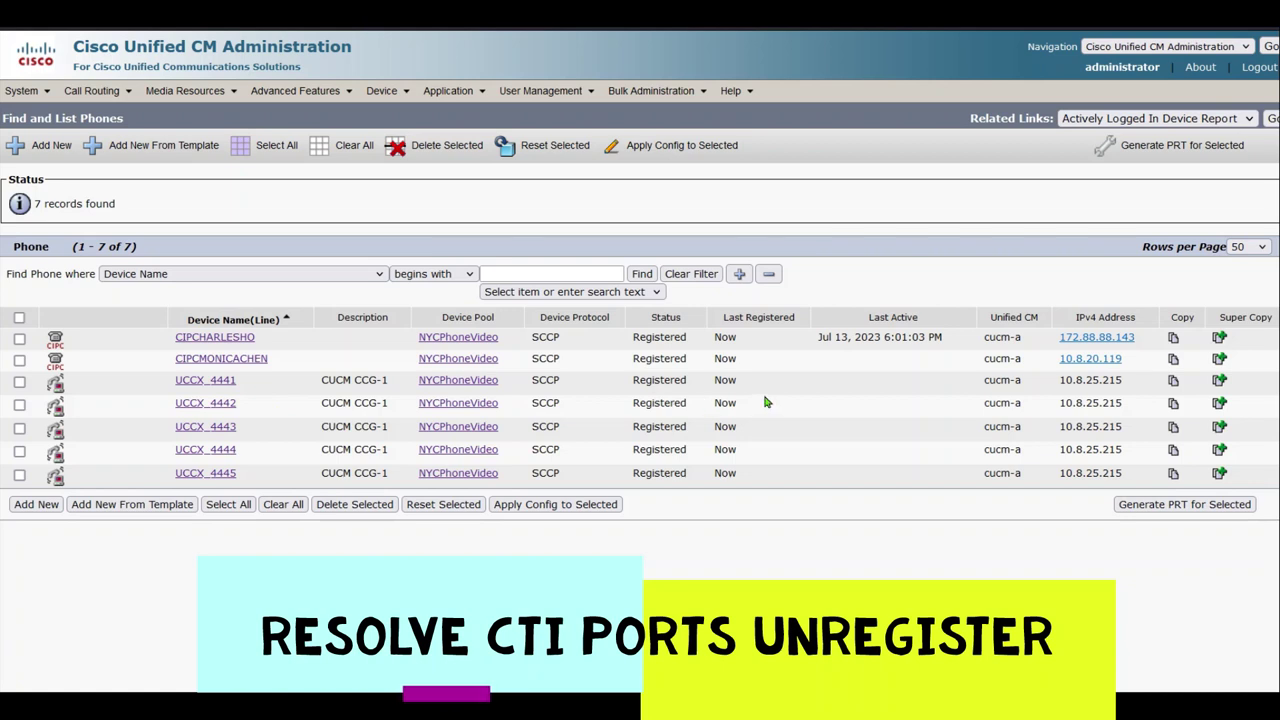
# Check that Cisco CTIManager is started under Feature Services in Cisco Unified Serviceability
pyautogui.click(1157, 50)
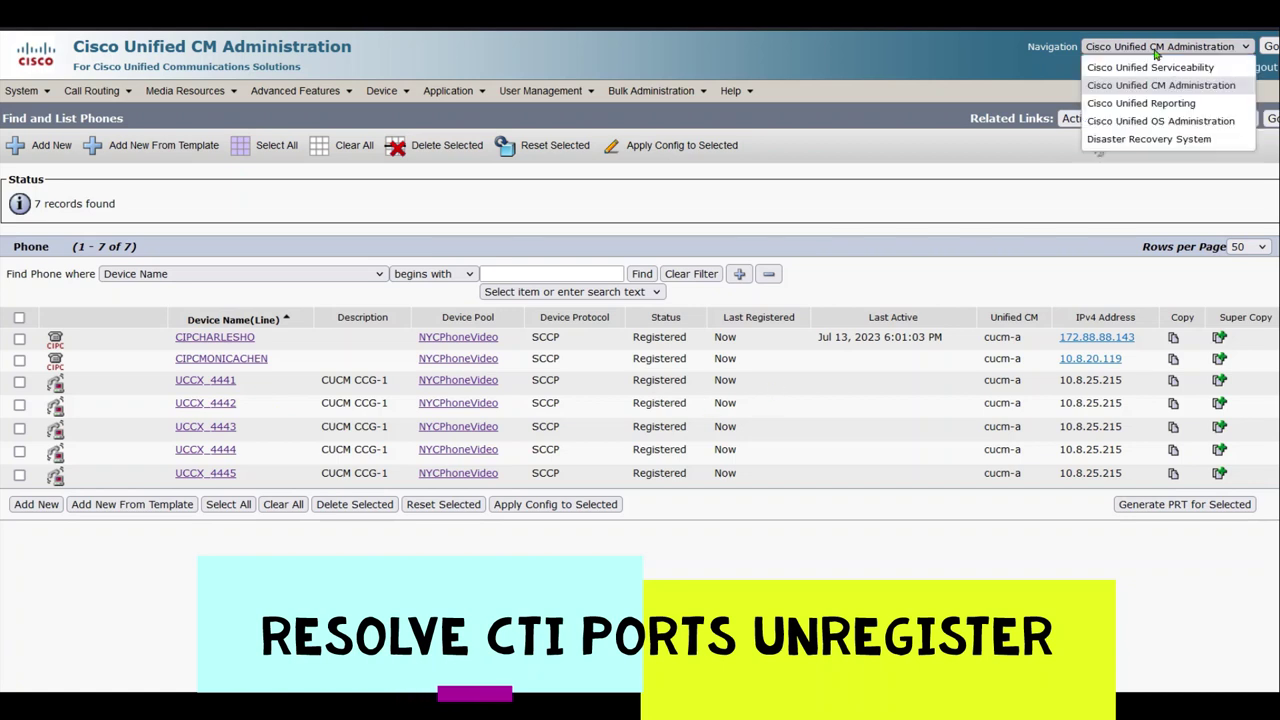
pyautogui.click(1160, 68)
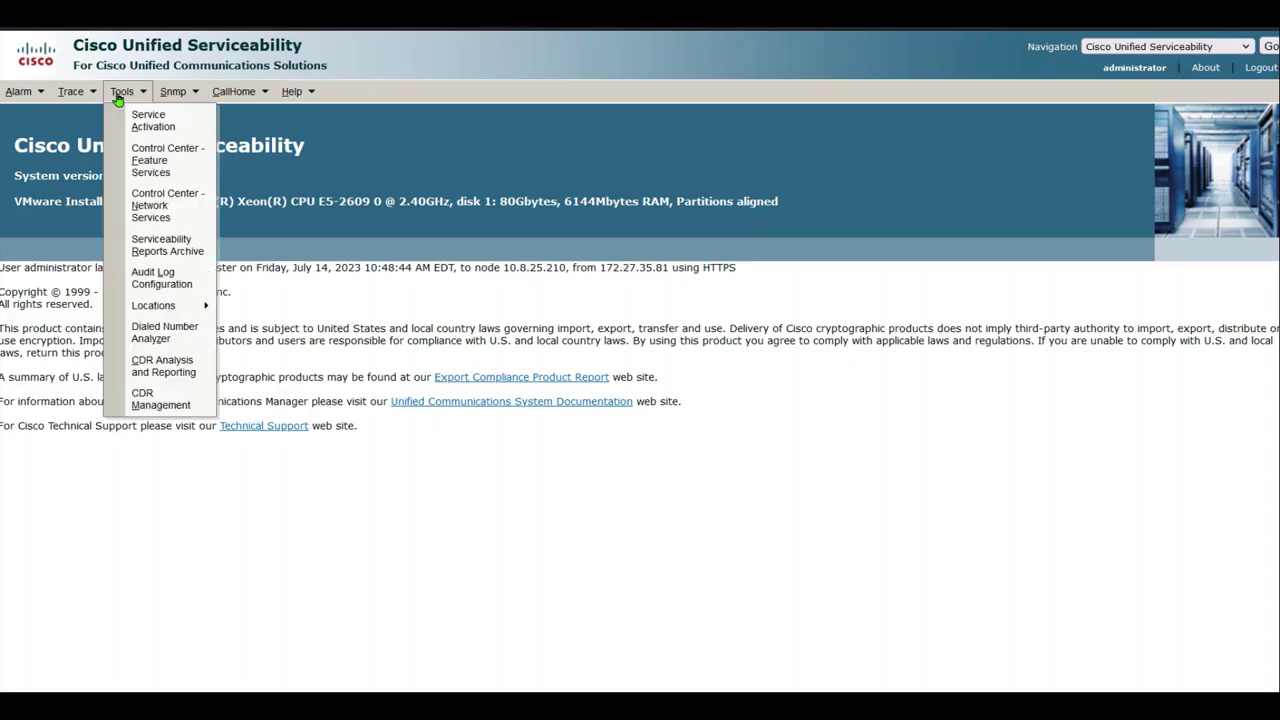
pyautogui.click(166, 152)
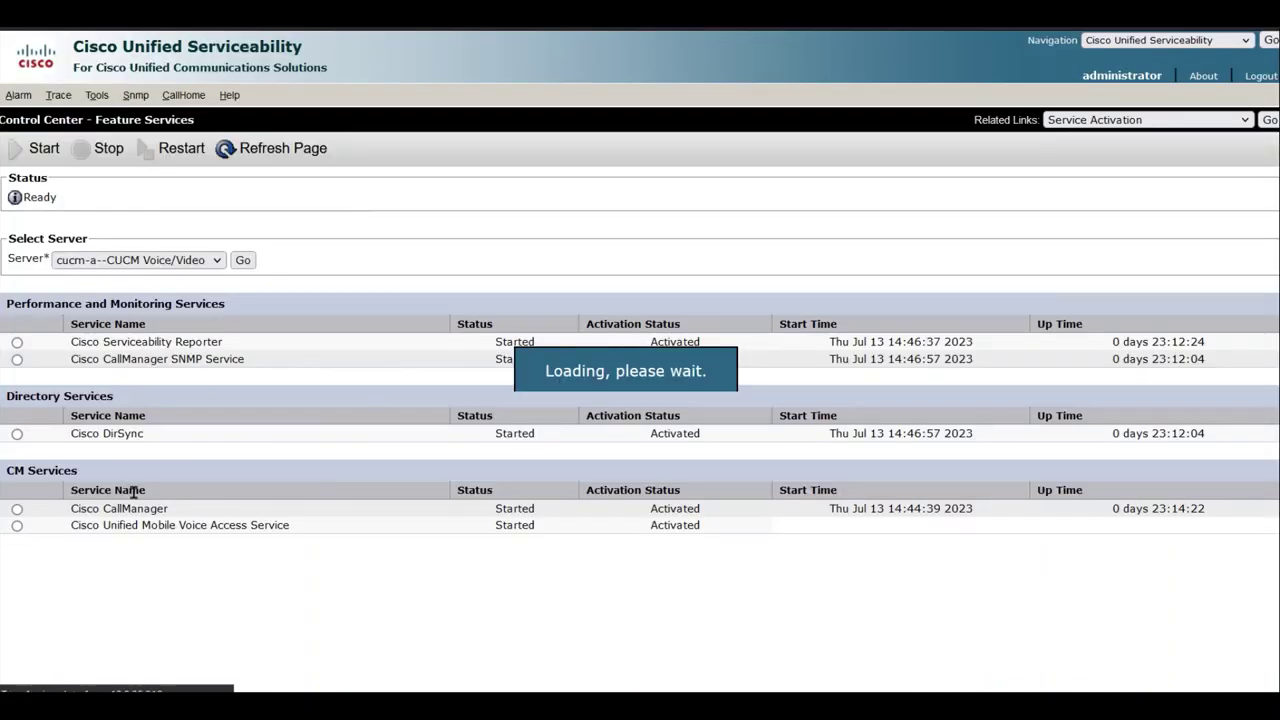
pyautogui.moveTo(100, 561); pyautogui.dragTo(19, 571)
pyautogui.click(157, 560)
# Refresh Network Services and confirm Cisco Unified CCX Engine reads IN SERVICE
pyautogui.click(205, 573)
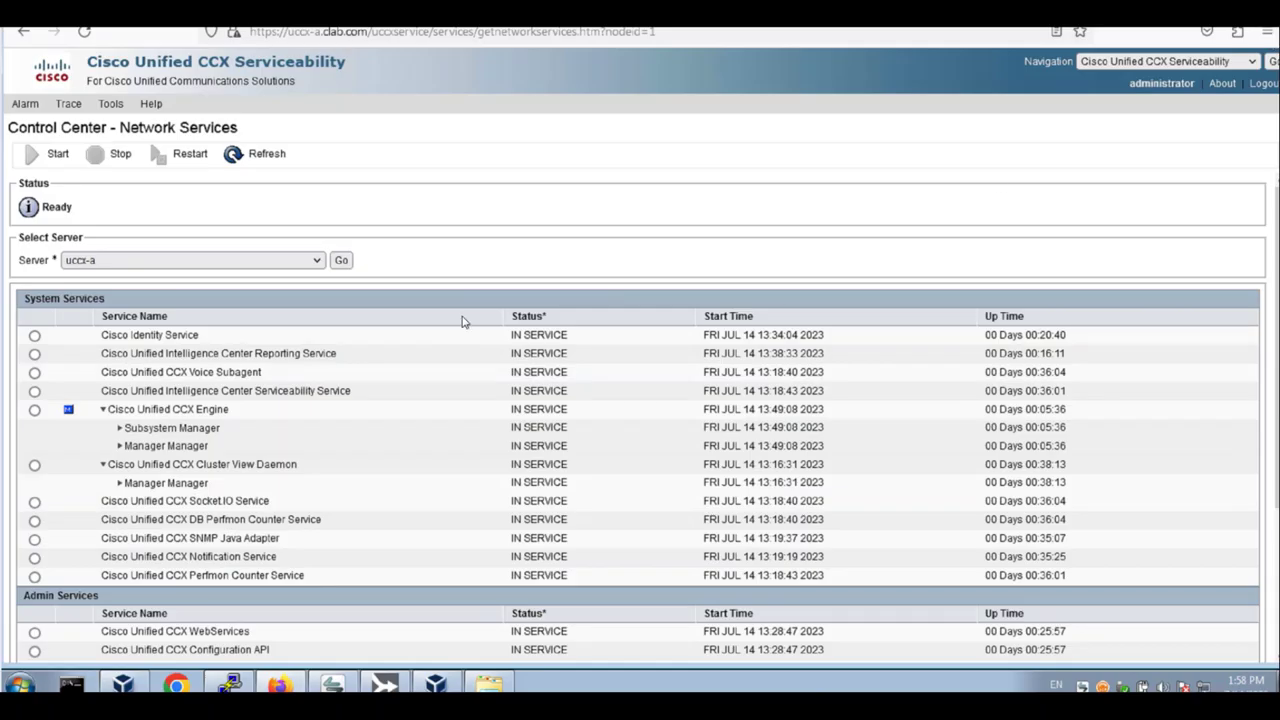
pyautogui.click(234, 158)
pyautogui.moveTo(106, 410); pyautogui.dragTo(255, 412)
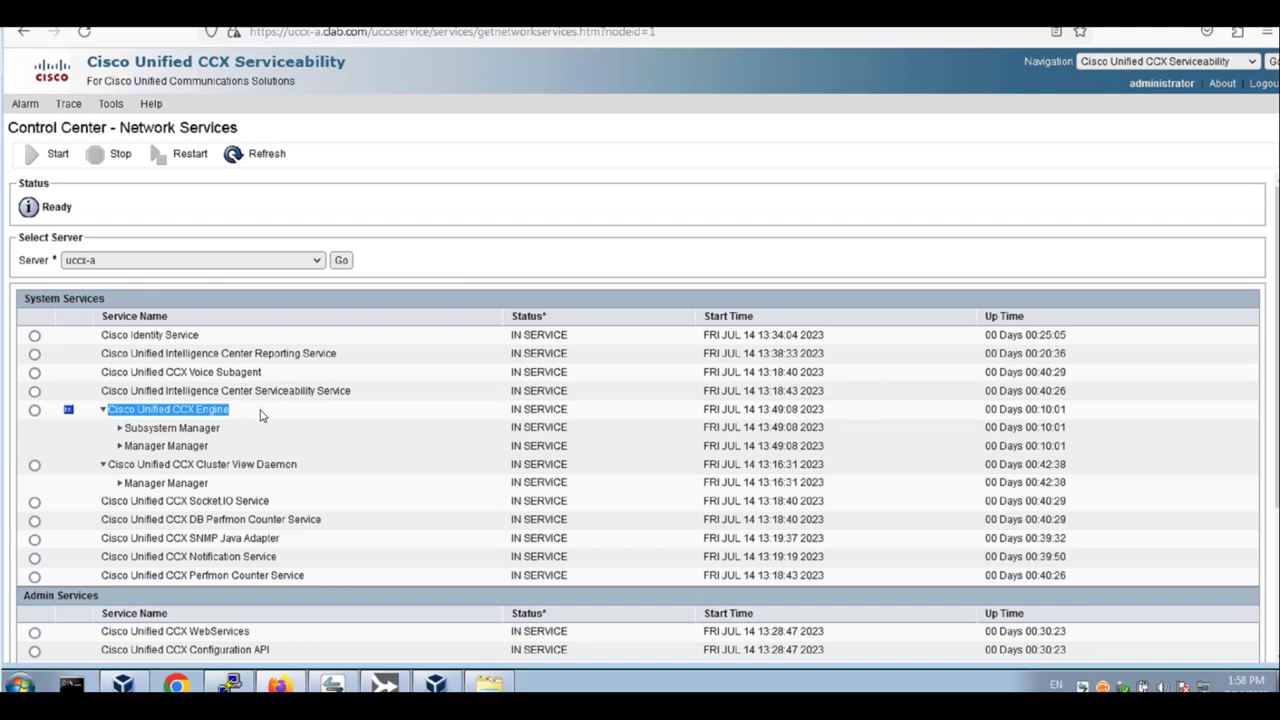
pyautogui.moveTo(510, 409); pyautogui.dragTo(566, 409)
pyautogui.click(575, 413)
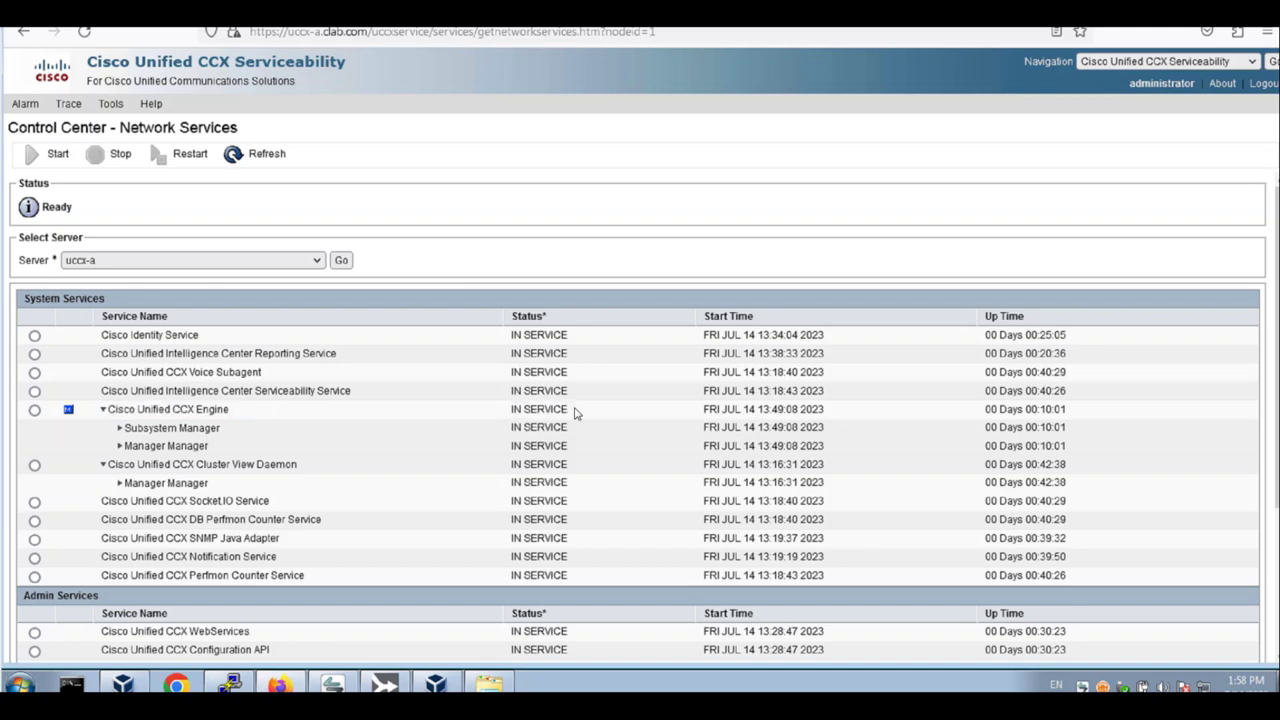